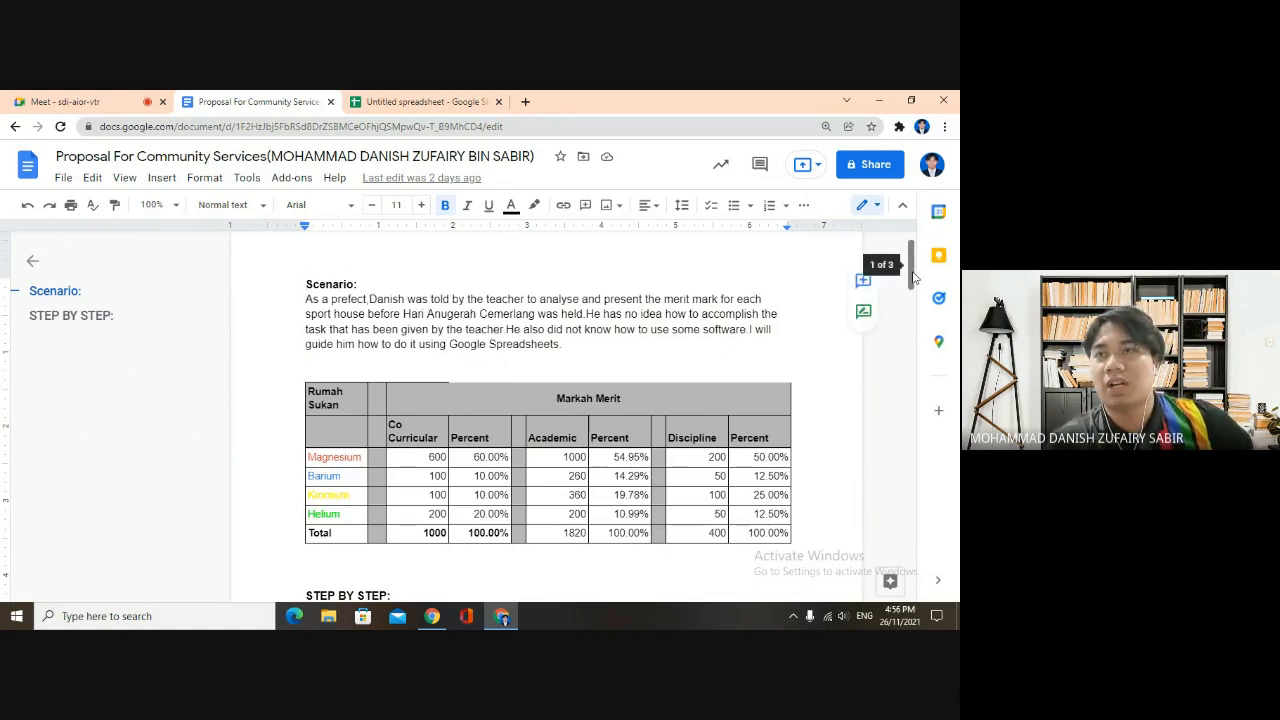
Check the merit table in the proposal document, and close the old untitled spreadsheet, leaving the site
left_click_drag(908, 276, 911, 287)
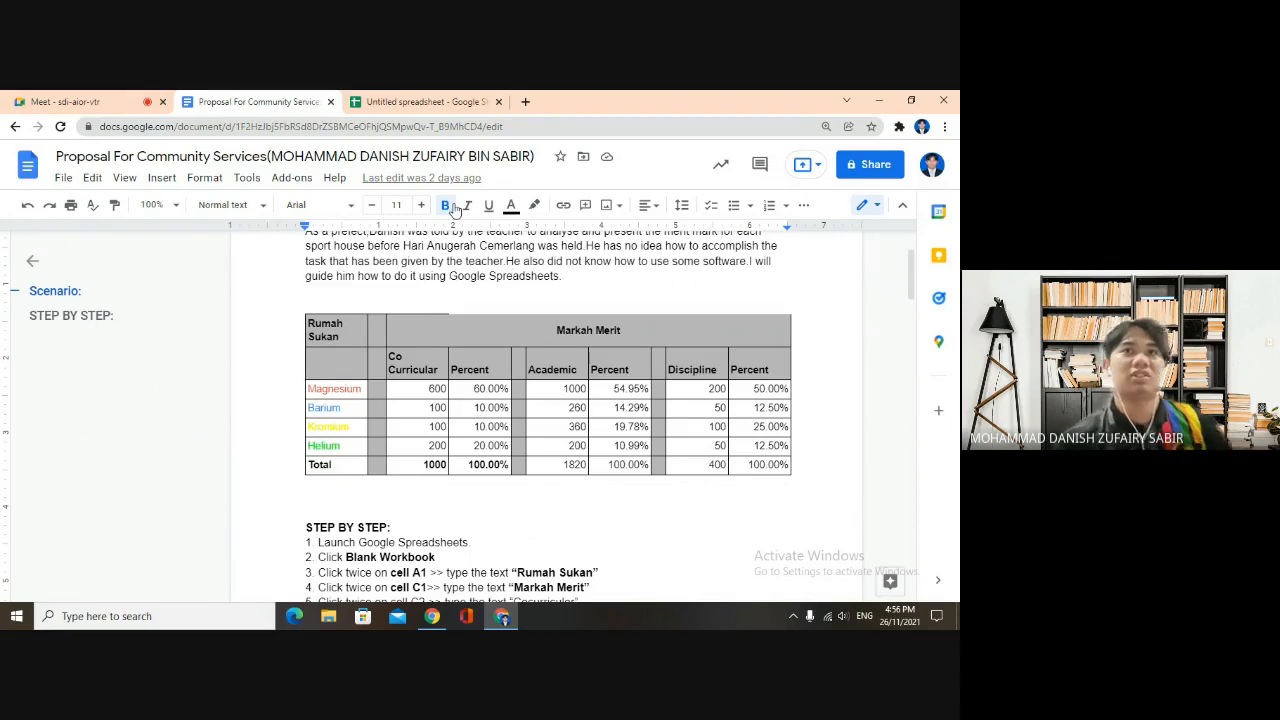
left_click(406, 98)
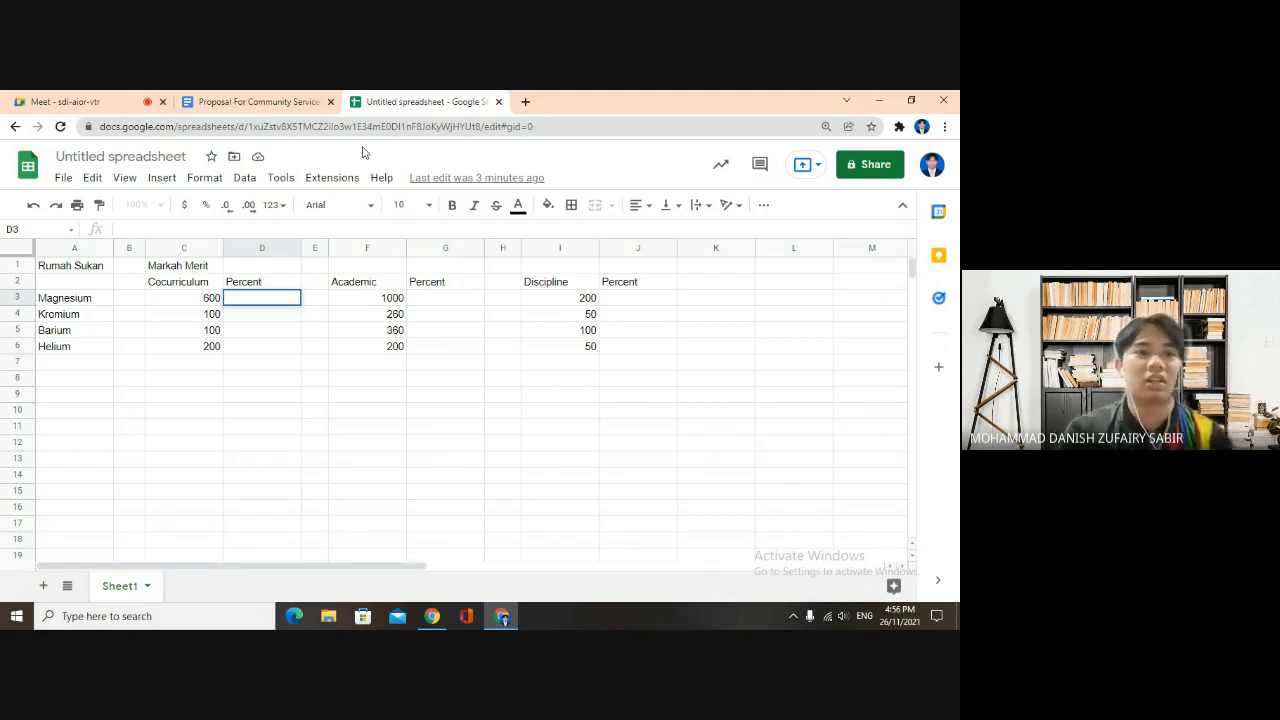
left_click(498, 101)
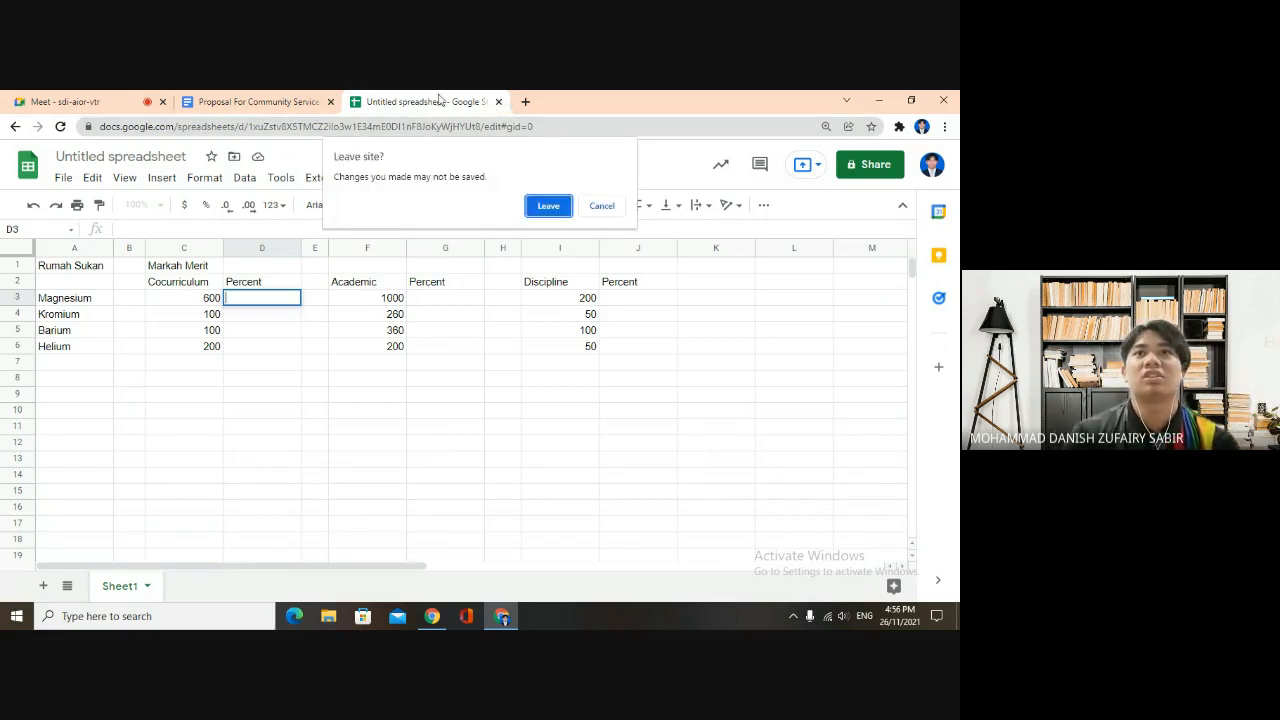
left_click(542, 200)
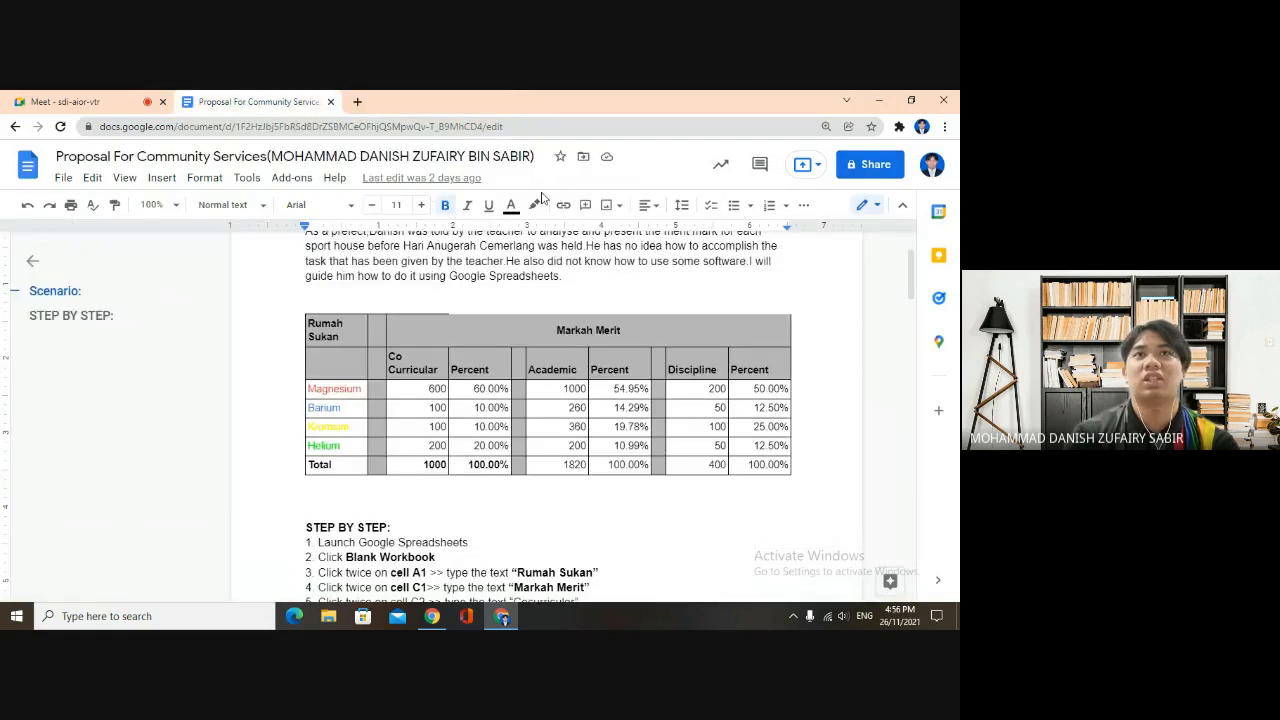
Open Google Sheets in a new browser tab and create a blank spreadsheet
left_click(357, 101)
left_click(902, 162)
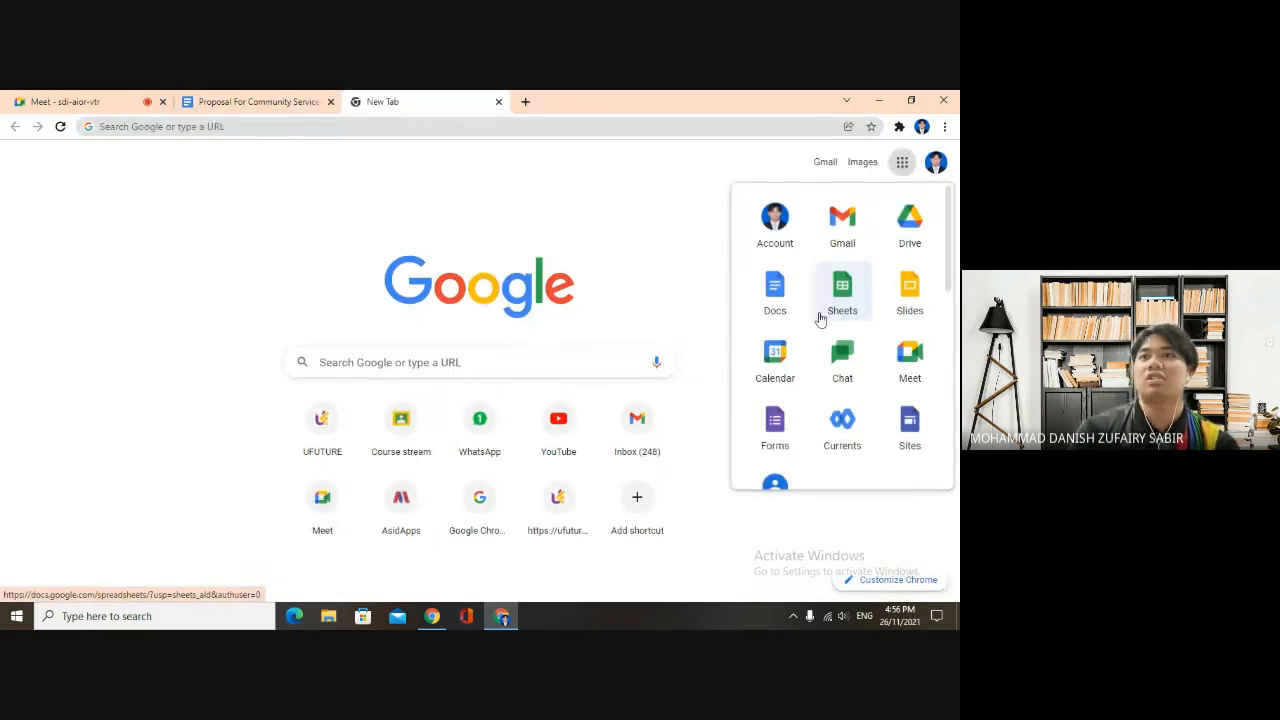
left_click(844, 302)
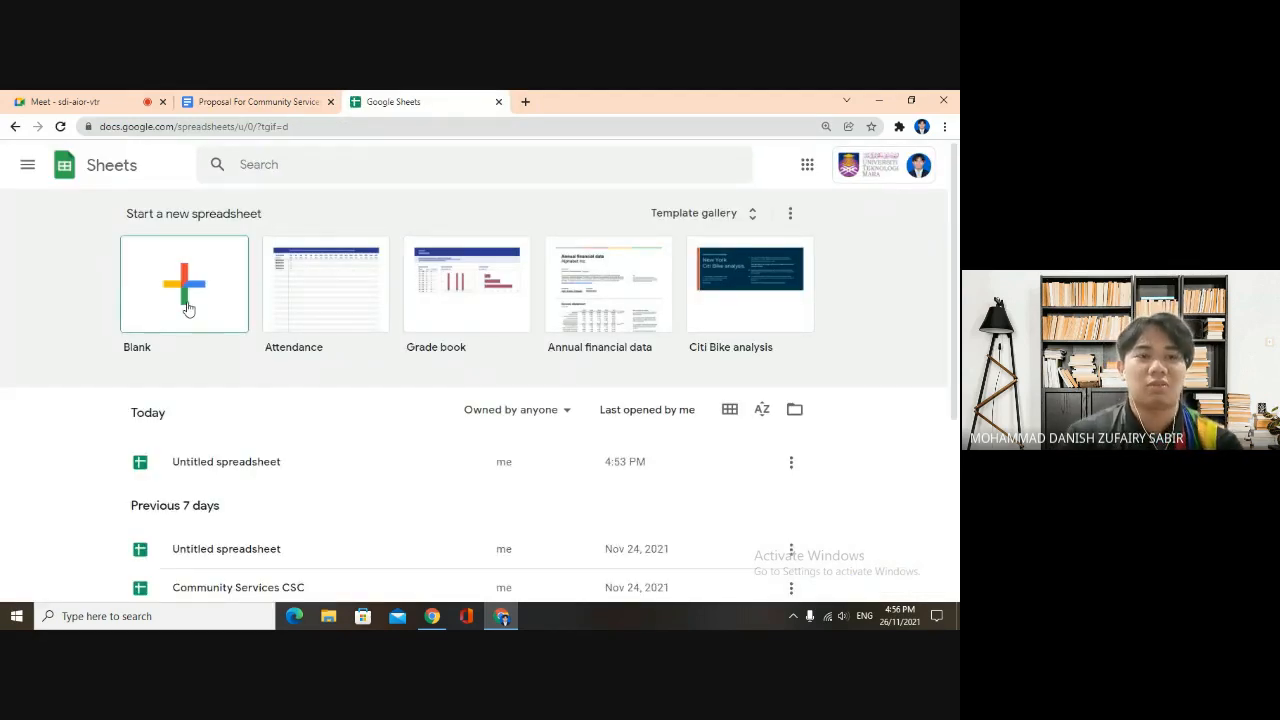
left_click(187, 308)
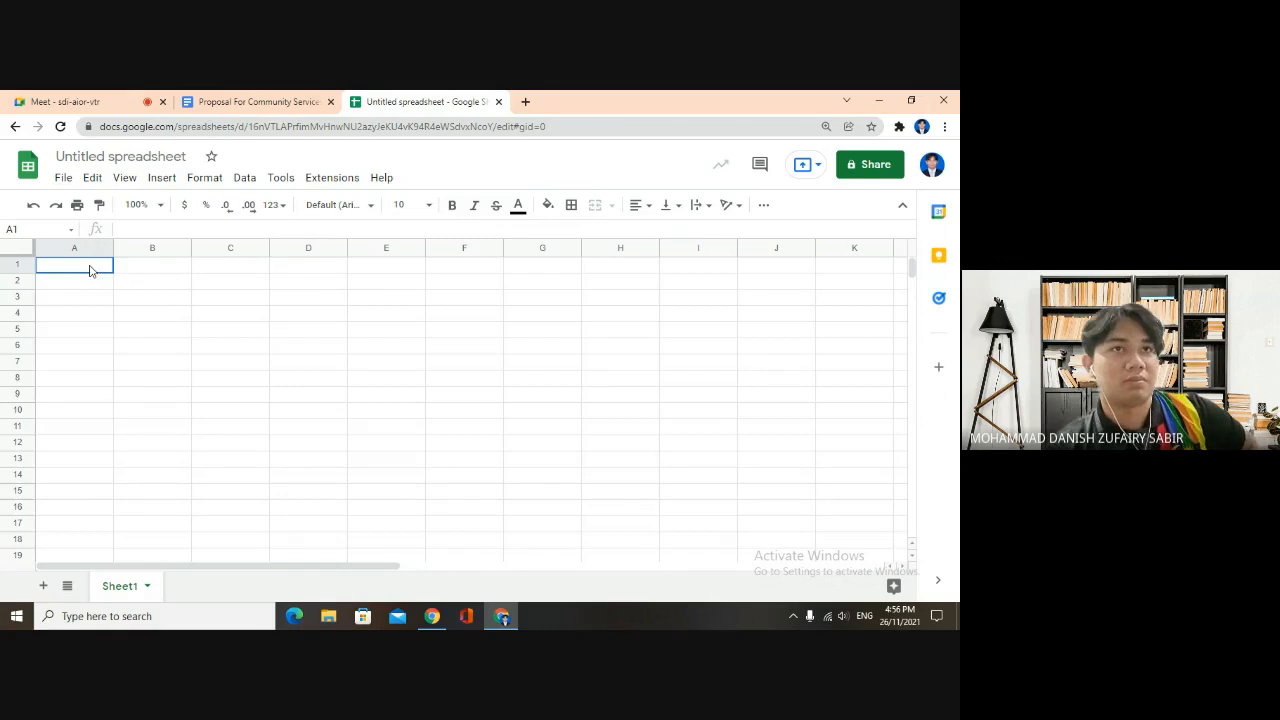
Enter the heading "Rumah Sukan" in cell A1 and narrow column B to a slim spacer
double_click(90, 266)
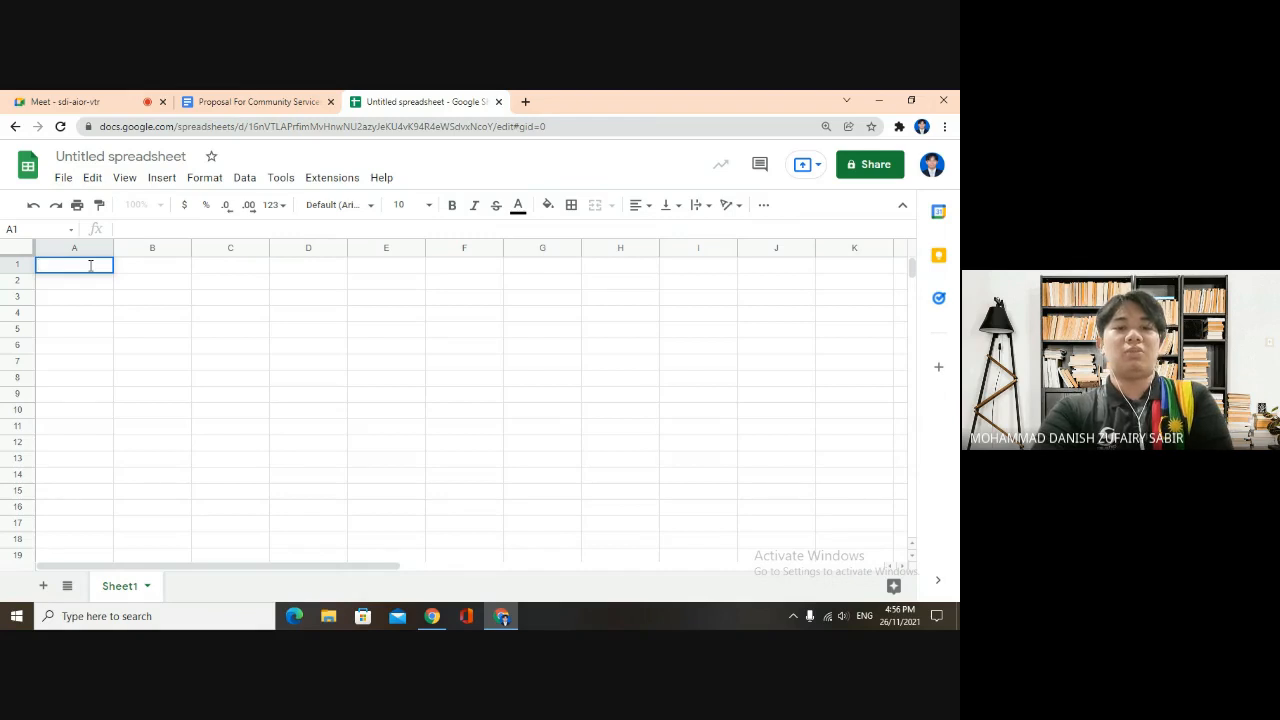
type("Rumah ")
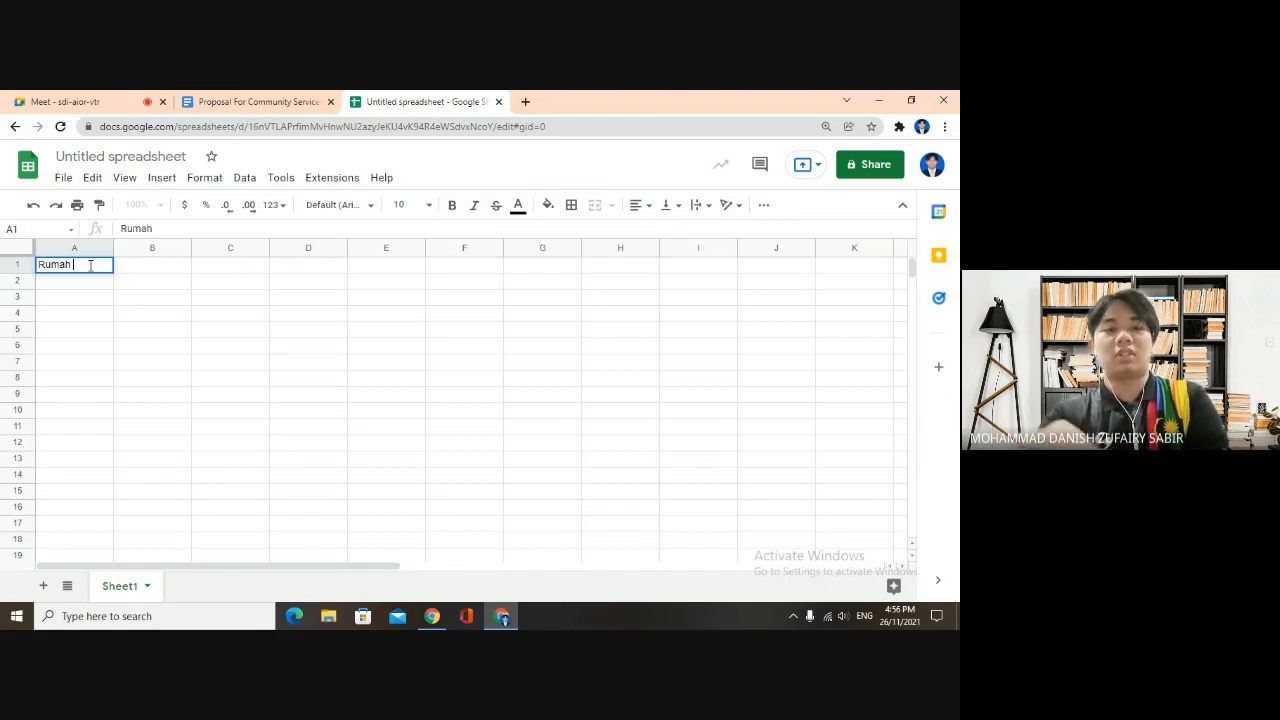
type("Sukan")
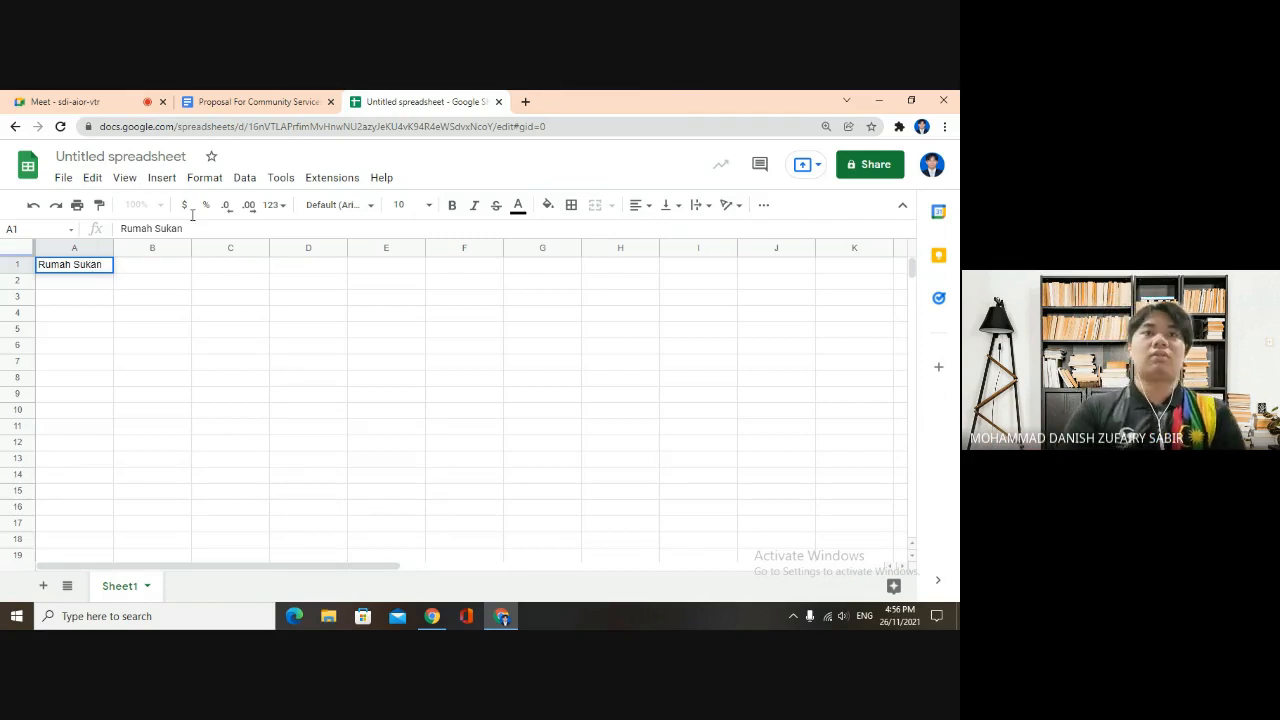
left_click_drag(190, 248, 144, 247)
Enter the heading "Markah Merit" in cell C1
left_click(197, 272)
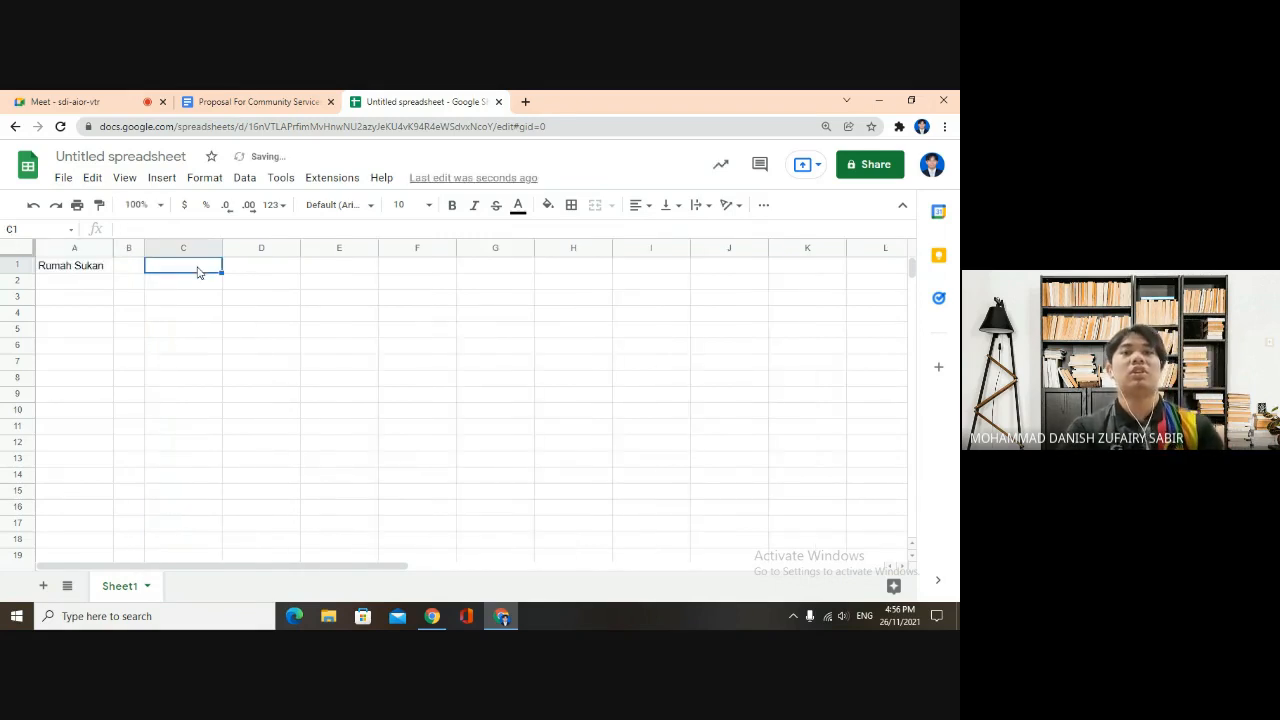
type("Mer")
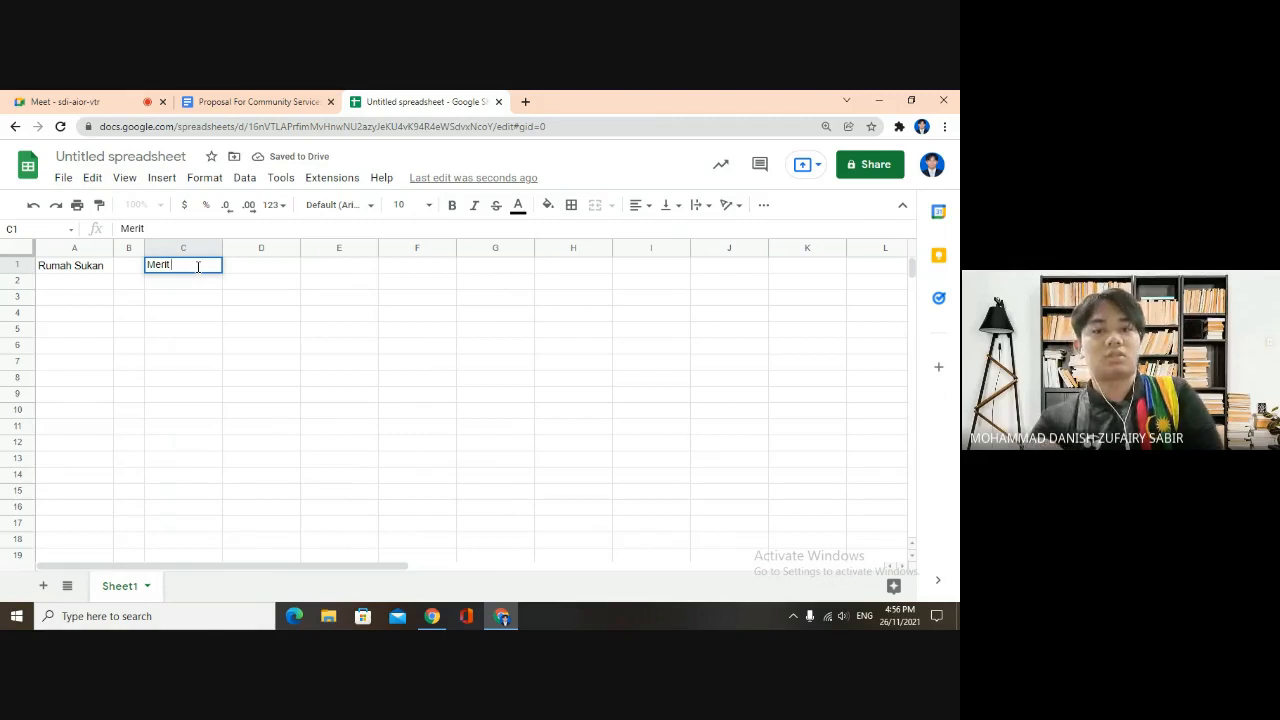
type("it")
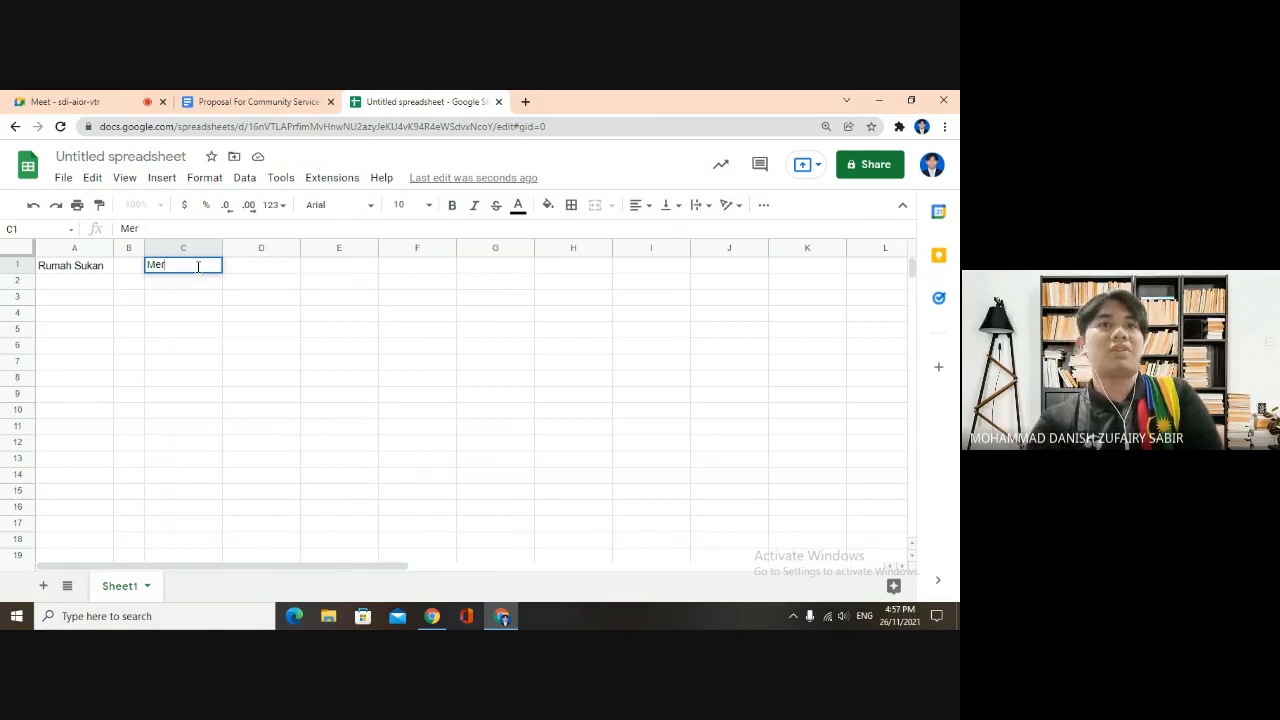
key("BackSpace")
key("BackSpace")
key("BackSpace")
key("BackSpace")
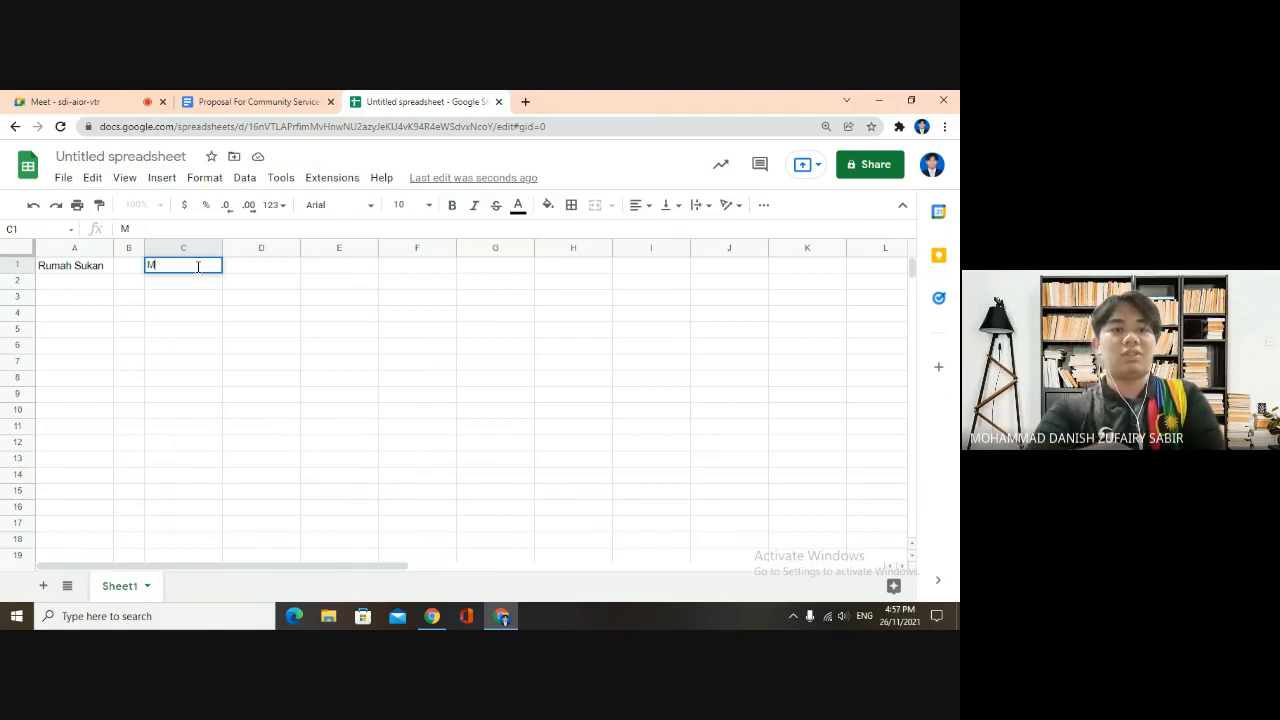
type("arkah ")
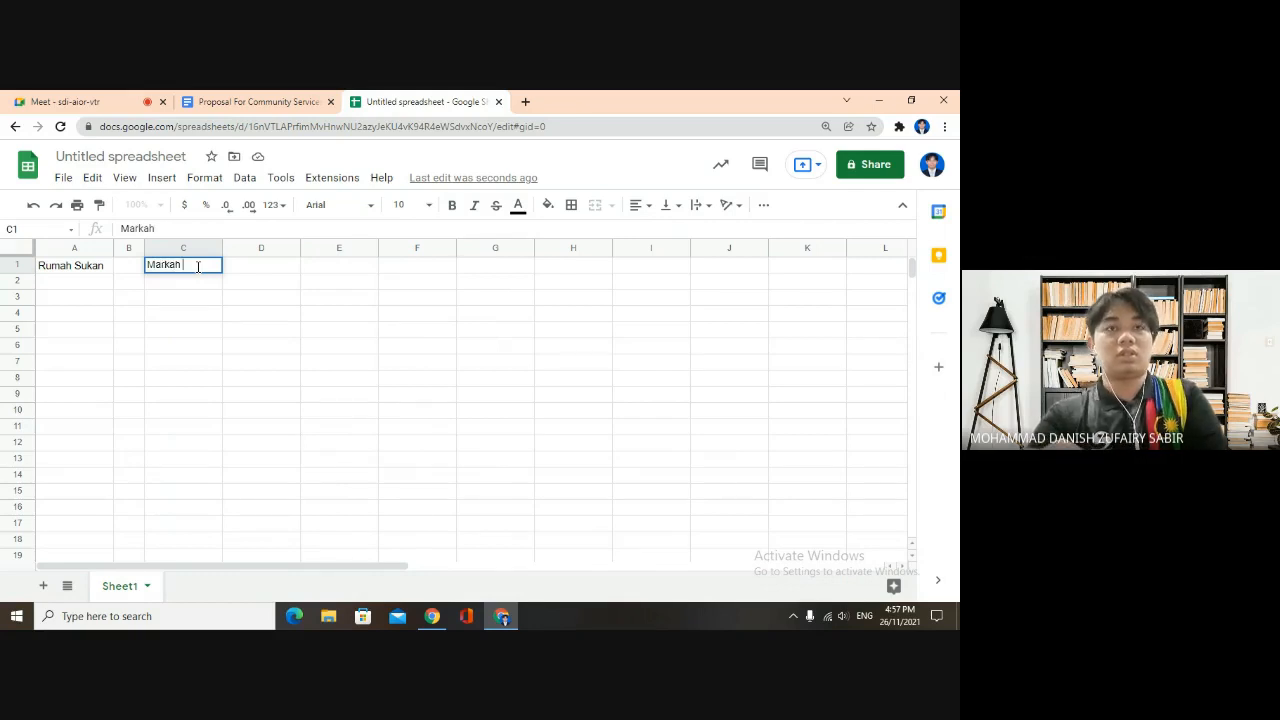
type("M")
type("erit")
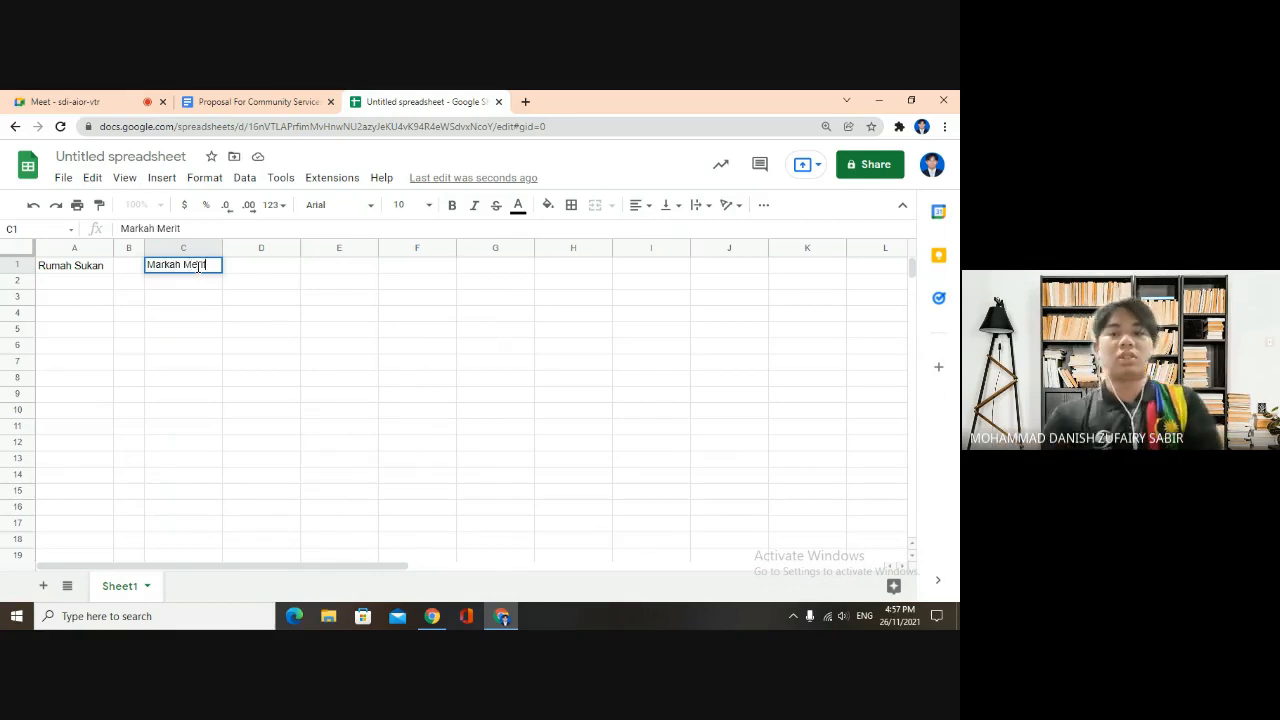
key("Return")
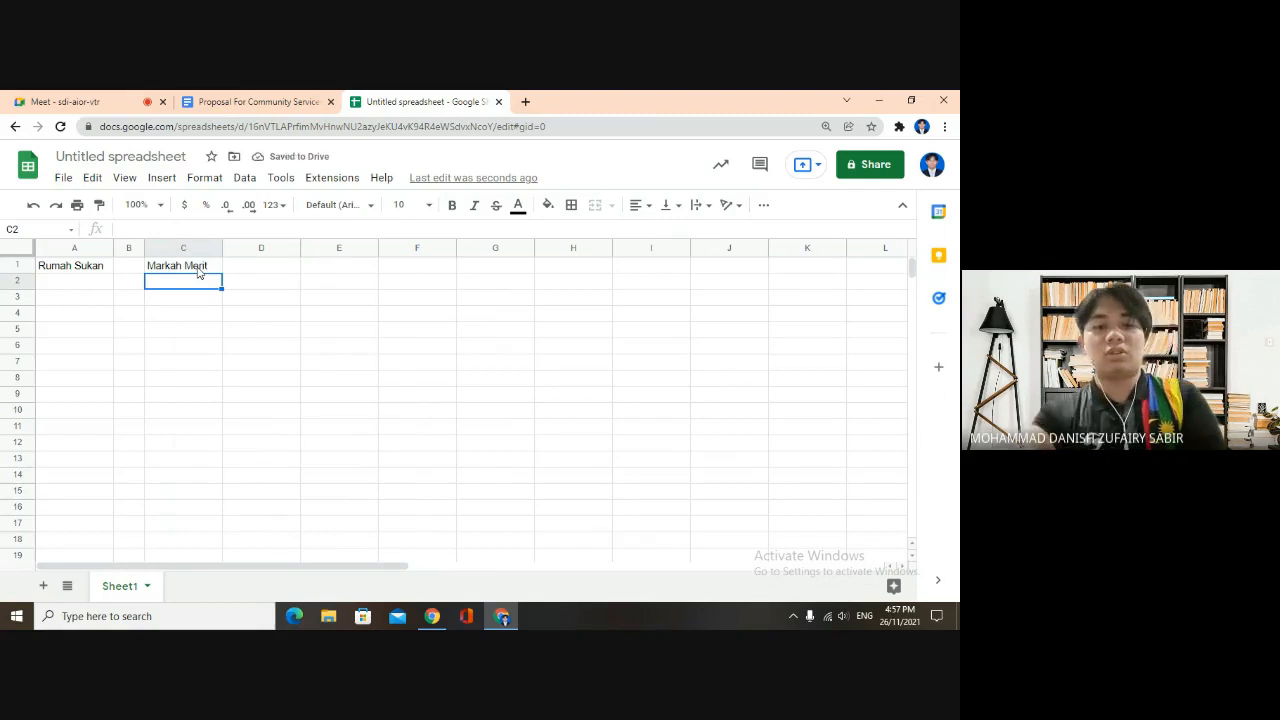
Enter the subheadings "Cocurriculum" in C2 and "Percent" in D2
type("Cocu")
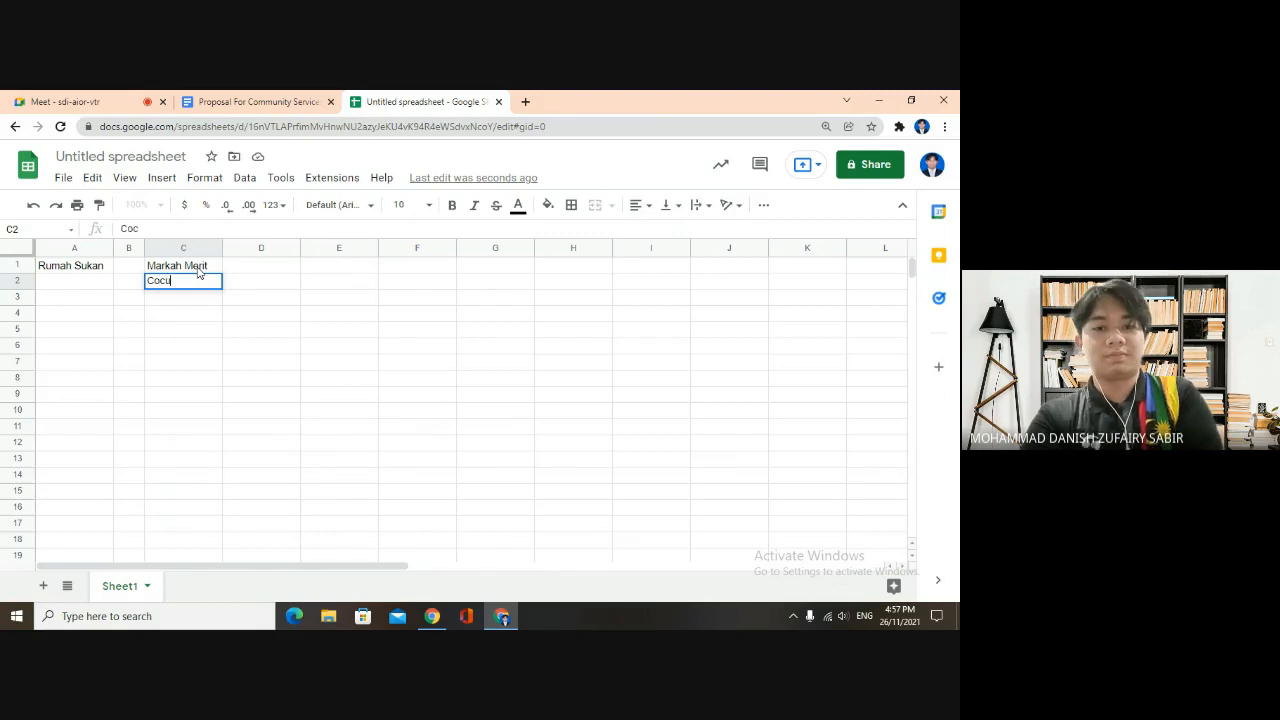
type("rriculum")
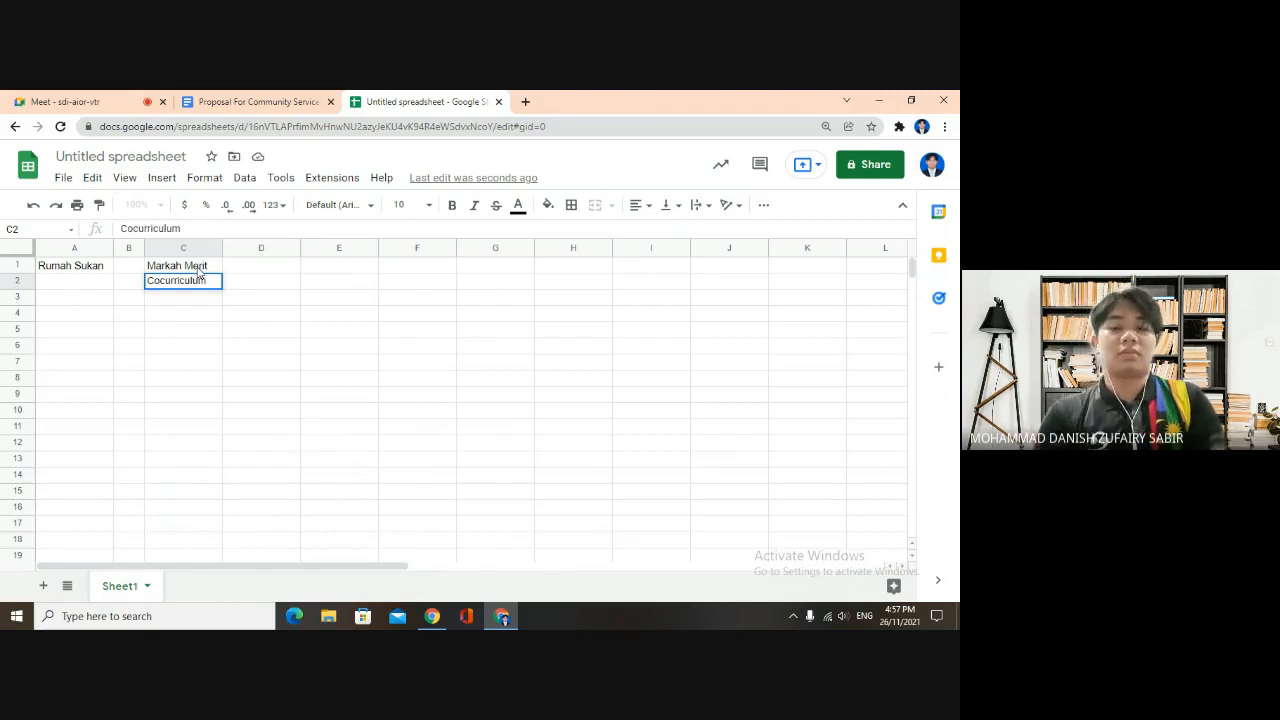
key("Tab")
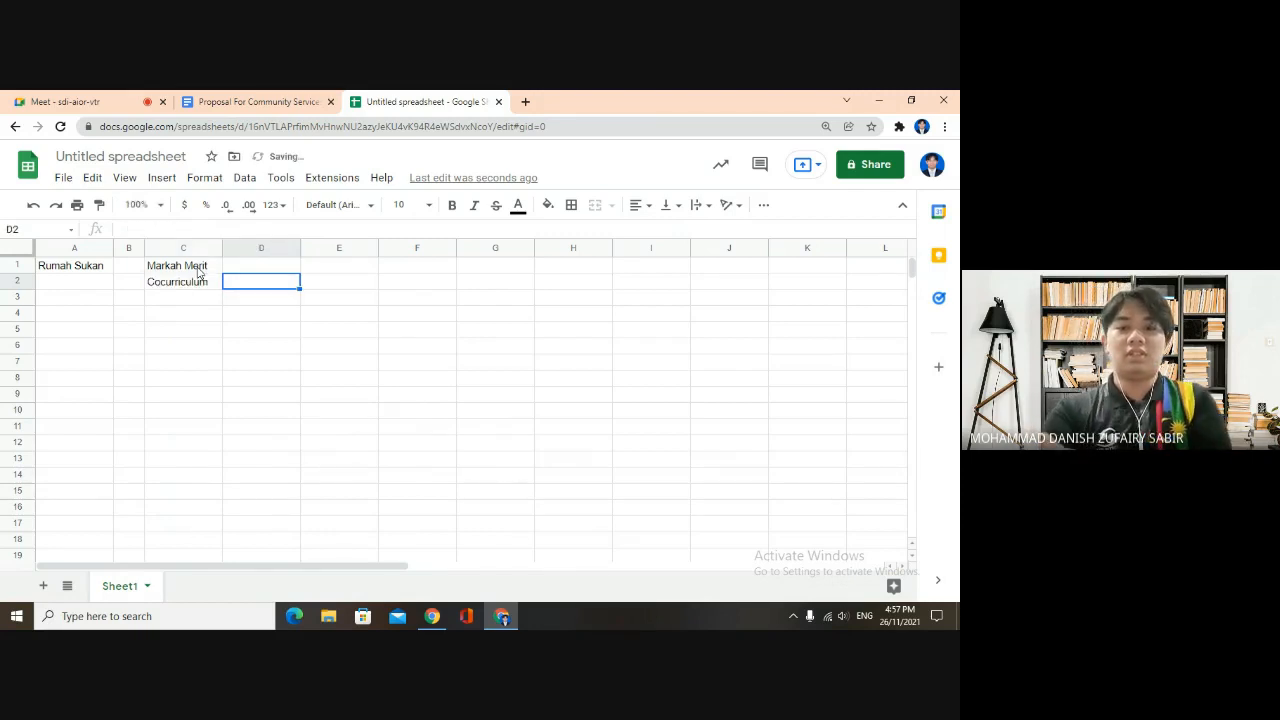
type("Percent")
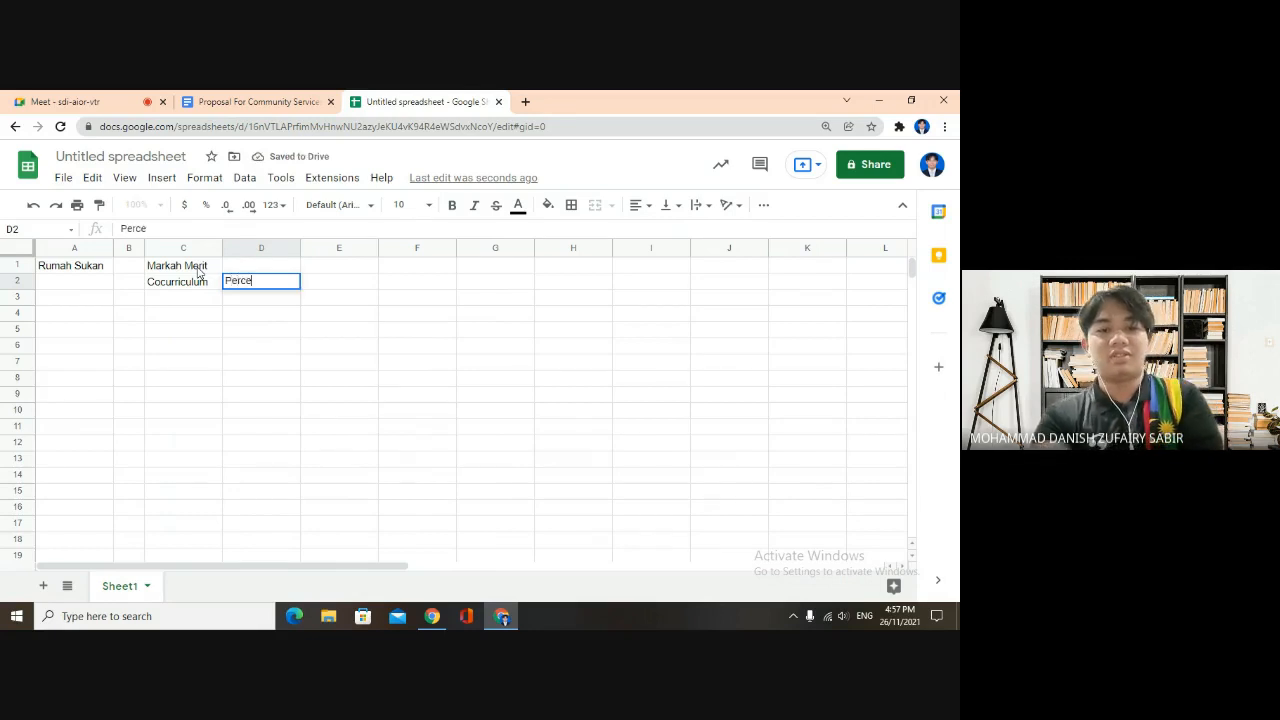
key("Tab")
key("Tab")
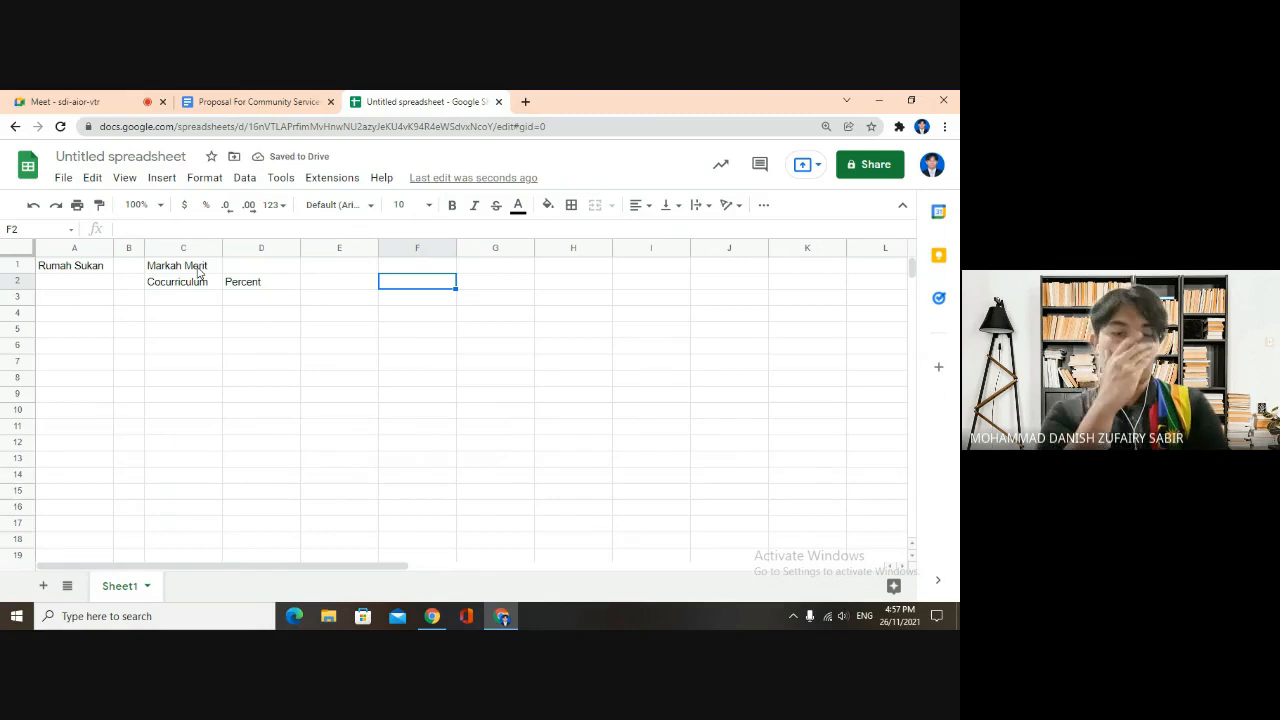
Enter the subheadings "Academic" in F2 and "Percent" in G2, leaving column E empty as a spacer
type("A")
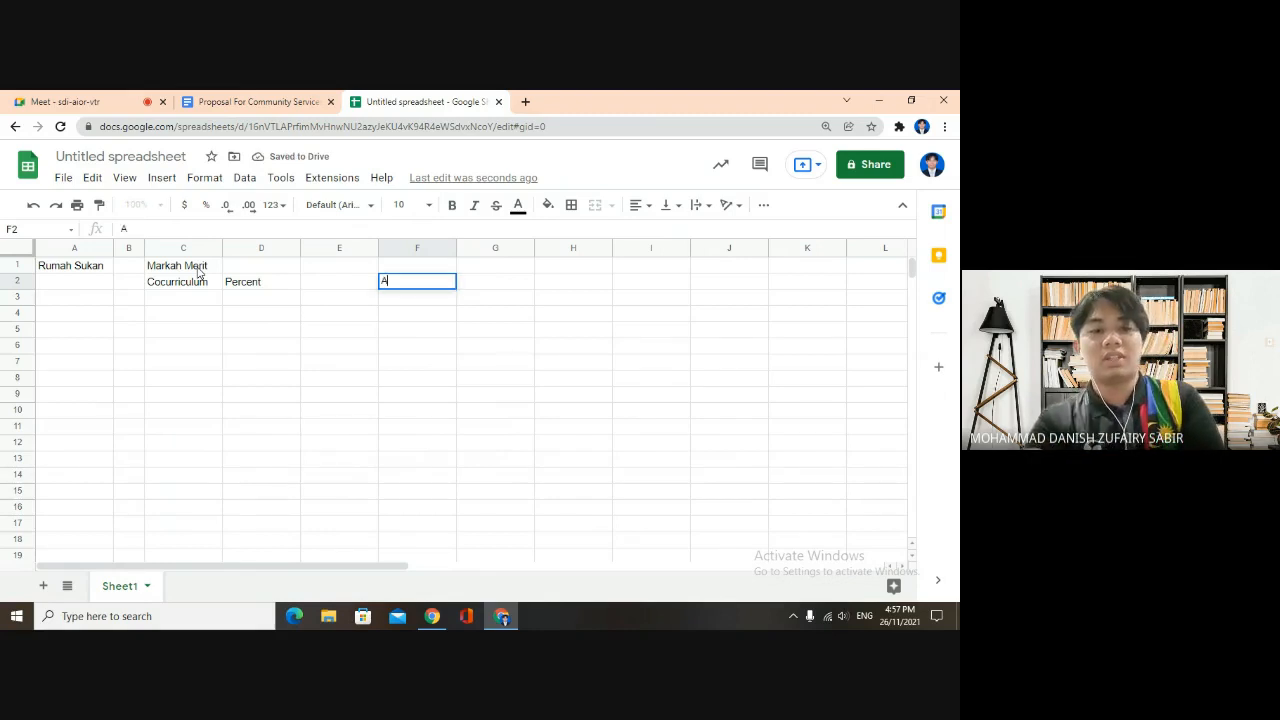
type("cademic")
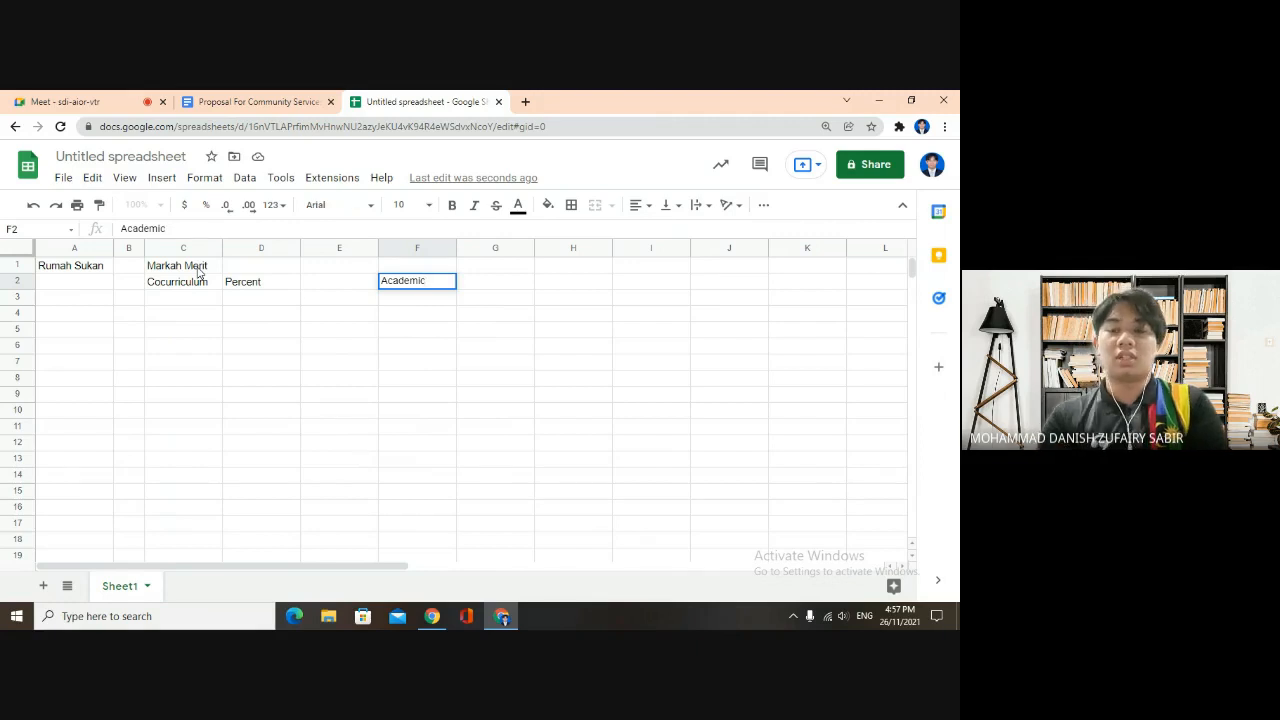
key("Tab")
type("Pe")
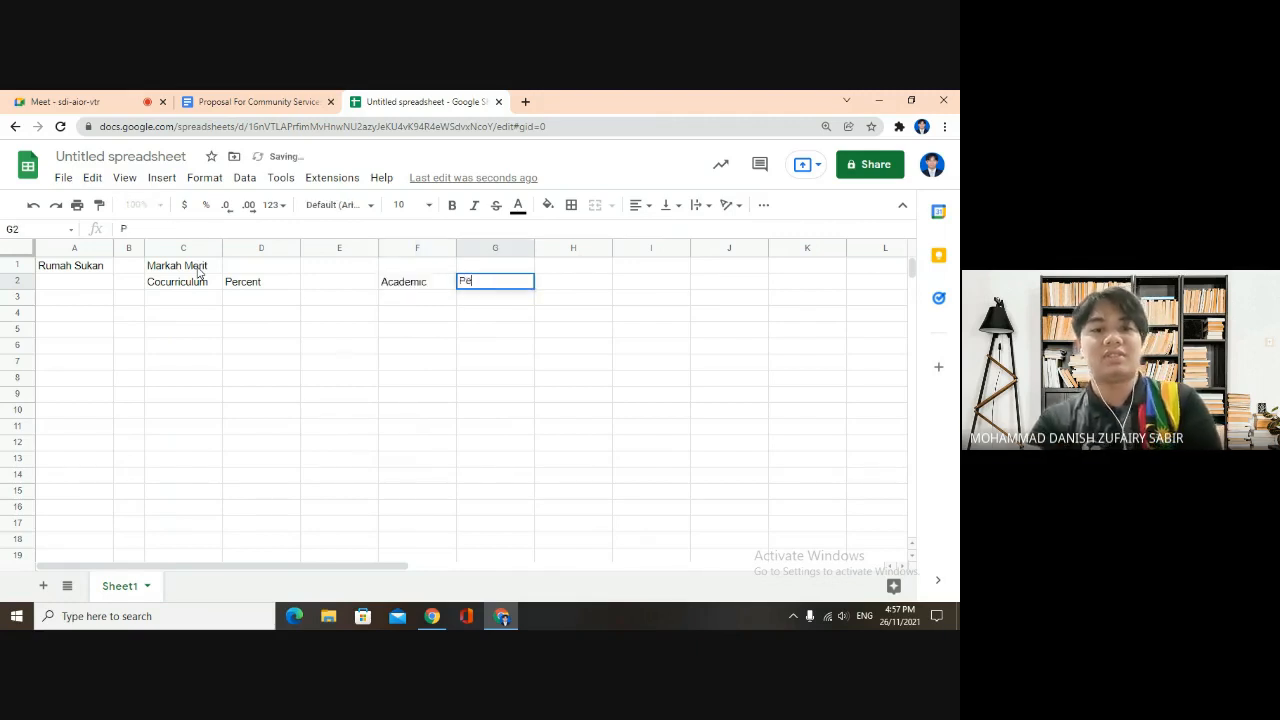
type("rcent")
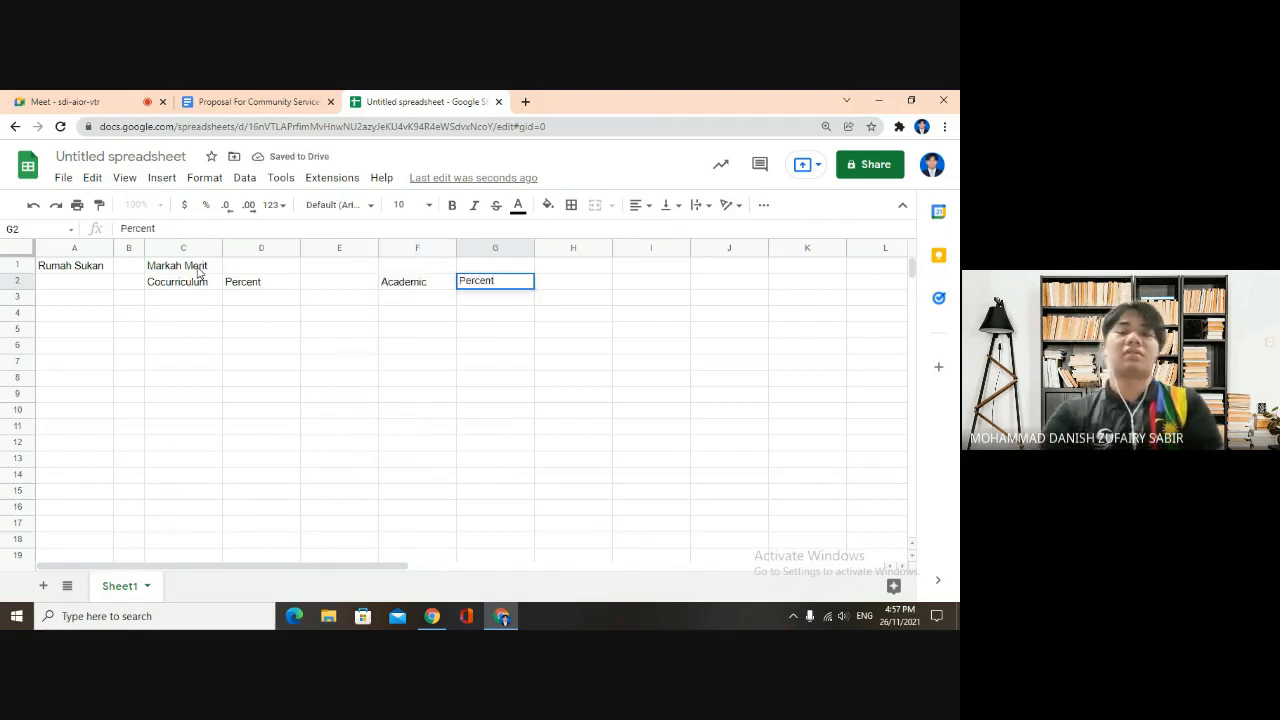
key("Tab")
key("Tab")
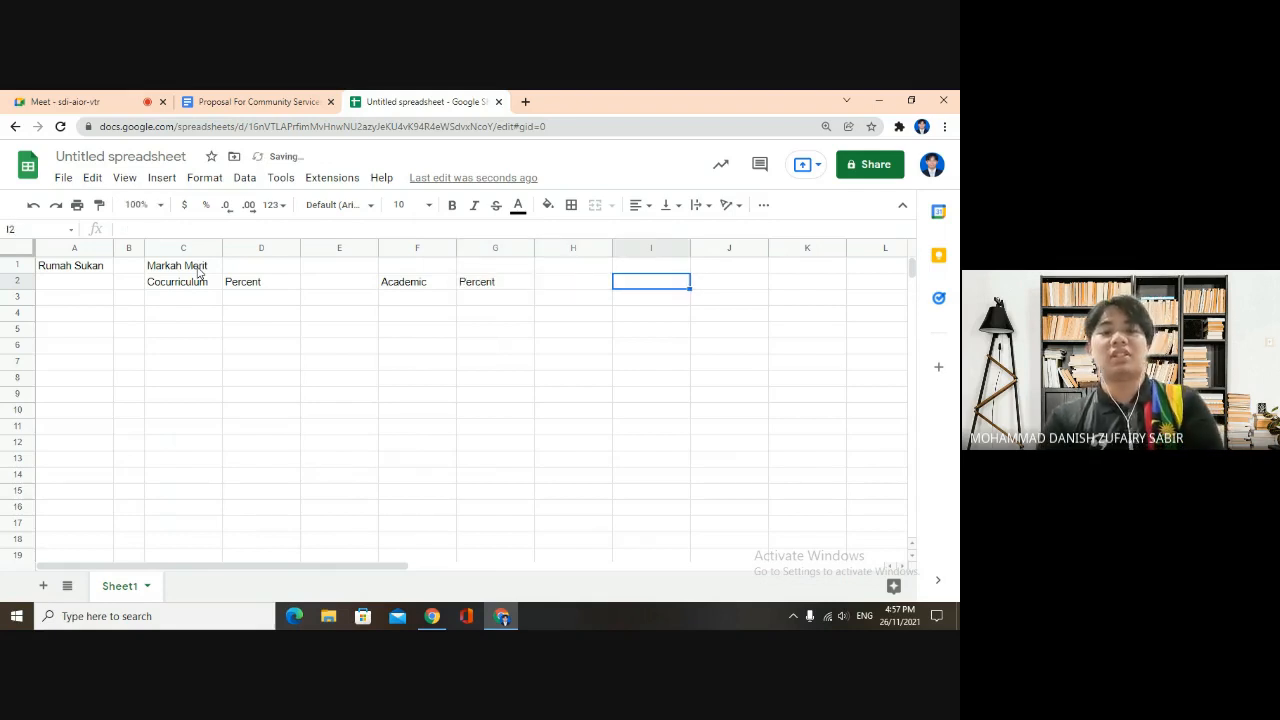
Enter "Discipline" in I2 and "Percent" in J2, and narrow the empty spacer columns E and H
type("Discipline")
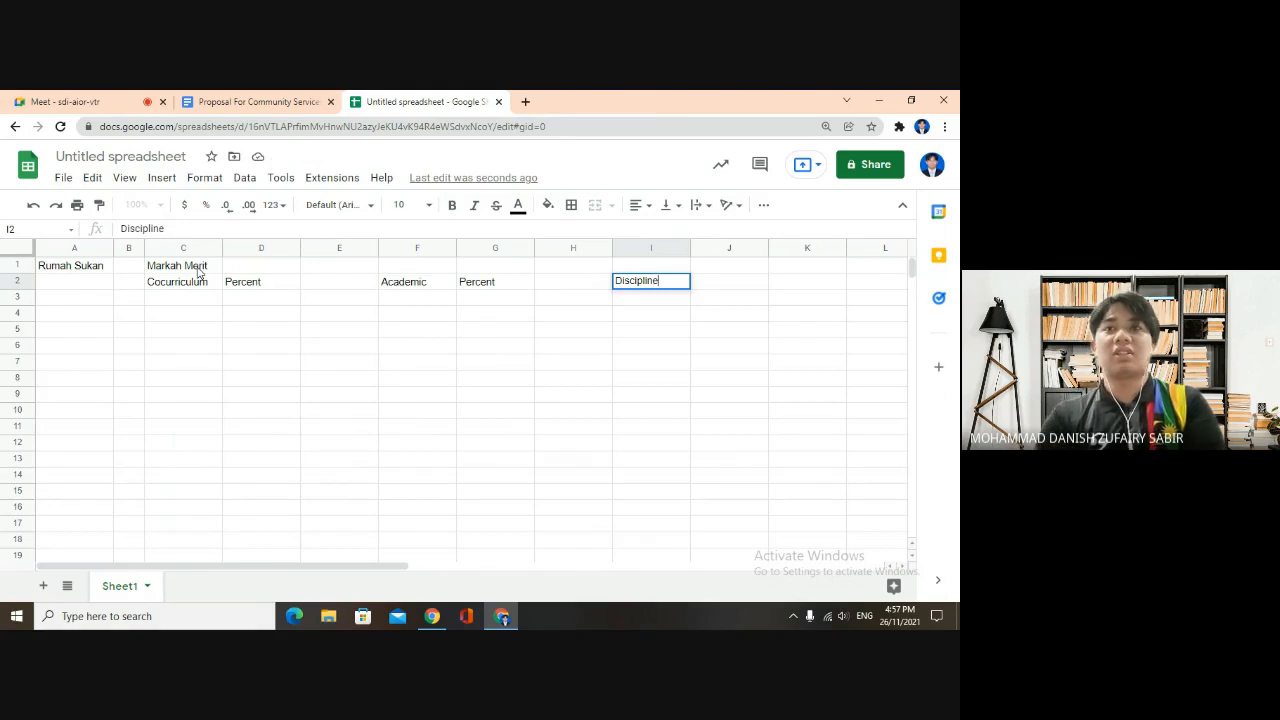
key("Tab")
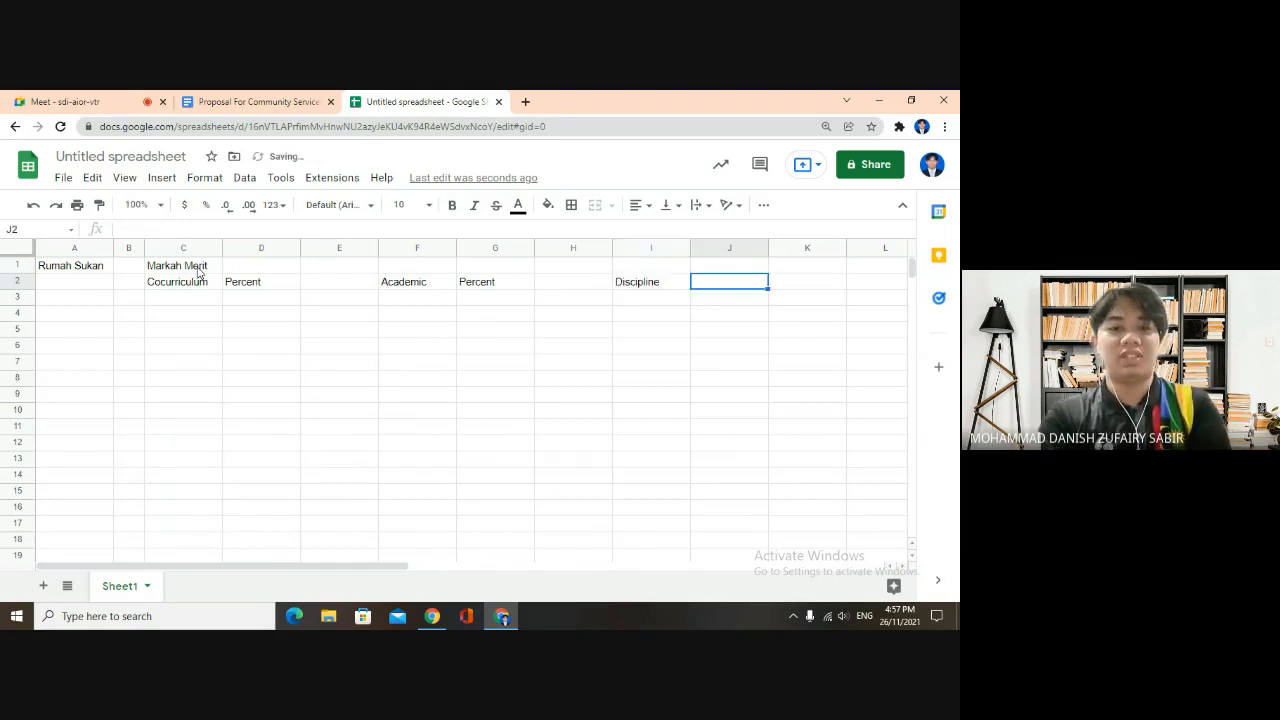
type("Percent")
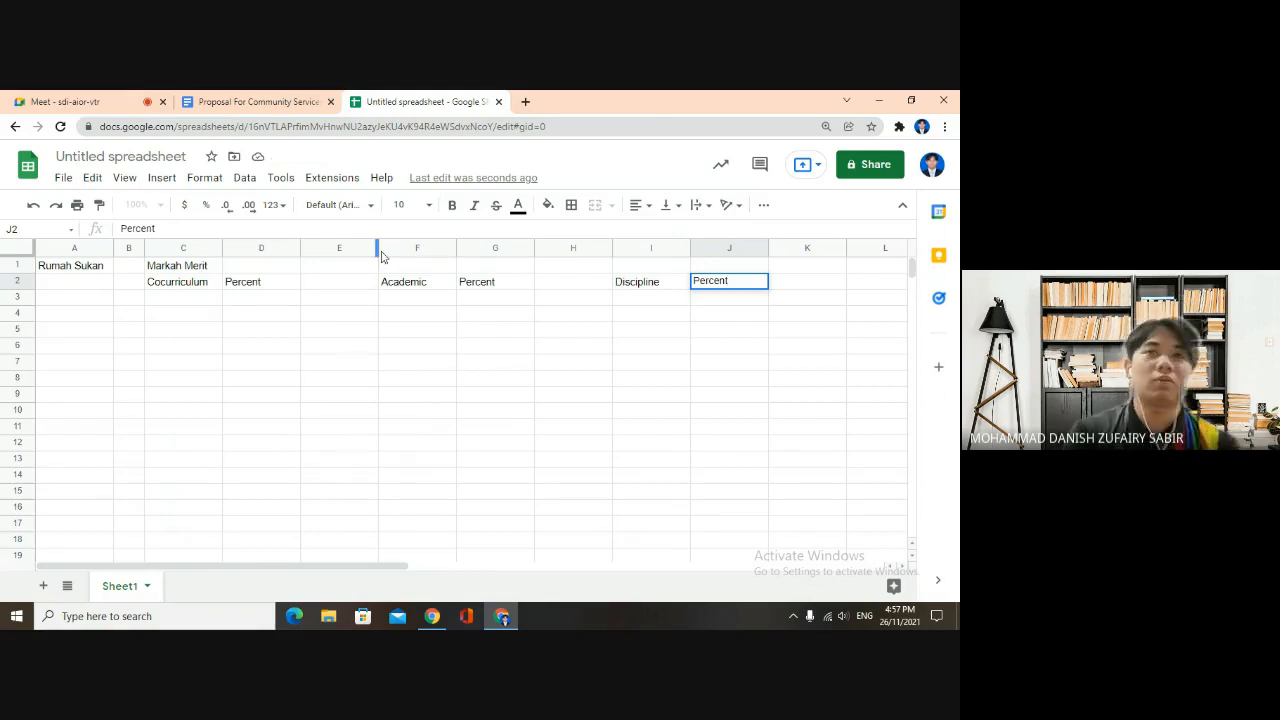
left_click_drag(381, 257, 327, 251)
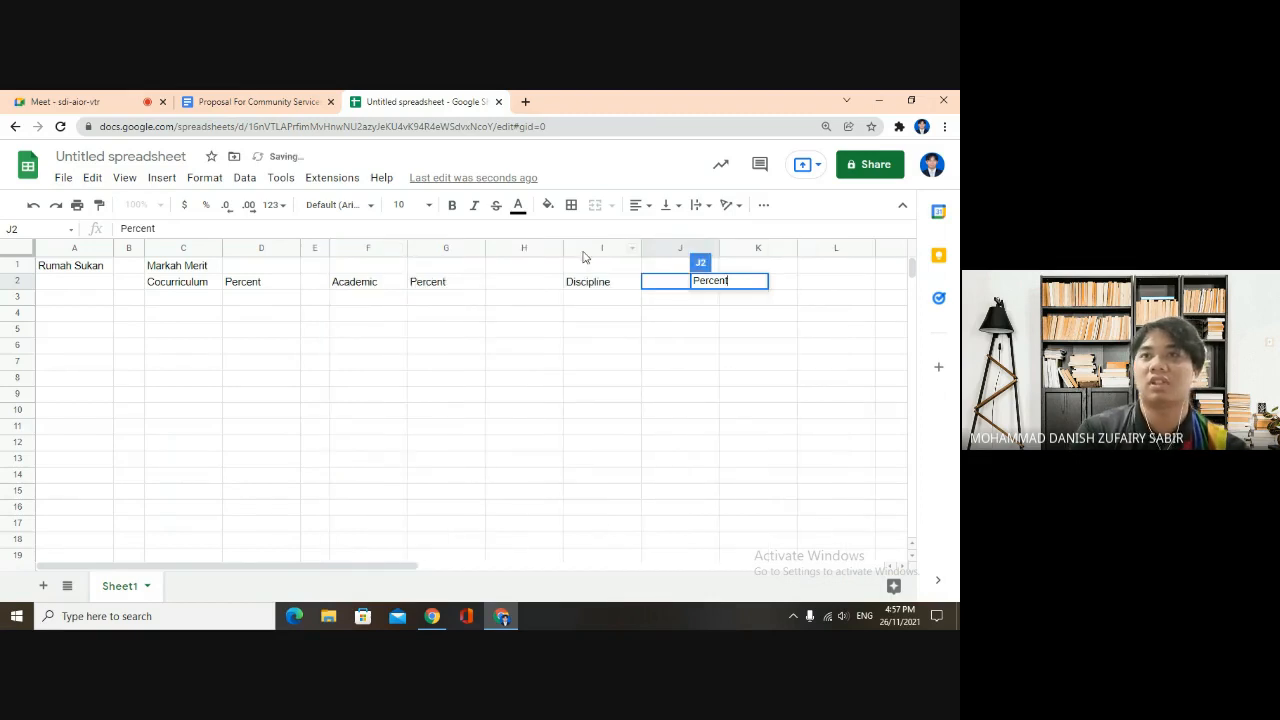
left_click_drag(563, 250, 509, 264)
List the house names Magnesium, Kromium, Barium and Helium in A3 to A6, with the label "Total" in A7
left_click(59, 302)
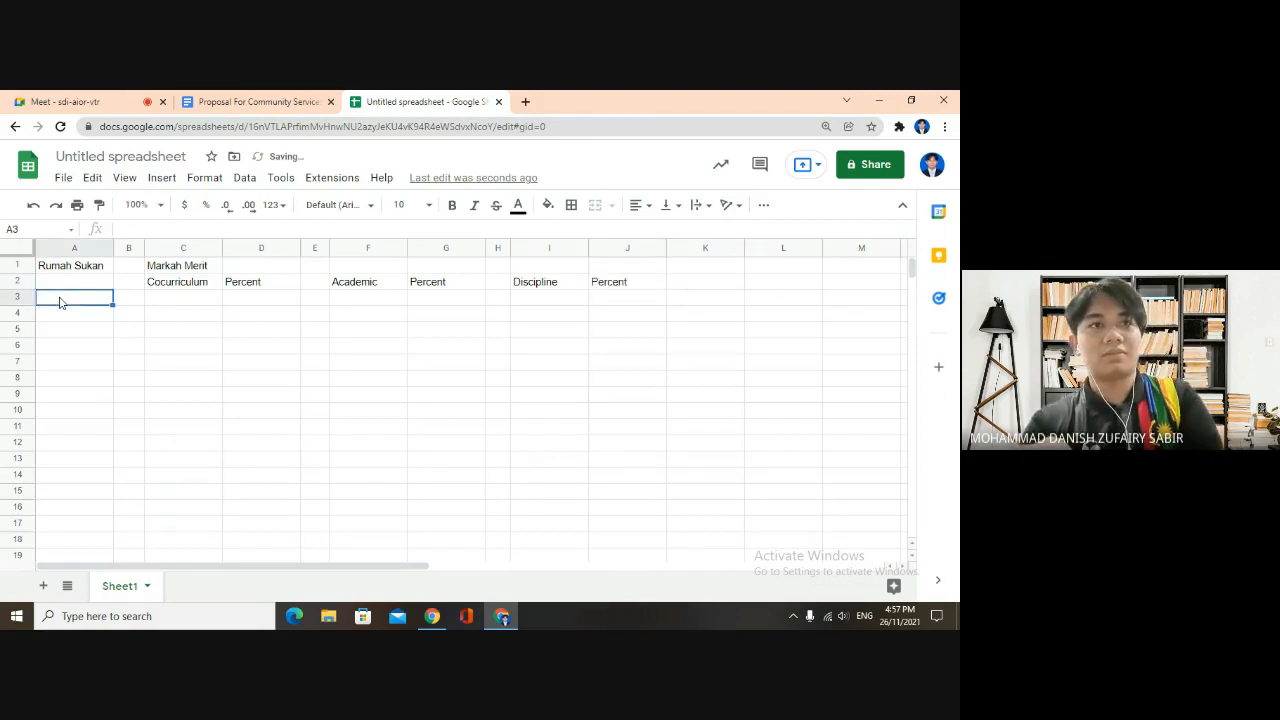
type("Mag")
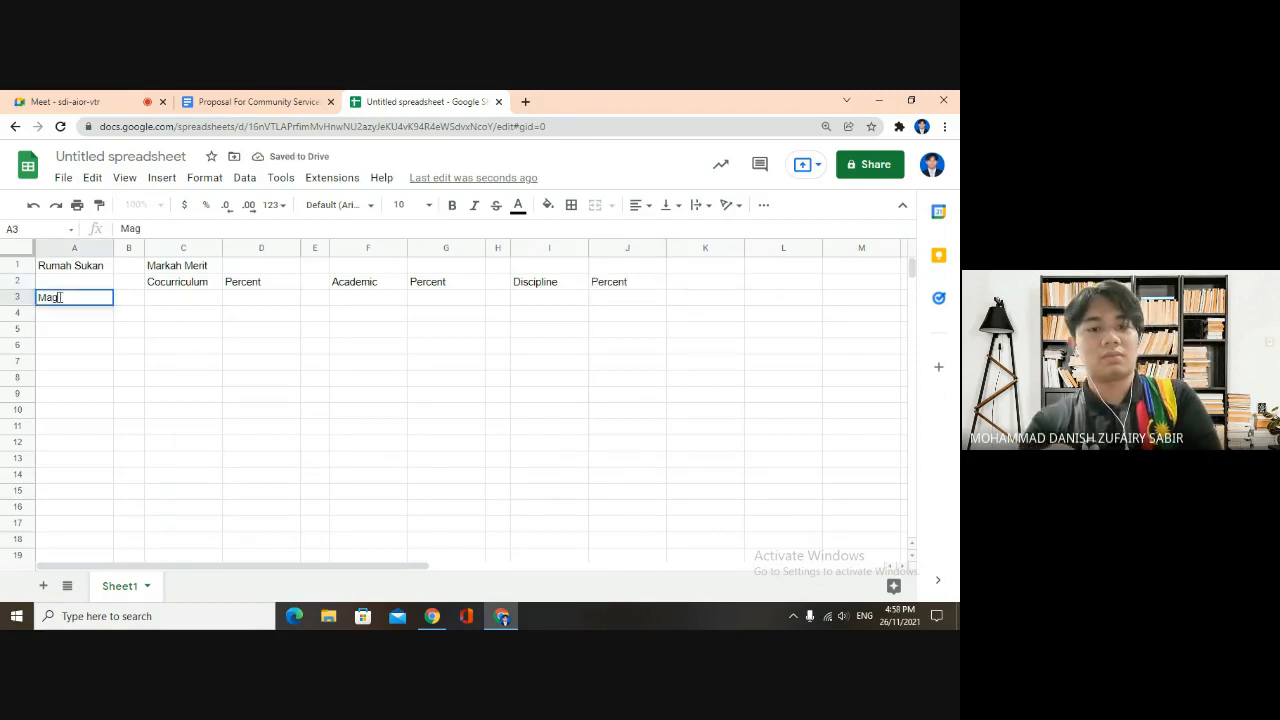
type("nesium")
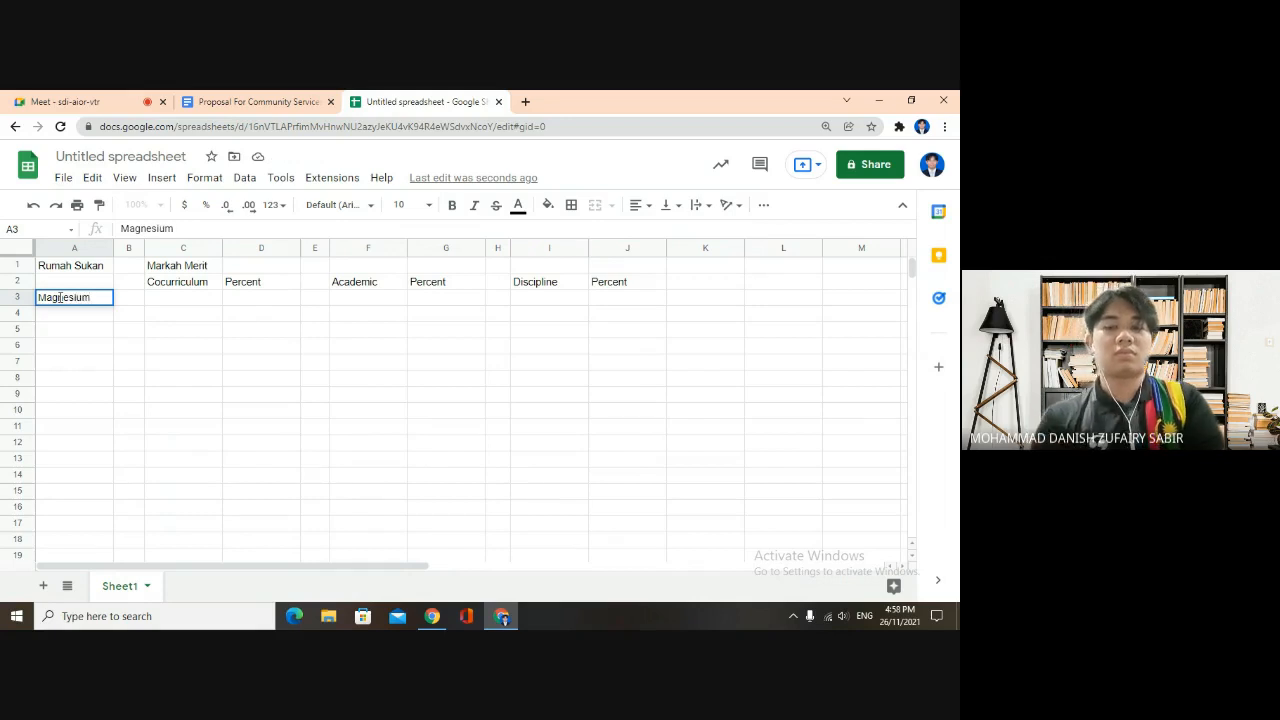
key("Return")
type("Kromium")
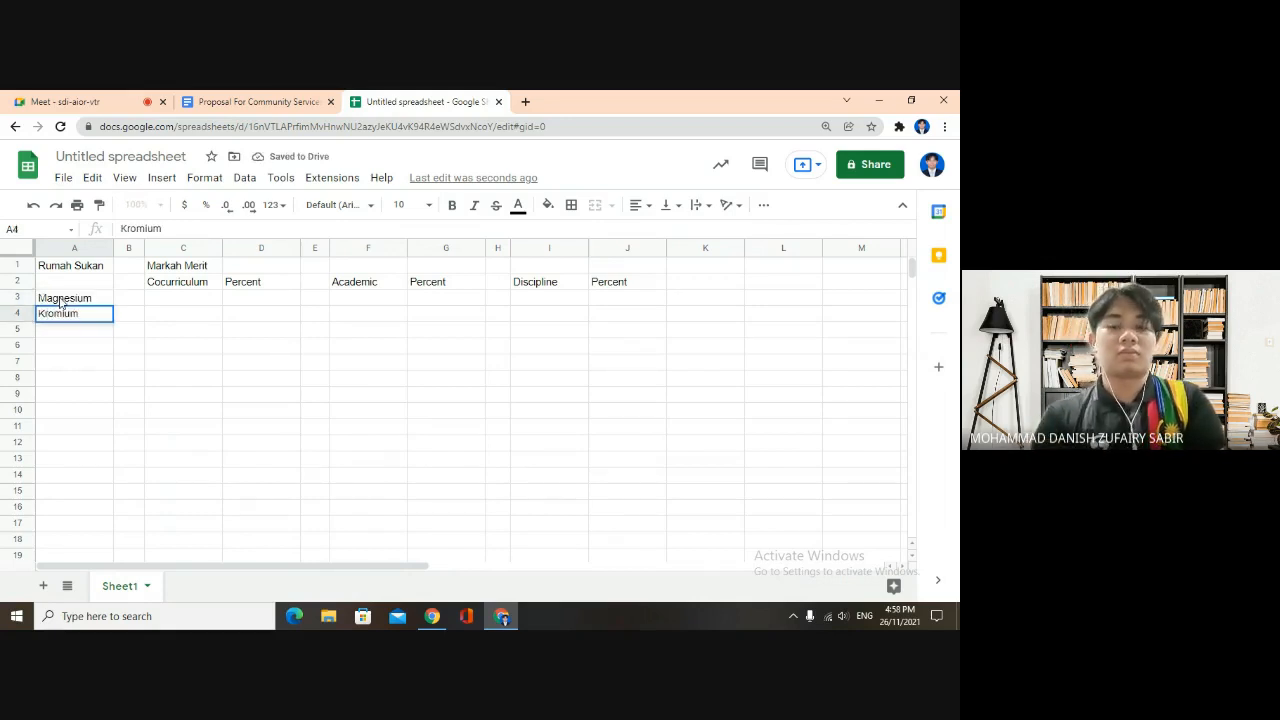
key("Return")
type("Ba")
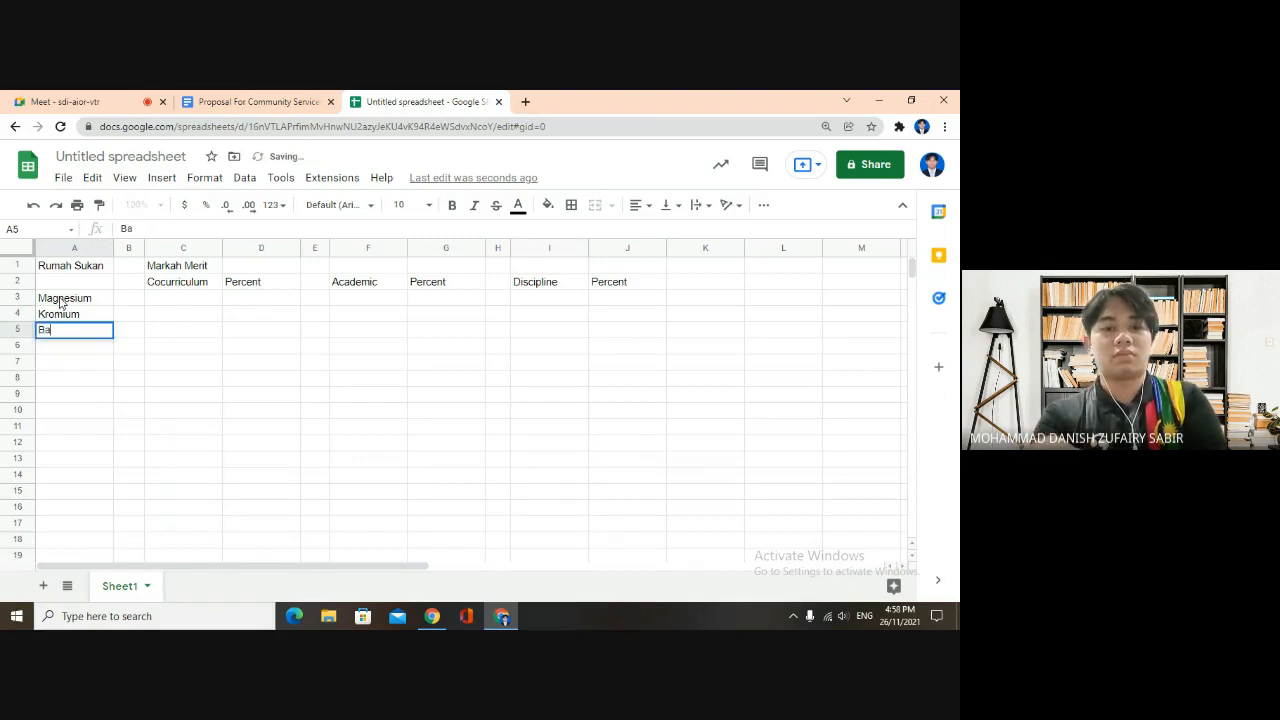
type("rium")
key("Return")
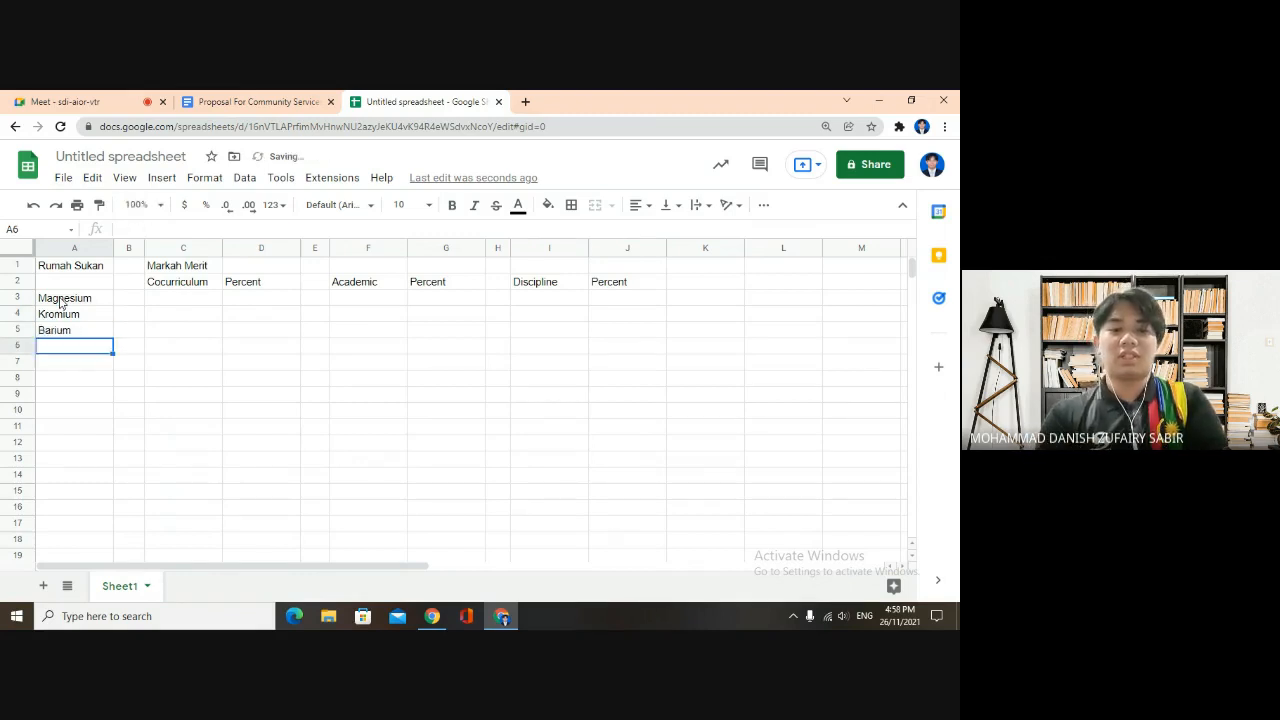
type("Helium")
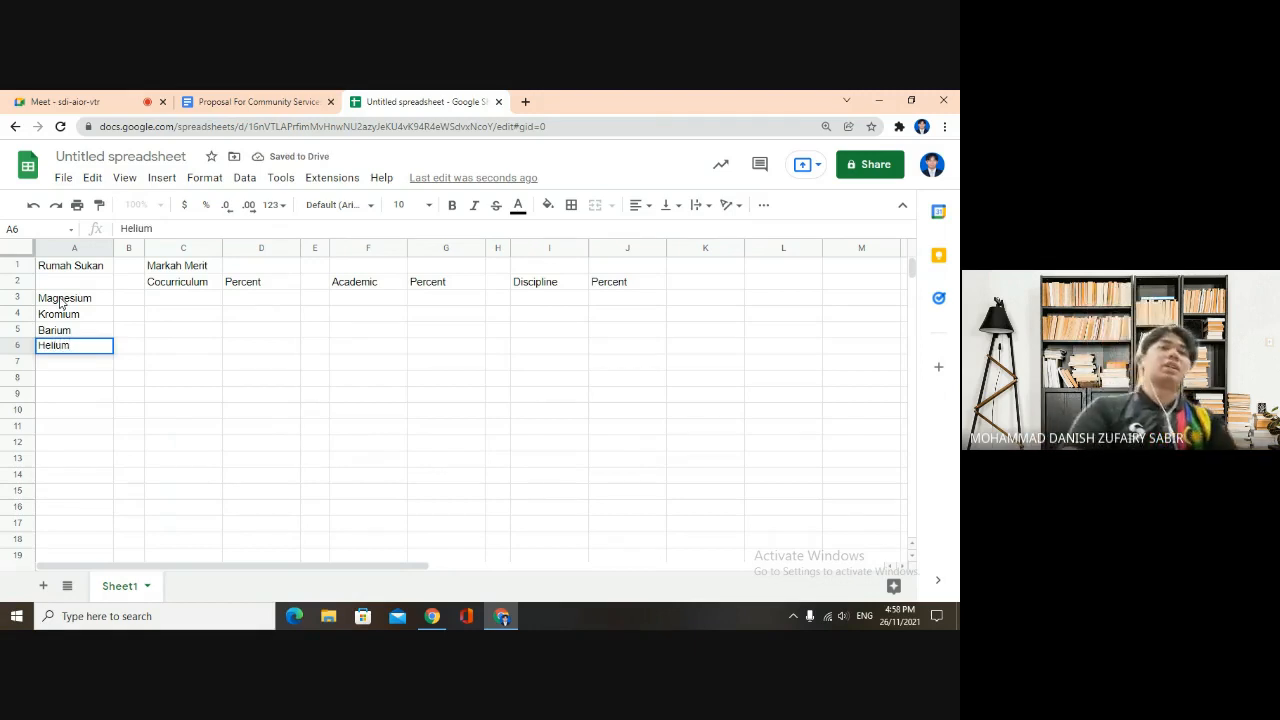
key("Return")
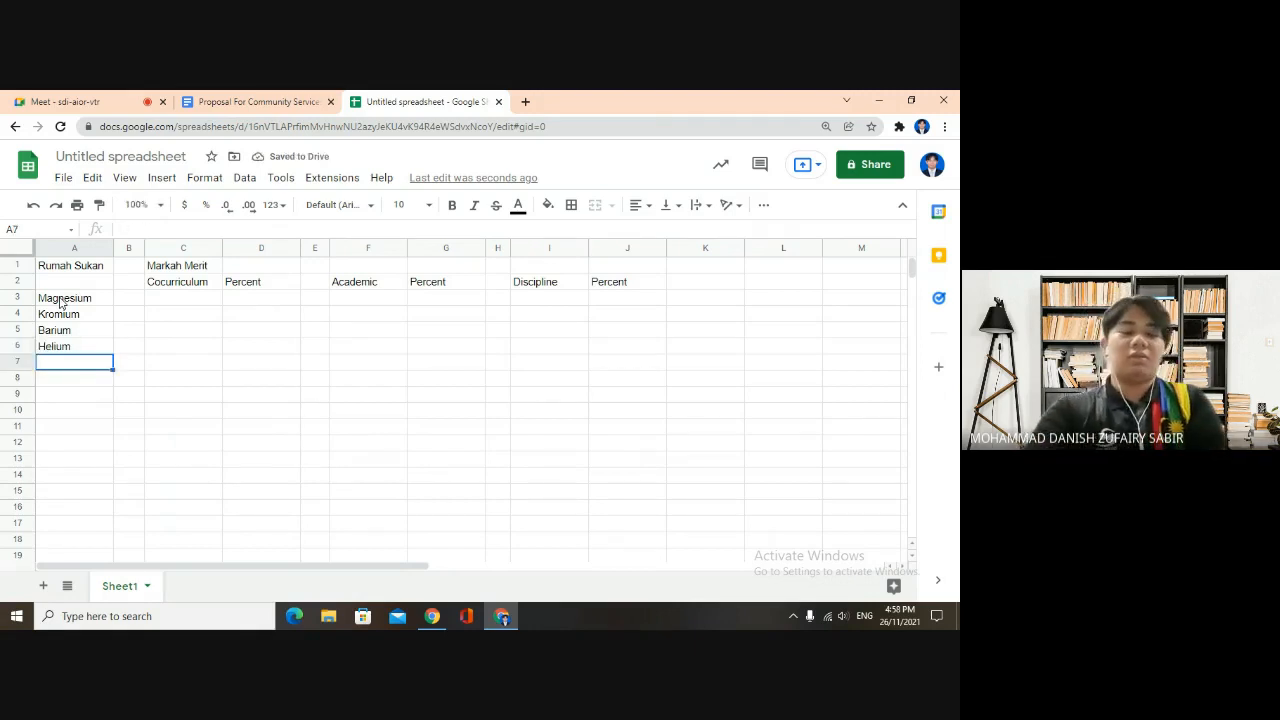
type("Total")
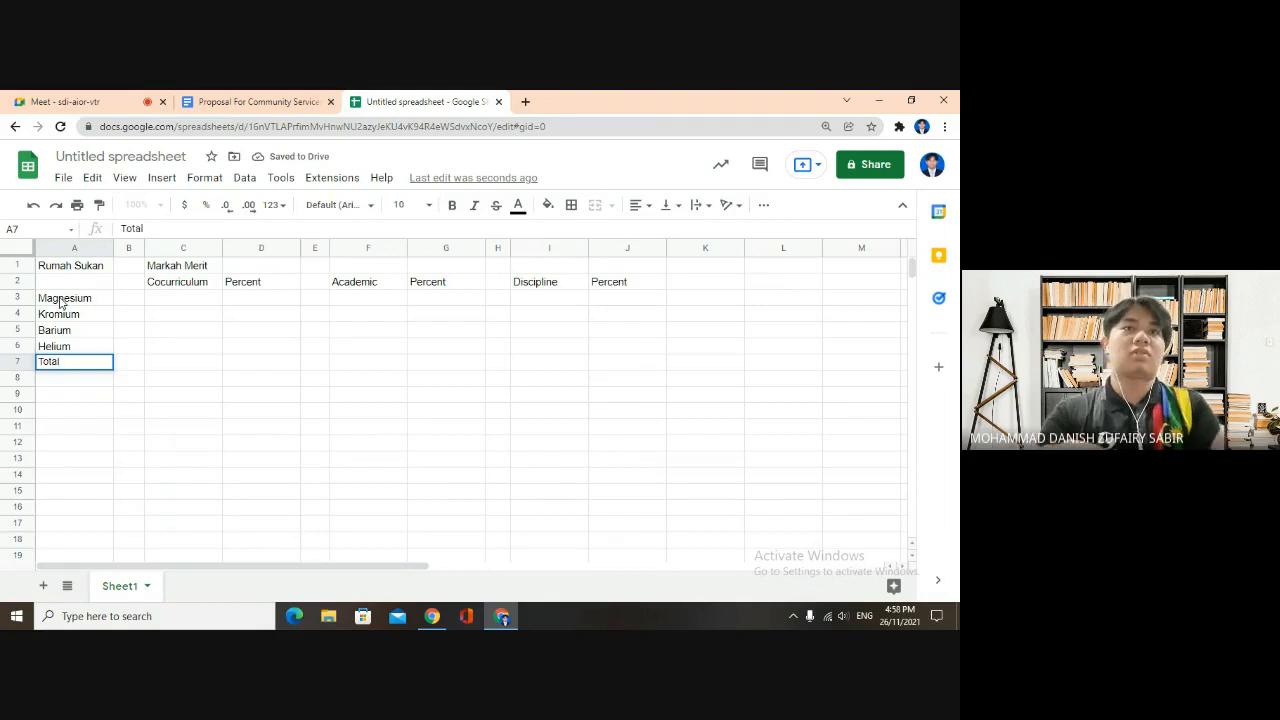
key("Tab")
Enter the cocurriculum scores 600, 100, 100 and 200 in cells C3 to C6
key("Up")
key("Up")
key("Up")
key("Up")
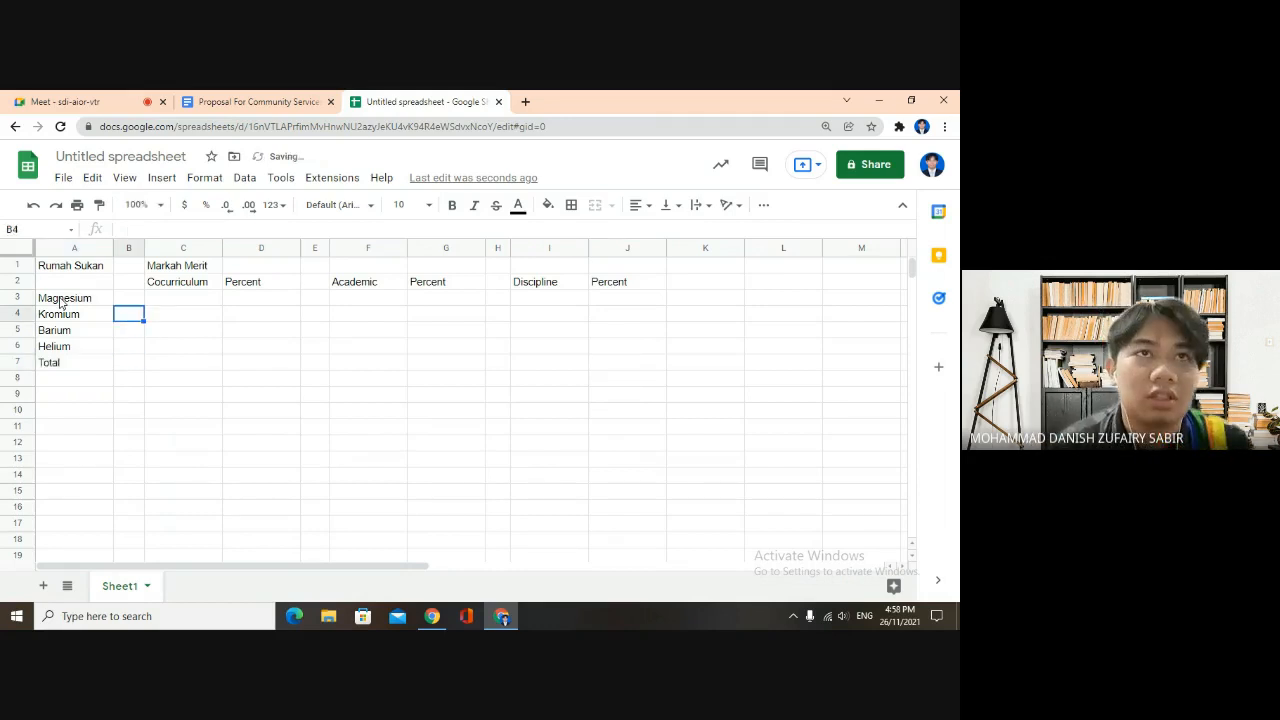
key("Right")
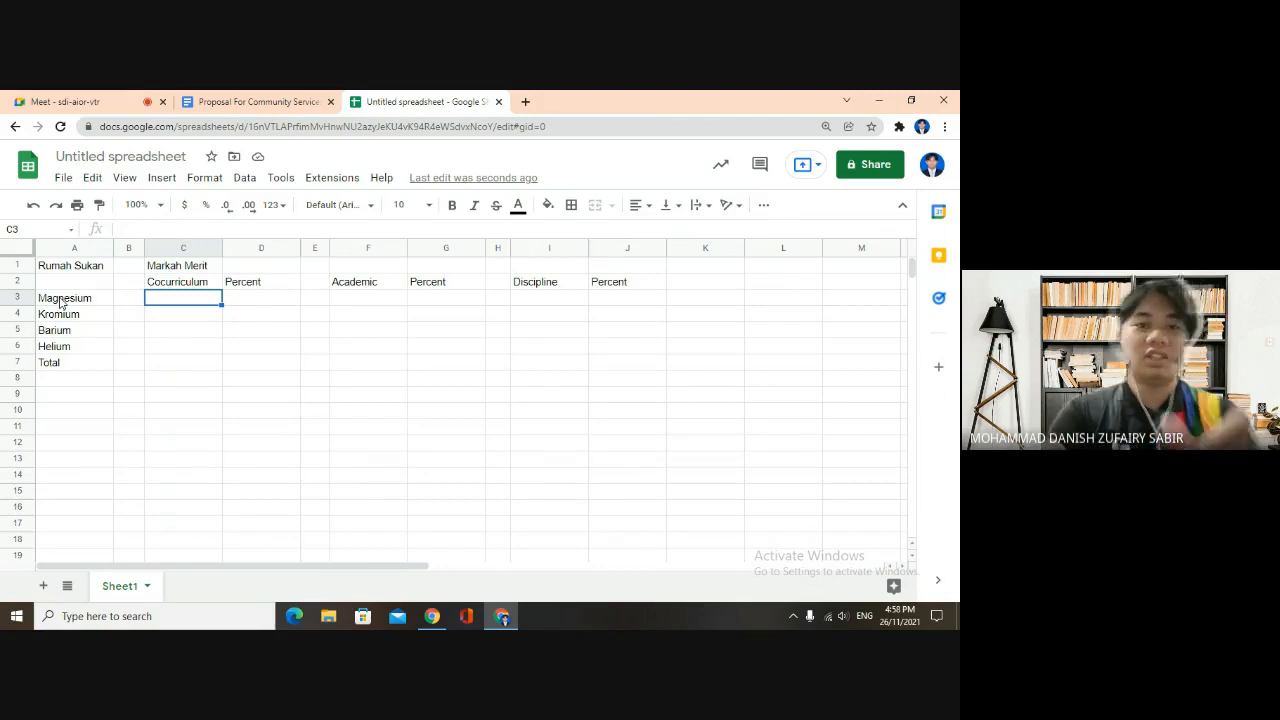
type("600")
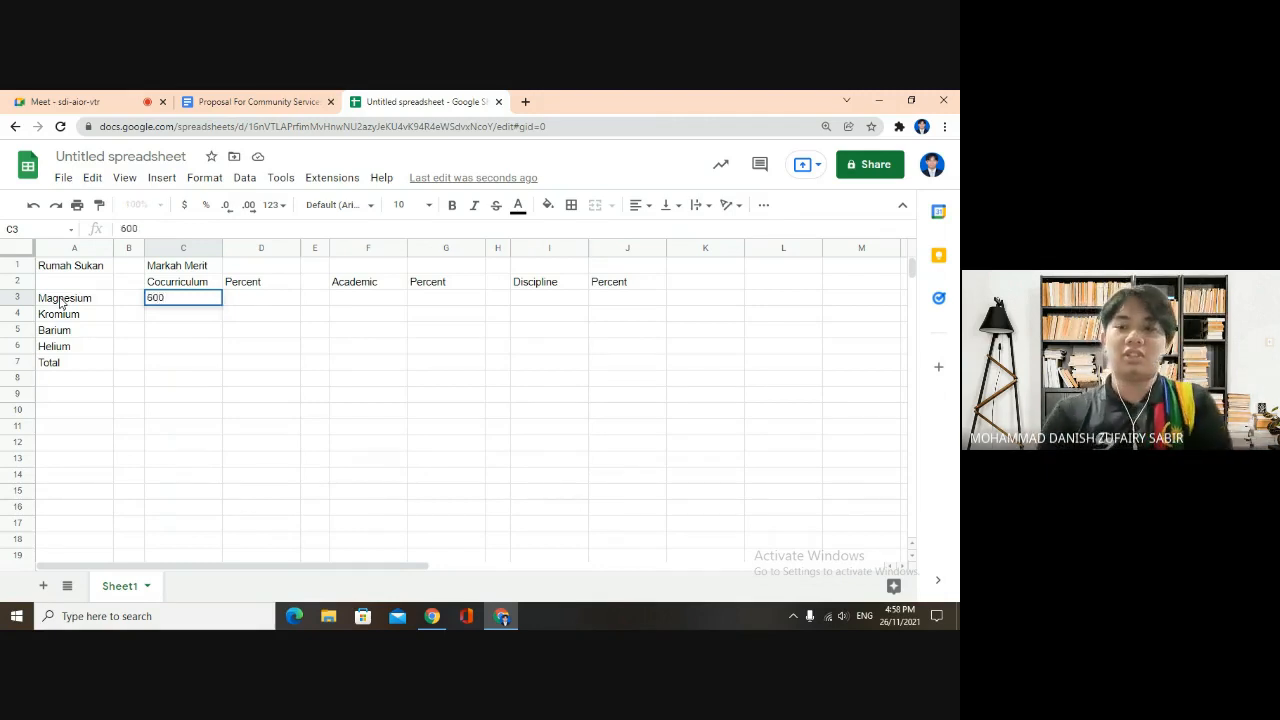
key("Return")
type("100")
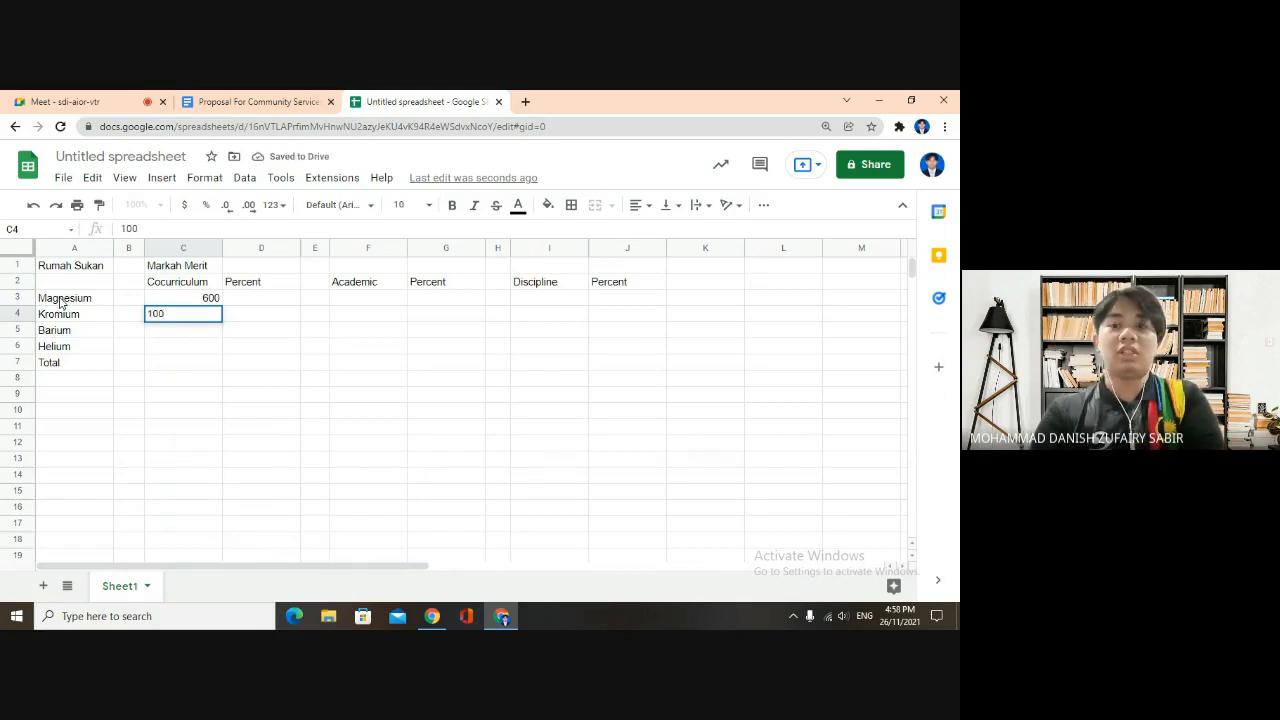
key("Return")
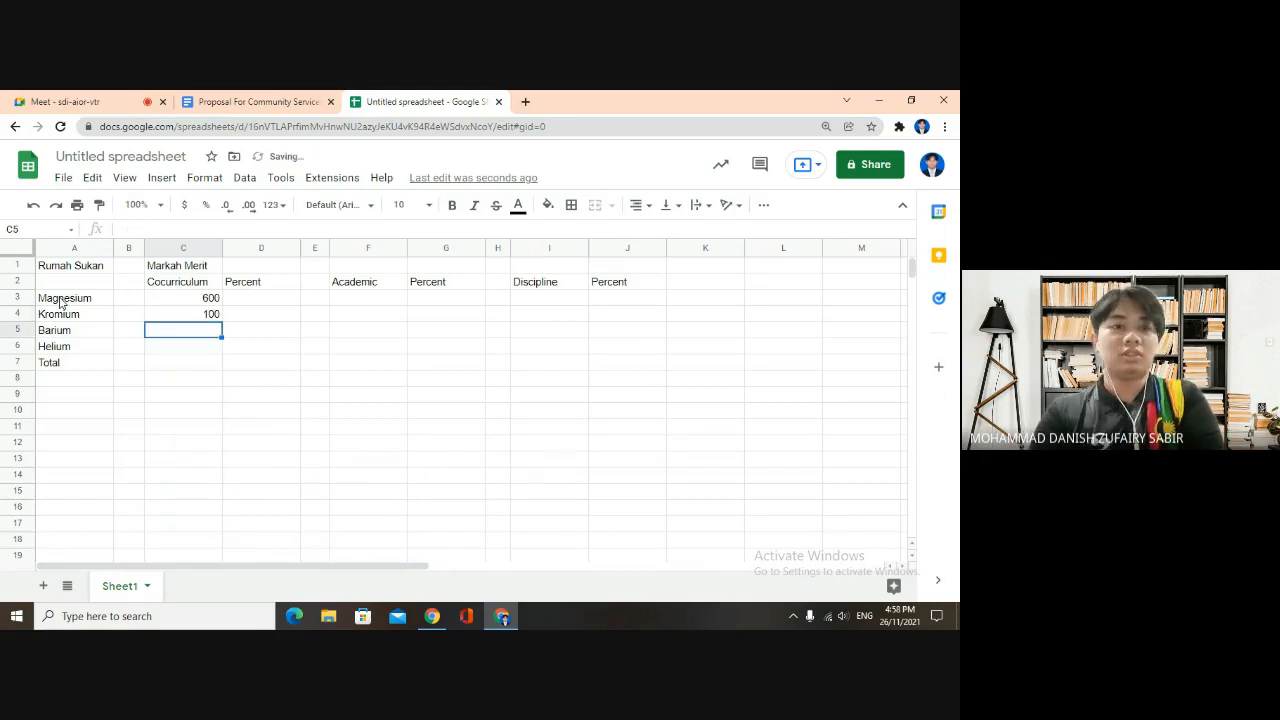
type("100")
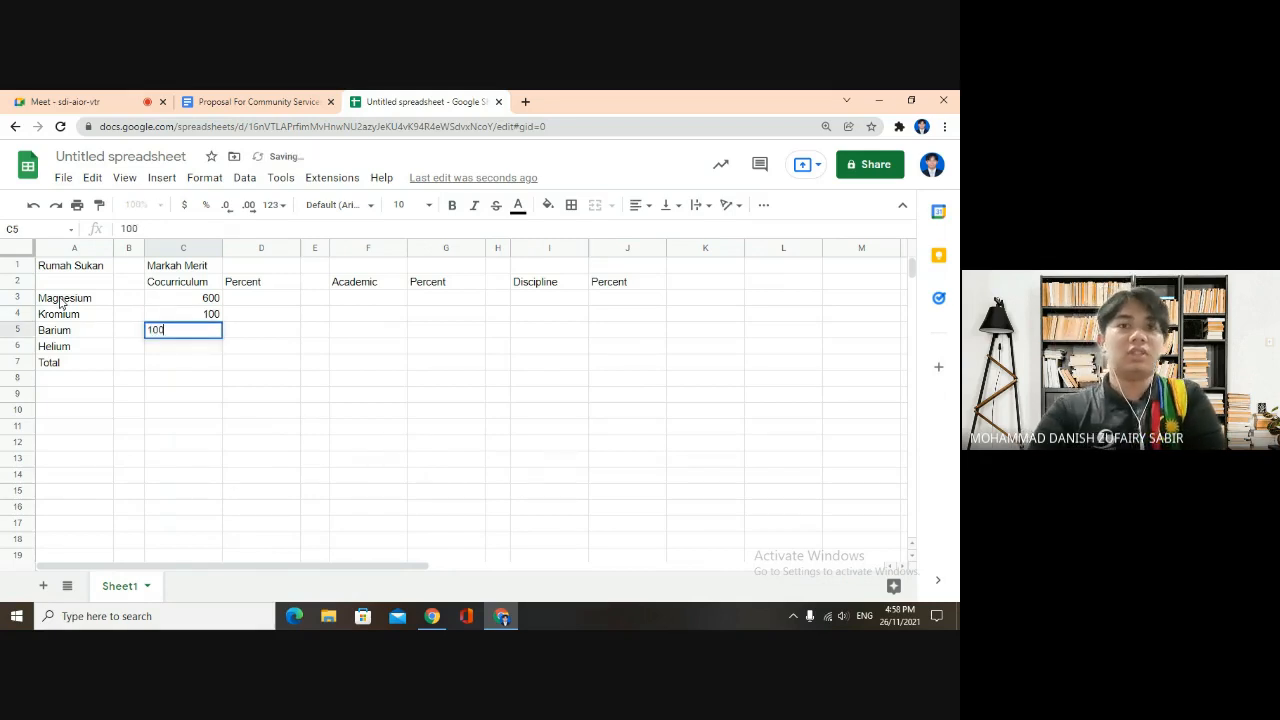
key("Return")
type("200")
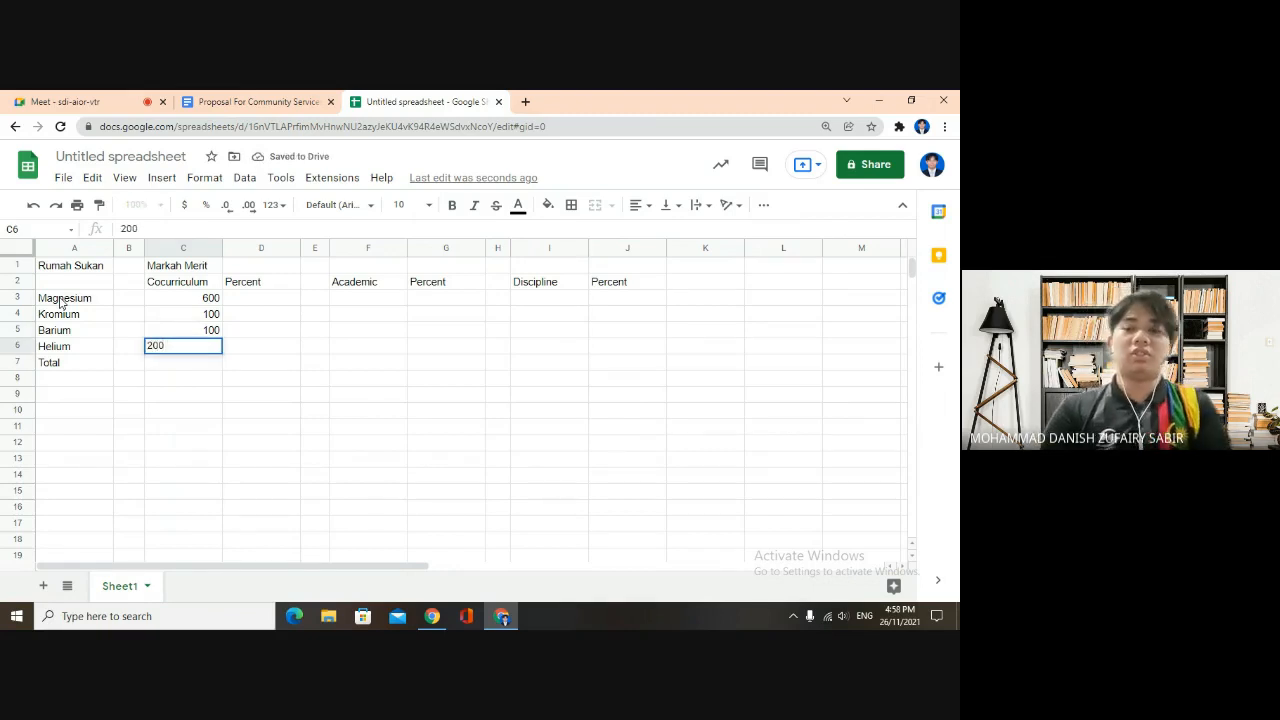
key("Return")
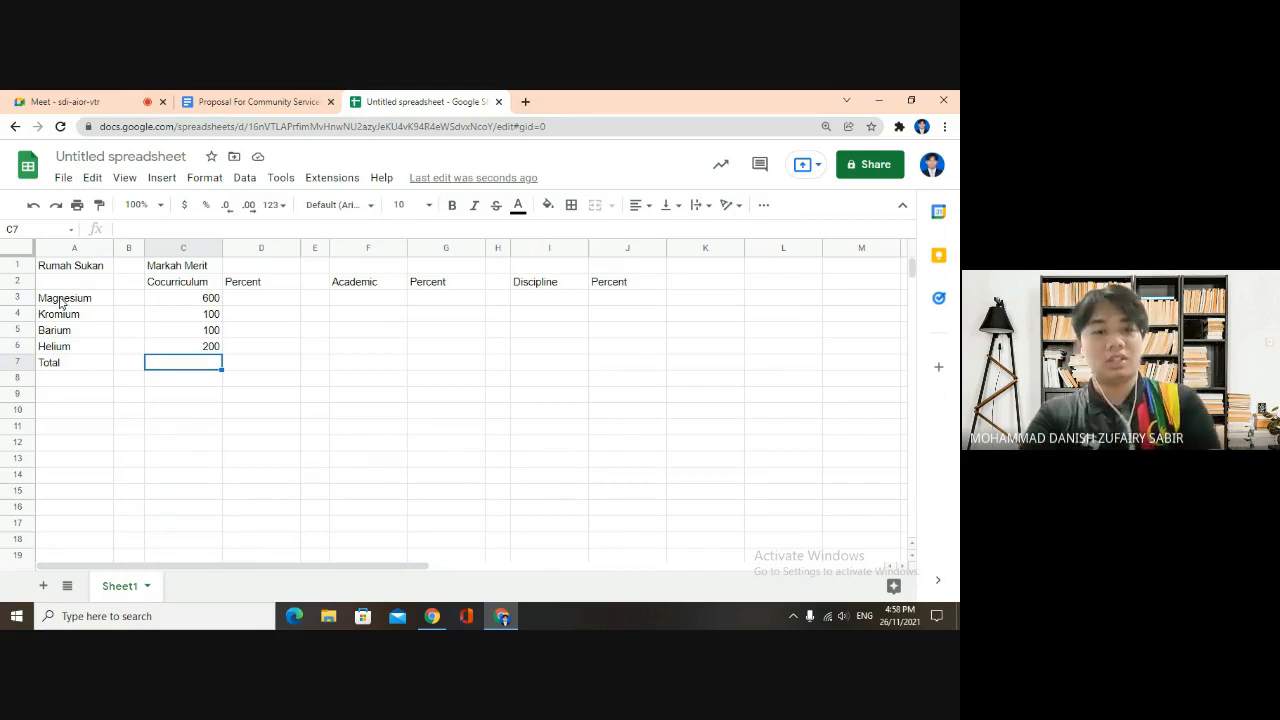
Total the cocurriculum scores in C7 with the formula =SUM(C3:C6)
type("=")
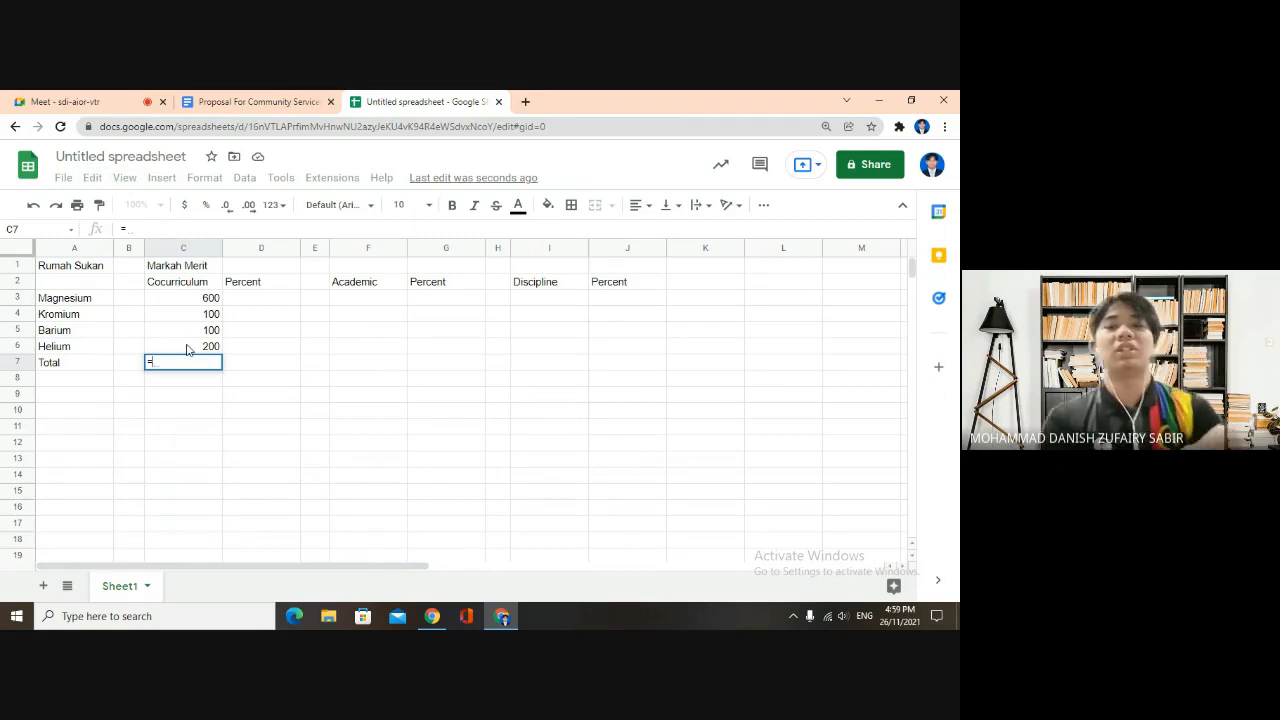
type("SU")
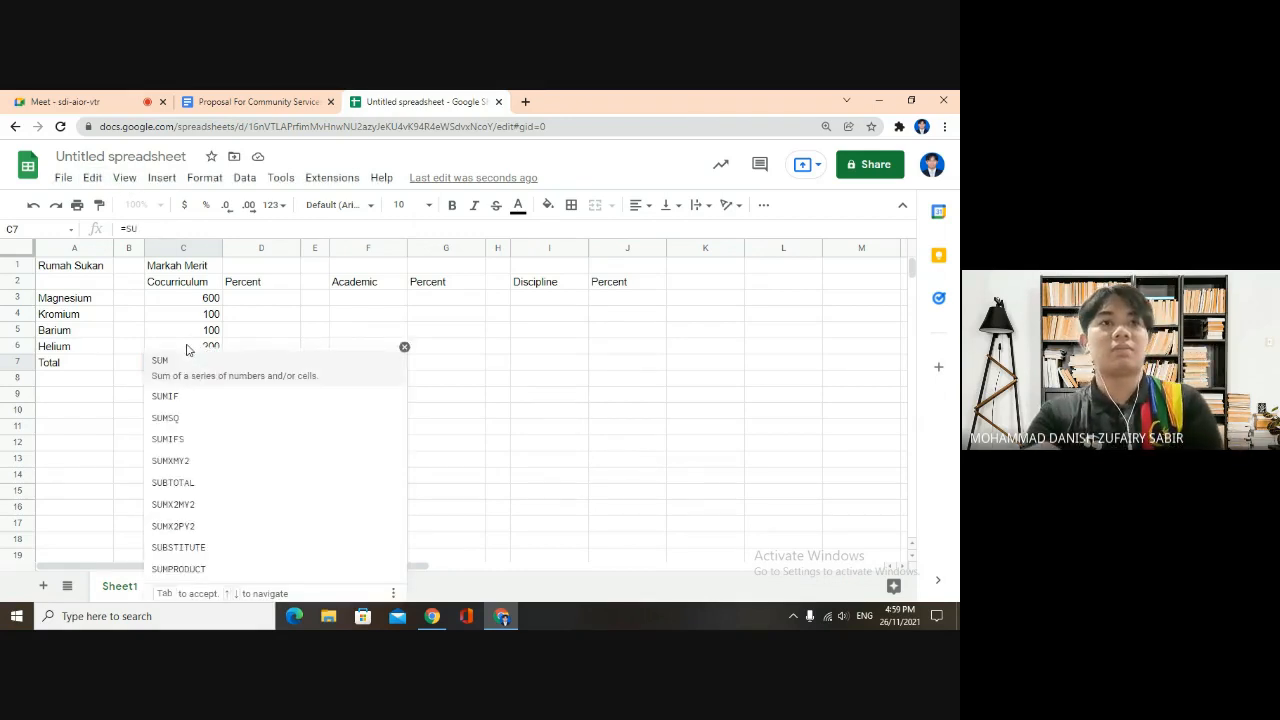
type("M")
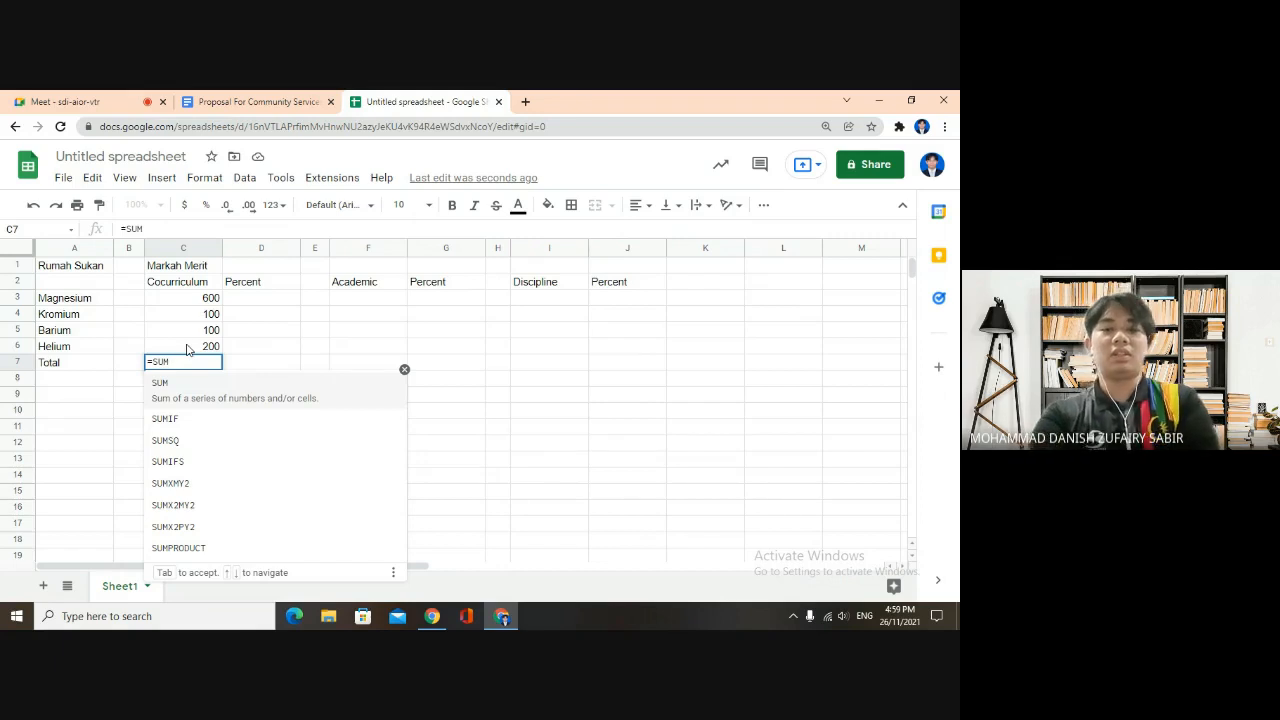
type("(")
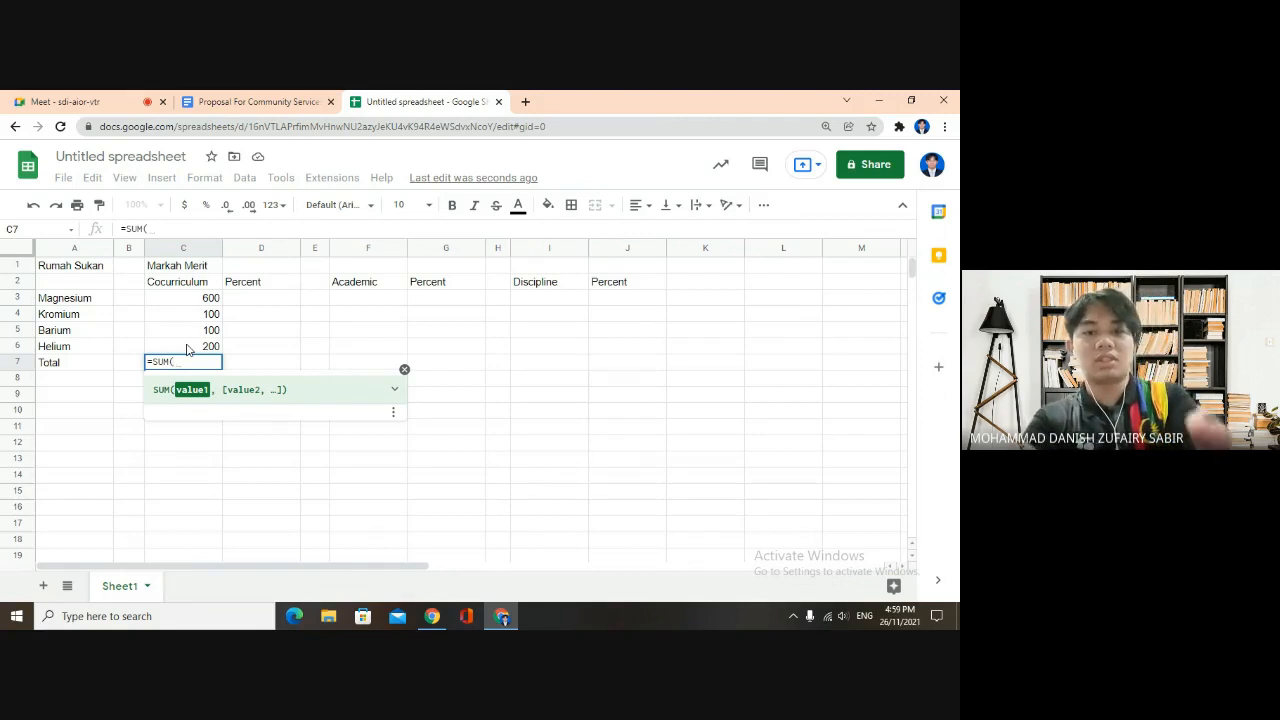
type("C3")
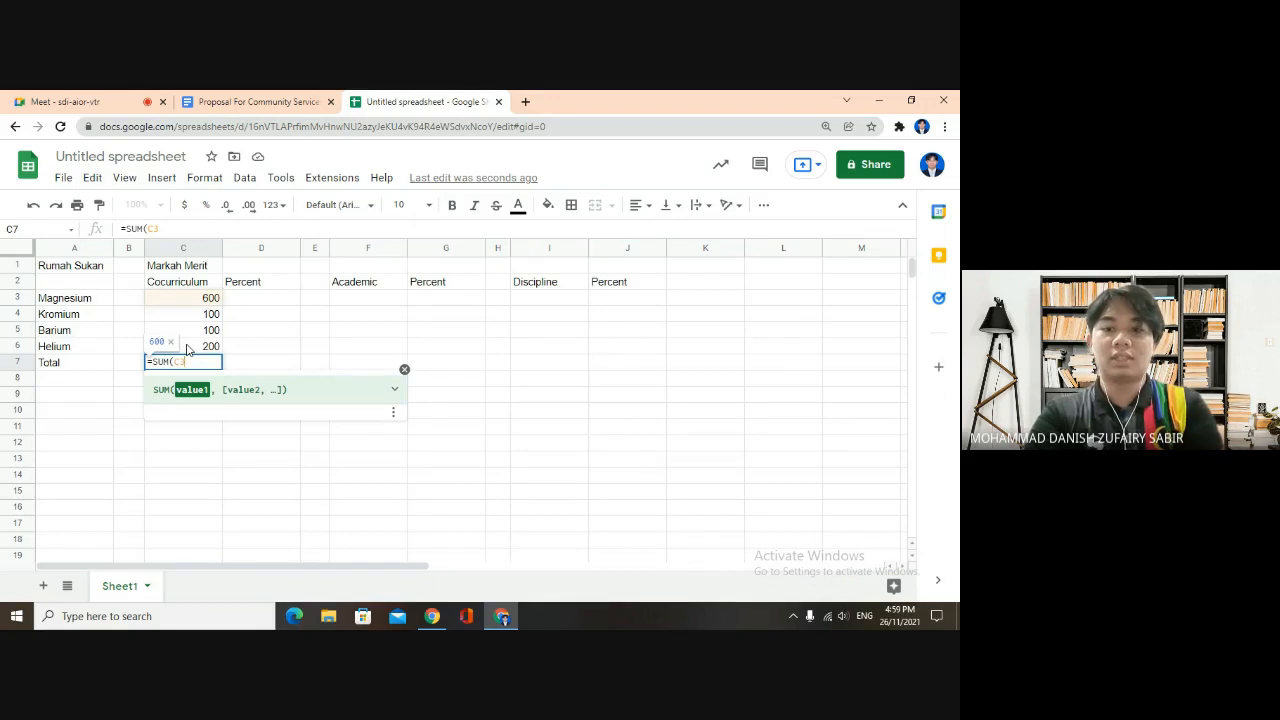
type(":")
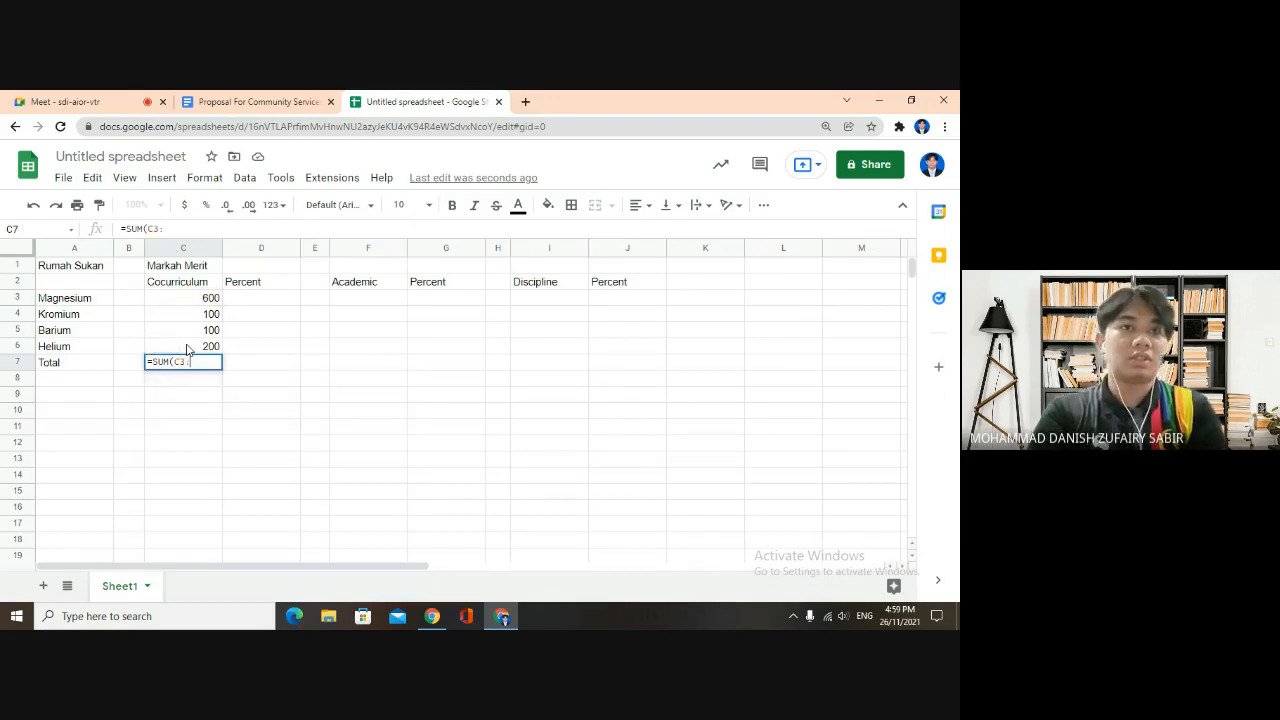
type("C")
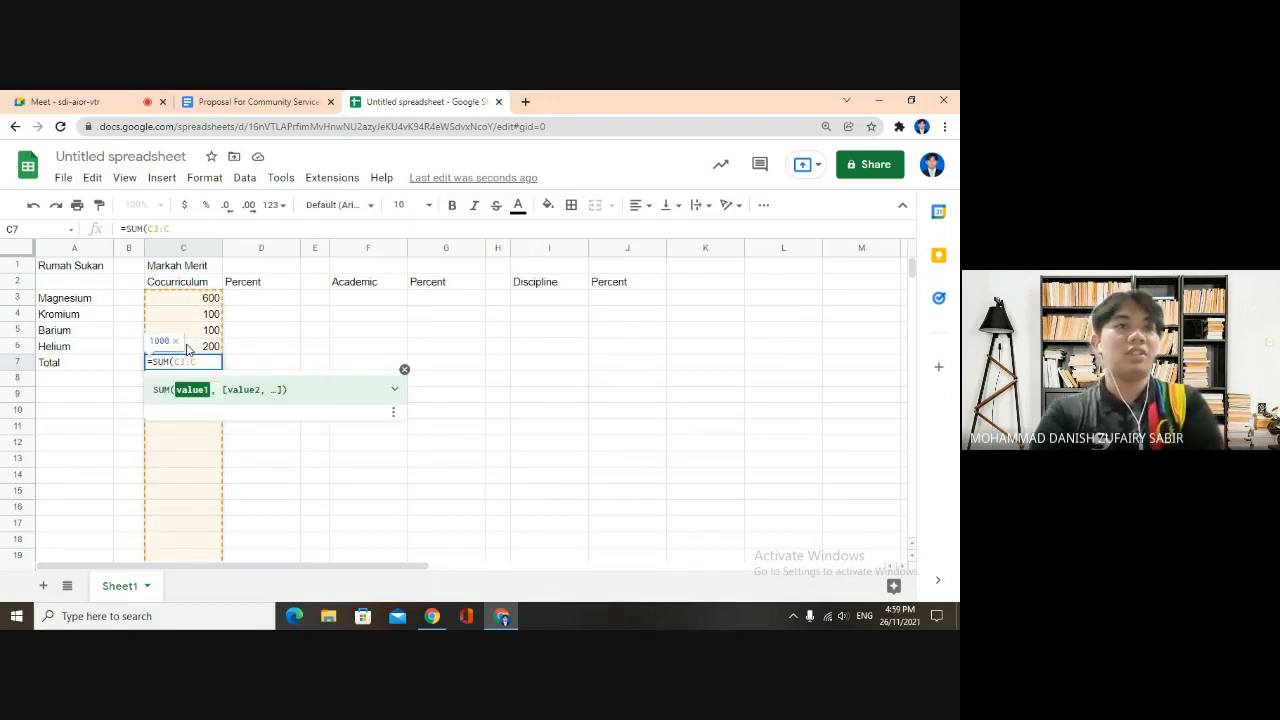
type("6")
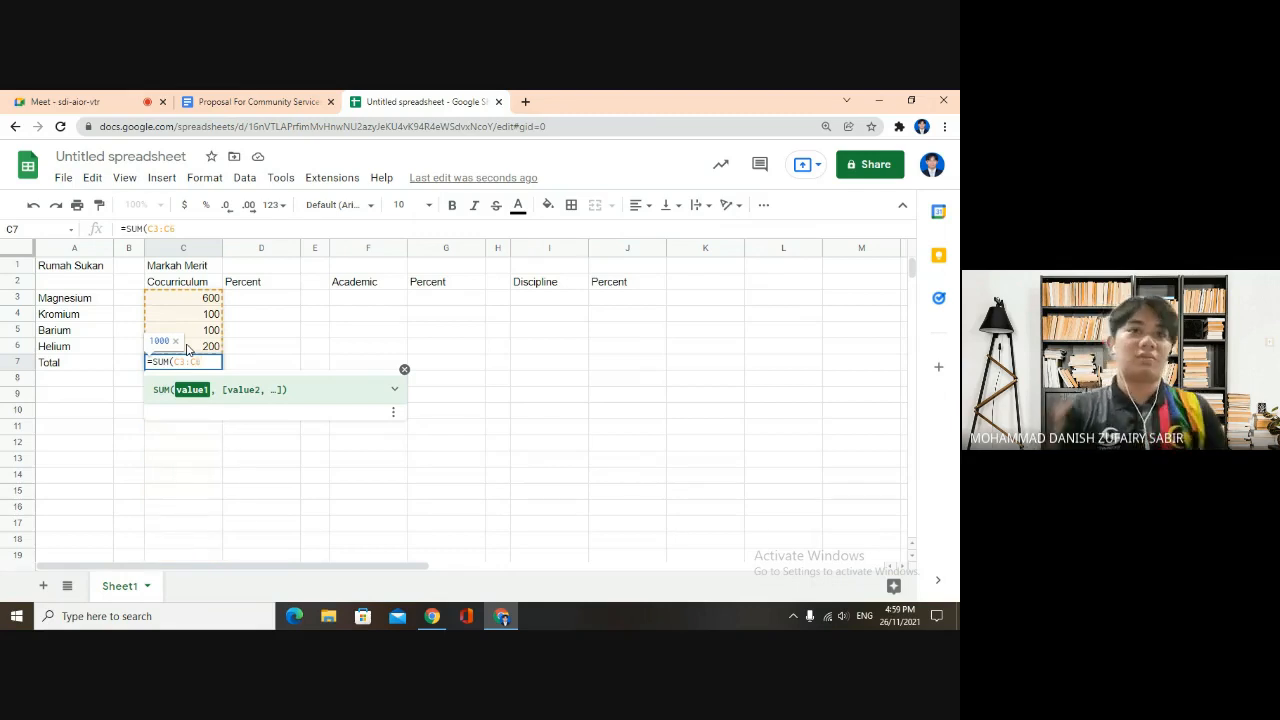
type(")")
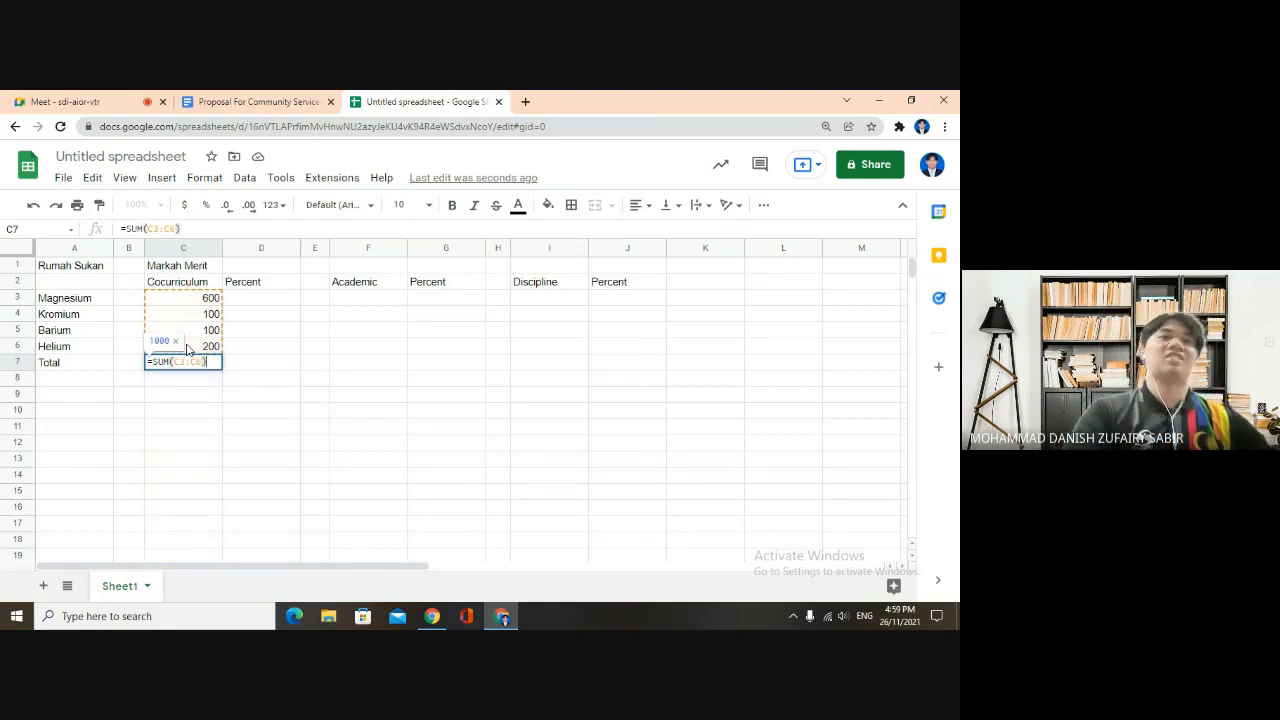
key("Return")
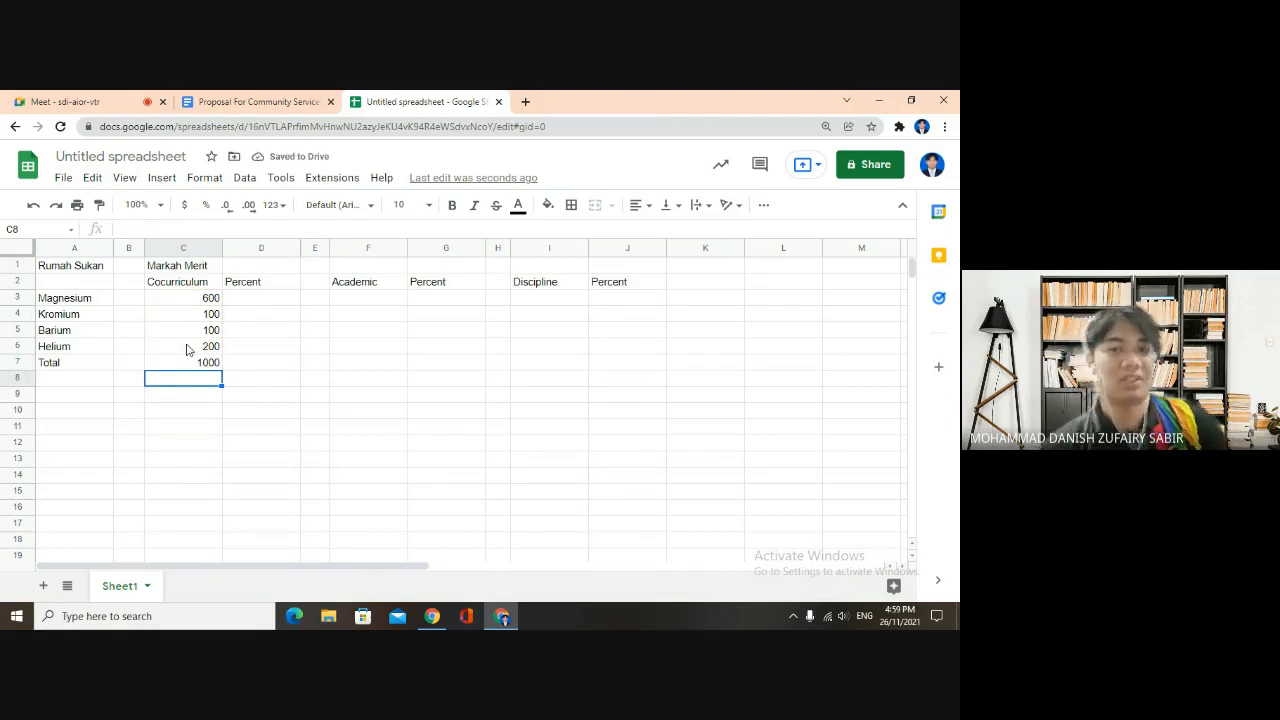
Calculate Magnesium's cocurriculum percentage in D3 with the formula =C3/$C$7
key("Right")
key("Up")
key("Up")
key("Up")
key("Up")
key("Up")
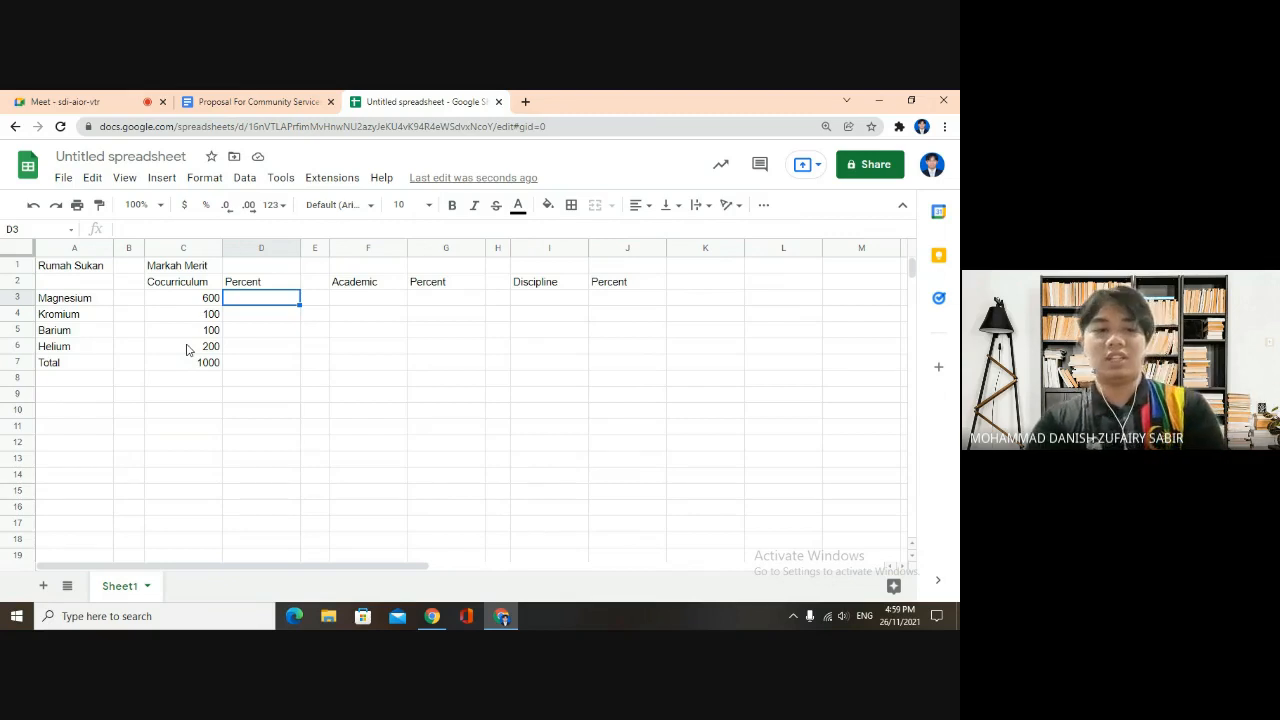
type("=")
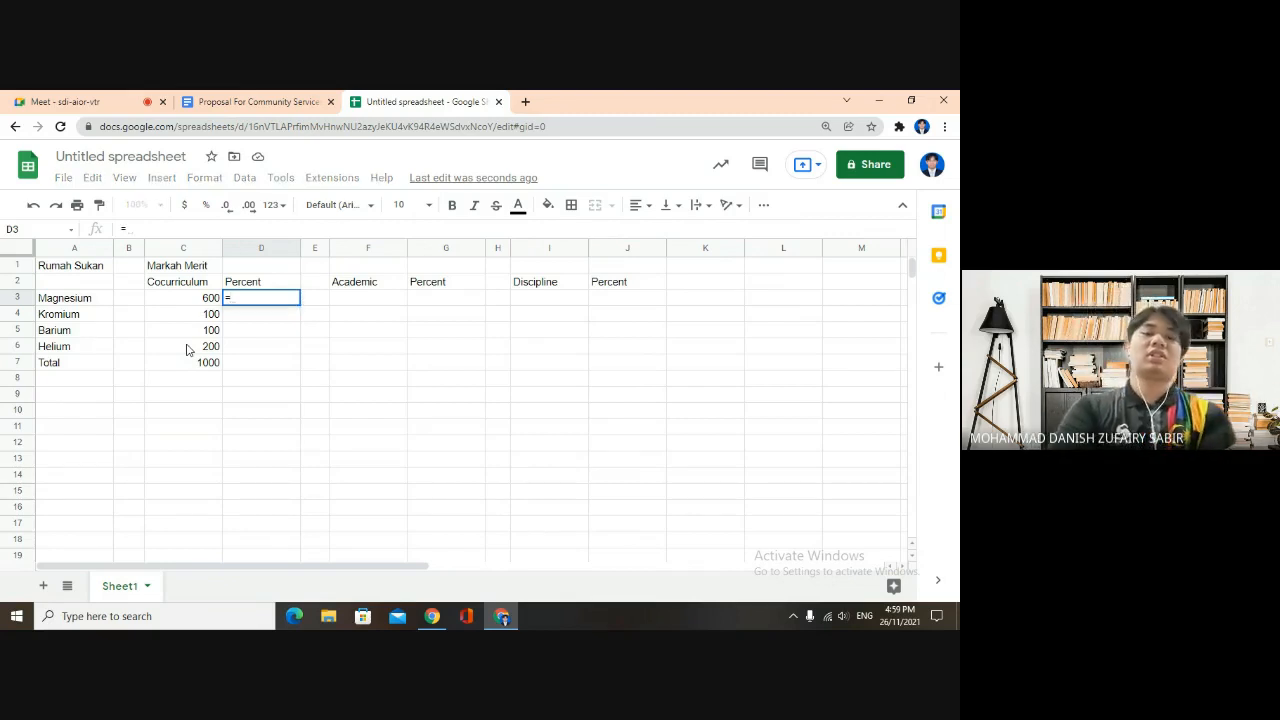
type("C")
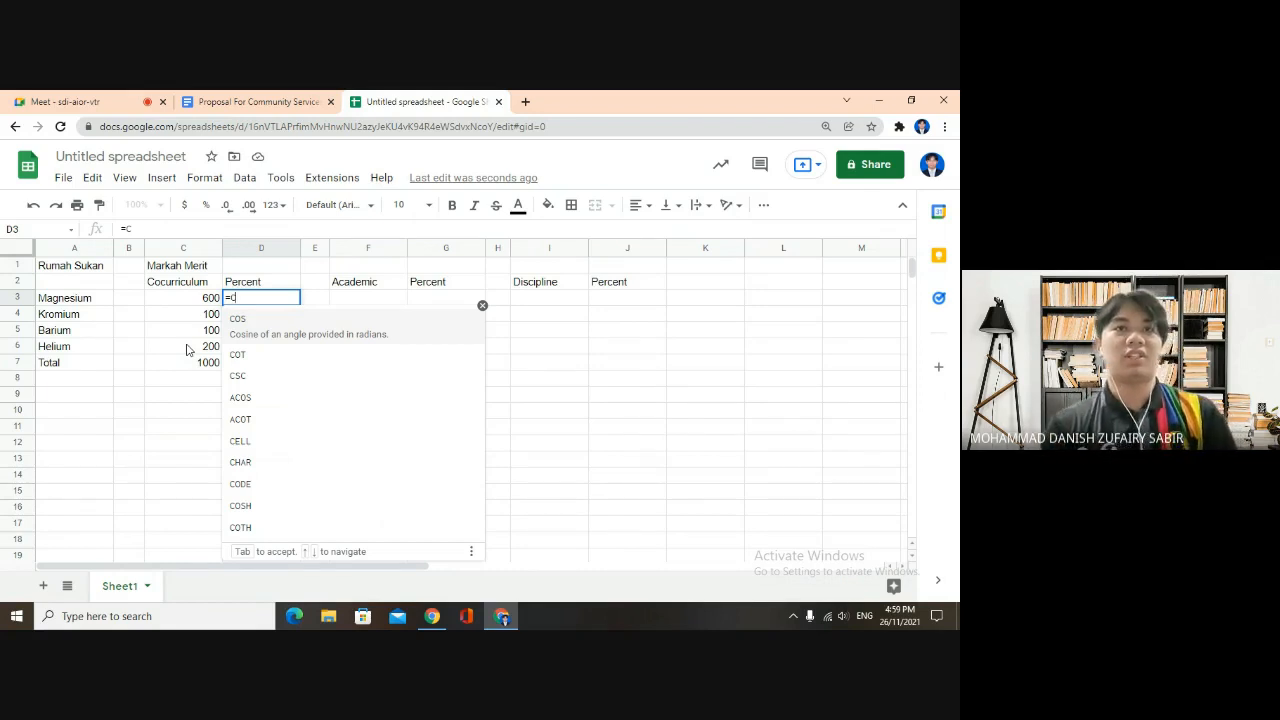
type("3")
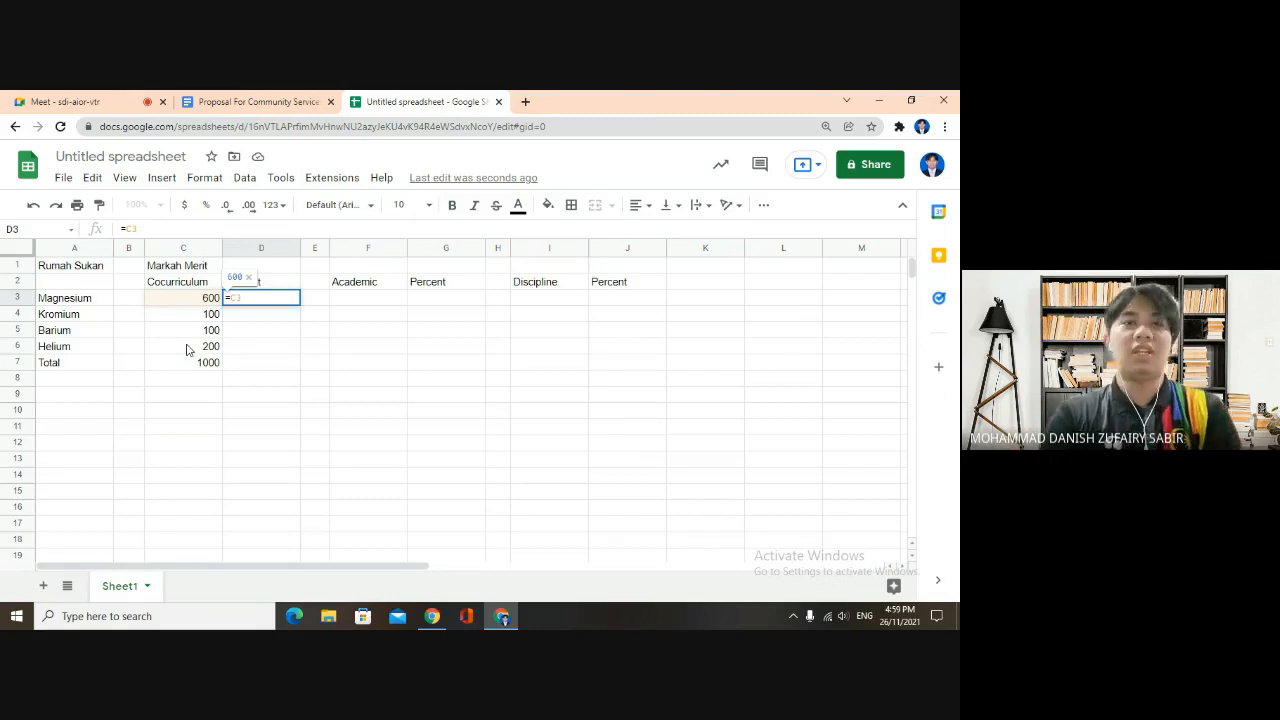
type("/")
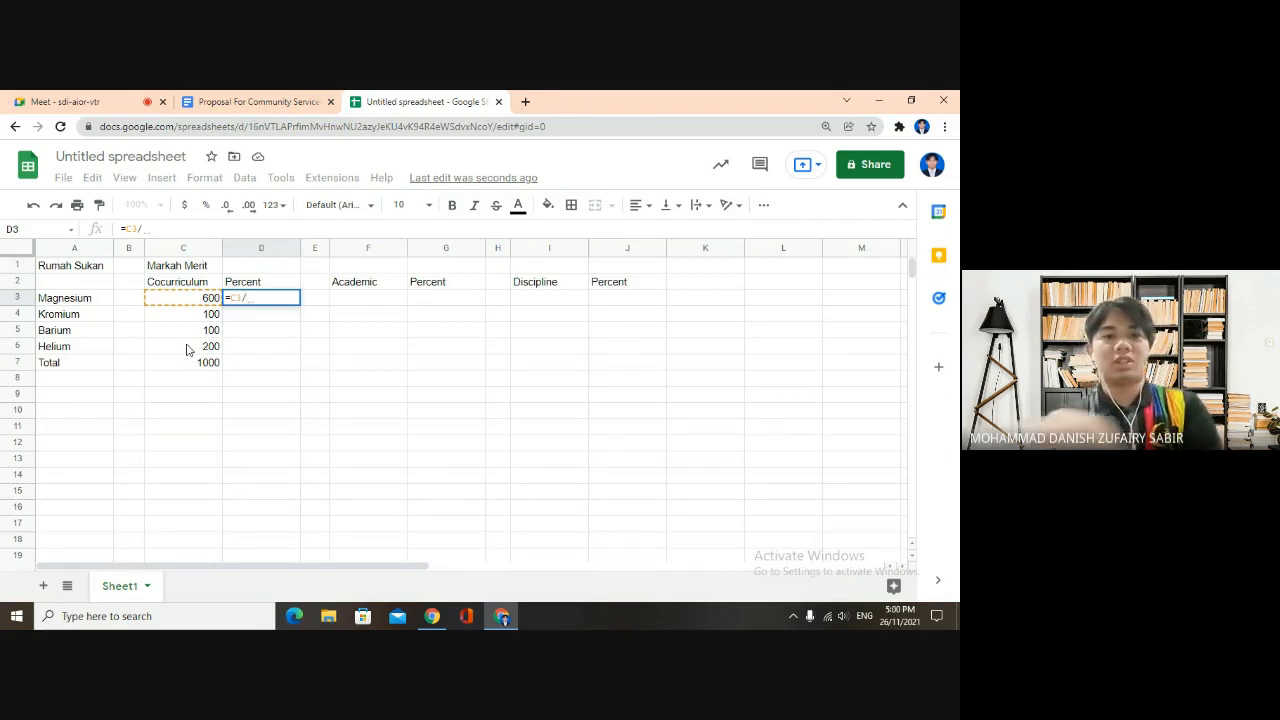
type("$")
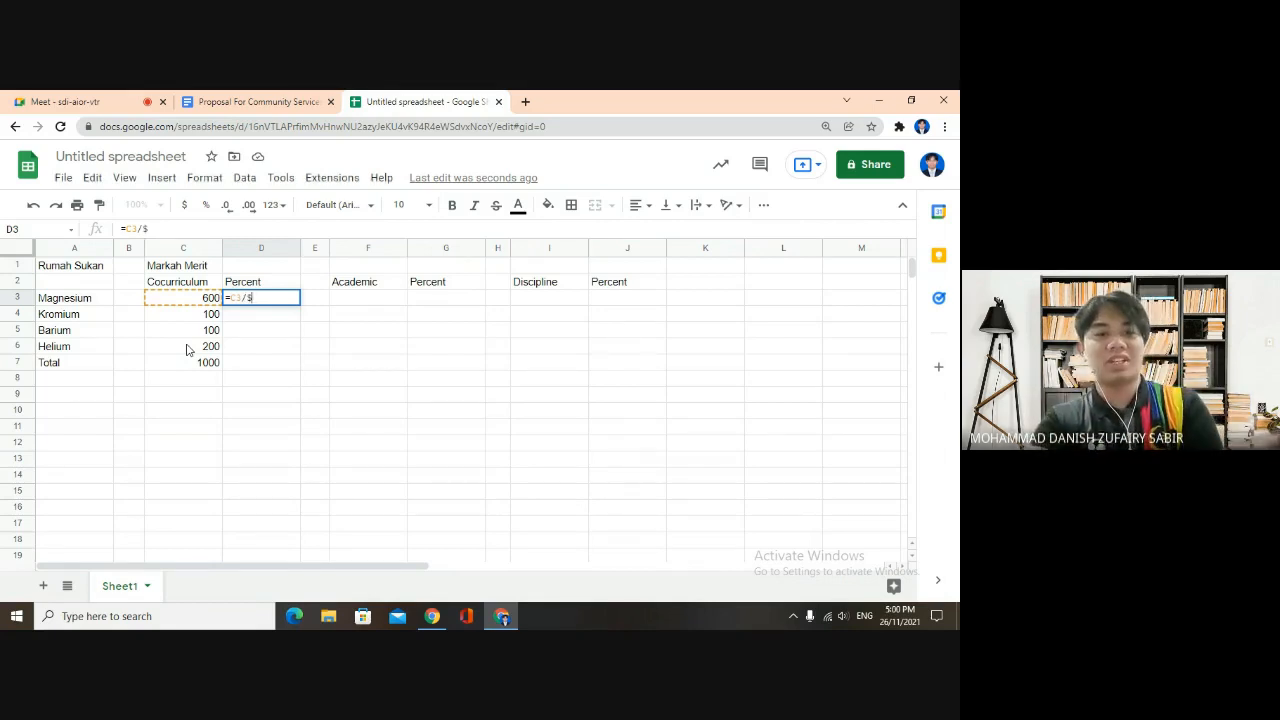
type("C")
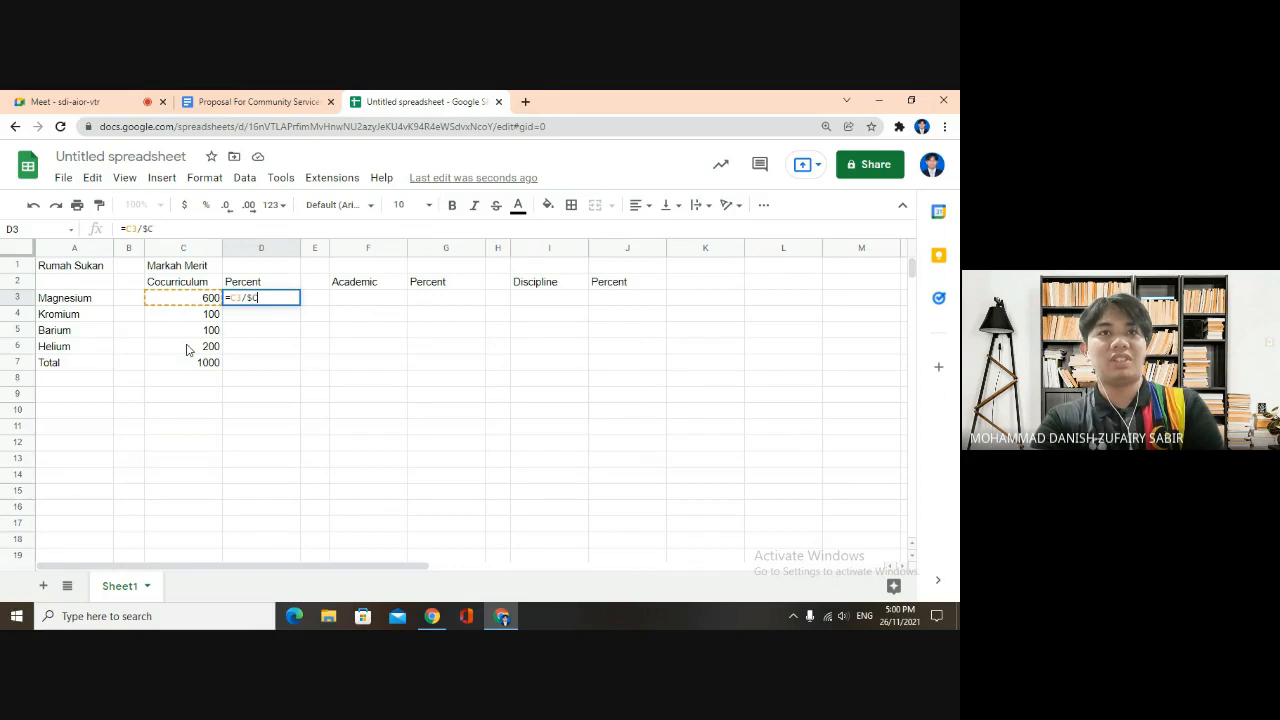
type("$")
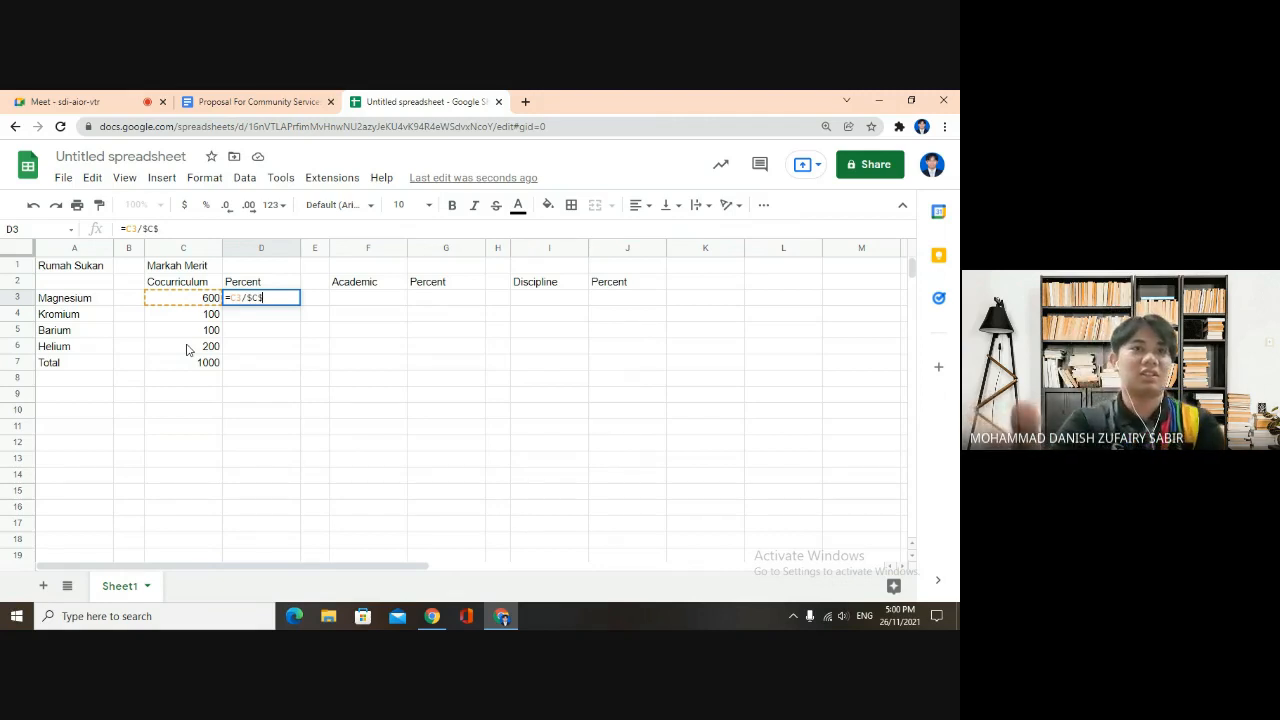
type("7")
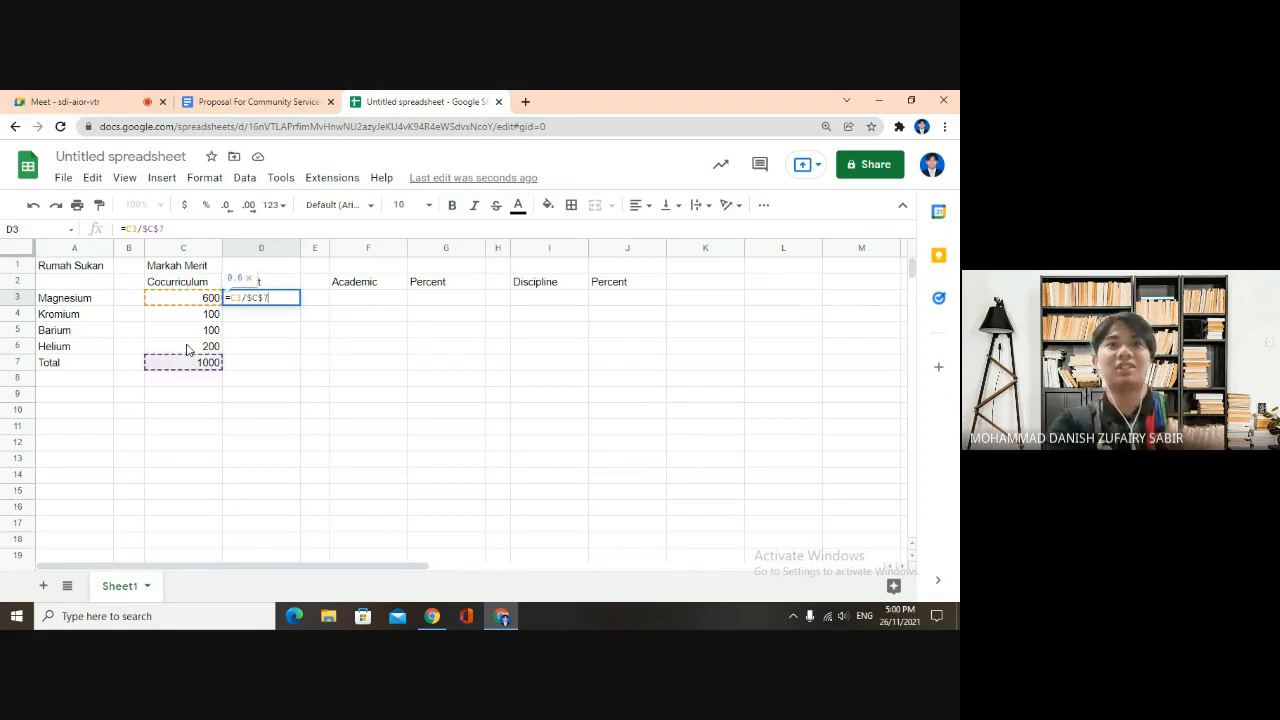
key("Return")
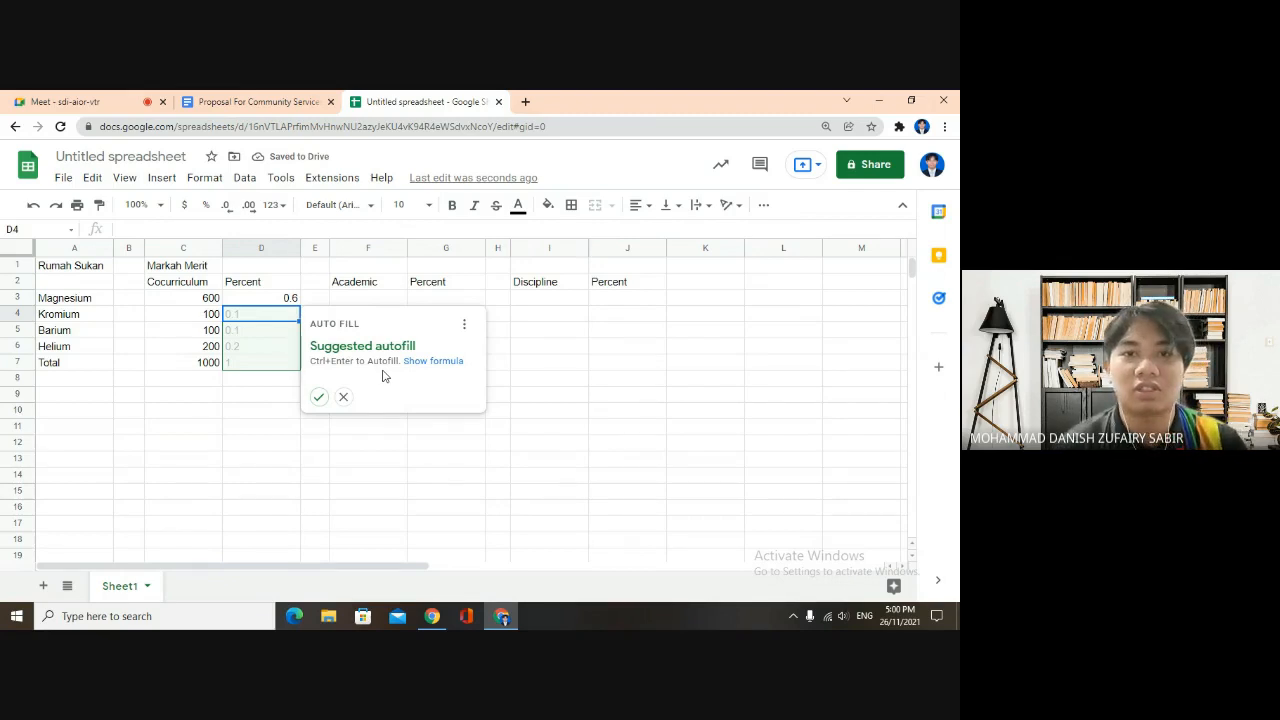
Accept the suggested autofill of the percentage formula for D4 to D7, and format D3 to D7 as percent
left_click(318, 398)
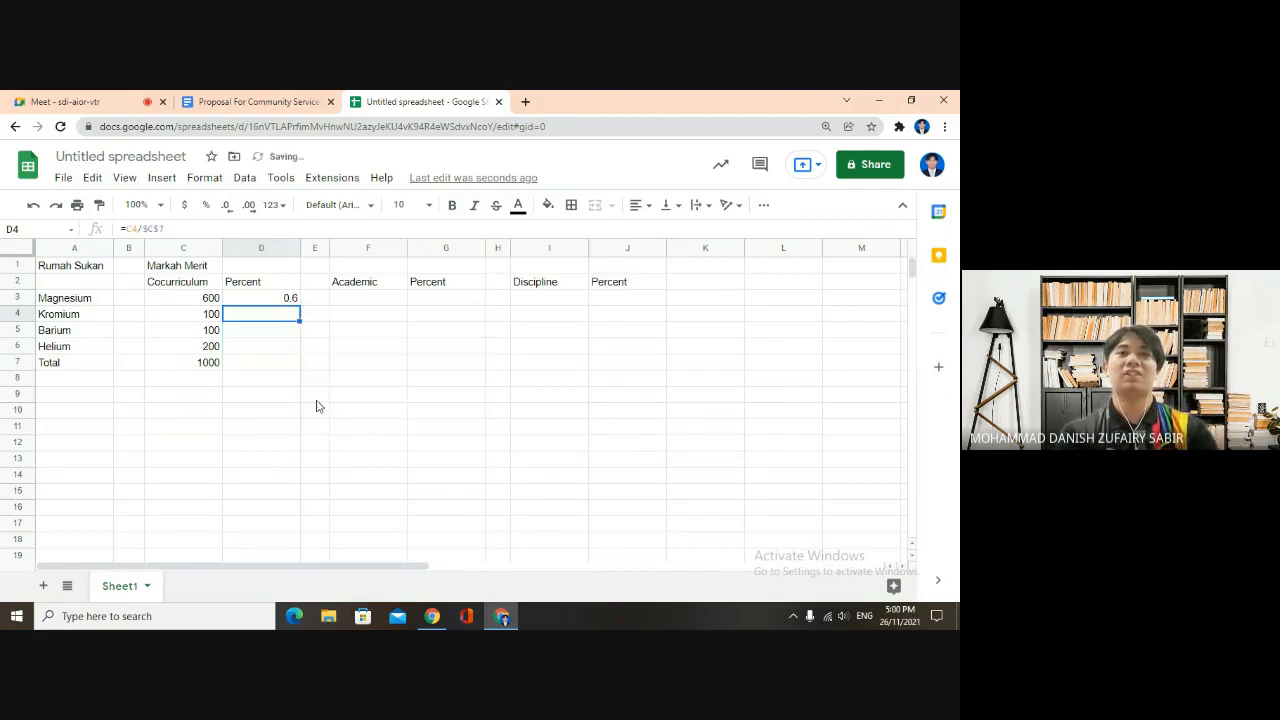
left_click(277, 300)
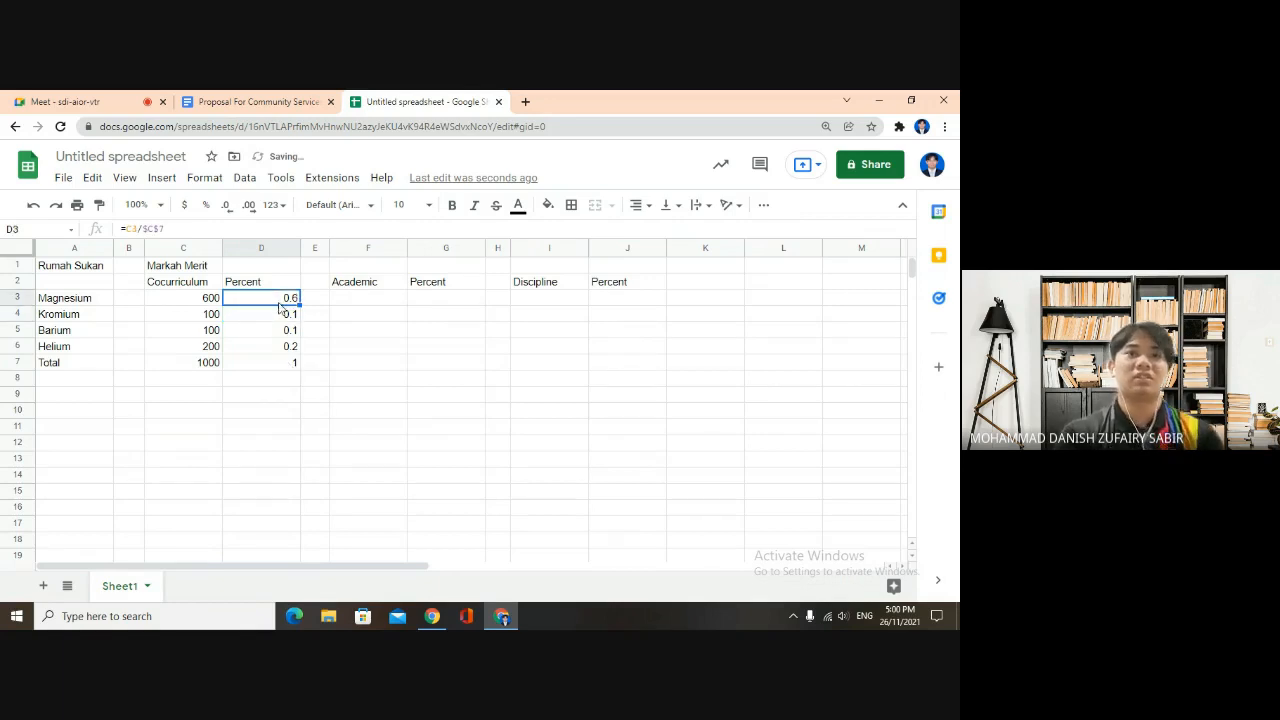
left_click(284, 316)
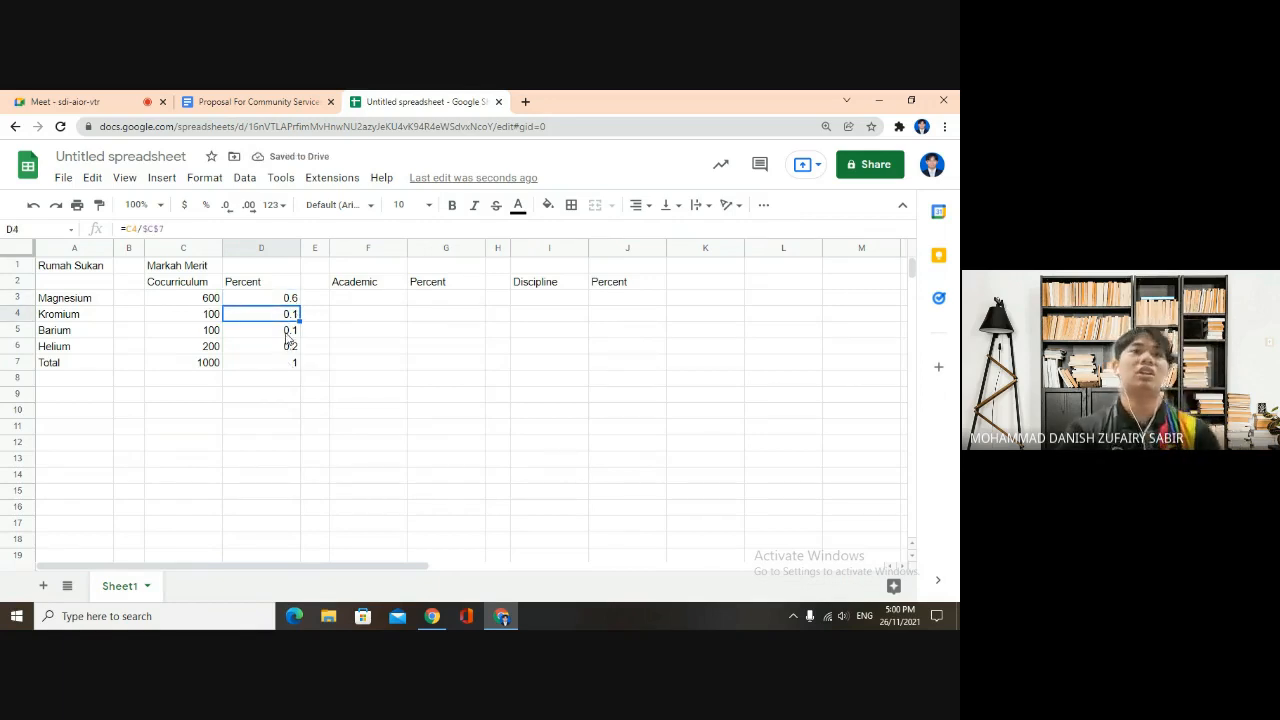
left_click_drag(280, 297, 290, 364)
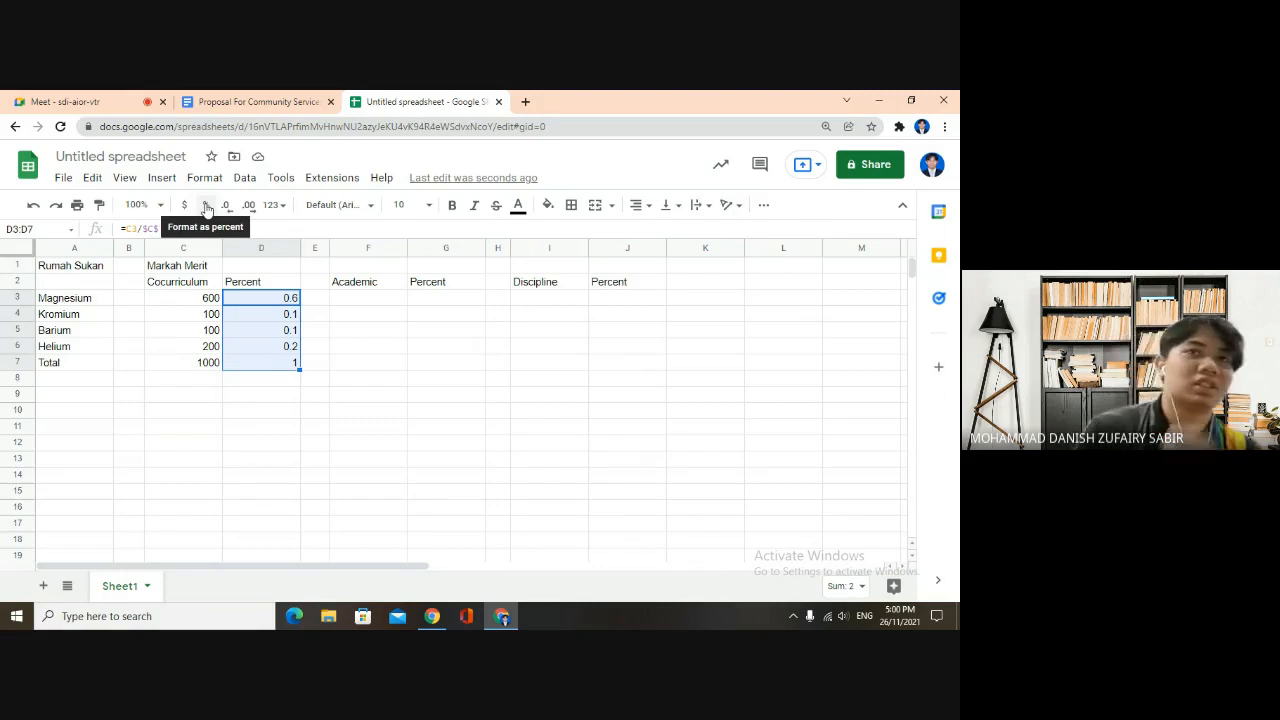
left_click(206, 207)
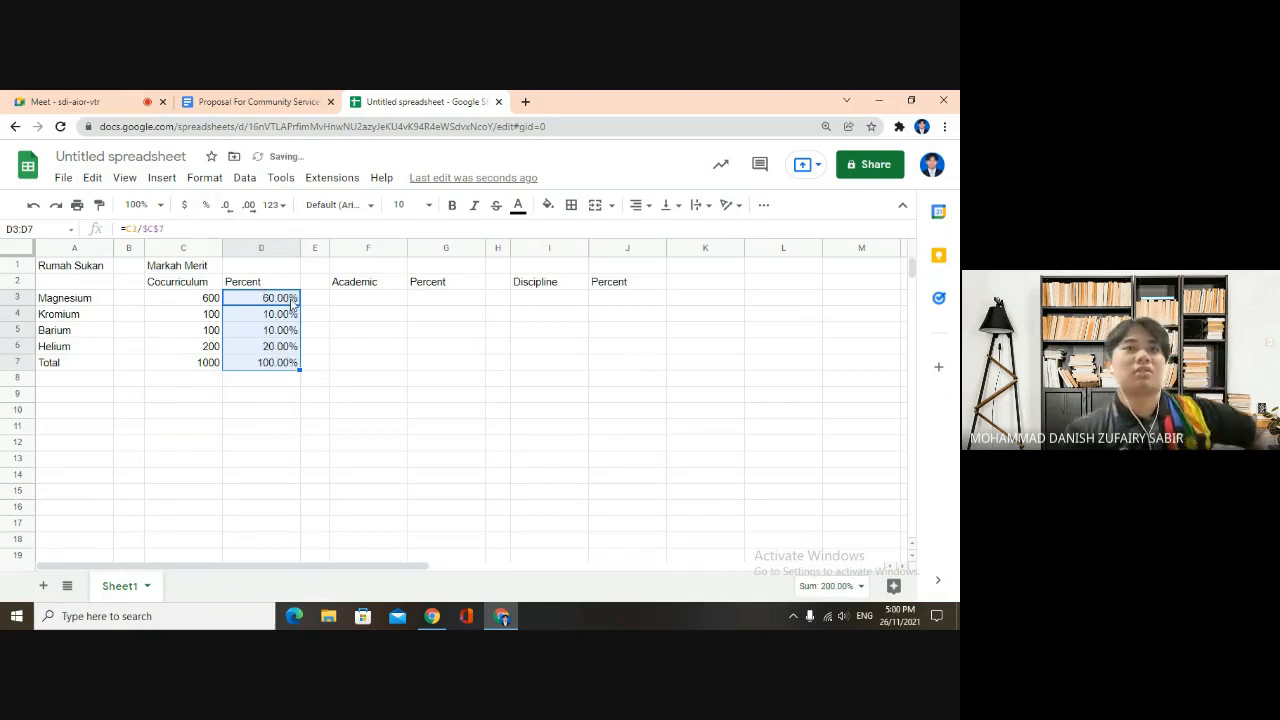
Enter the academic scores 1000, 260, 360 and 200 in cells F3 to F6
left_click(378, 298)
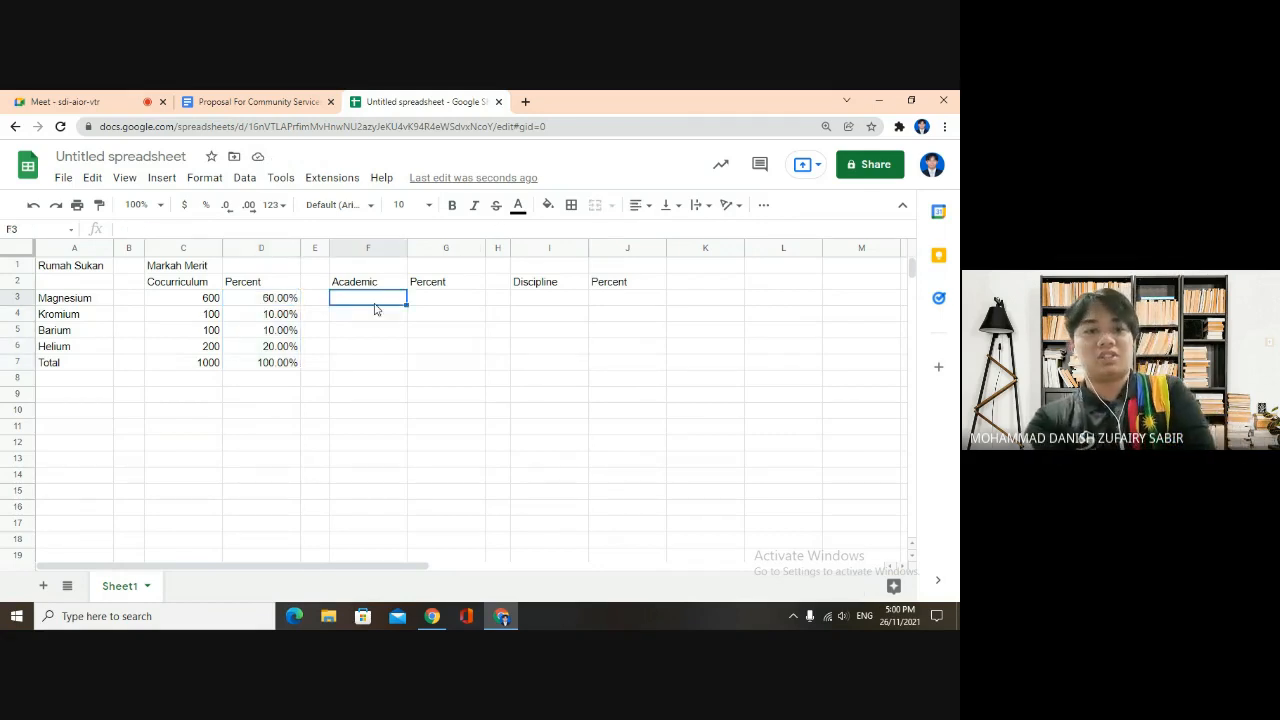
type("110")
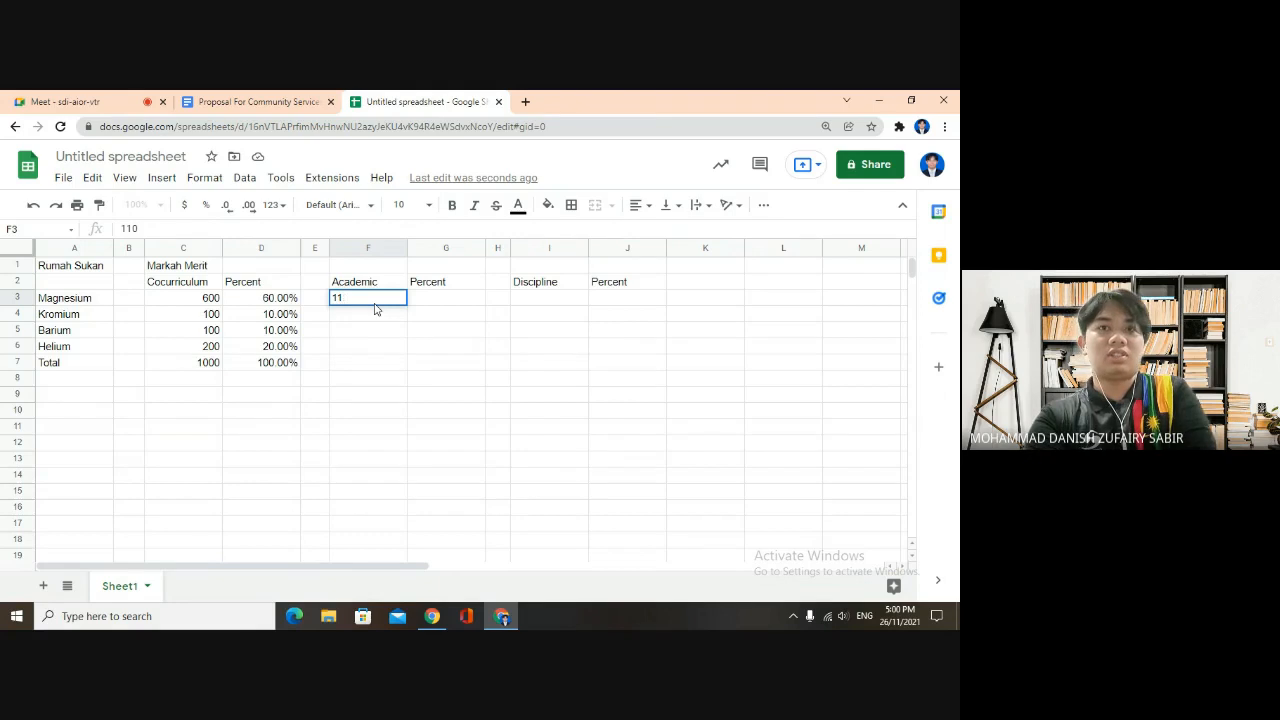
key("BackSpace")
key("BackSpace")
type("1000")
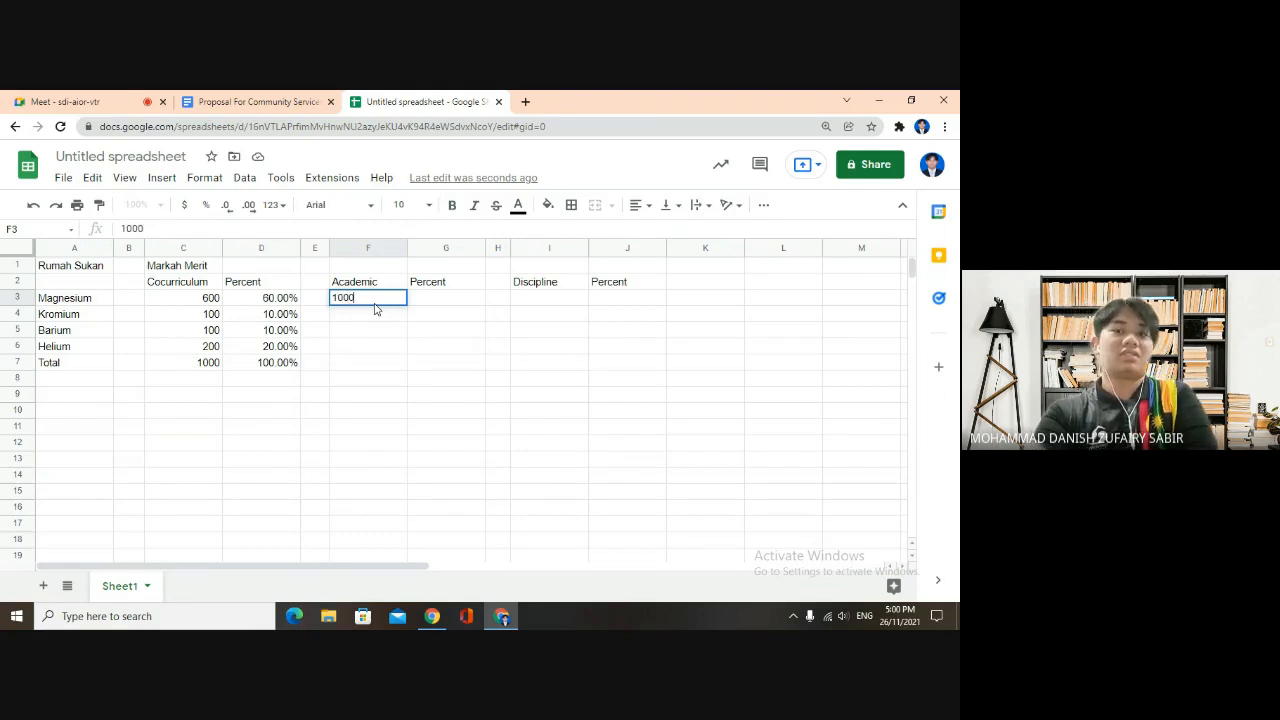
key("Return")
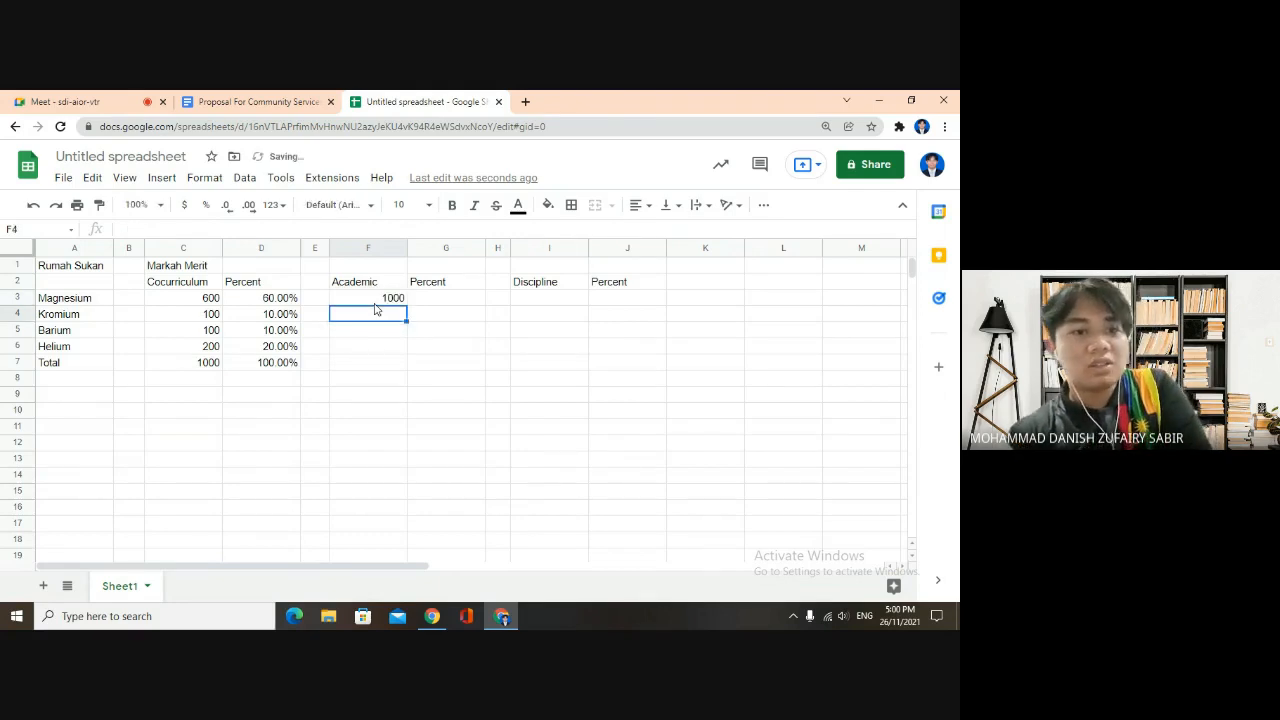
type("260")
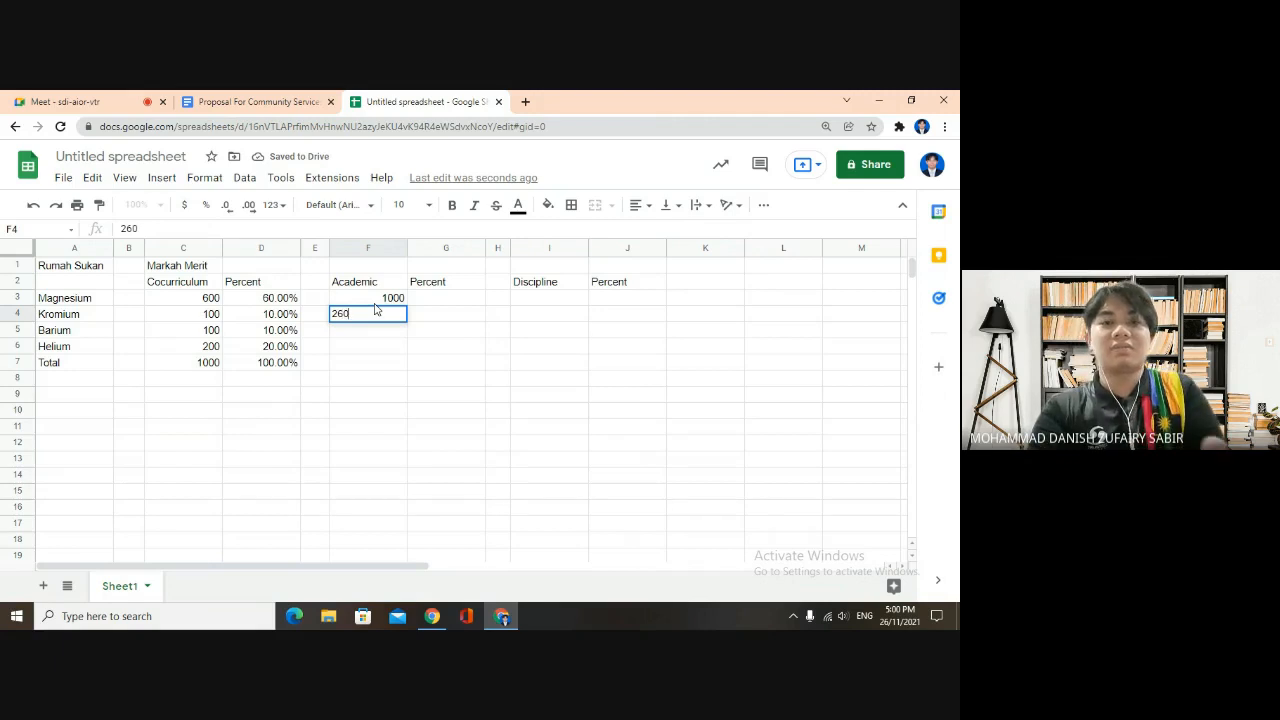
key("Return")
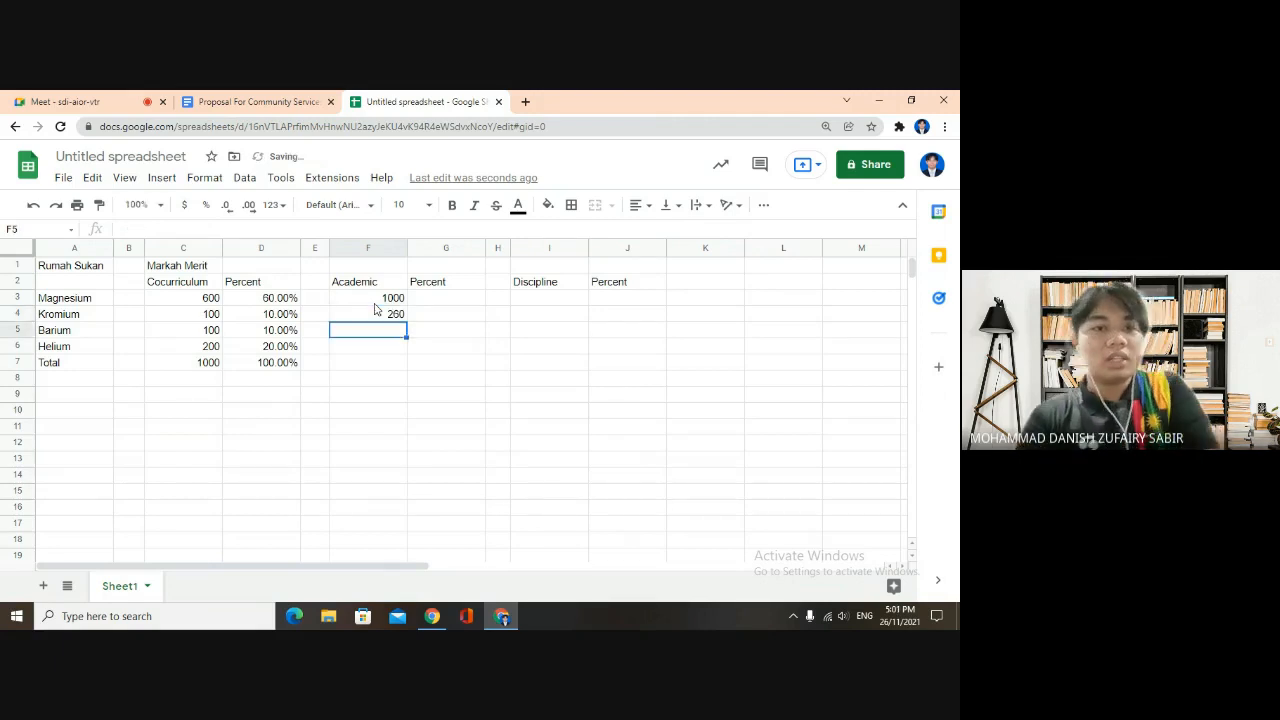
type("360")
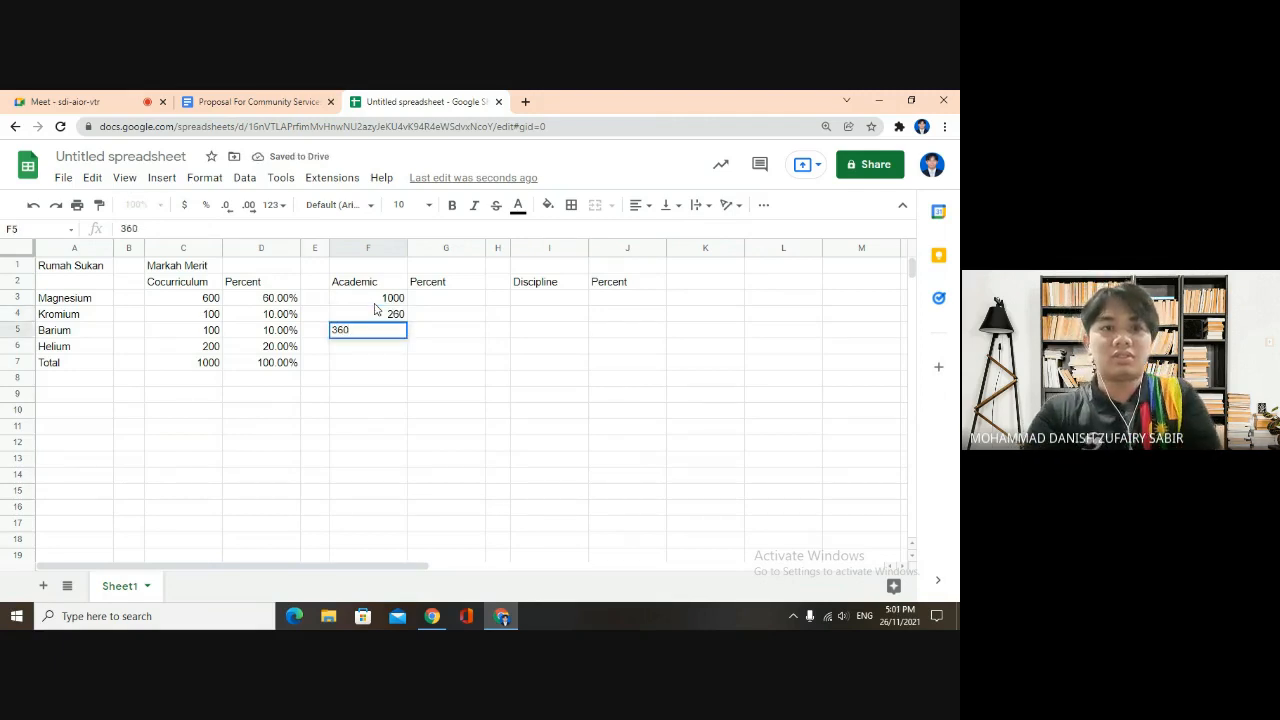
key("Return")
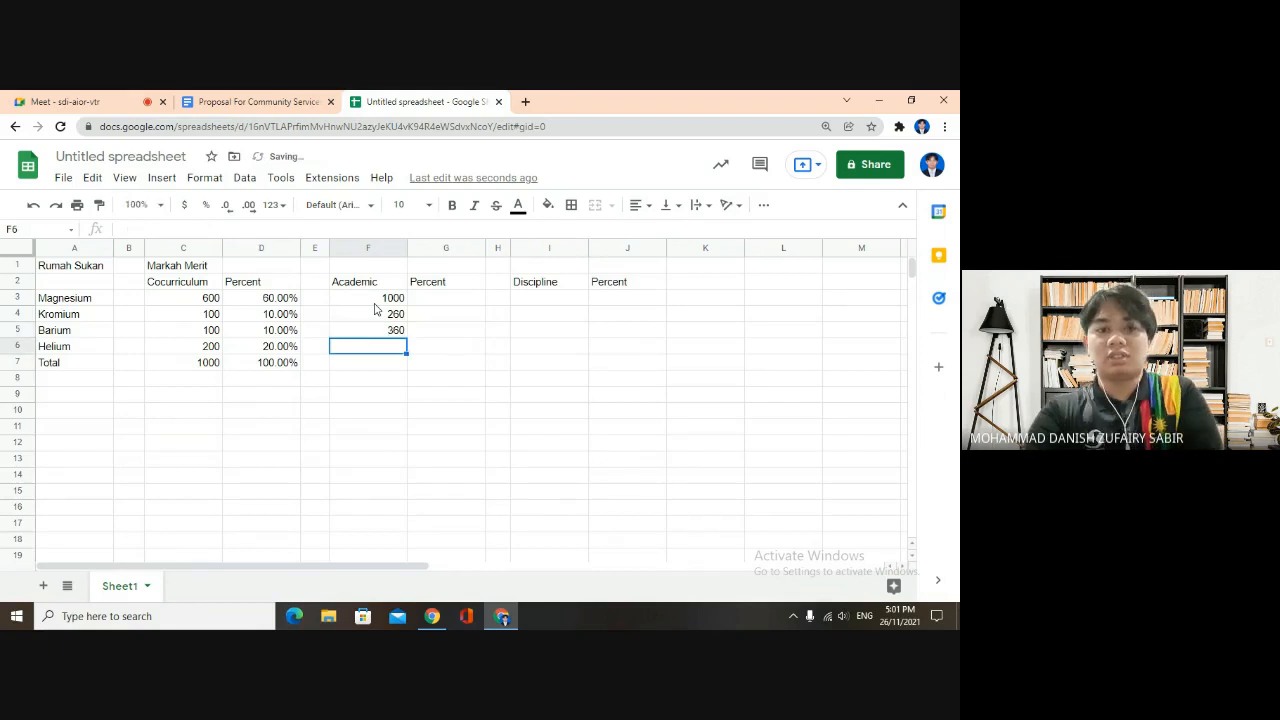
type("200")
key("Return")
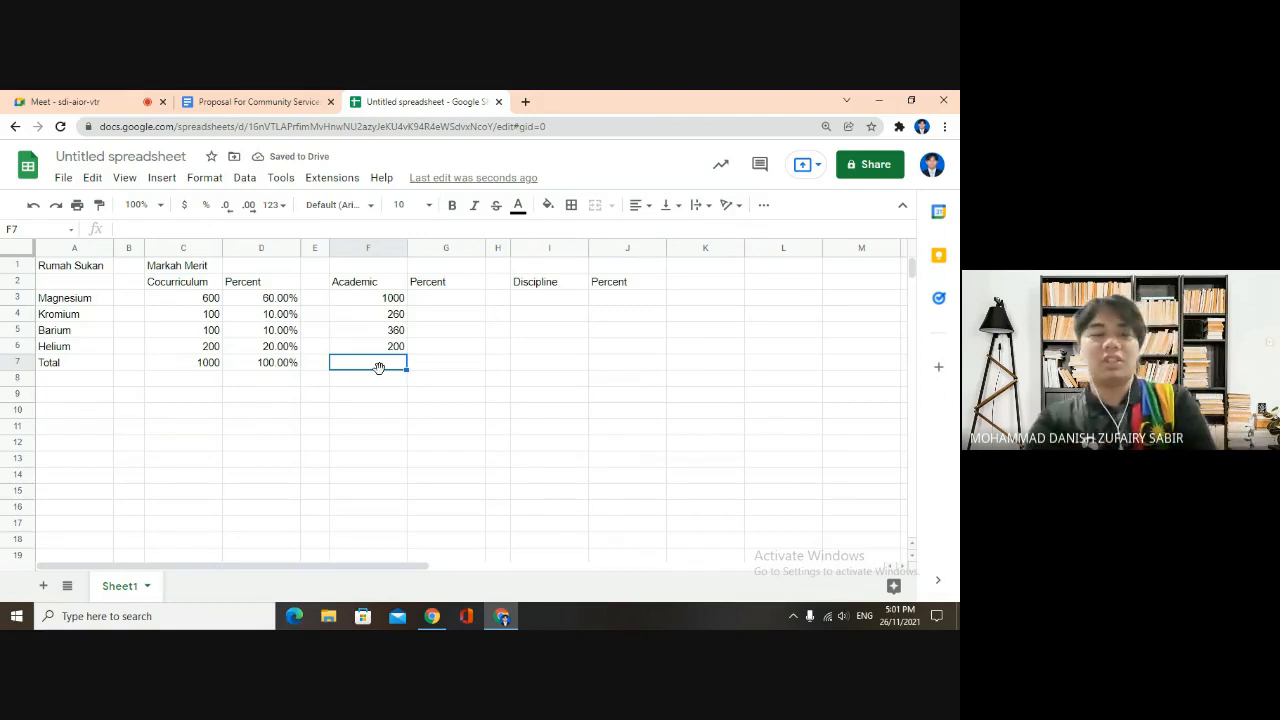
Total the academic scores in F7 with a SUM formula over F3:F6
double_click(378, 365)
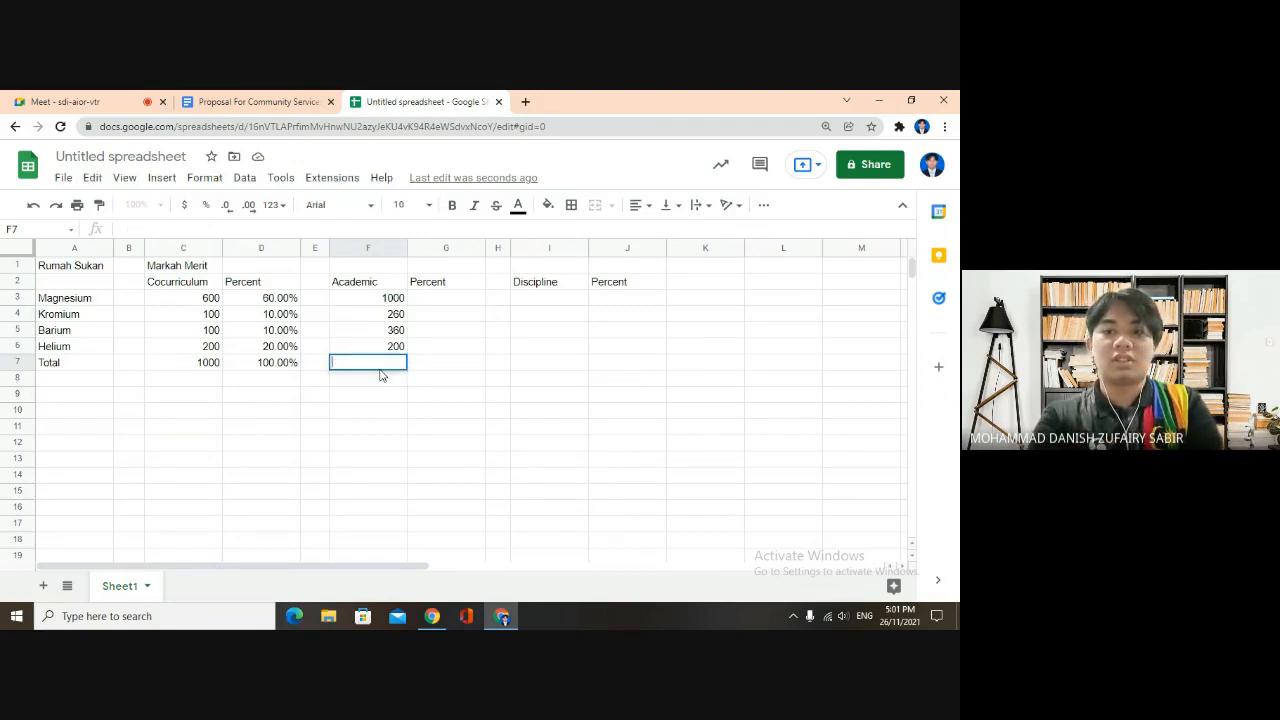
type("=")
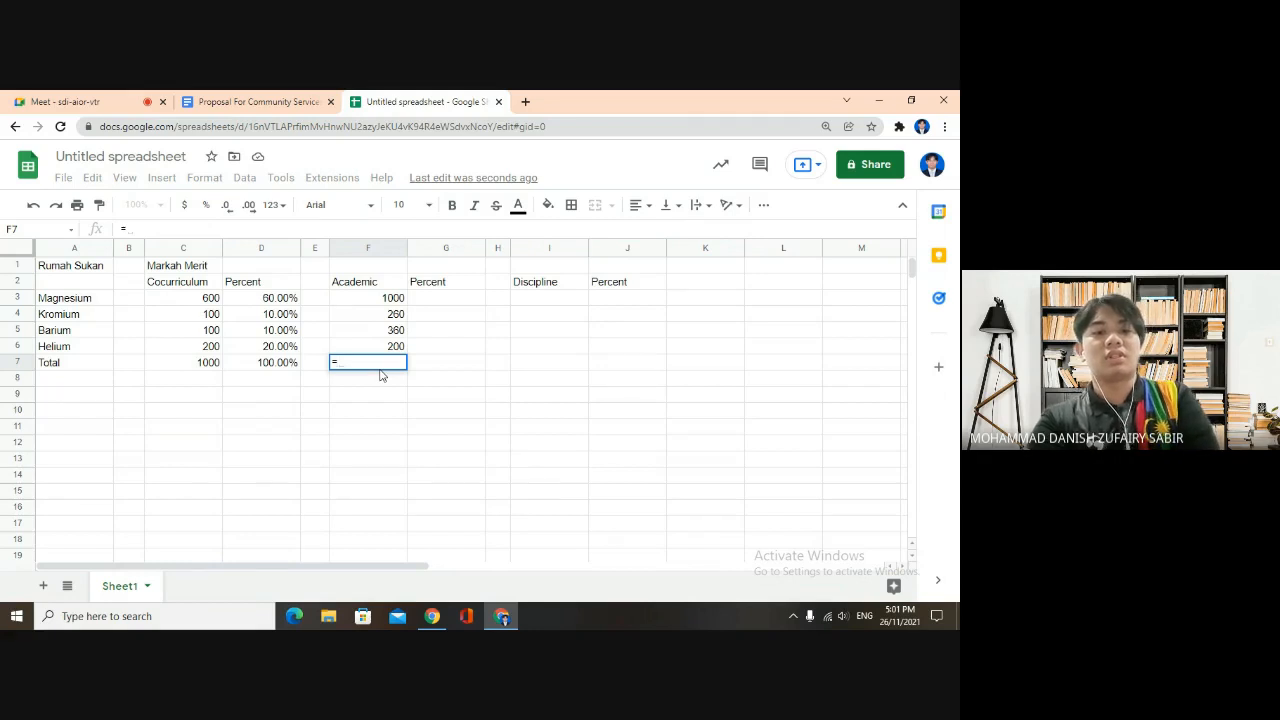
type("U")
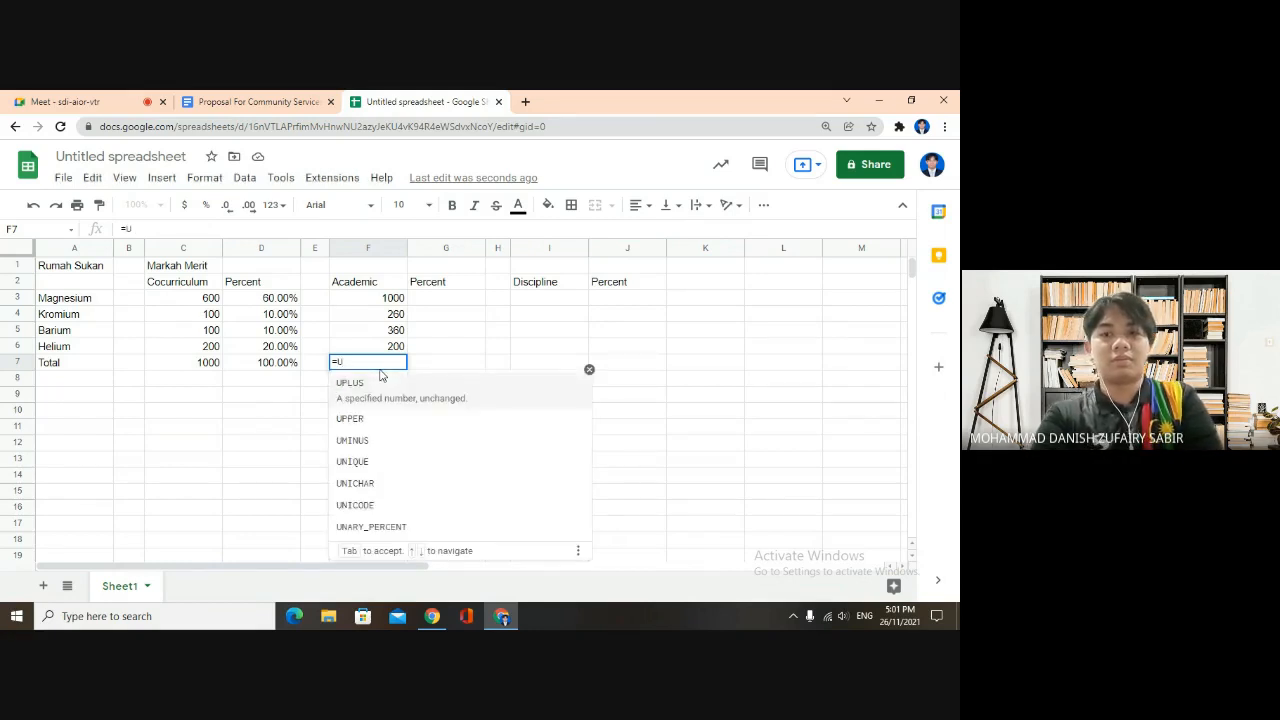
key("BackSpace")
type("SUM(")
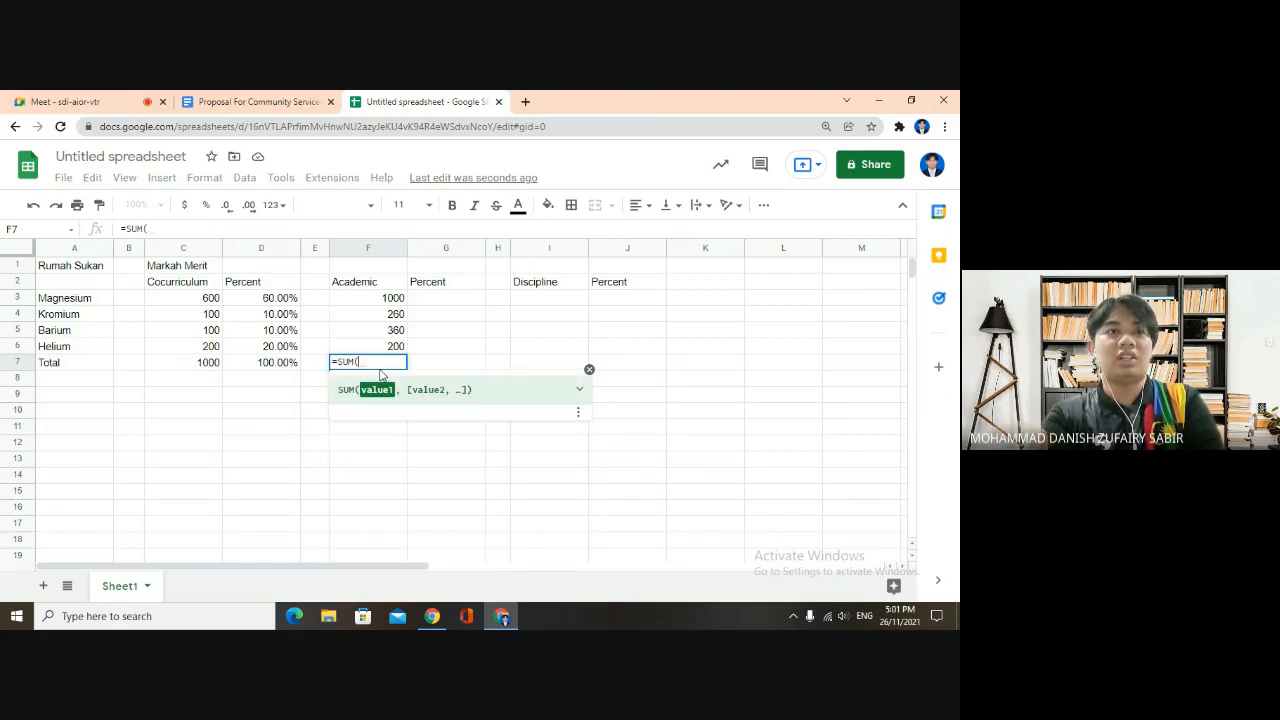
type("F3")
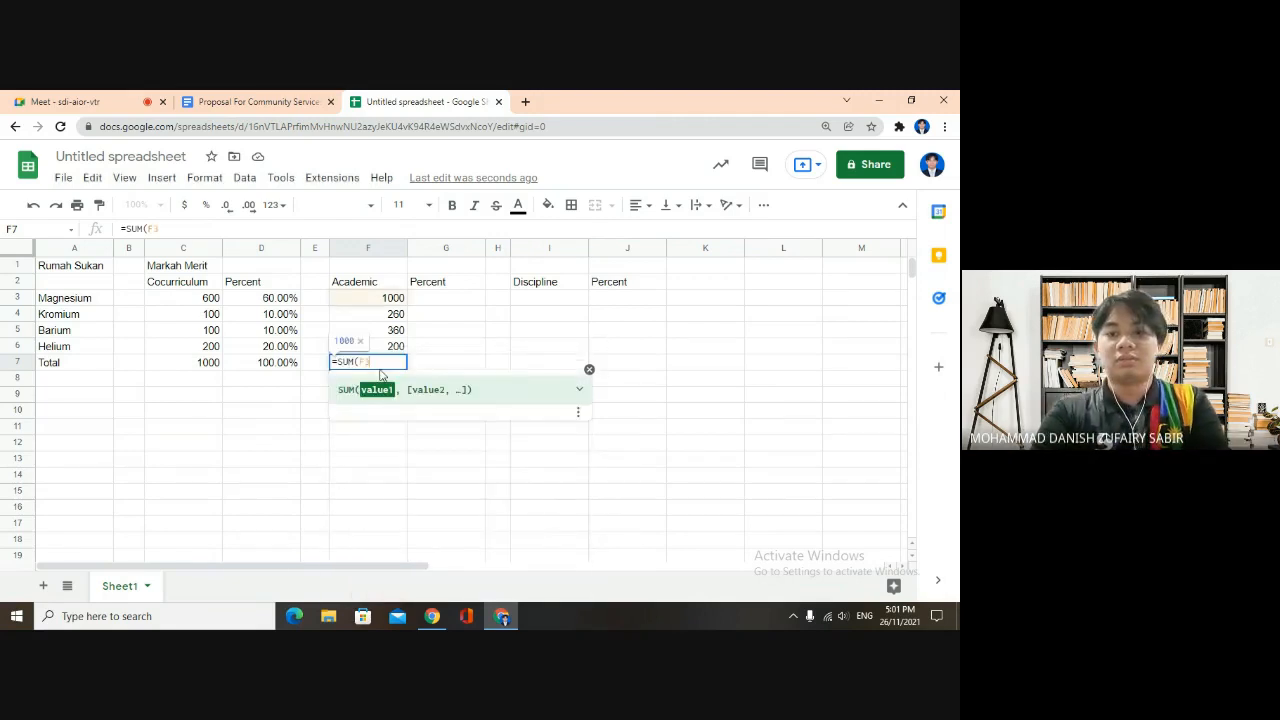
type(":")
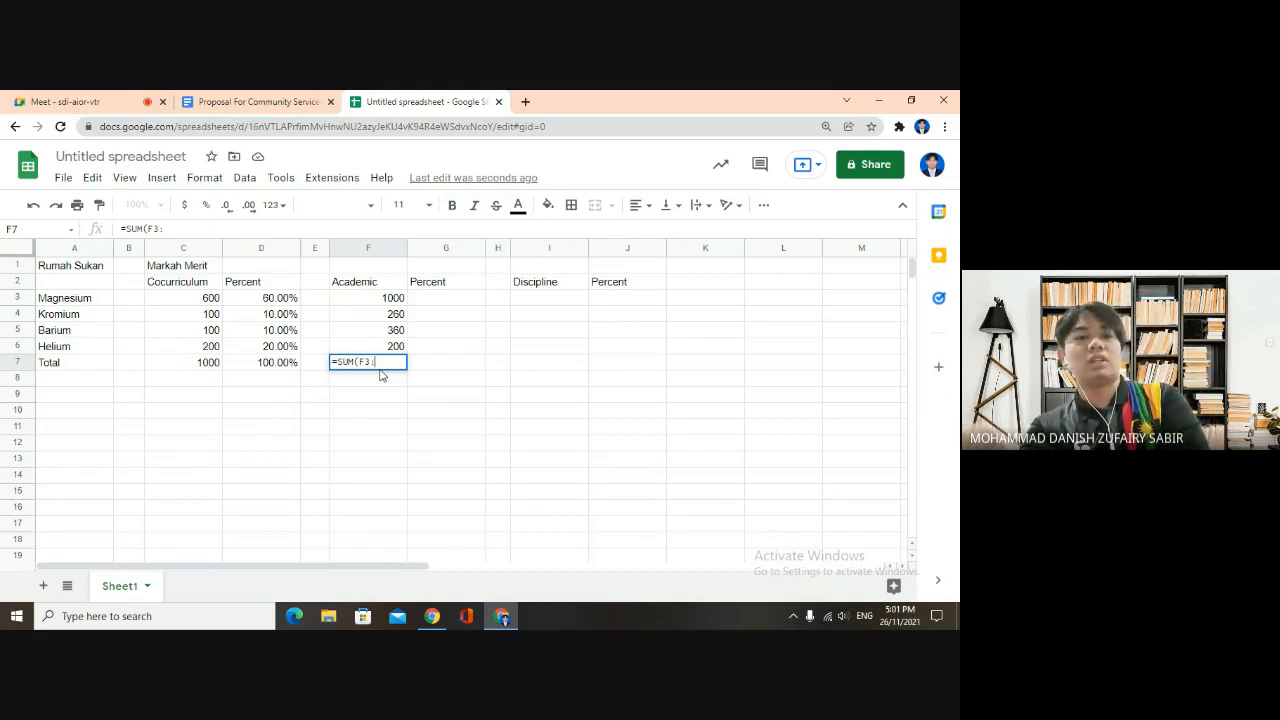
type("F")
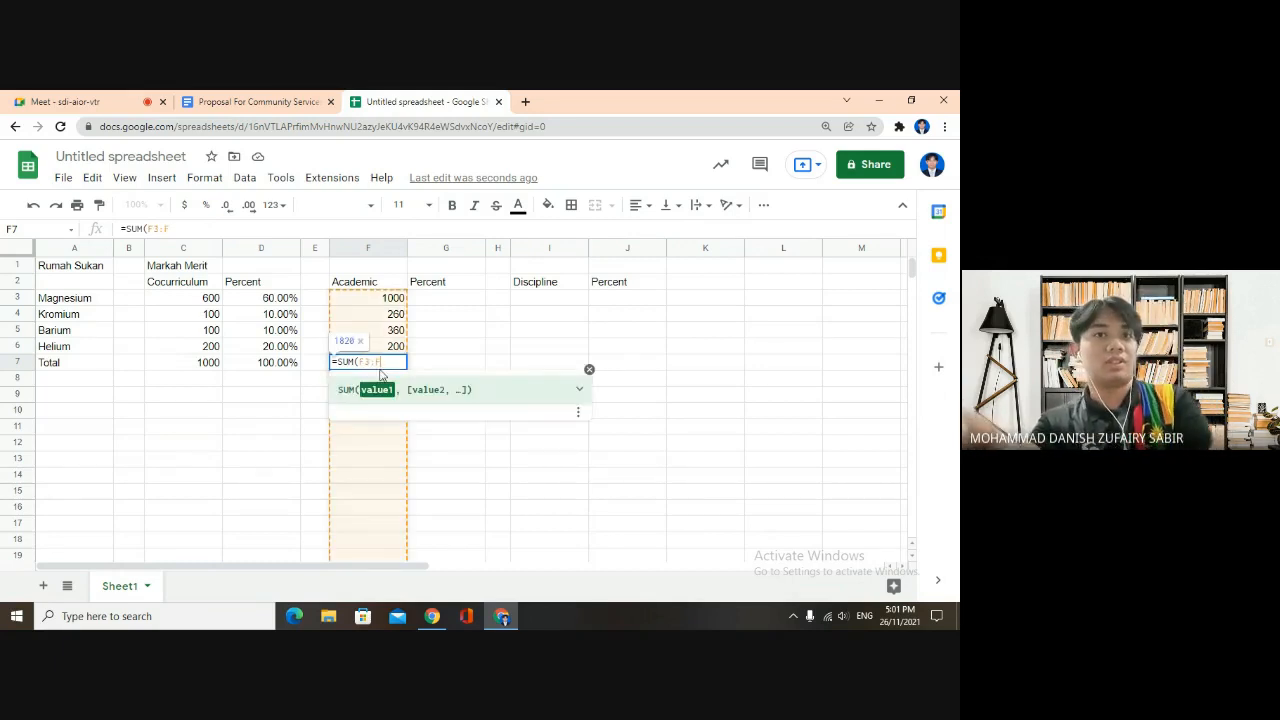
type("6")
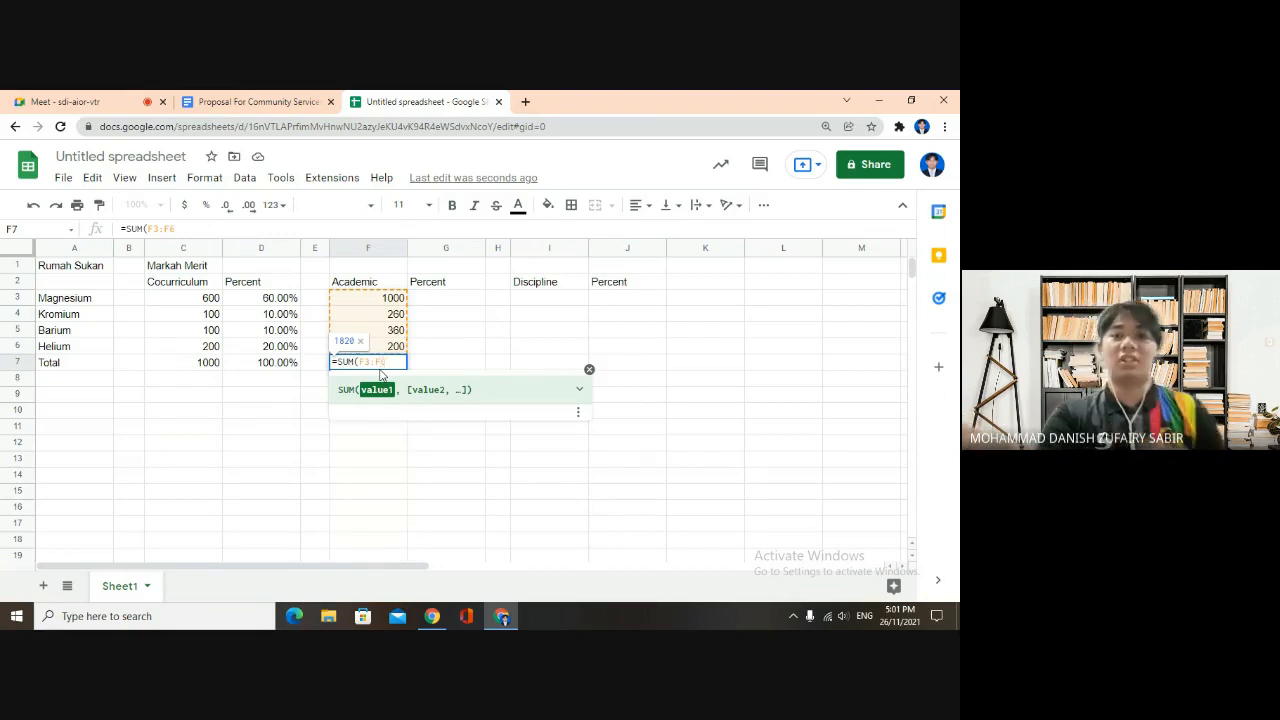
key("Return")
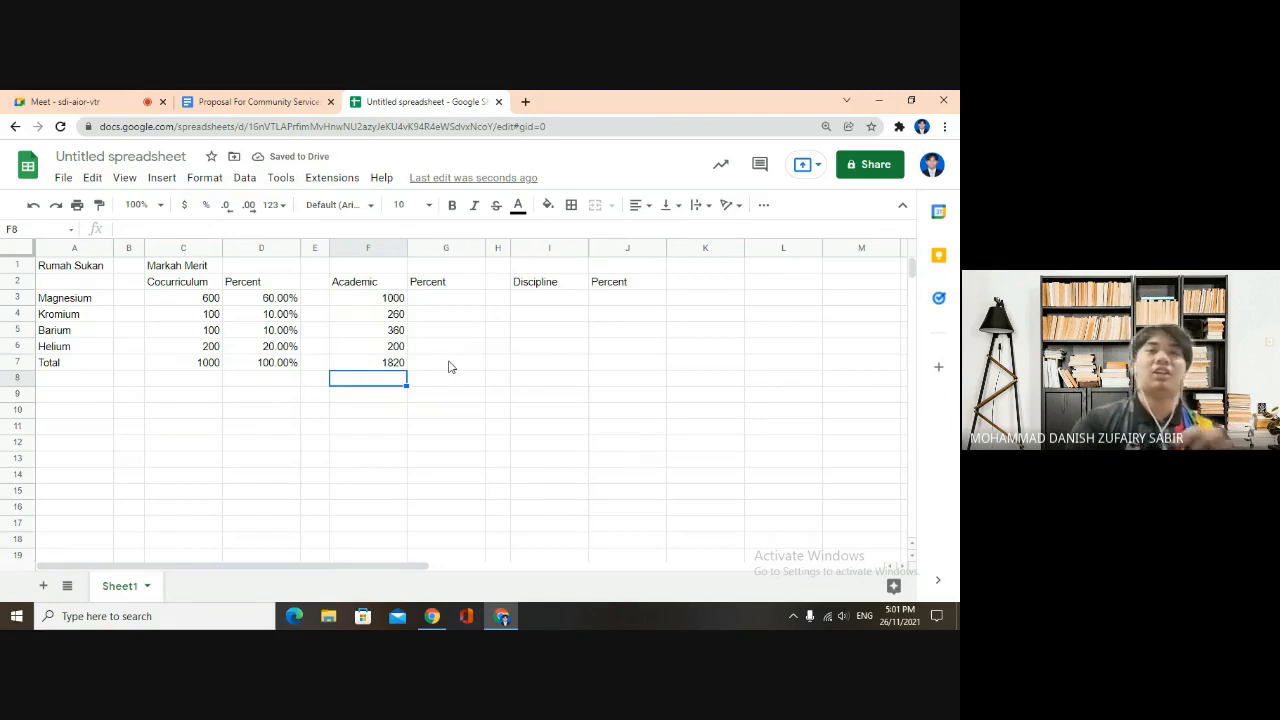
left_click(446, 298)
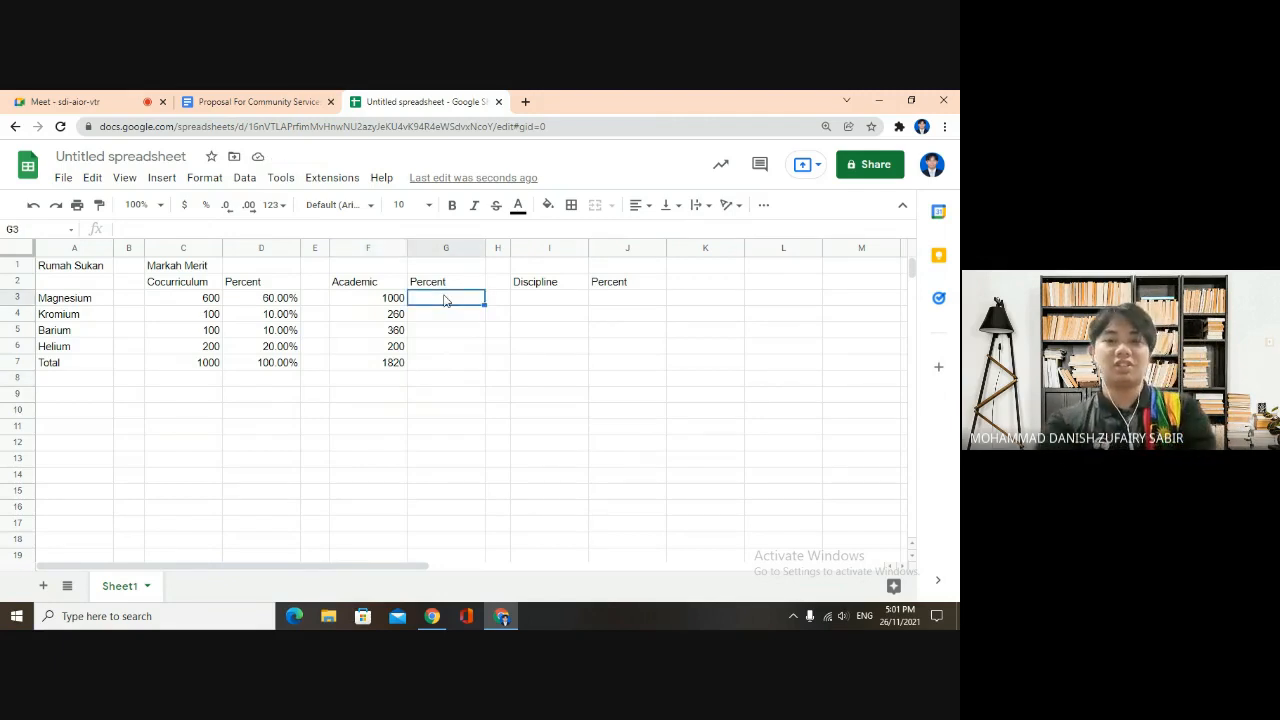
type("=")
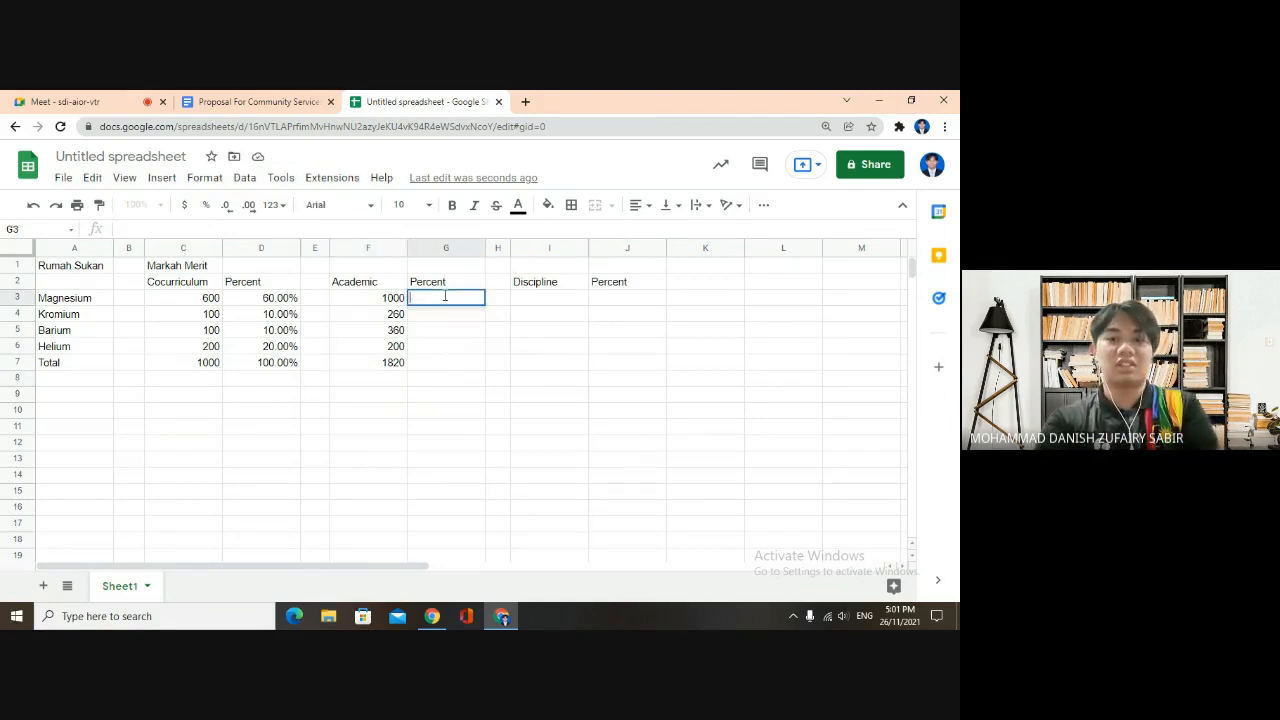
key("BackSpace")
type("=")
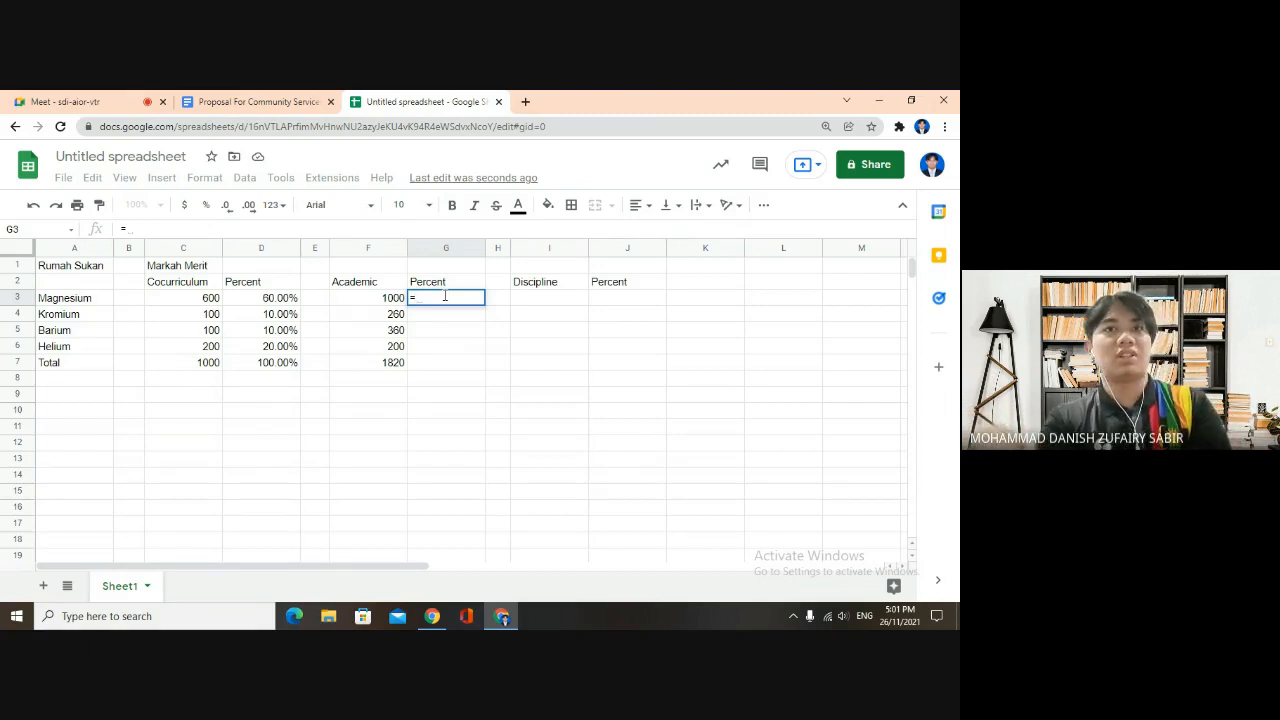
type("F")
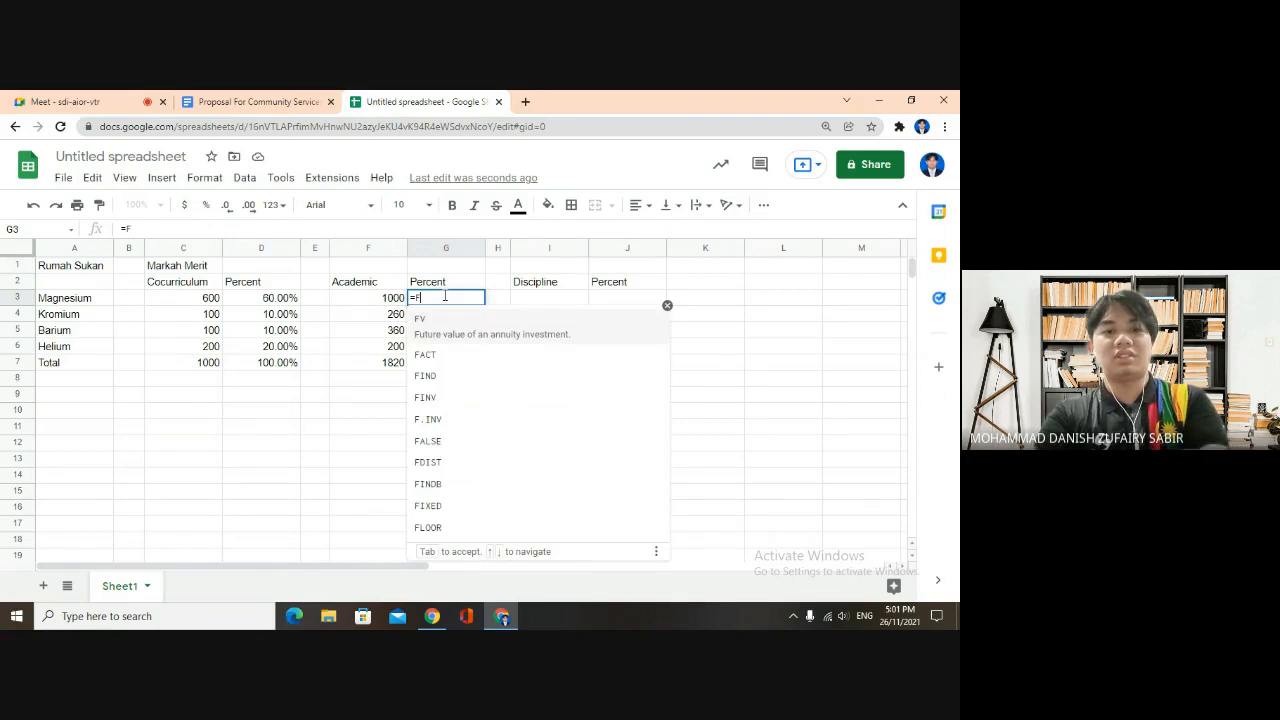
type("3/")
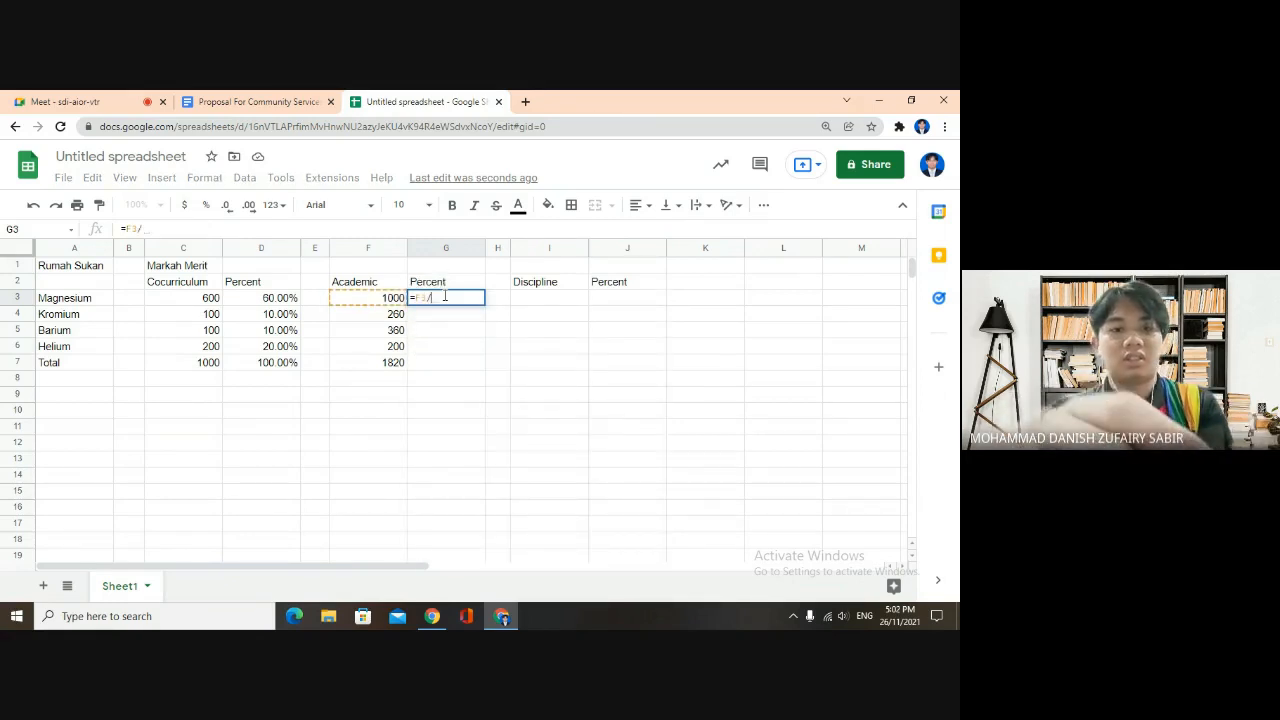
type("$")
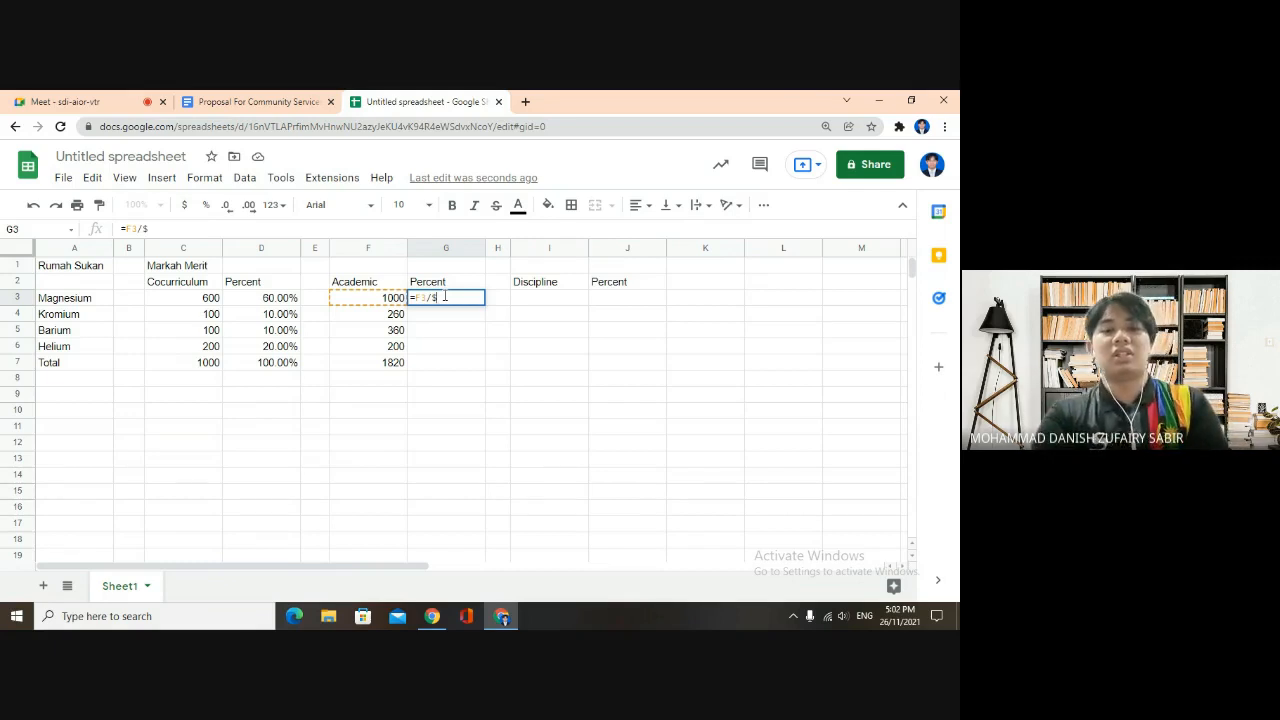
type("F$")
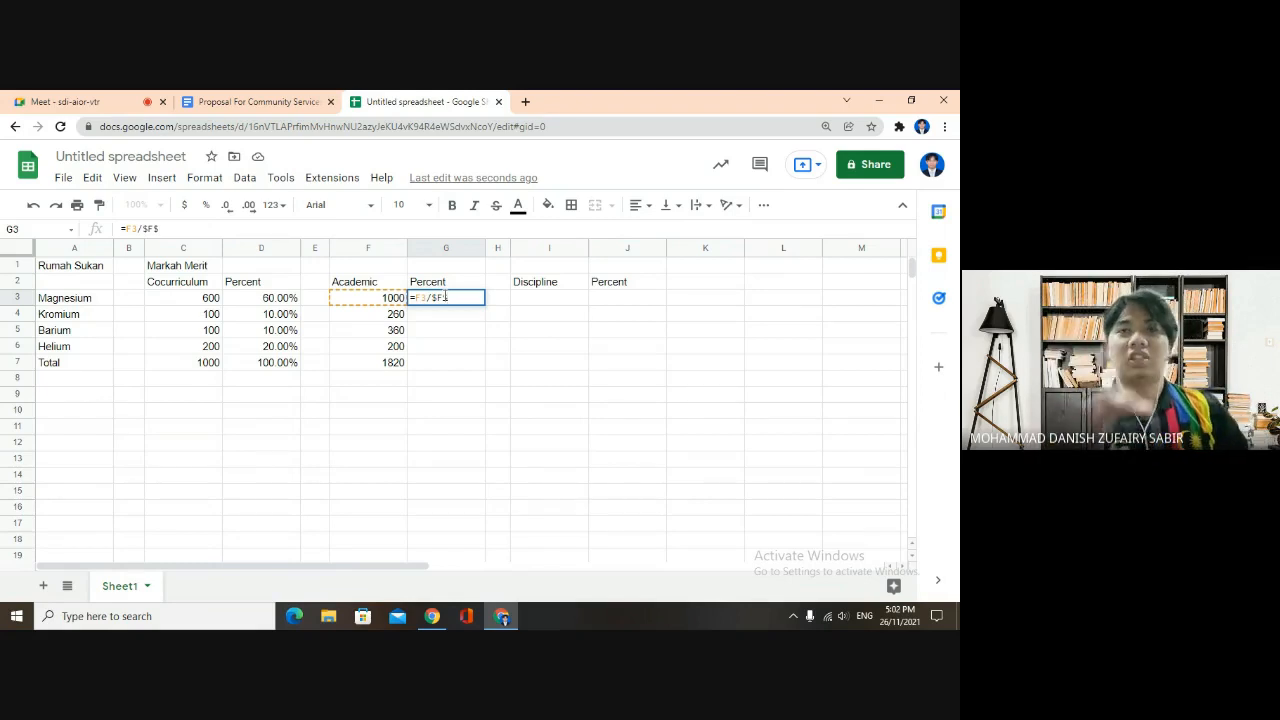
right_click(446, 298)
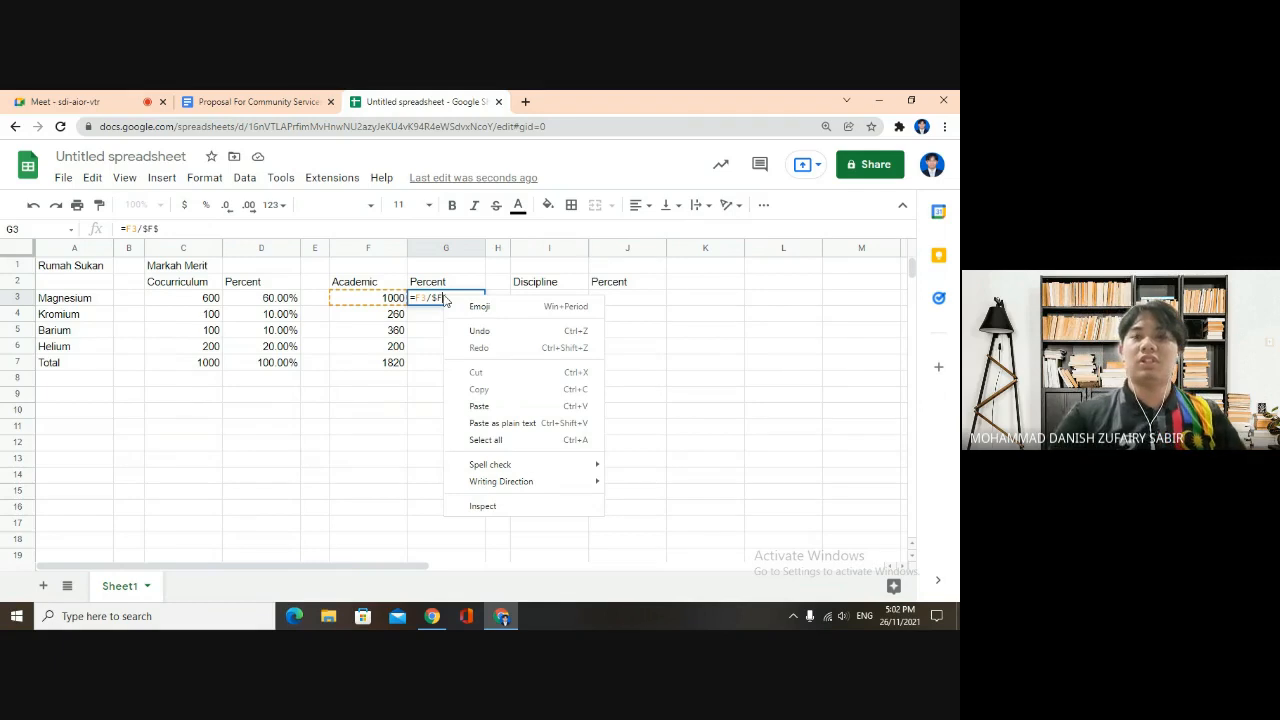
left_click(453, 287)
left_click(453, 286)
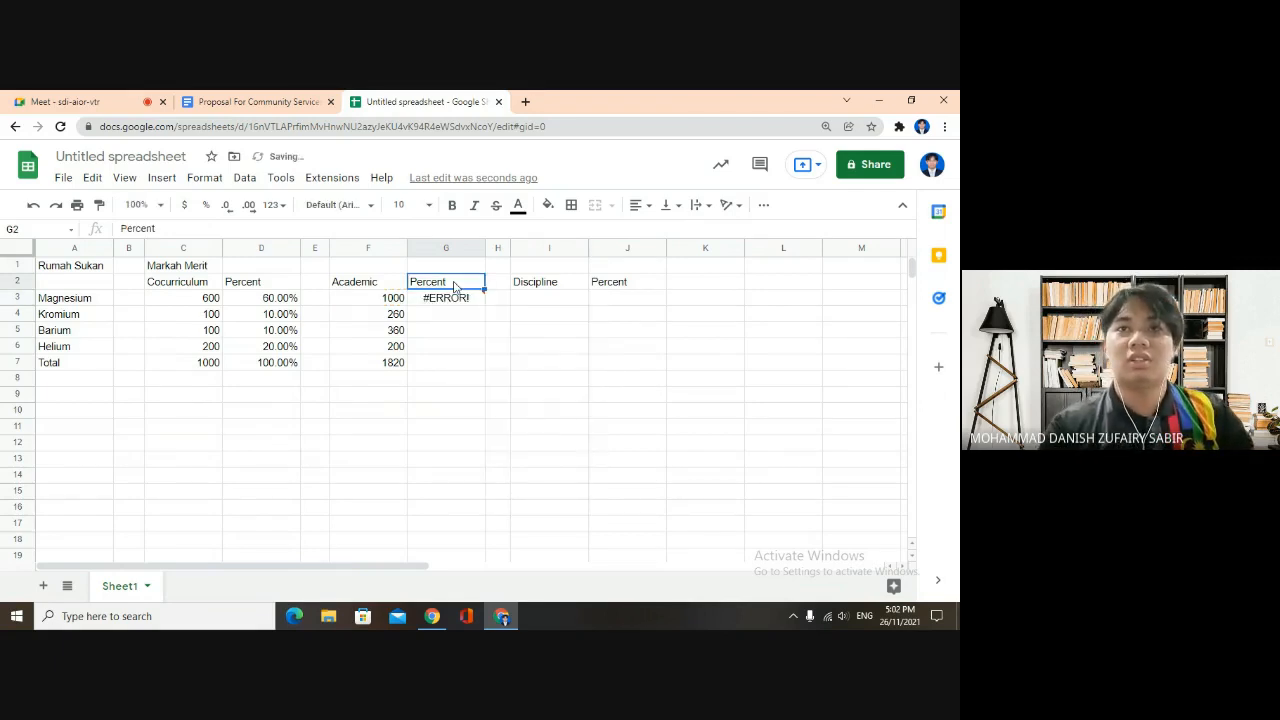
left_click(451, 304)
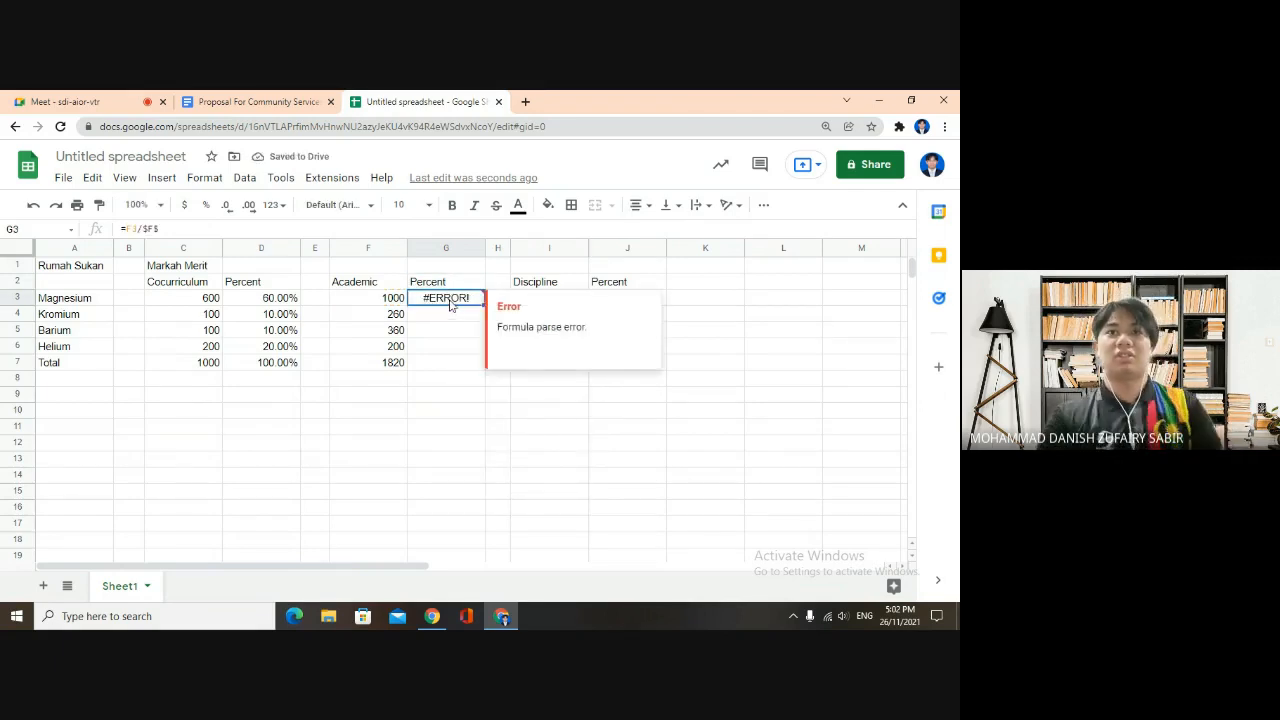
key("Delete")
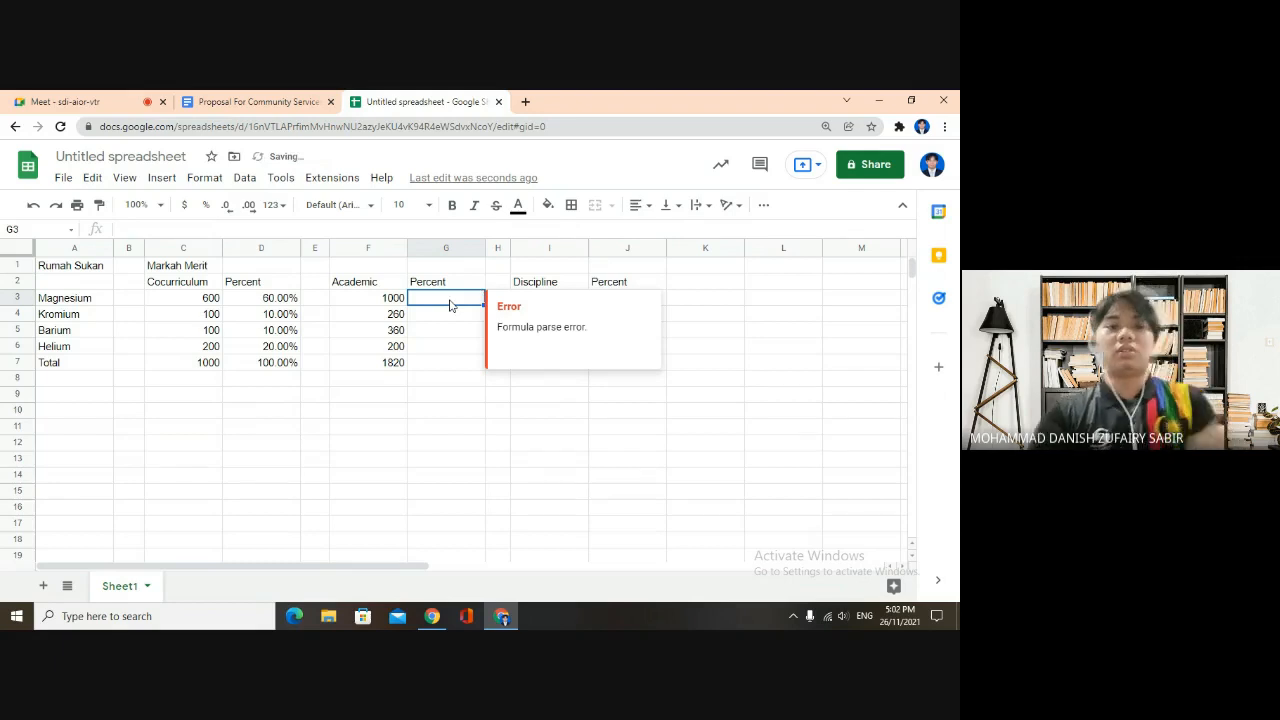
type("F")
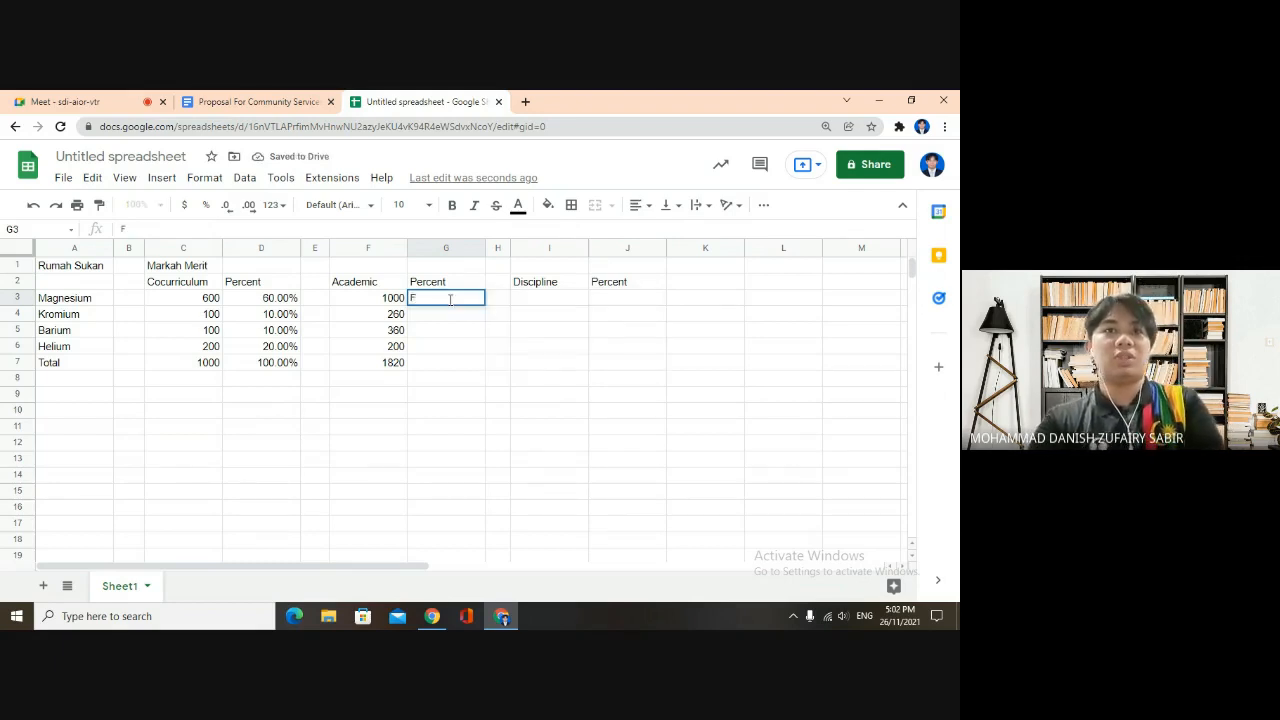
key("BackSpace")
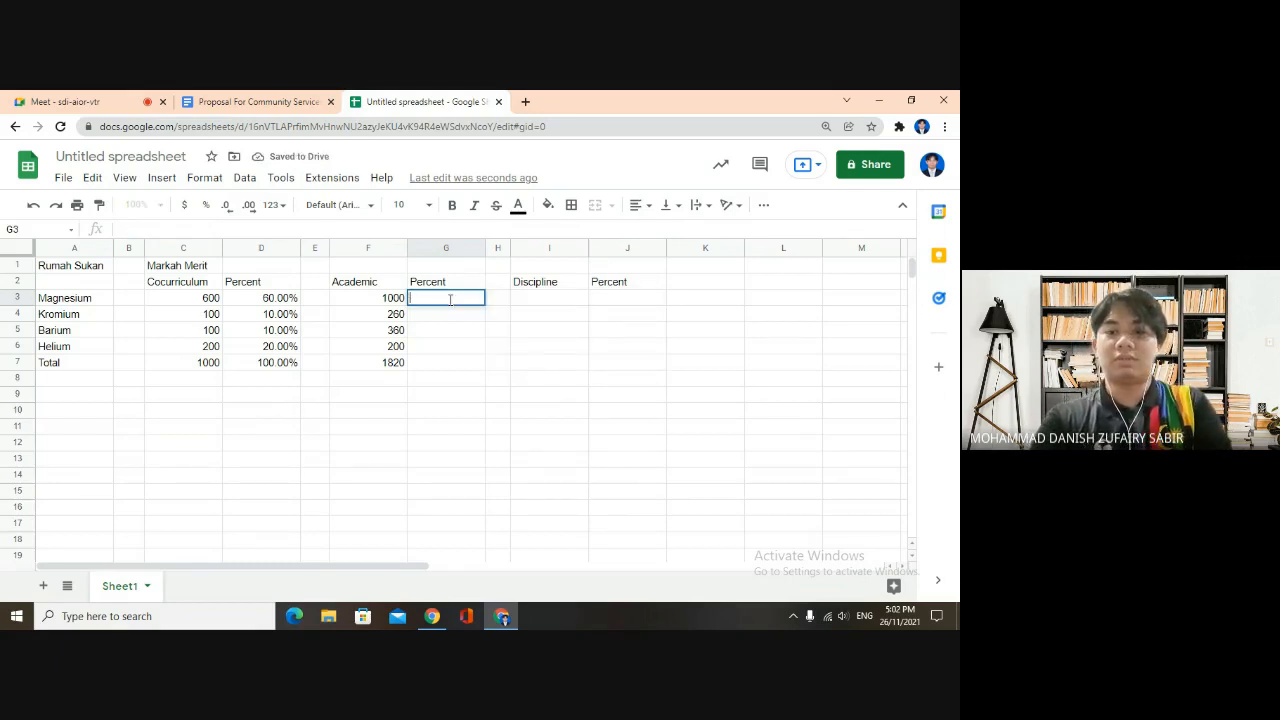
type("=F3")
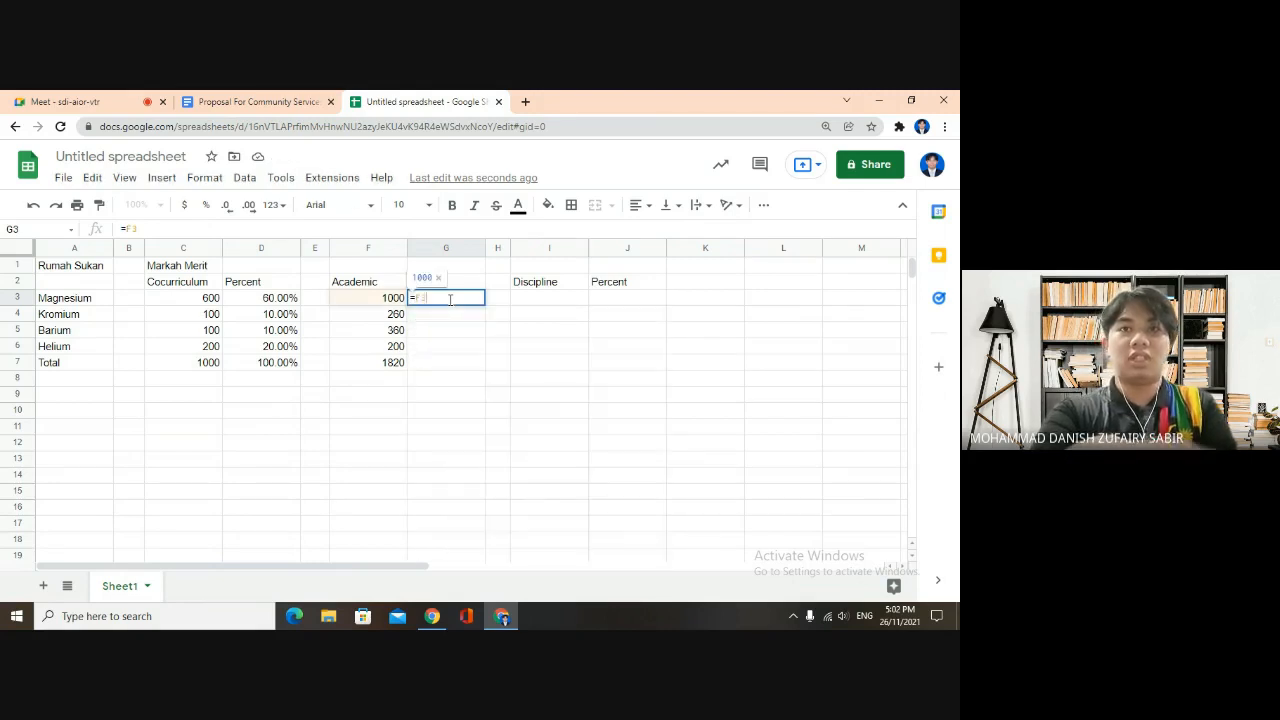
type("/")
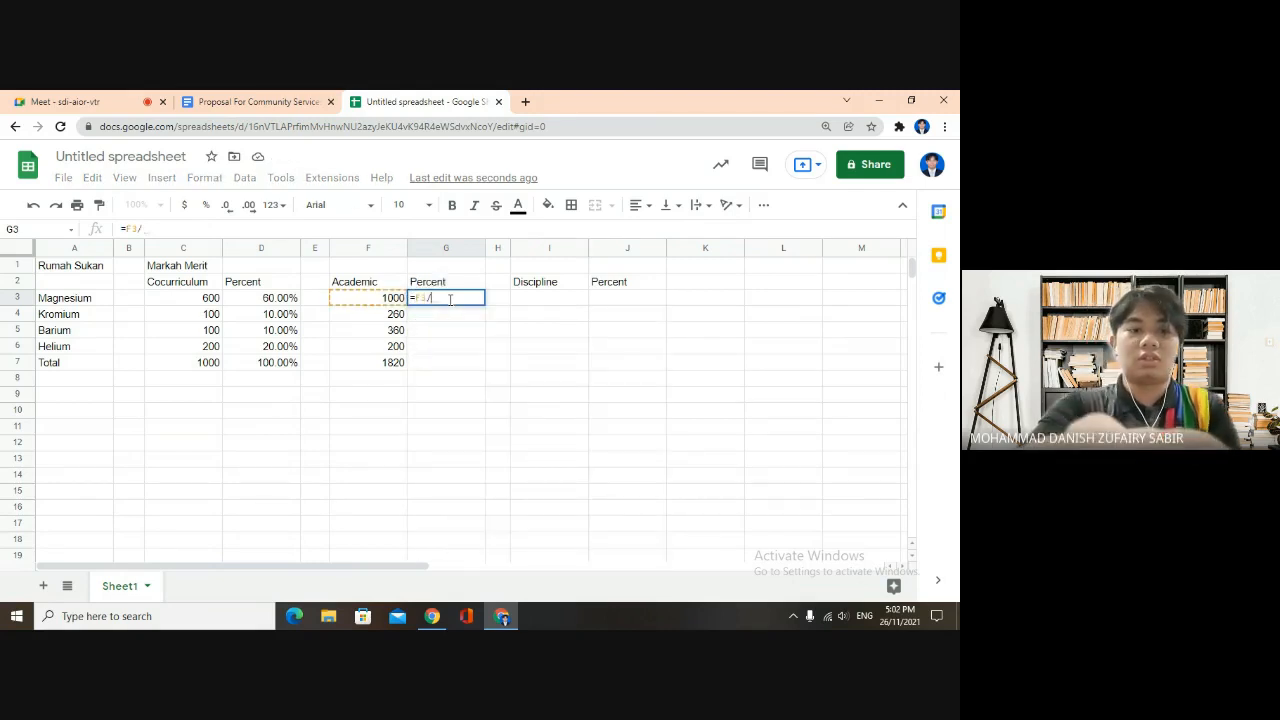
type("$")
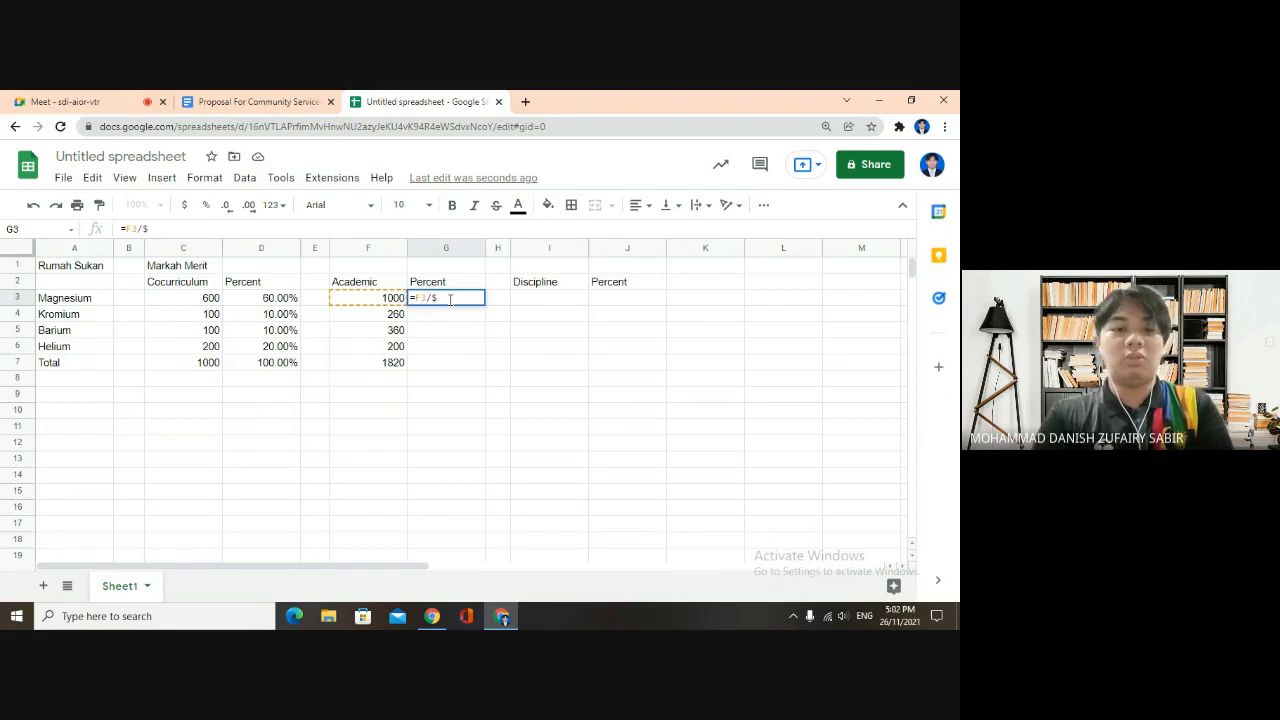
type("F")
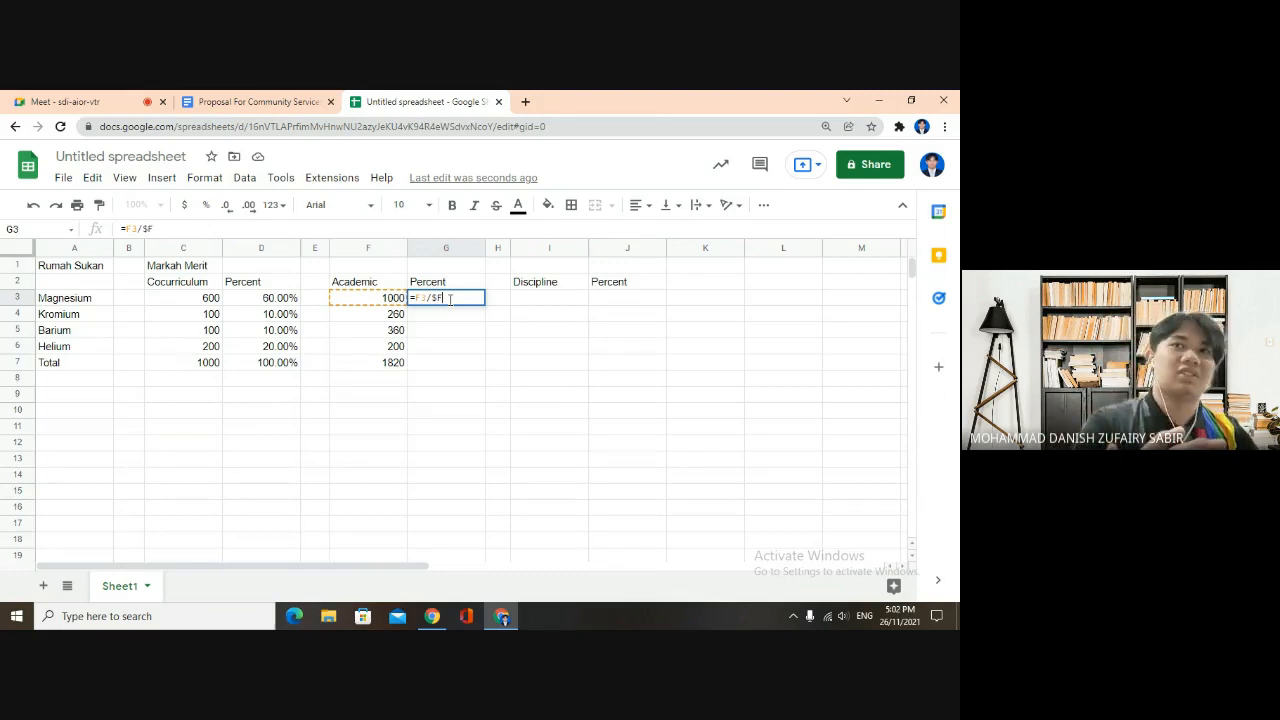
left_click(281, 305)
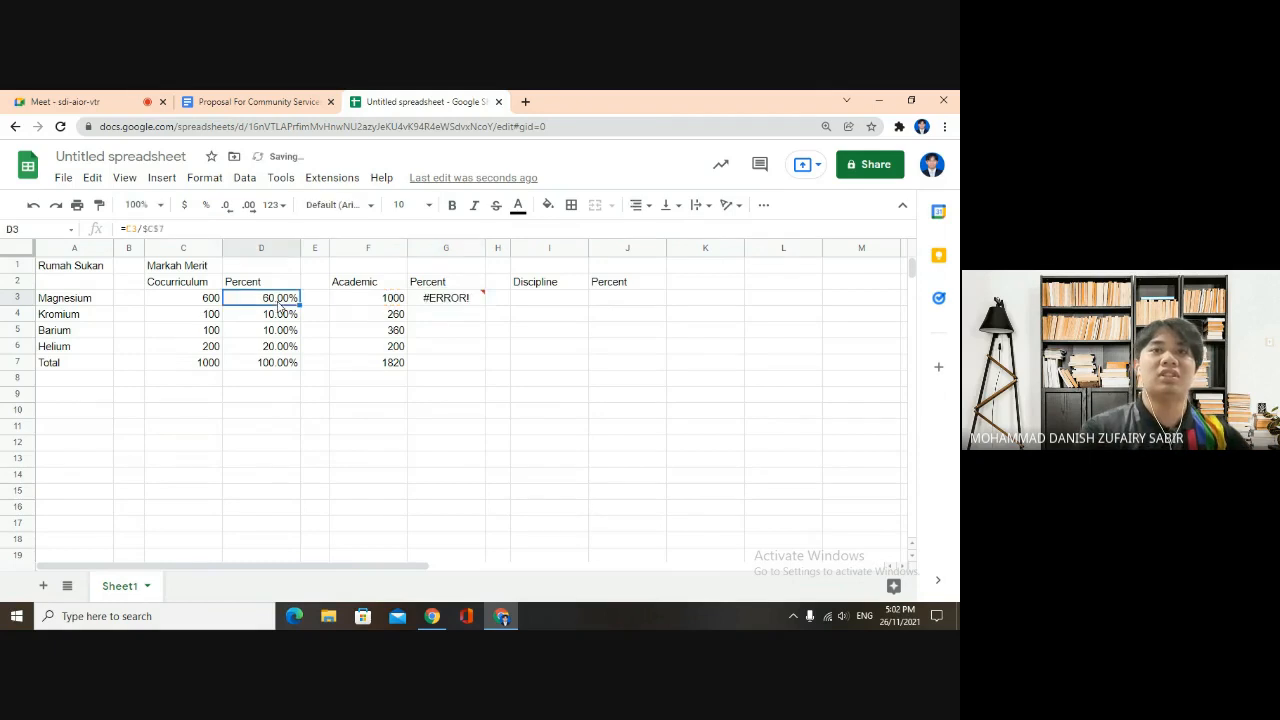
left_click(452, 306)
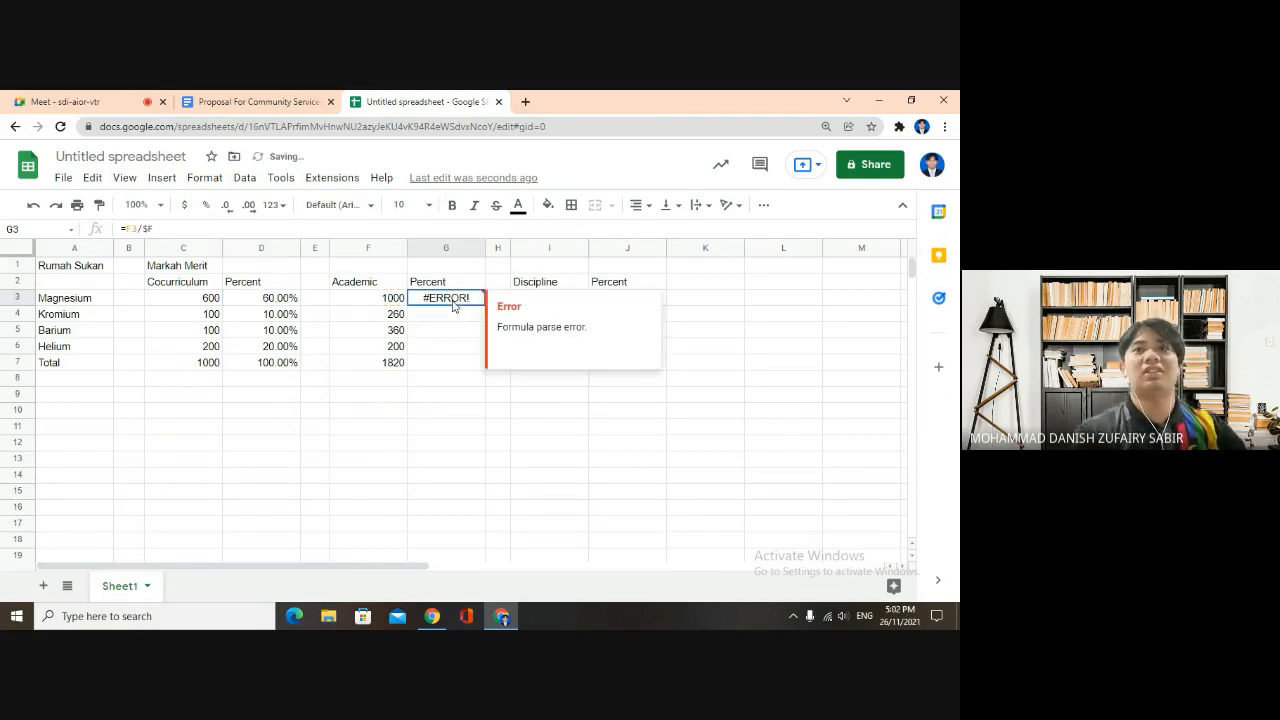
key("Delete")
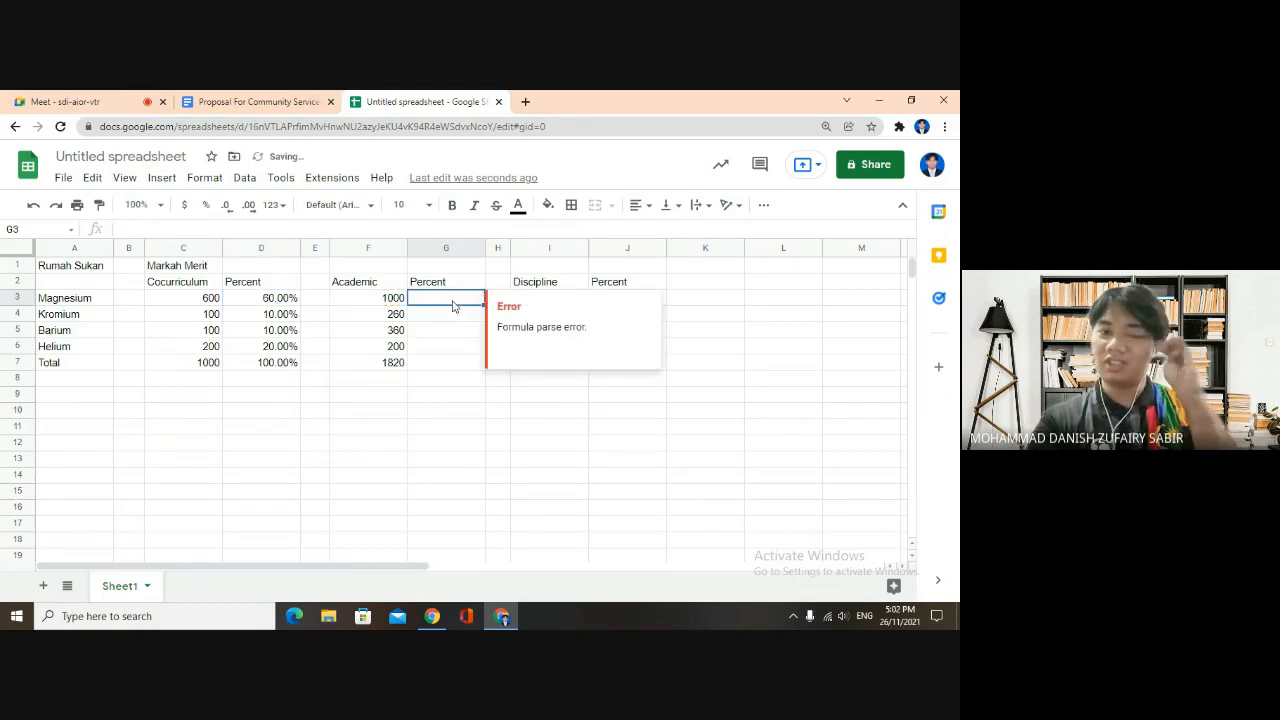
type("=F")
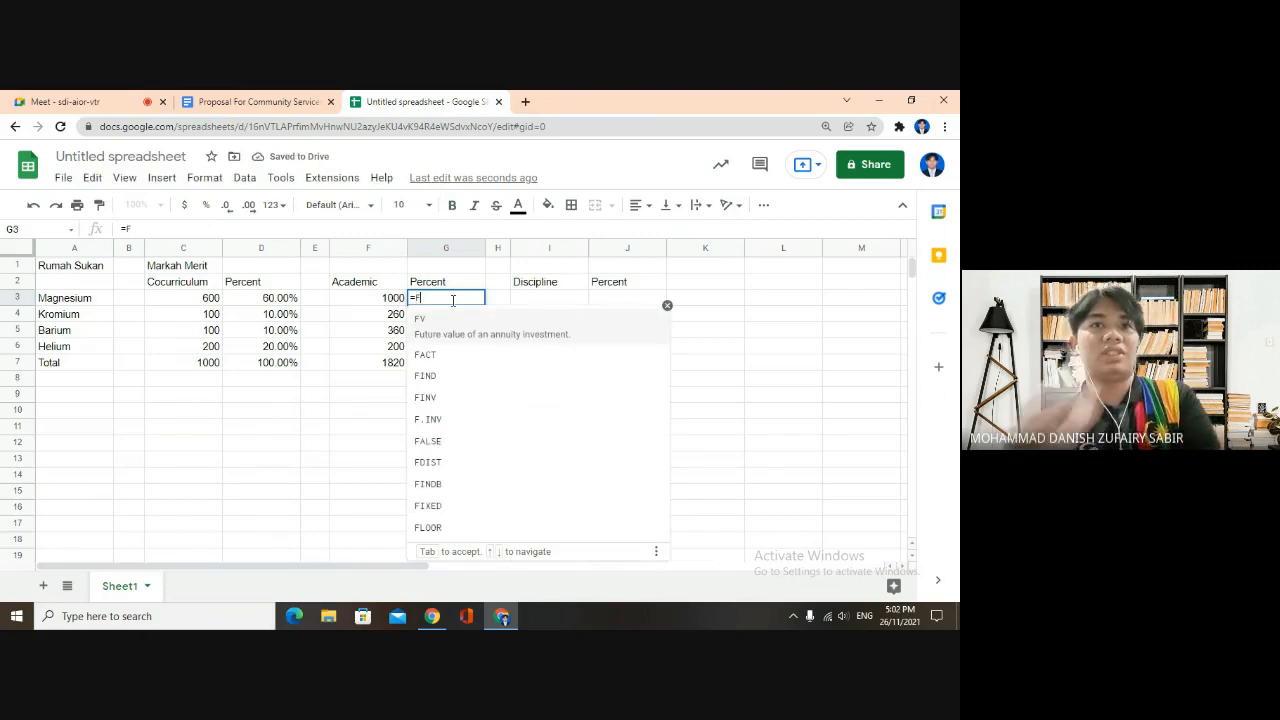
type("3/")
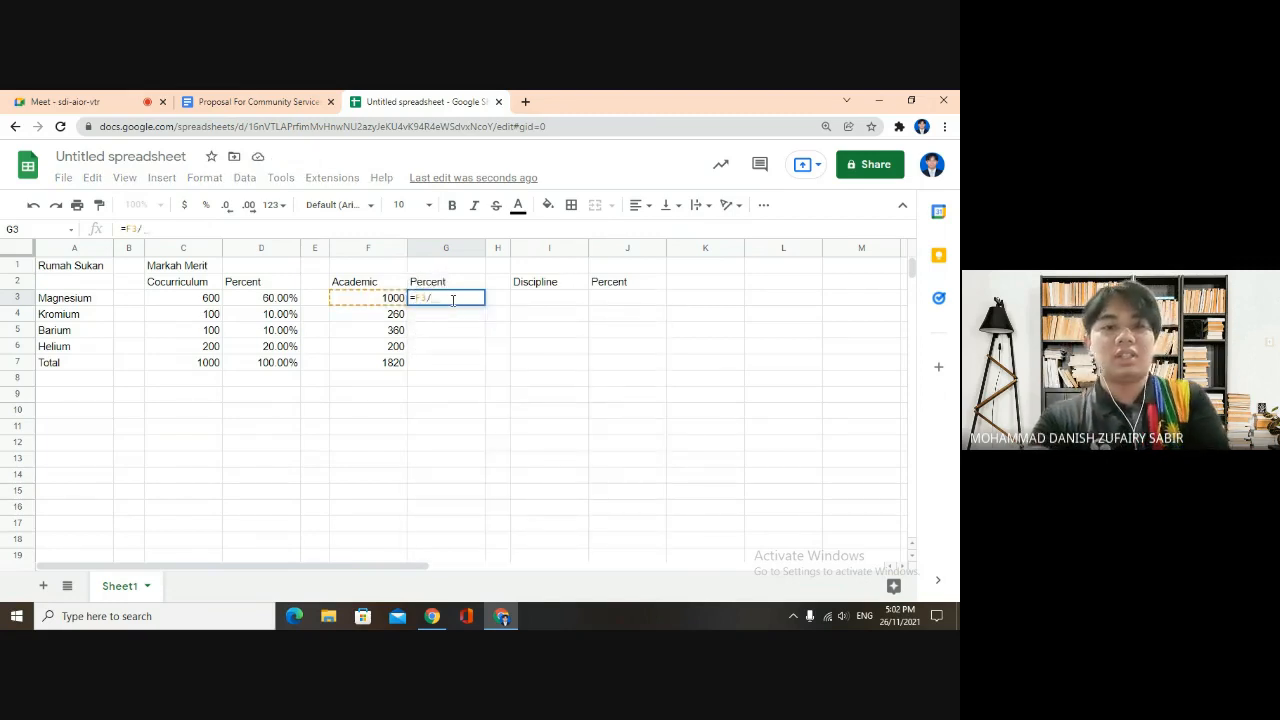
type("$")
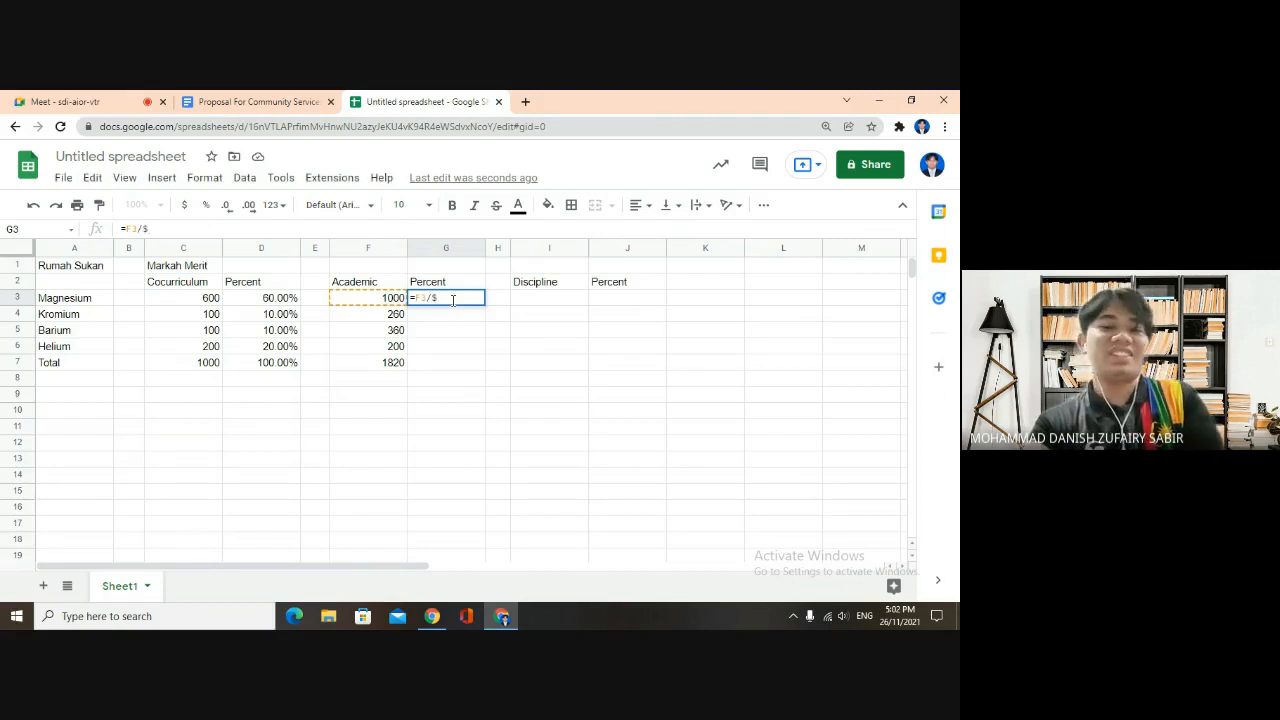
type("F")
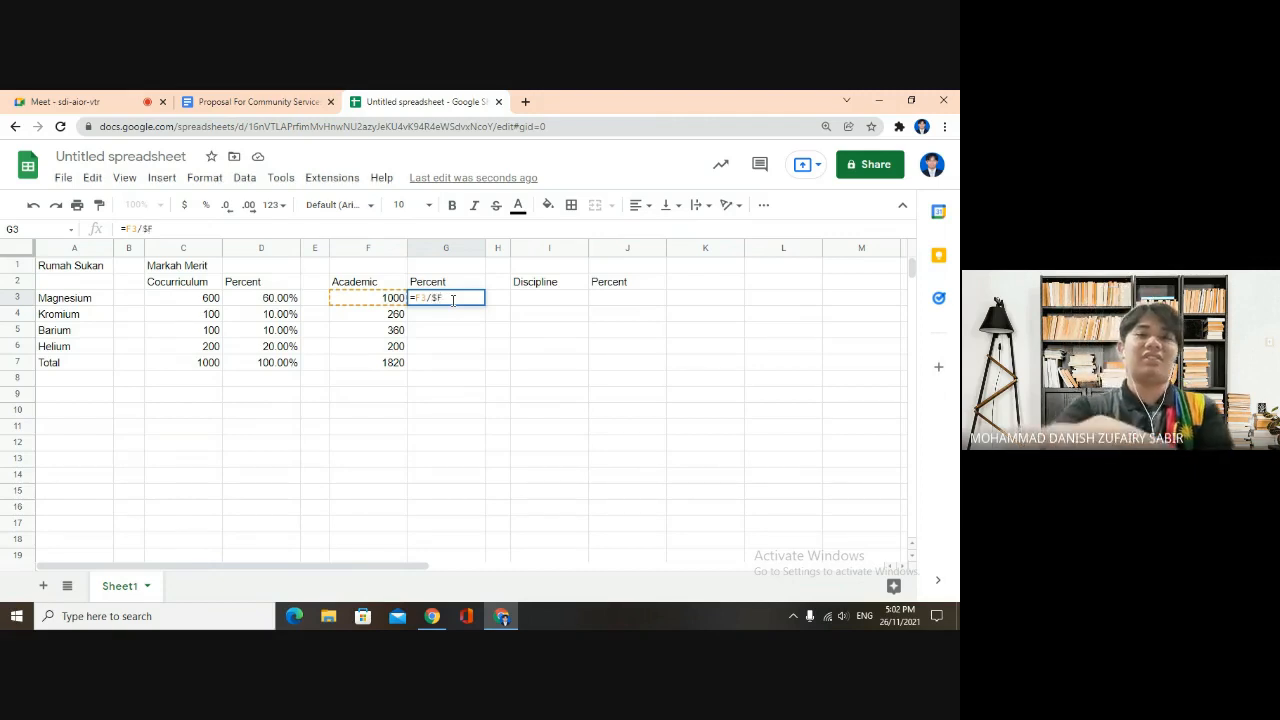
type("$")
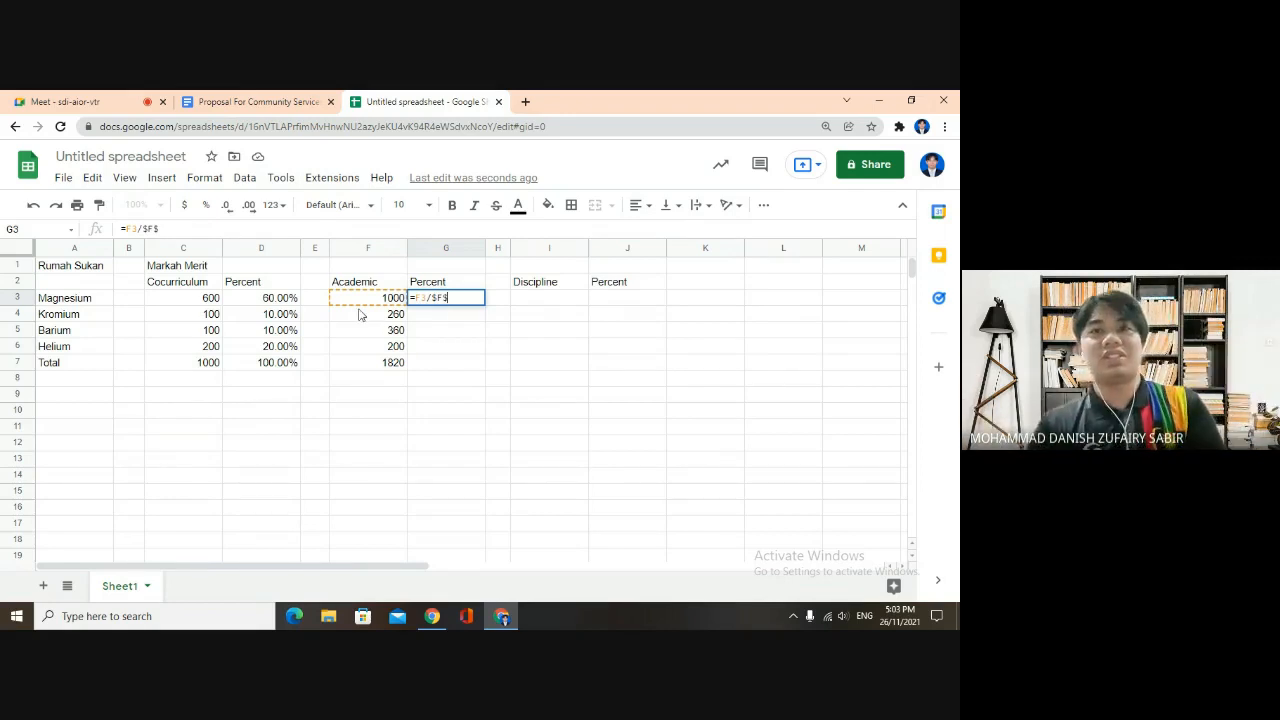
left_click(30, 363)
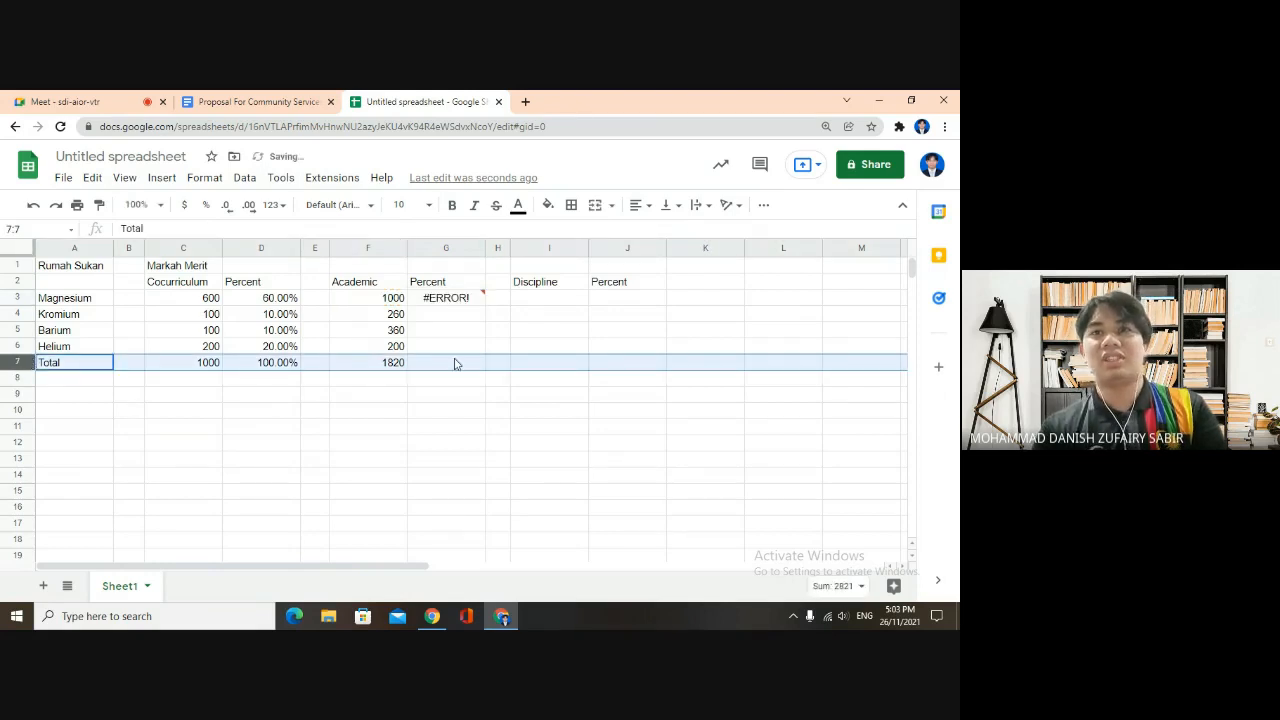
Calculate Magnesium's academic percentage in G3 with the formula =F3/$F$7, and accept the suggested autofill for G4 to G7
left_click(451, 305)
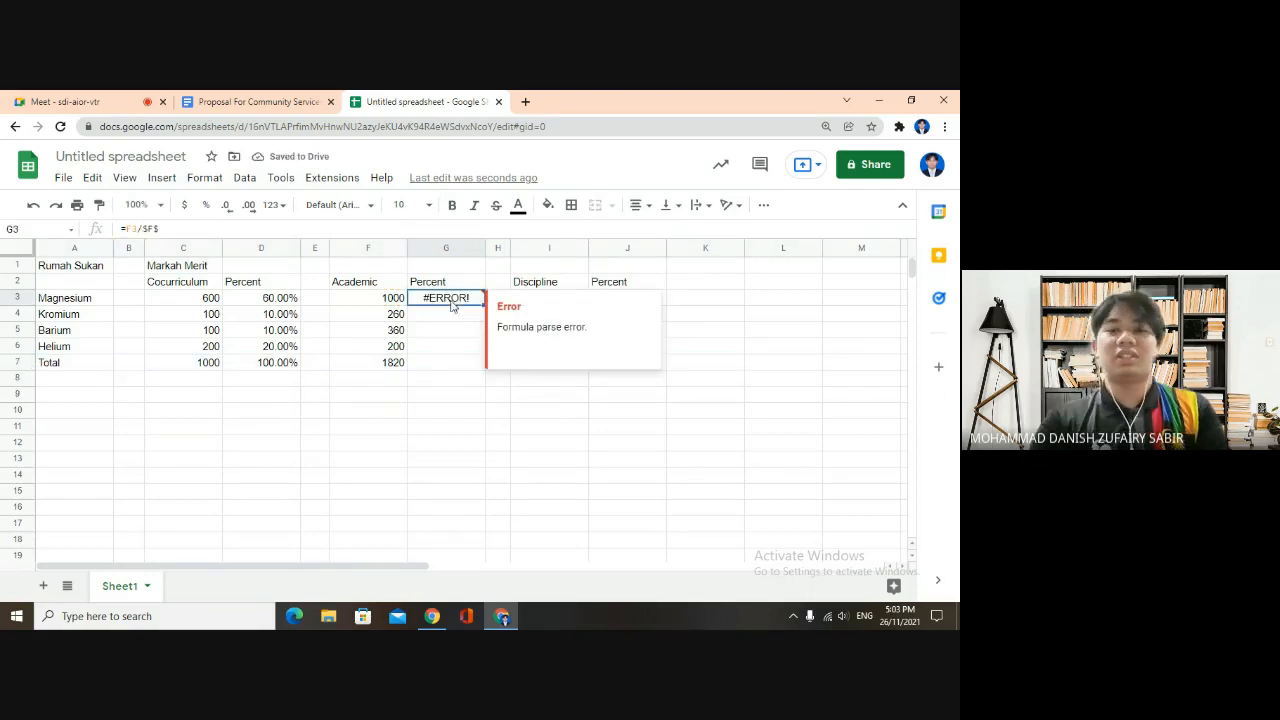
key("Delete")
type("=")
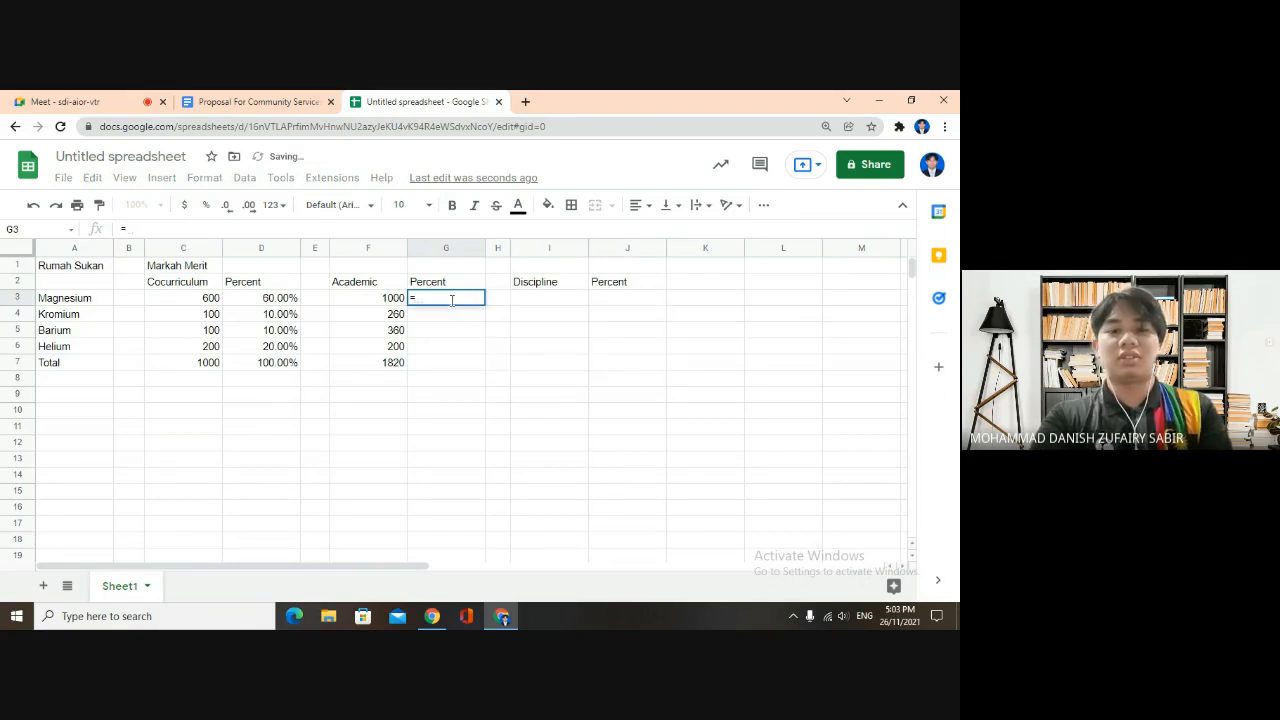
type("F")
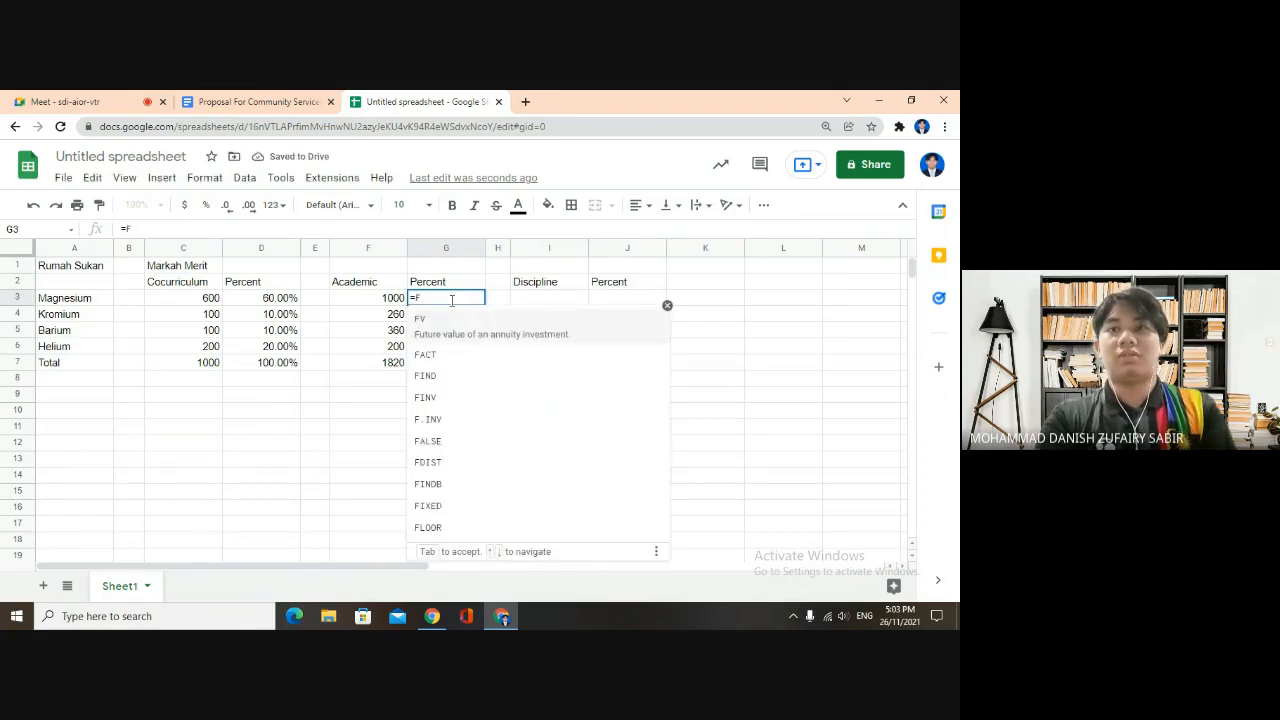
type("3")
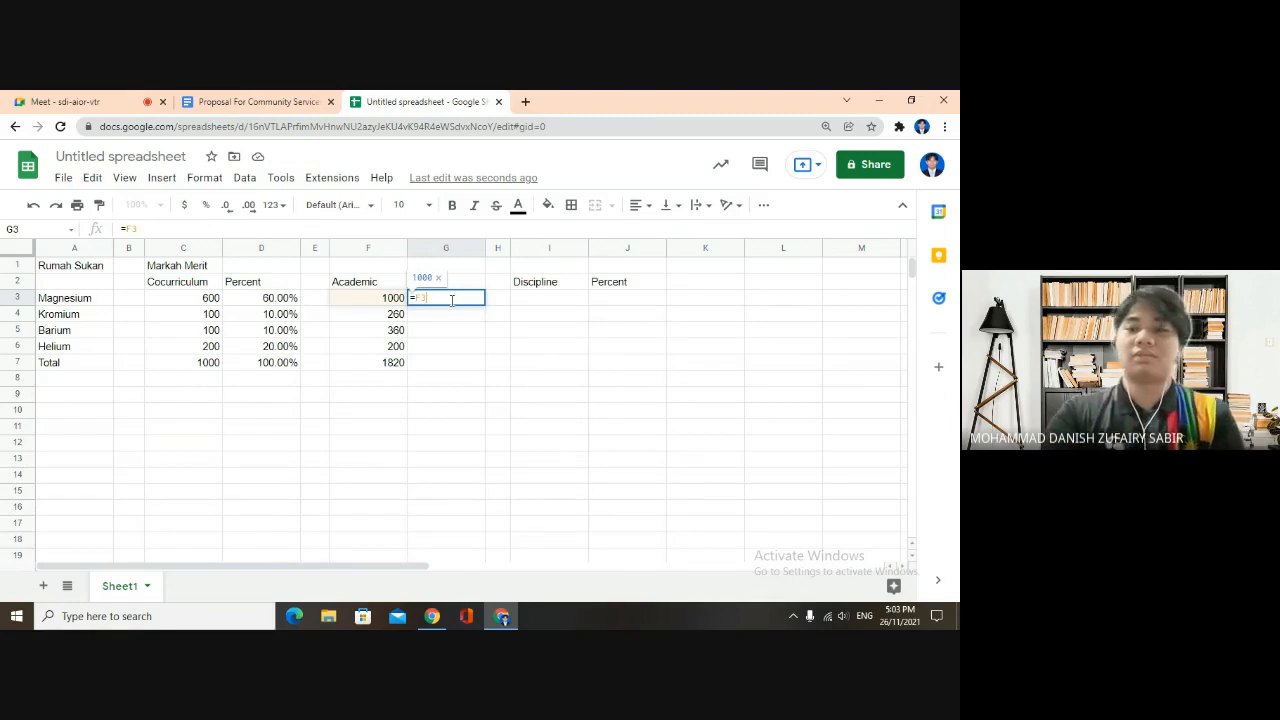
type("/")
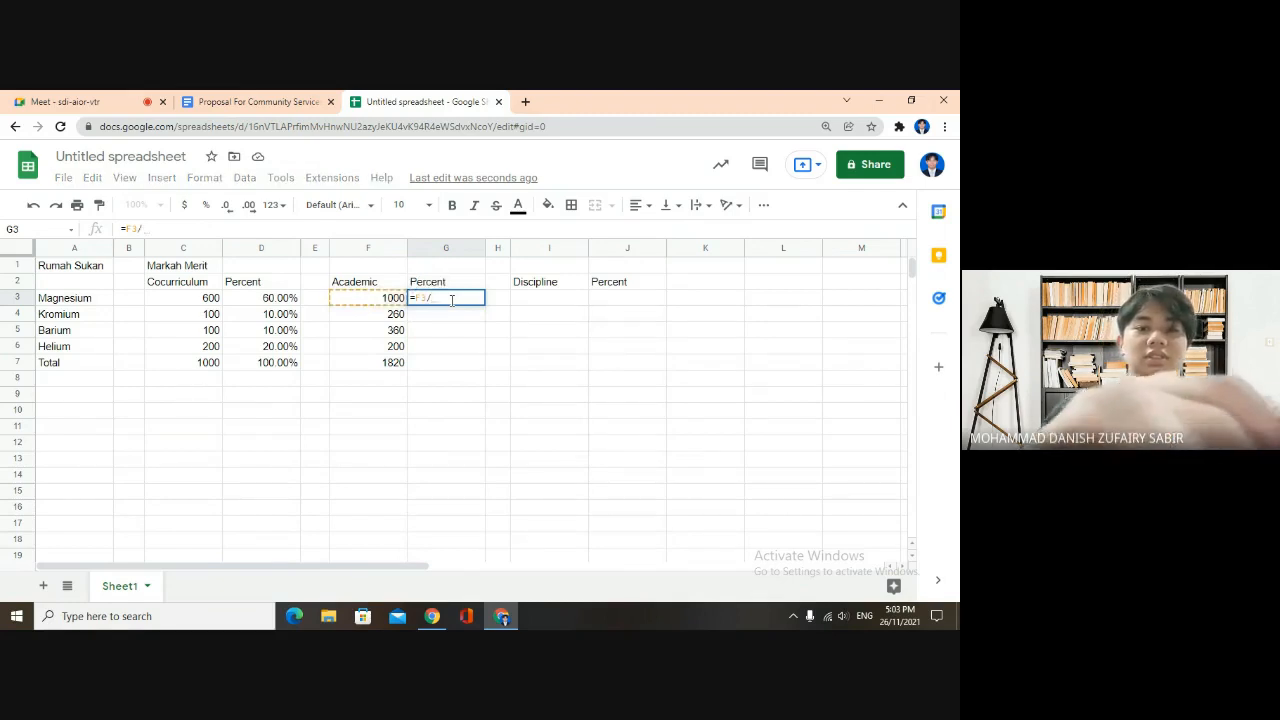
type("$F$")
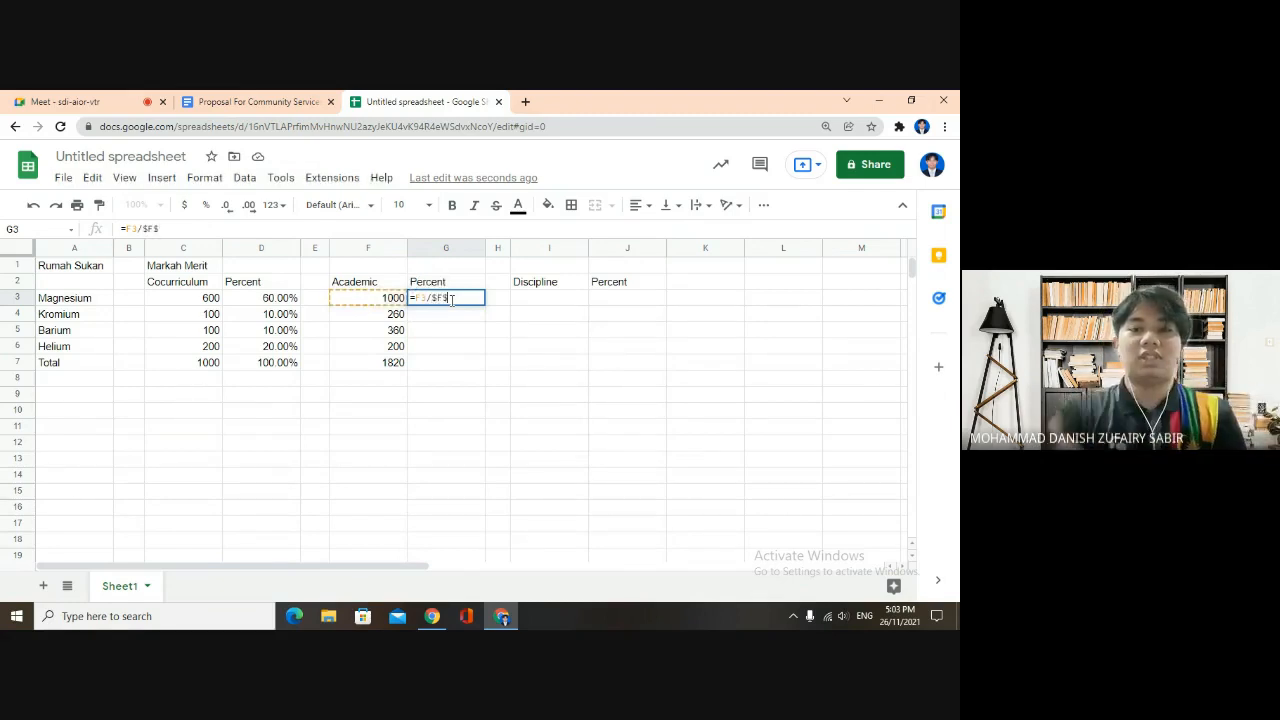
type("7")
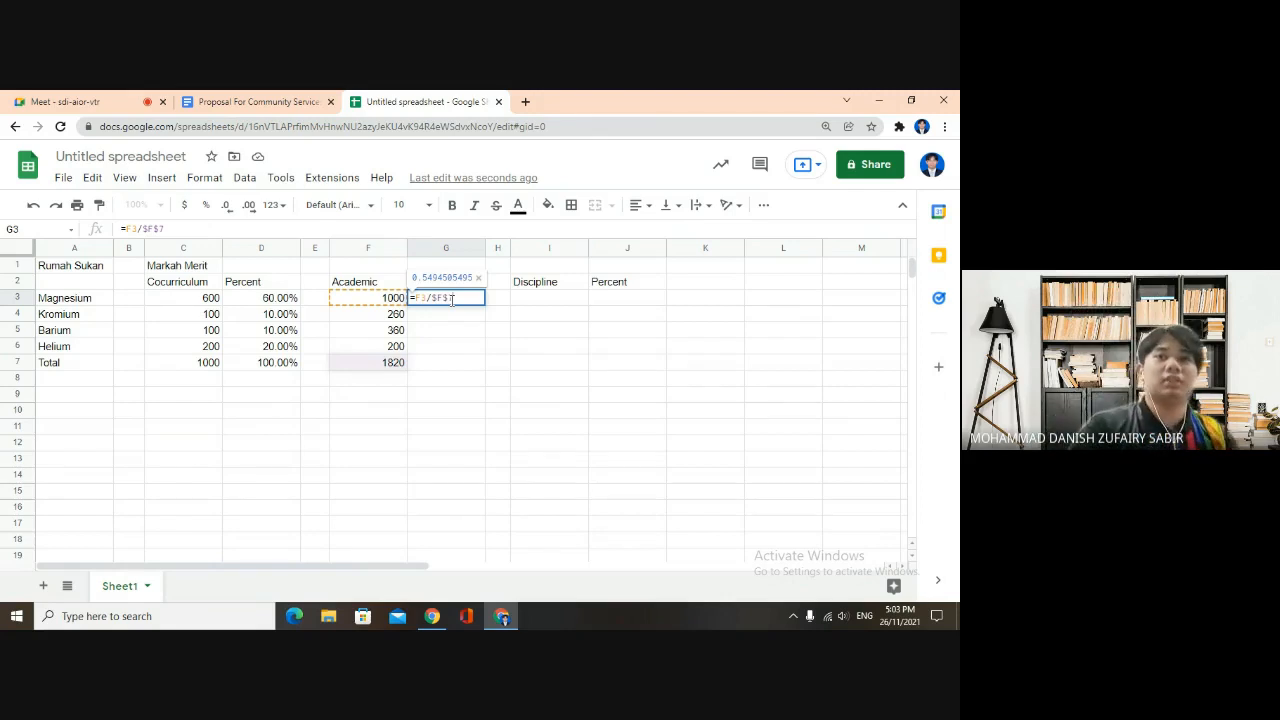
key("Return")
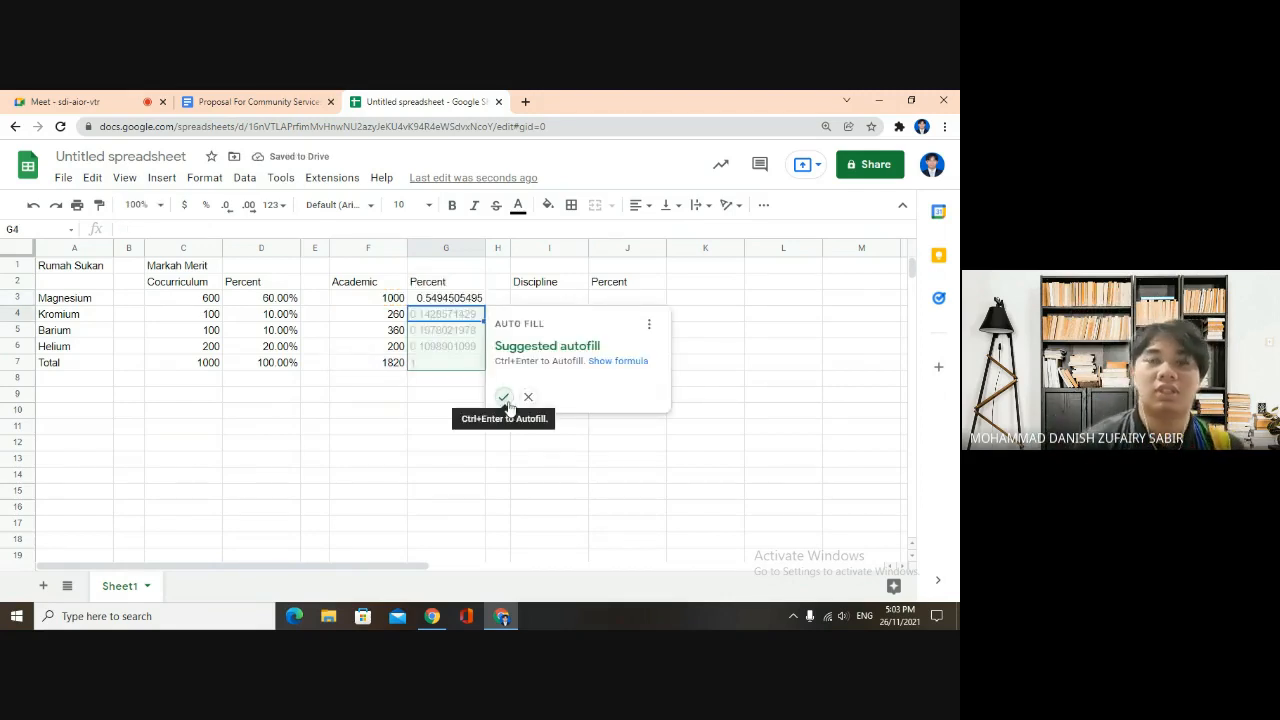
left_click(504, 397)
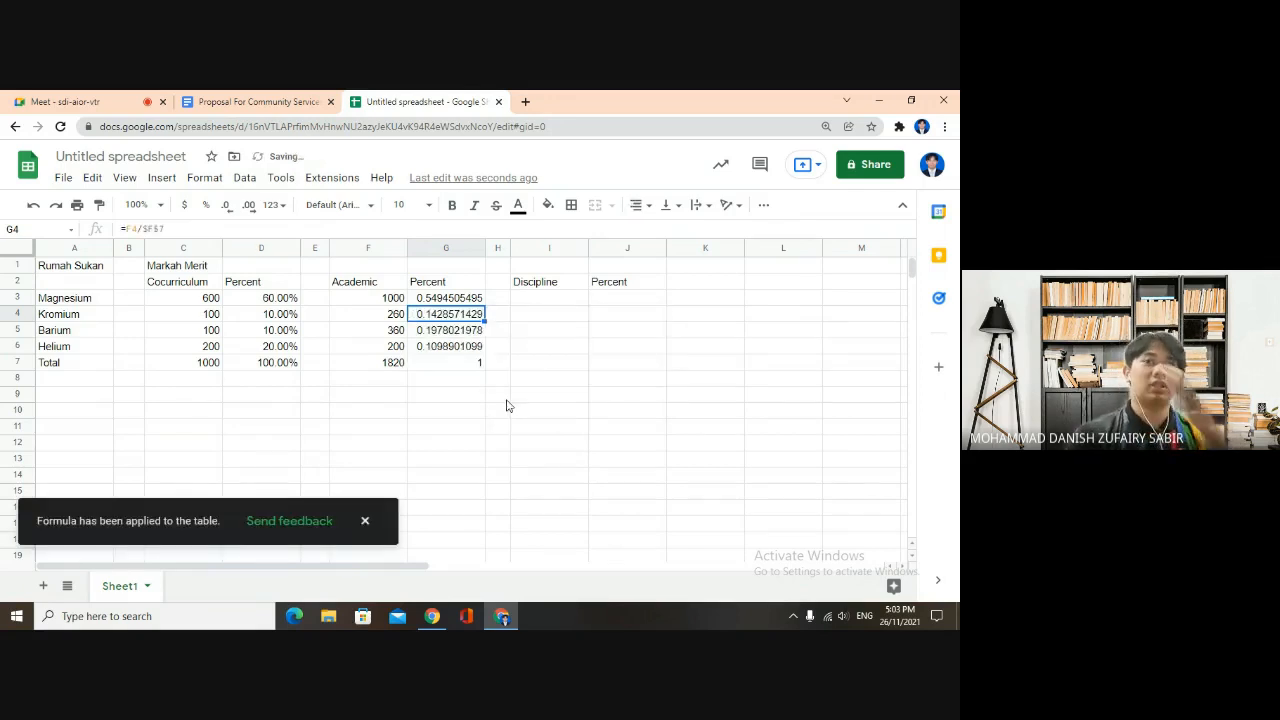
Format the academic percentages in G3 to G7 as percent
left_click(426, 299)
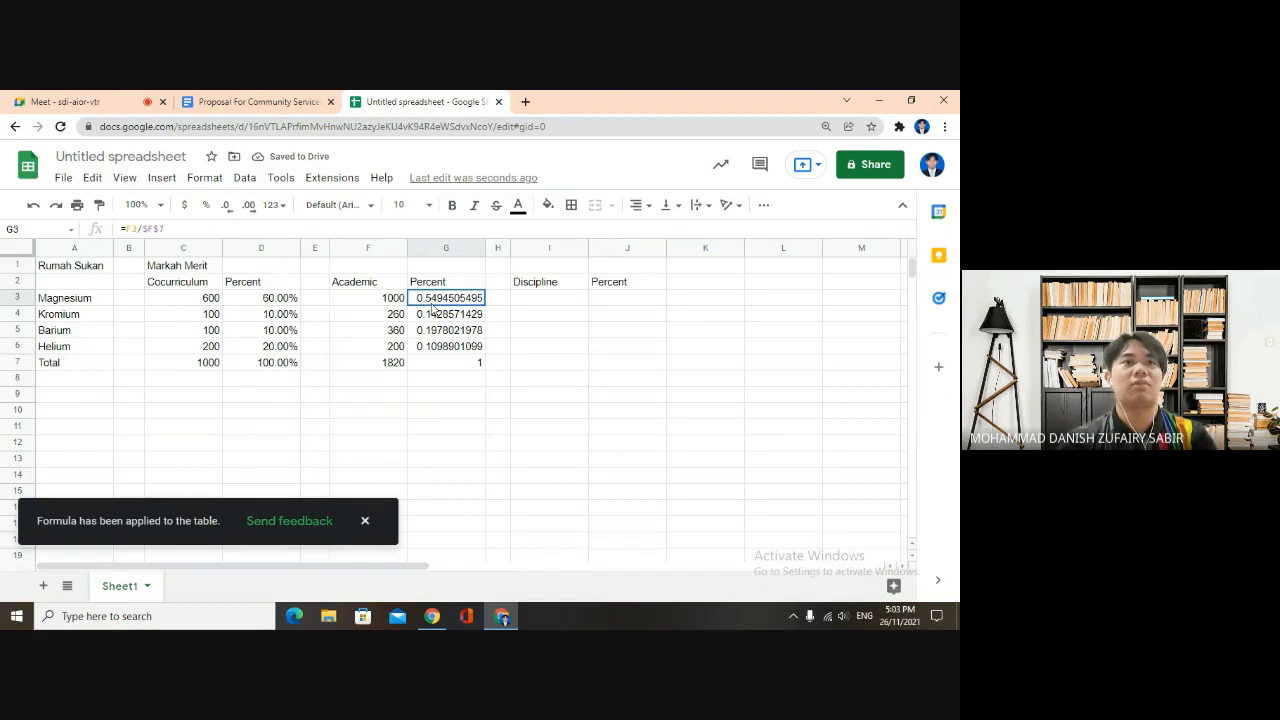
left_click_drag(432, 299, 453, 362)
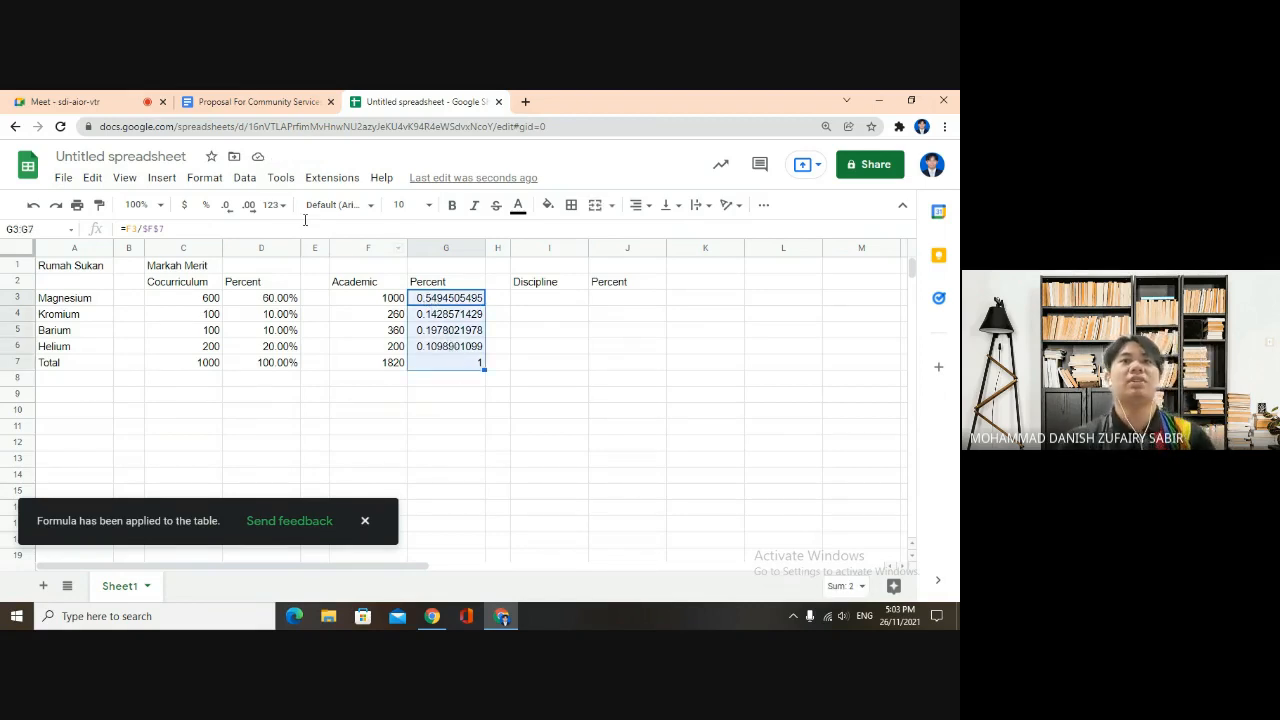
left_click(208, 206)
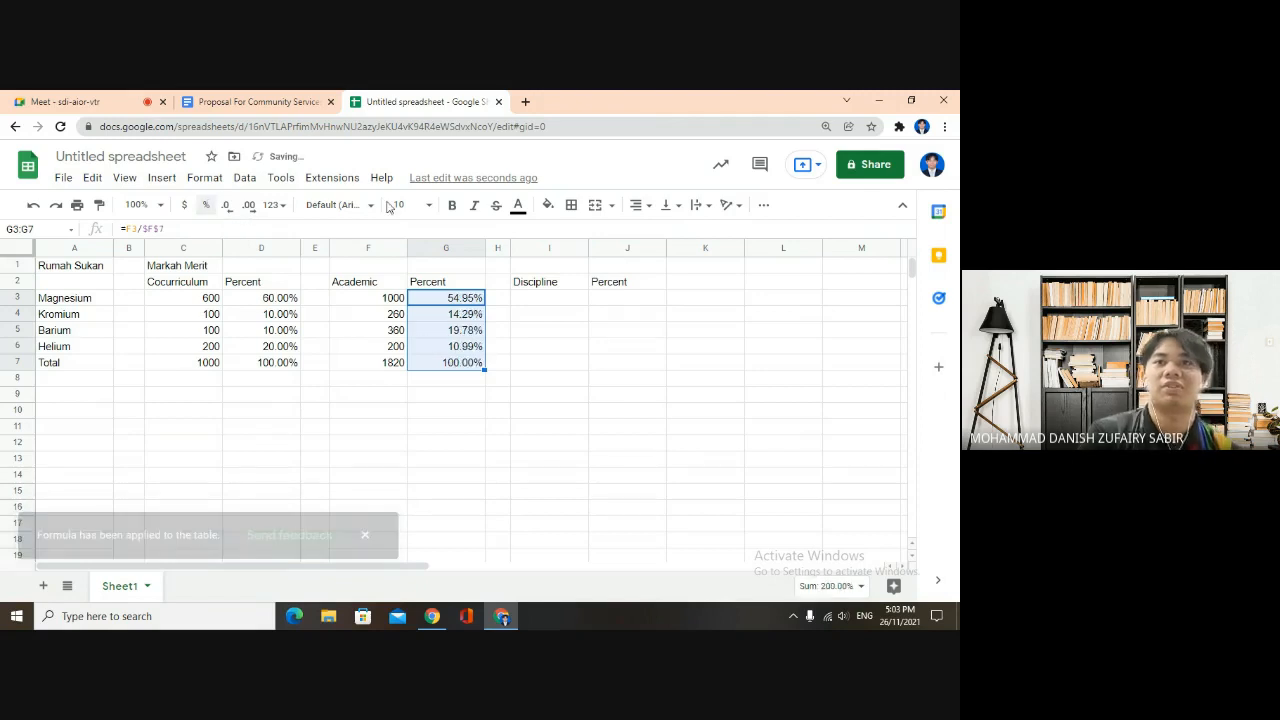
Enter the discipline scores 200, 50 and 1100 for Magnesium, Kromium and Barium in cells I3 to I5
left_click(570, 303)
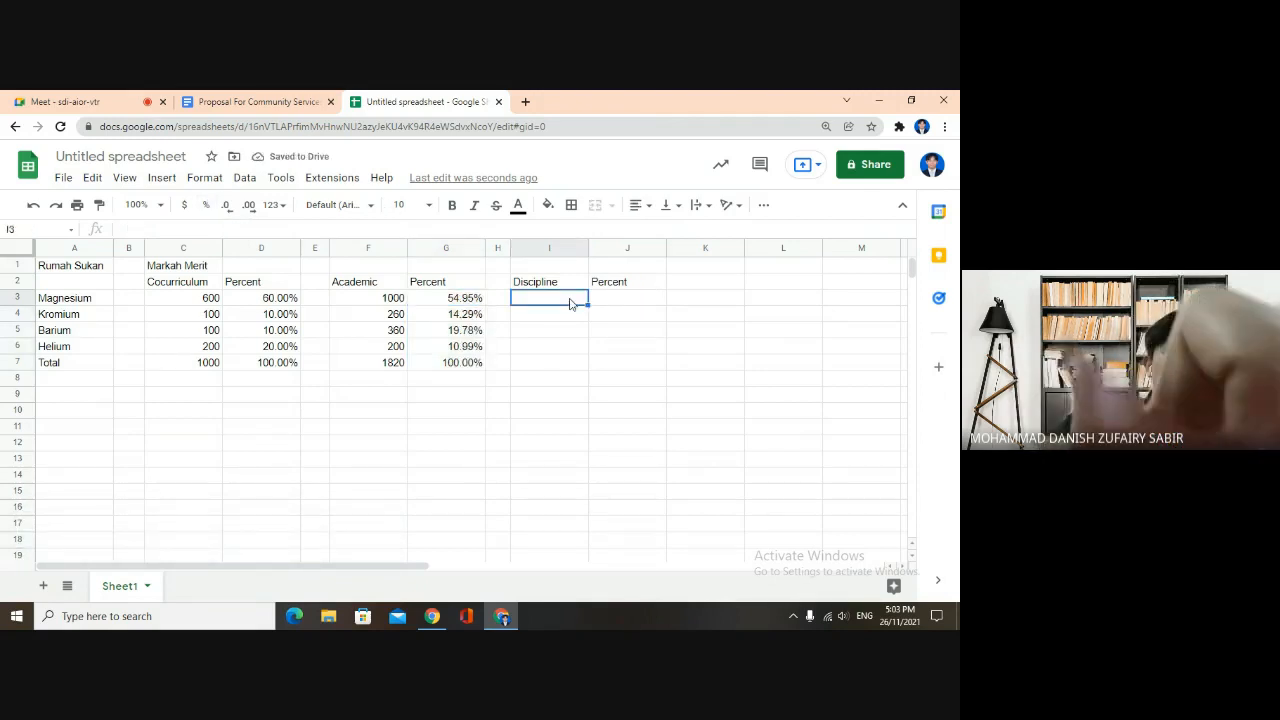
type("200")
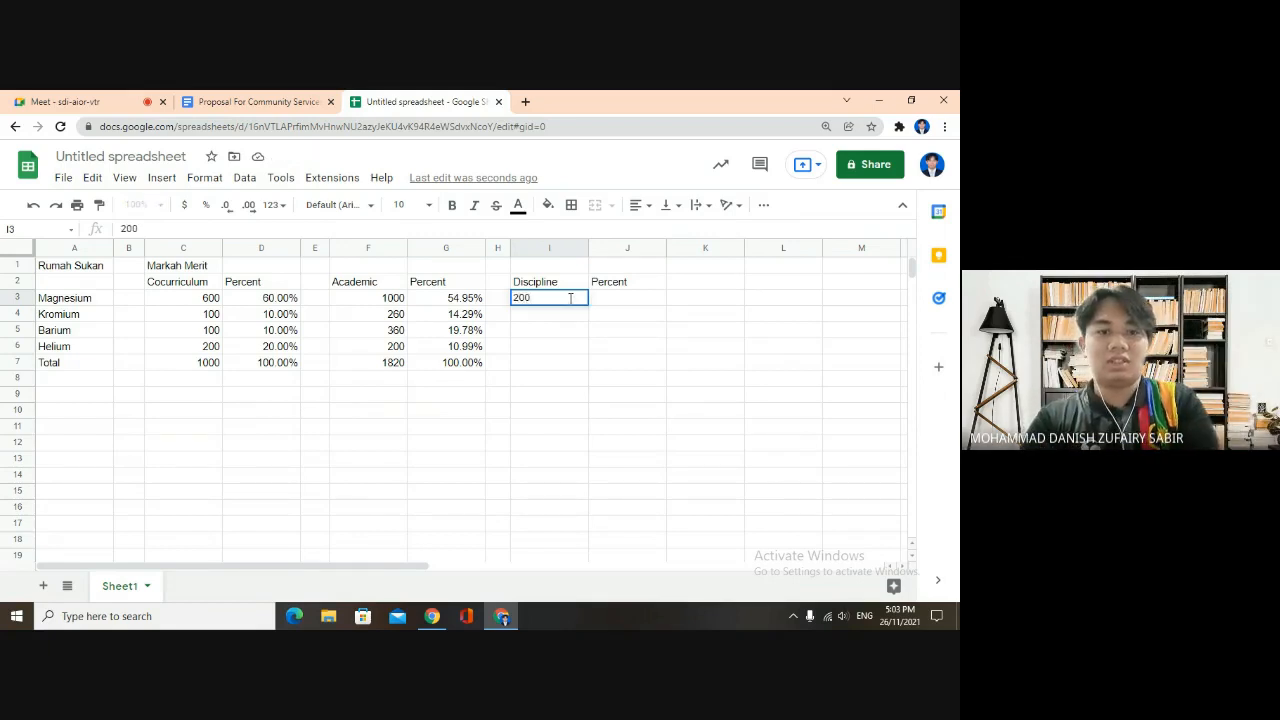
key("Return")
type("50")
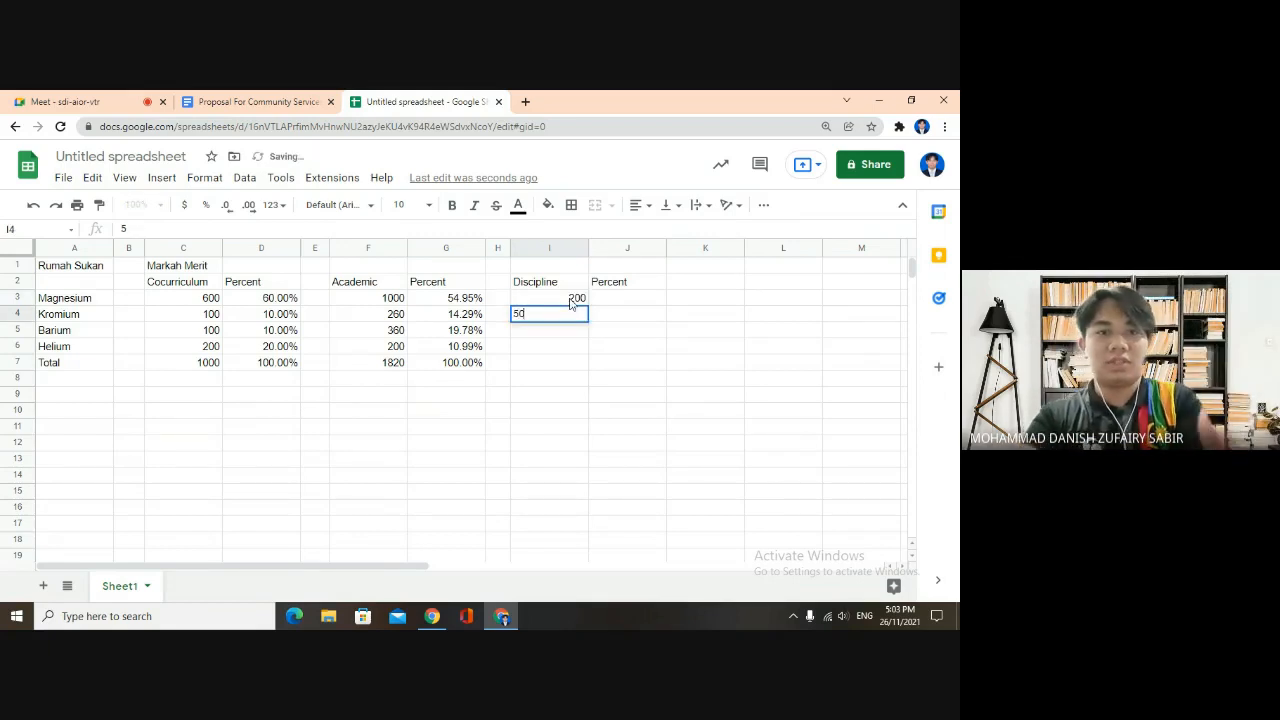
key("Return")
type("1100")
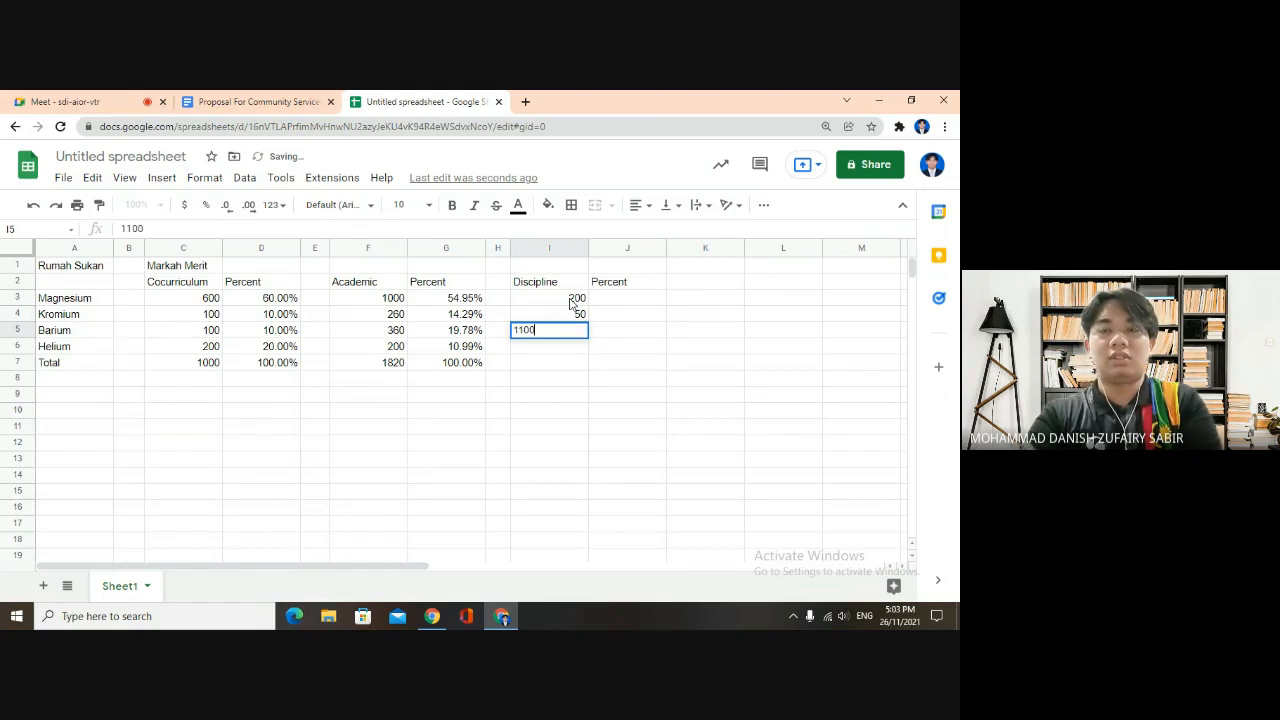
key("Left")
key("Left")
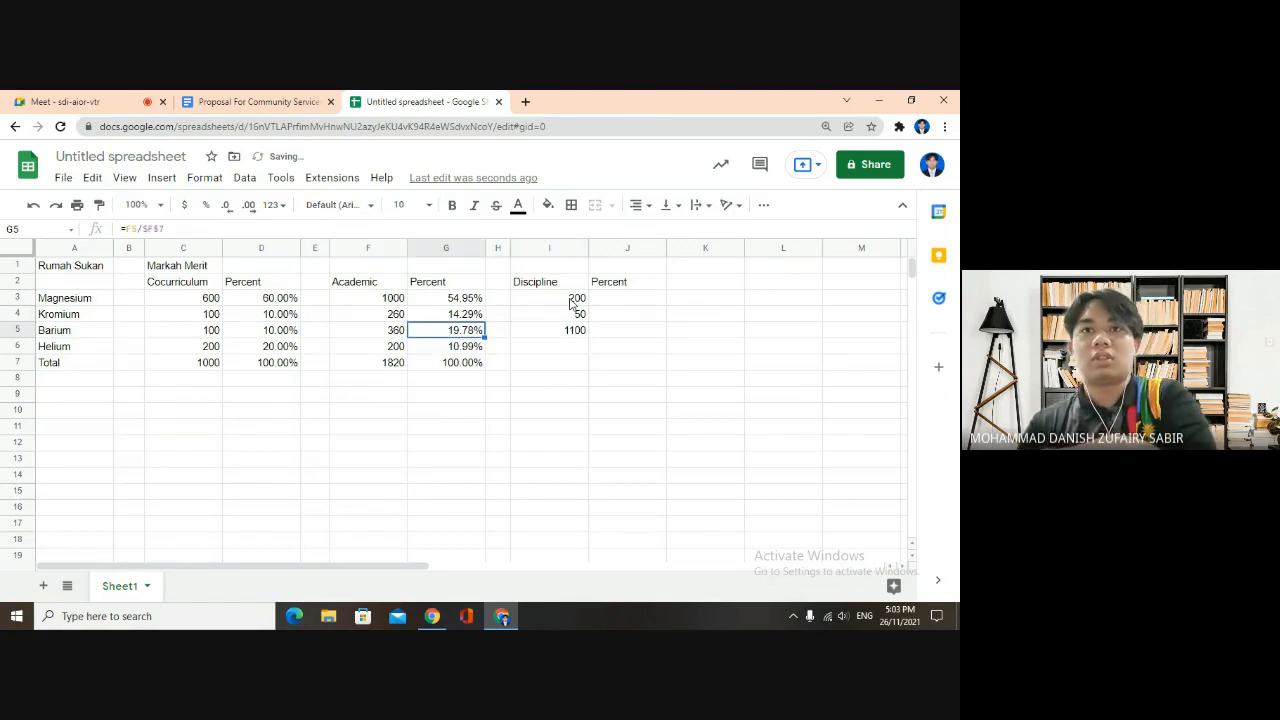
key("Right")
key("Right")
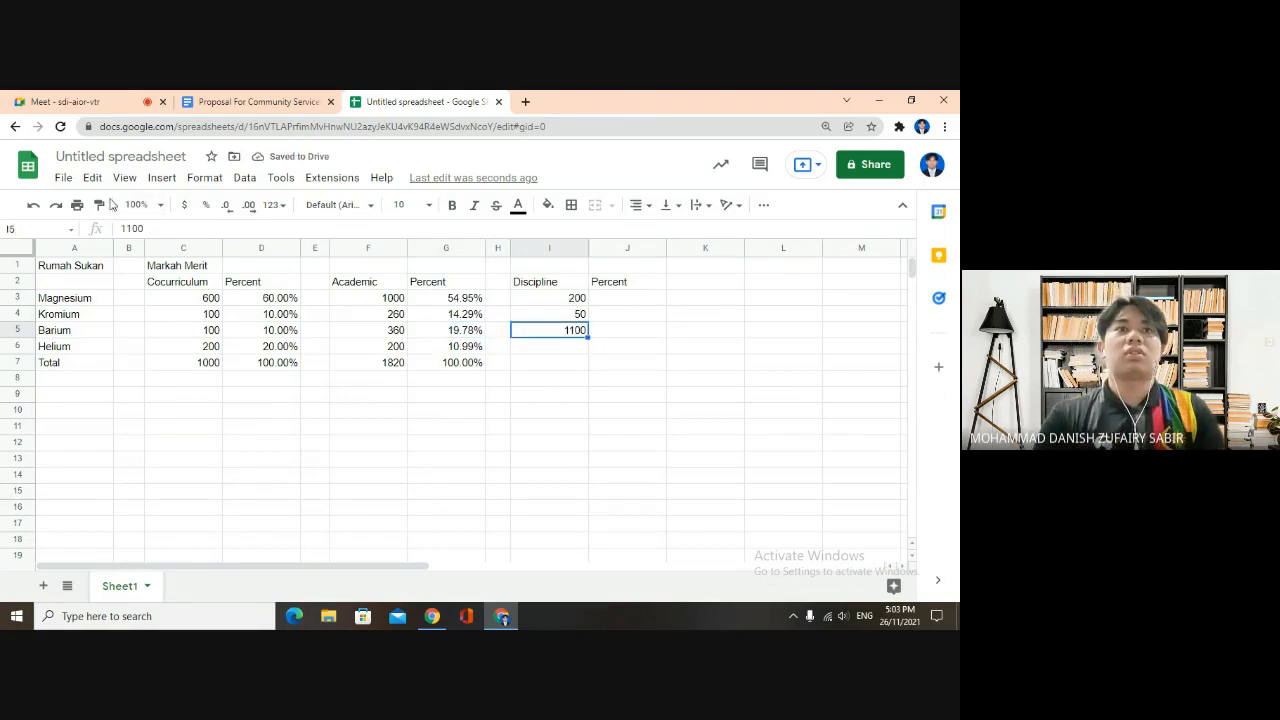
Correct Barium's discipline score in I5 to 100 and enter 50 for Helium in I6
left_click(133, 229)
key("BackSpace")
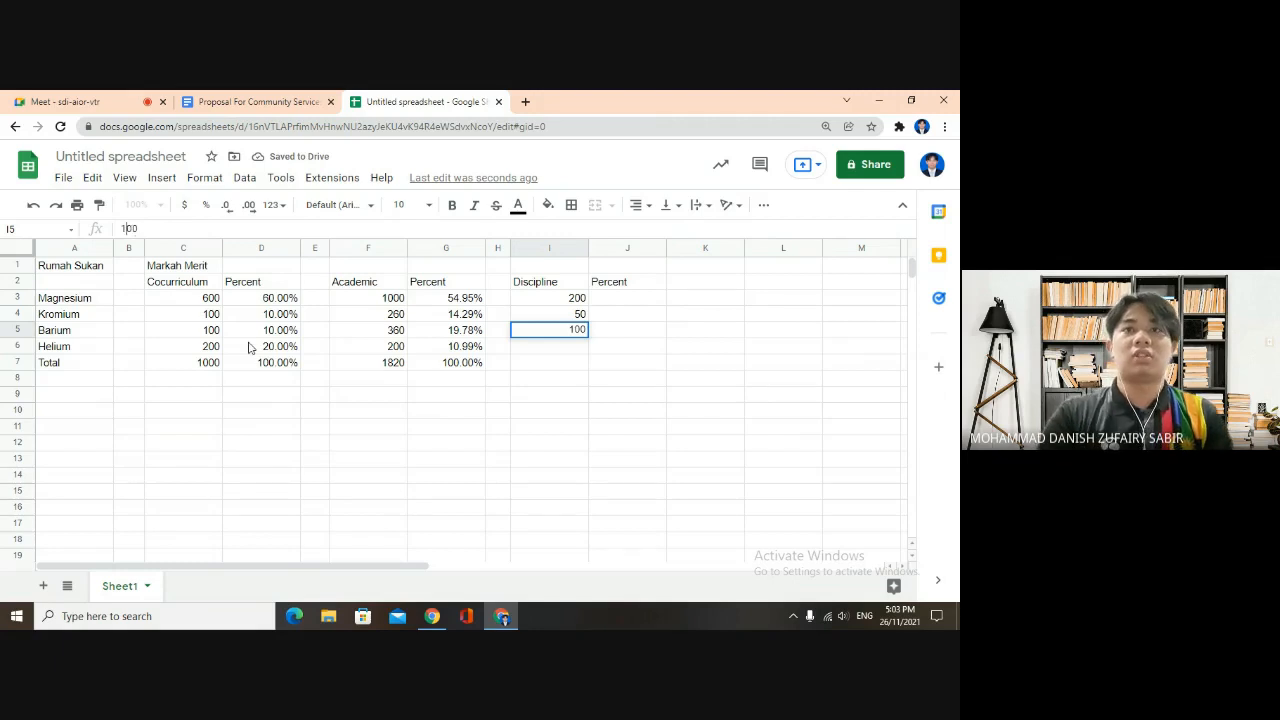
key("Return")
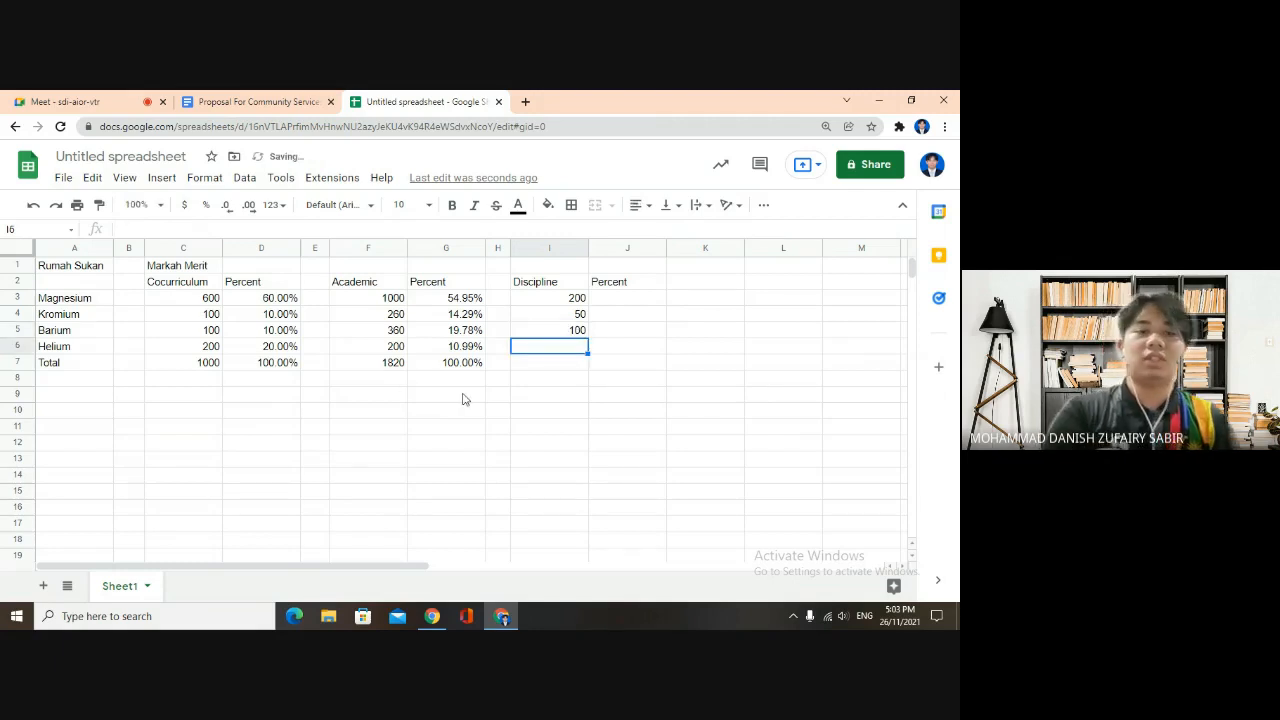
type("50")
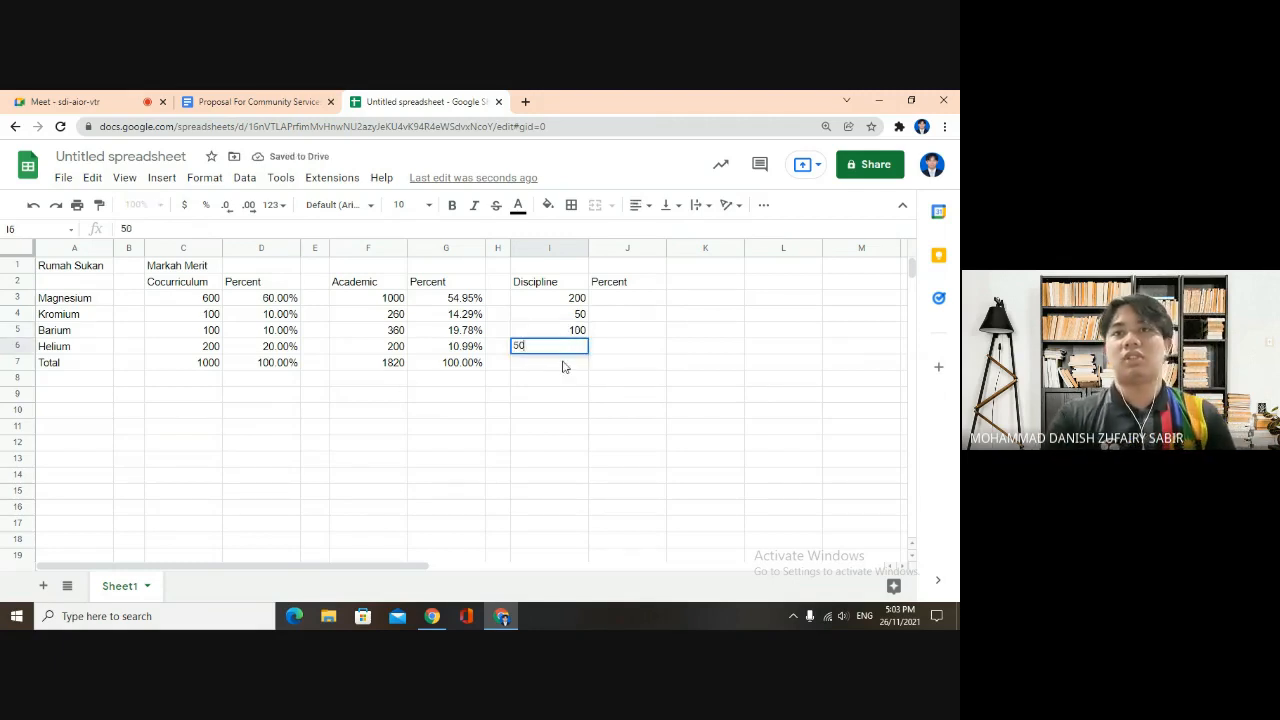
key("Return")
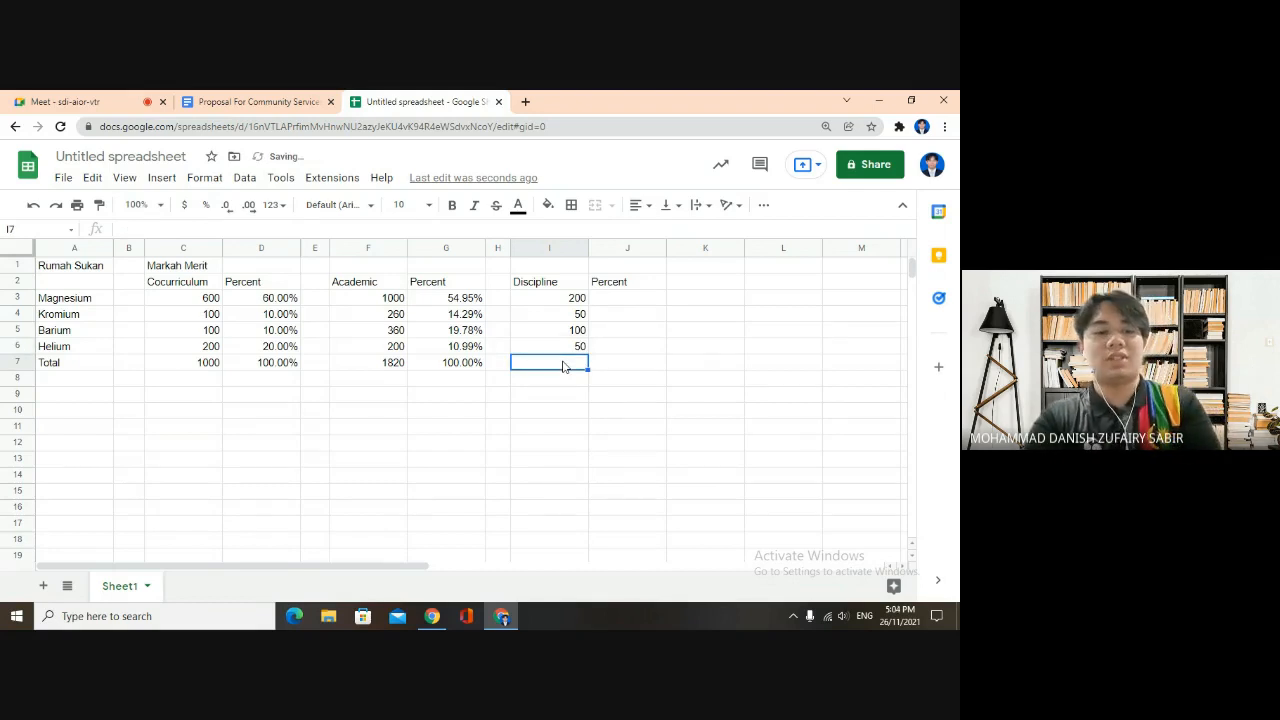
Total the discipline scores in I7 with the formula =SUM(I3:I6)
type("=SUM")
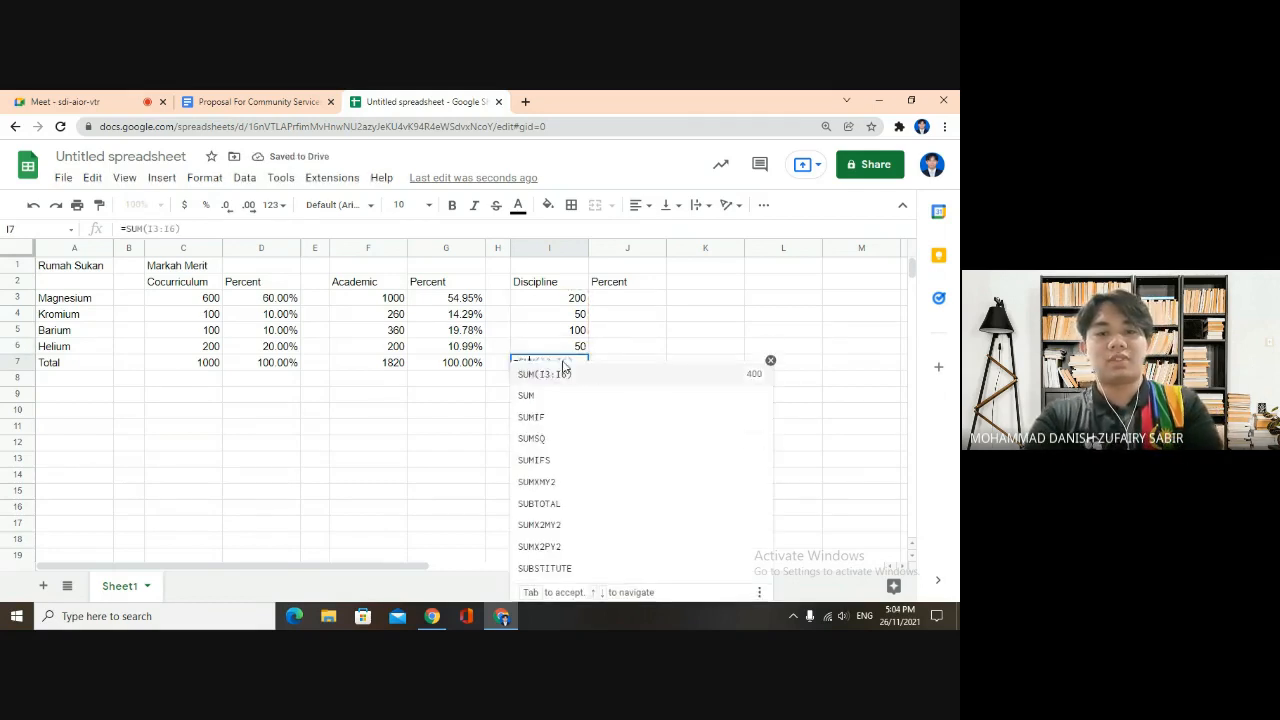
type("9")
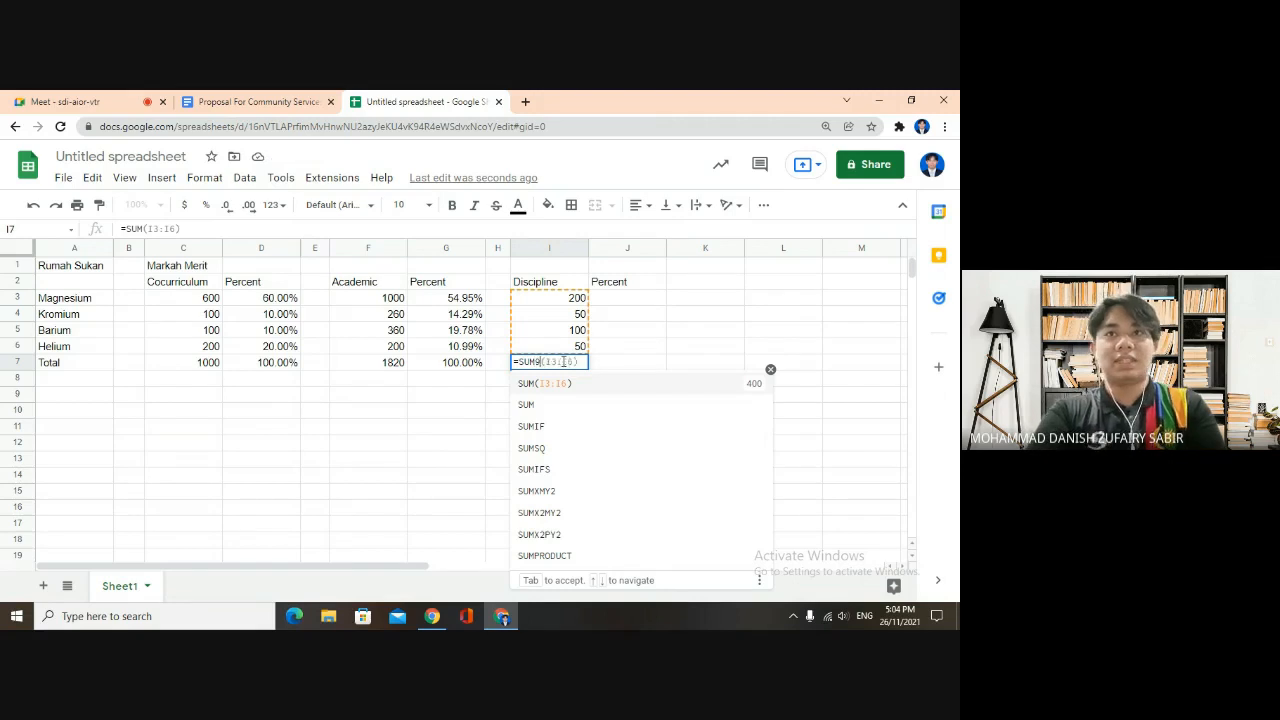
key("BackSpace")
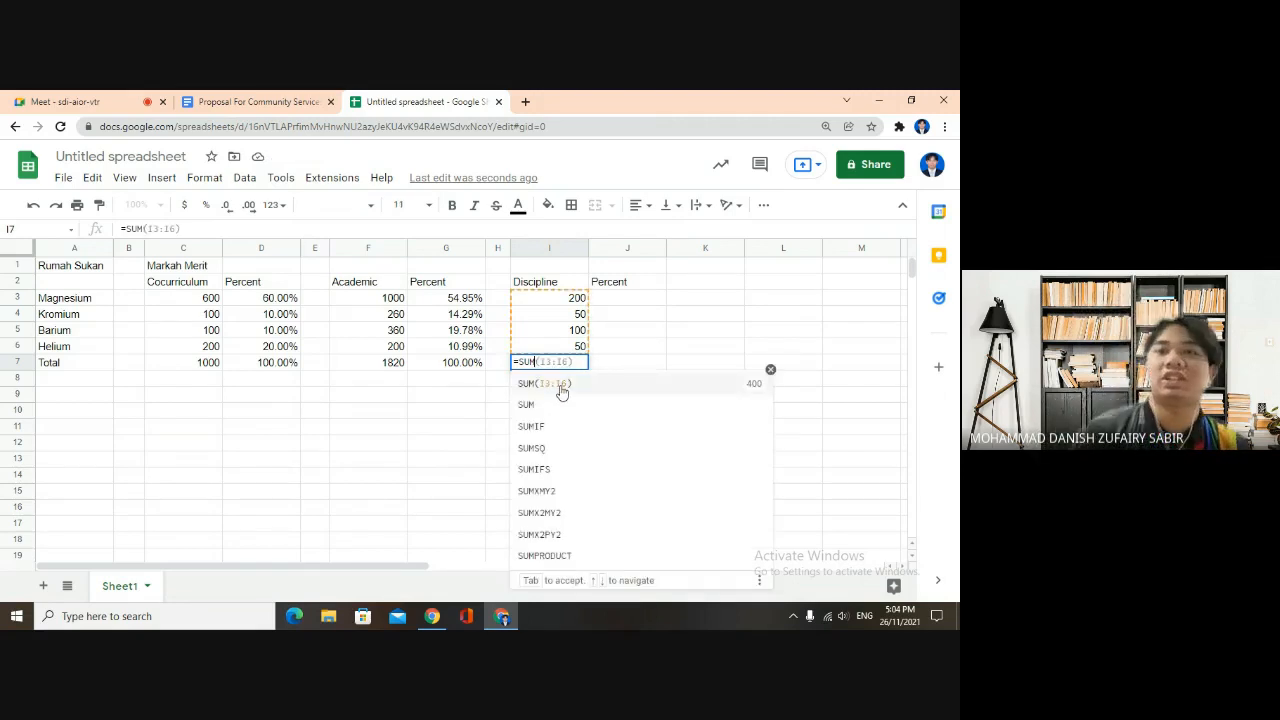
left_click(561, 388)
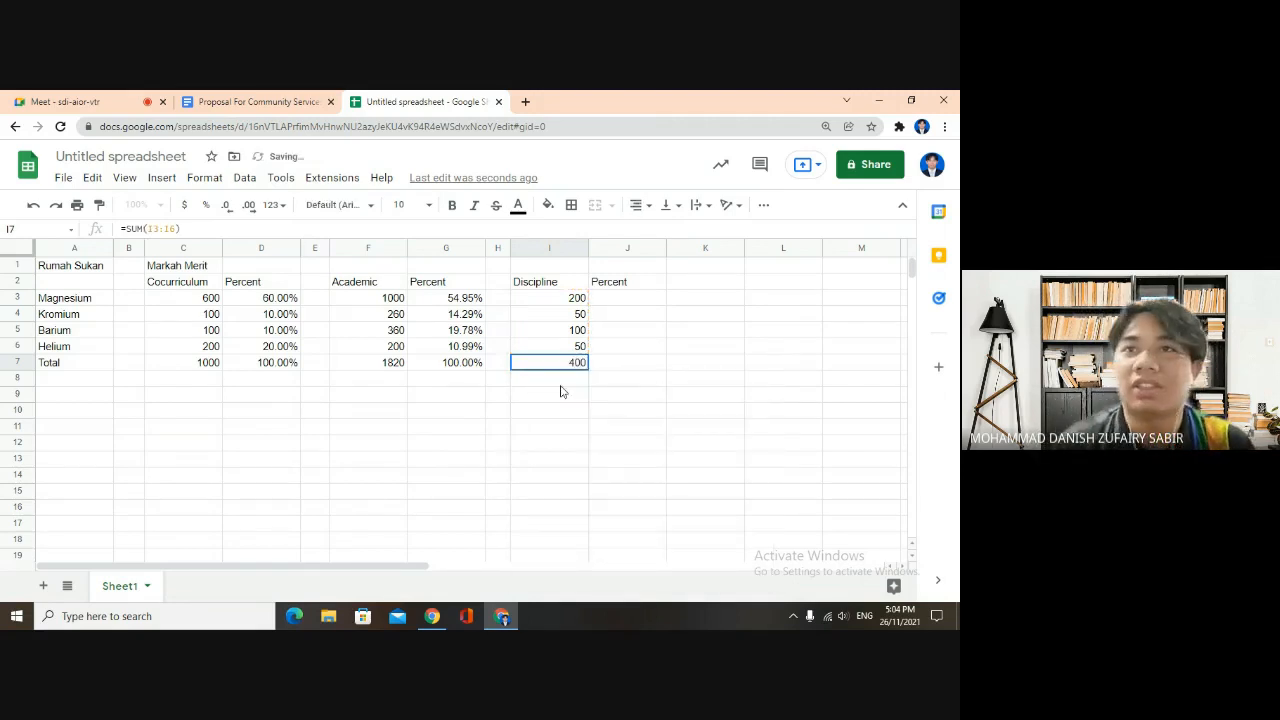
left_click(640, 286)
mouse_move(640, 289)
left_mouse_down()
mouse_move(629, 305)
mouse_move(628, 288)
left_mouse_up()
left_click(625, 301)
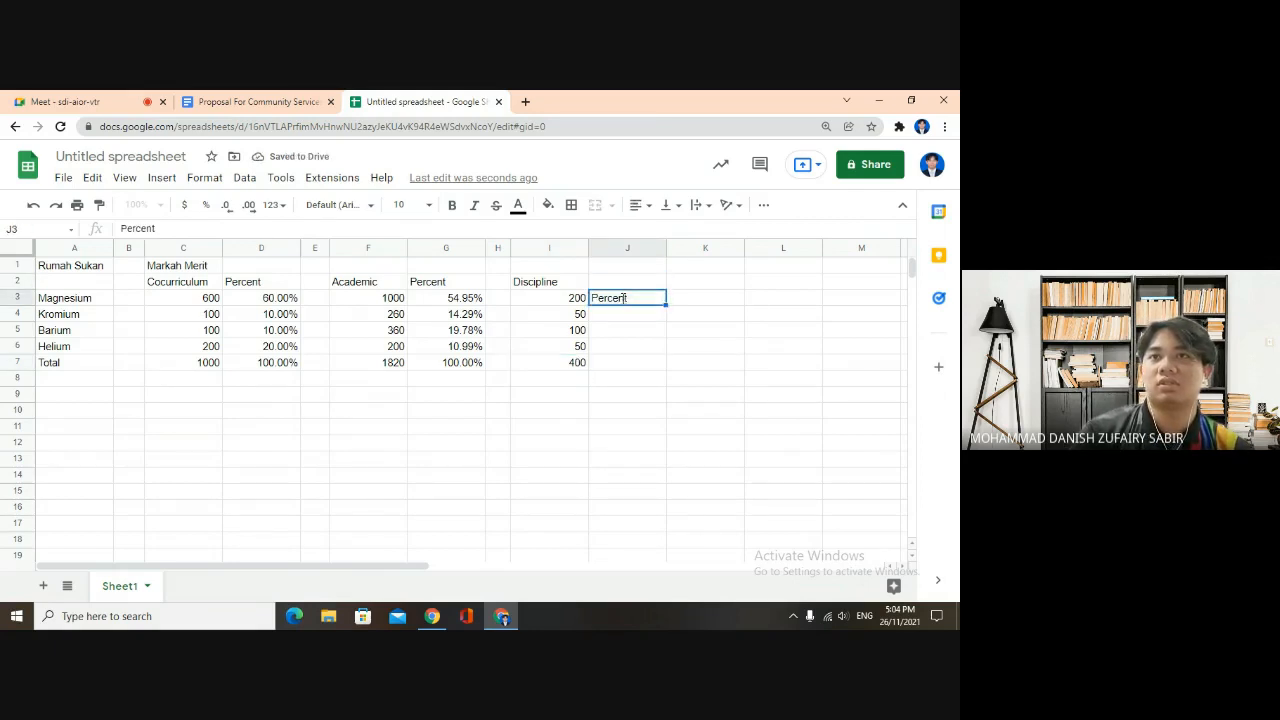
double_click(623, 298)
key("BackSpace")
key("BackSpace")
key("BackSpace")
key("BackSpace")
key("BackSpace")
key("BackSpace")
key("BackSpace")
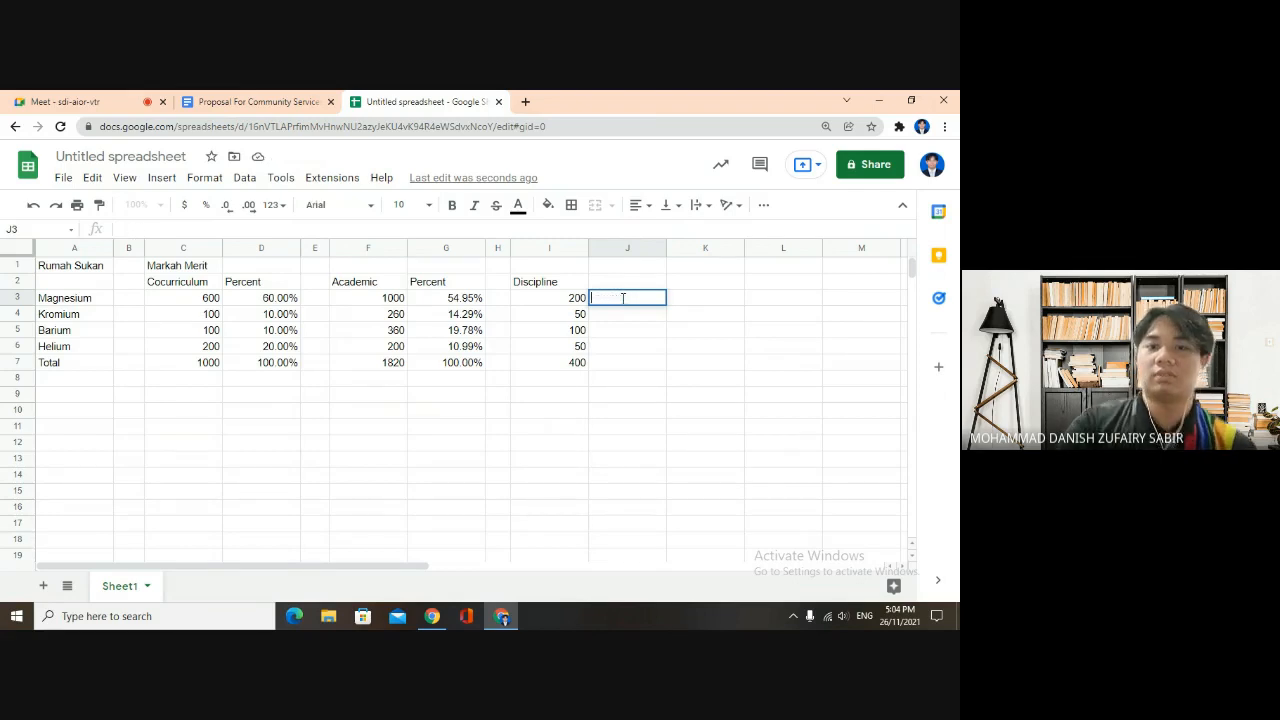
type("PE")
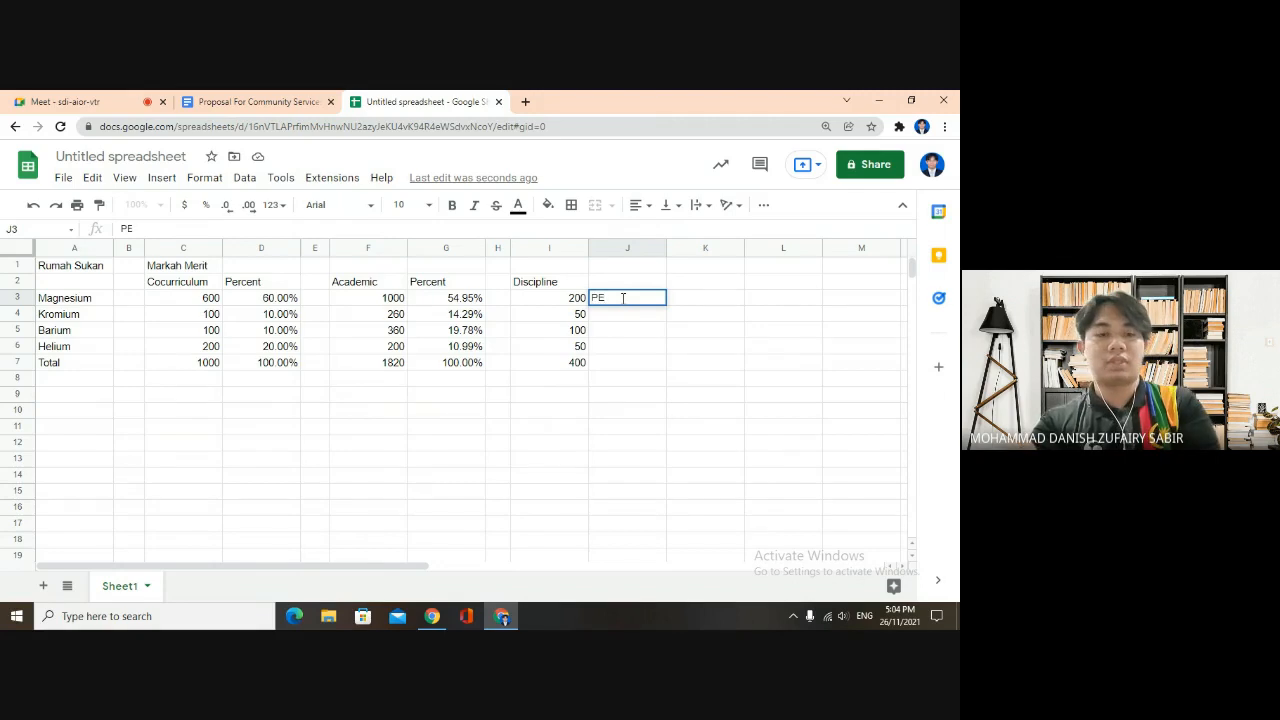
key("BackSpace")
type("erc")
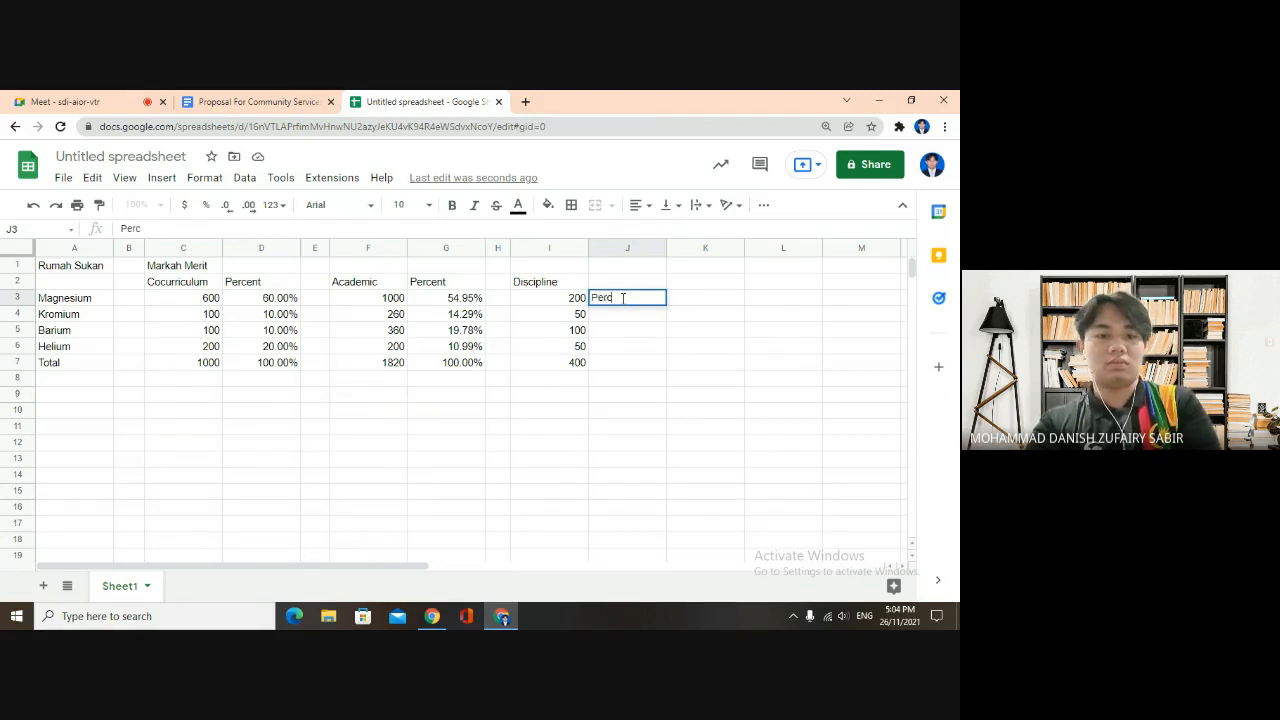
type("ent")
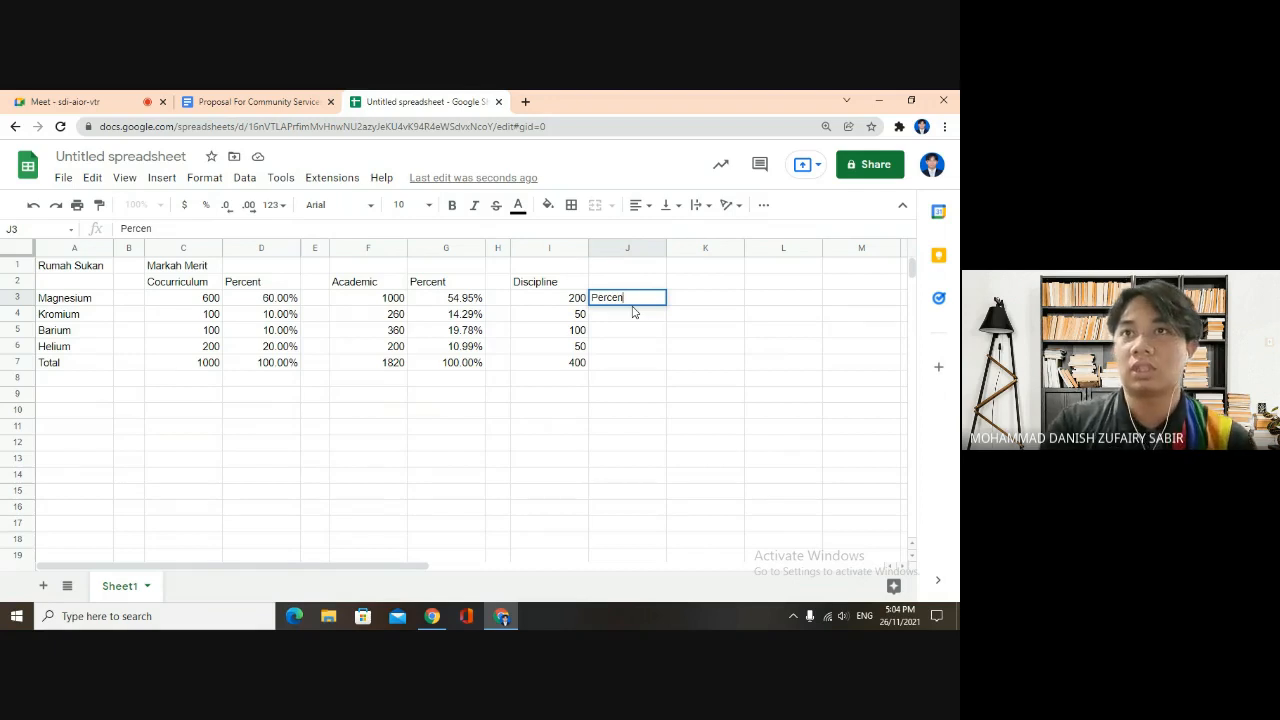
key("BackSpace")
key("BackSpace")
key("BackSpace")
key("BackSpace")
key("BackSpace")
key("BackSpace")
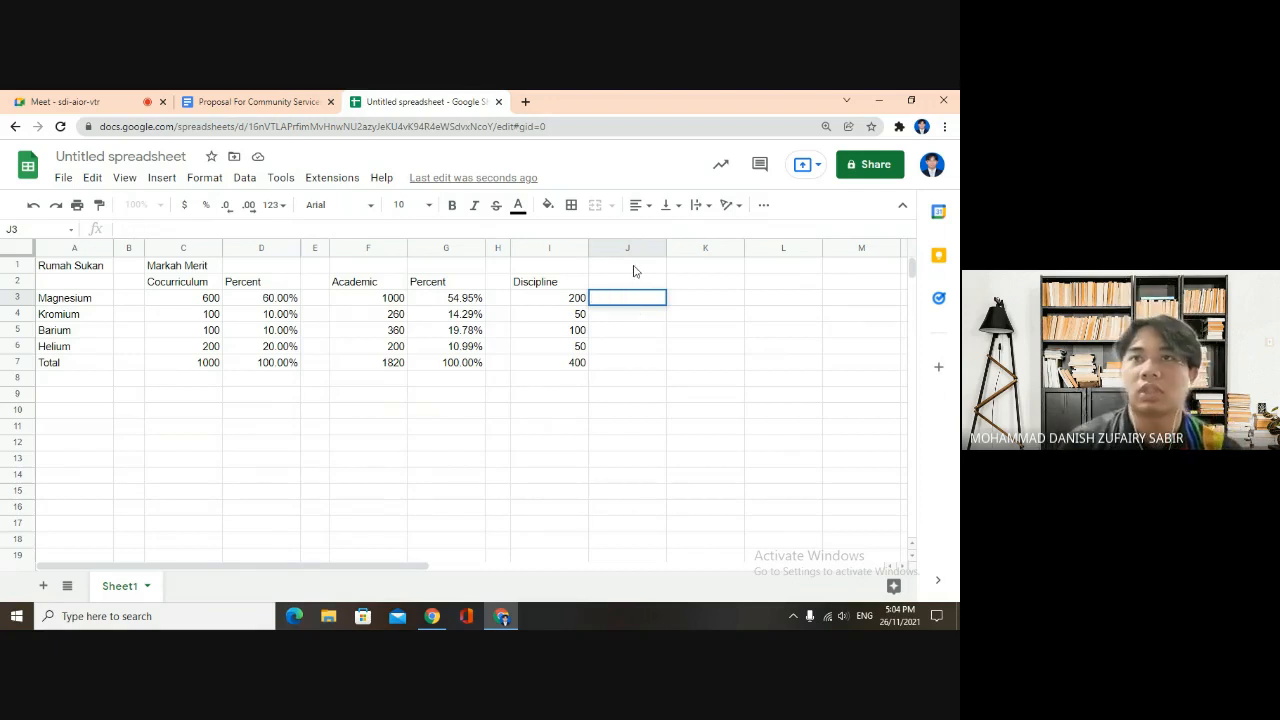
Enter the heading Percent in J2, beside the Discipline heading
left_click(629, 282)
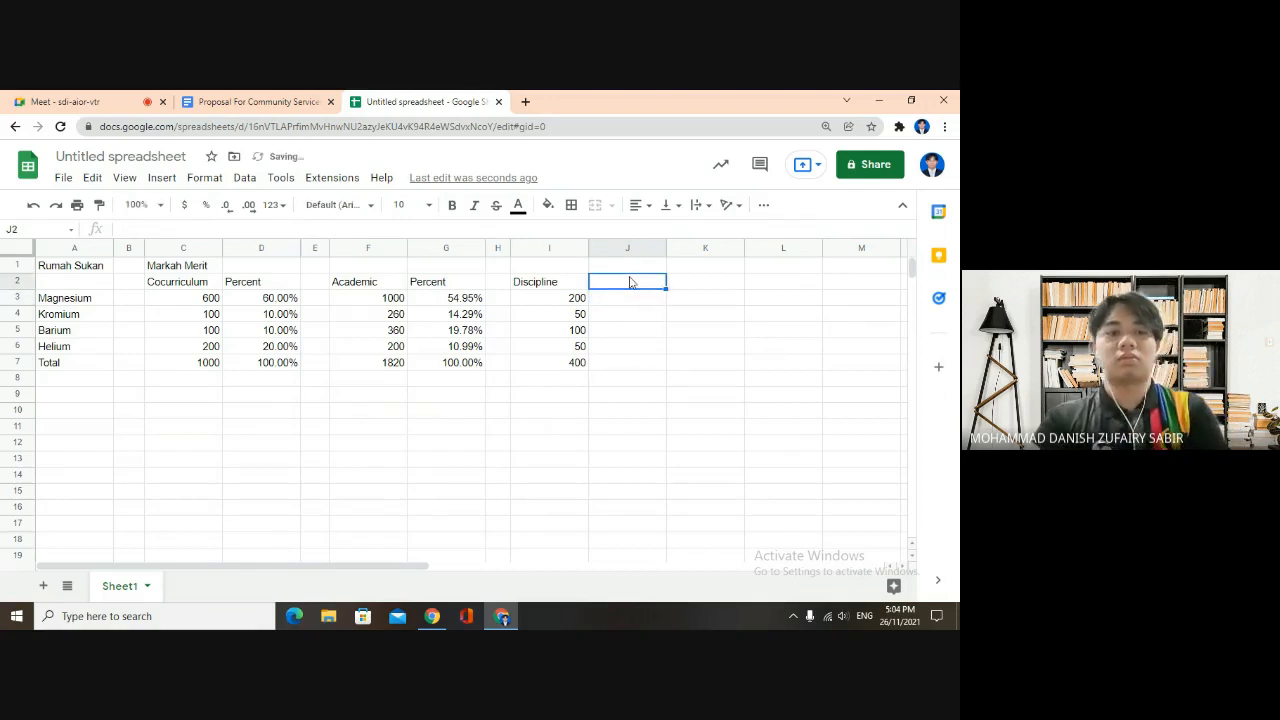
type("Perce")
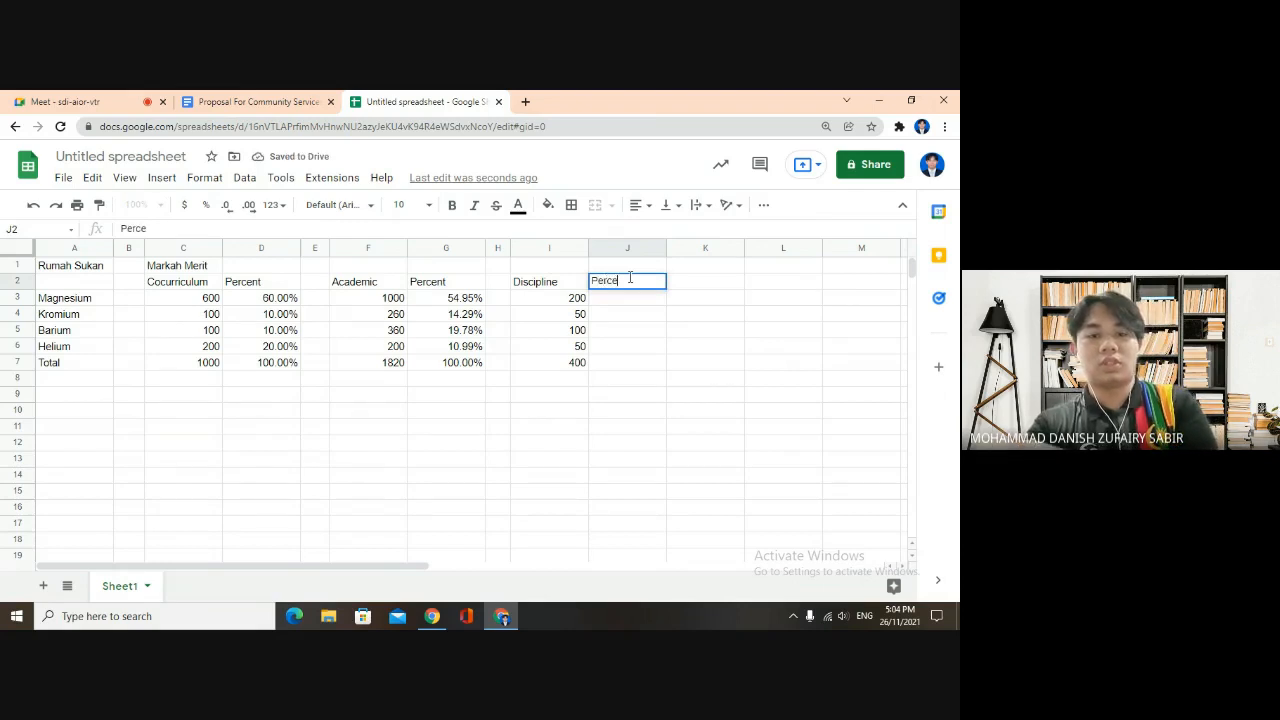
type("nt")
key("Return")
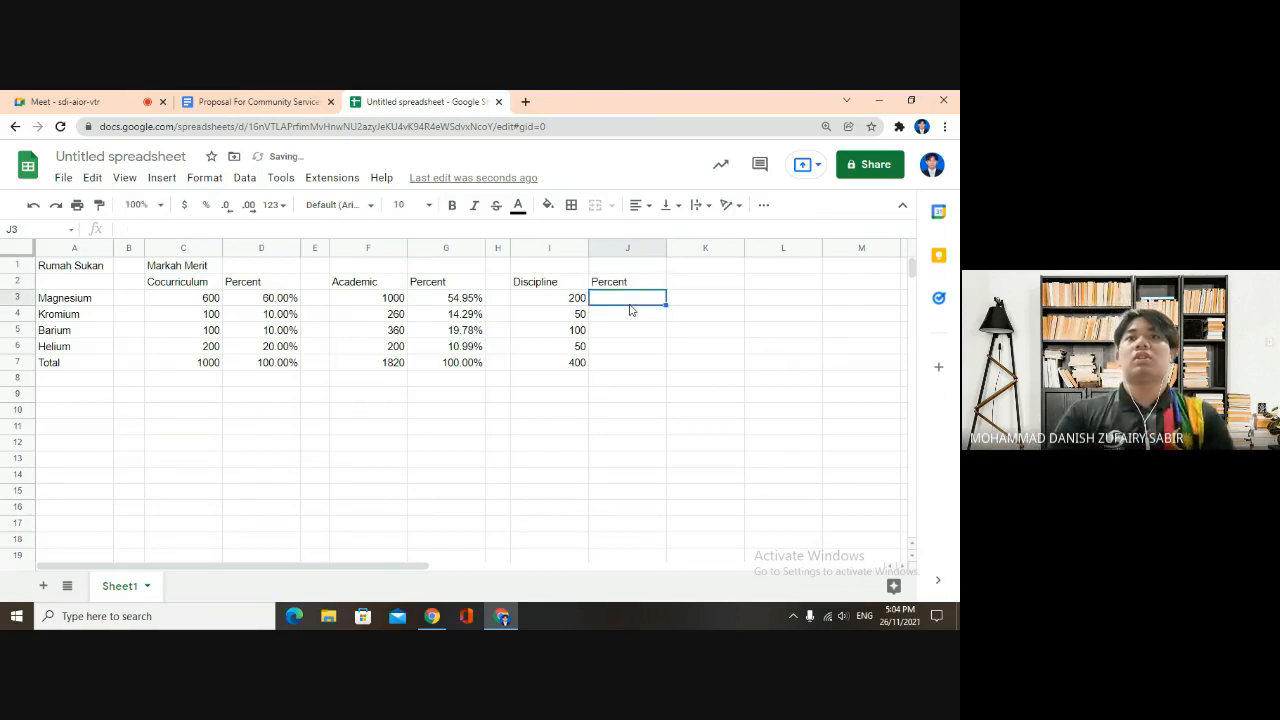
Calculate Magnesium's discipline percentage in J3 with the formula =I3/$I$7, and accept the suggested autofill for J4 to J7
double_click(630, 305)
type("=")
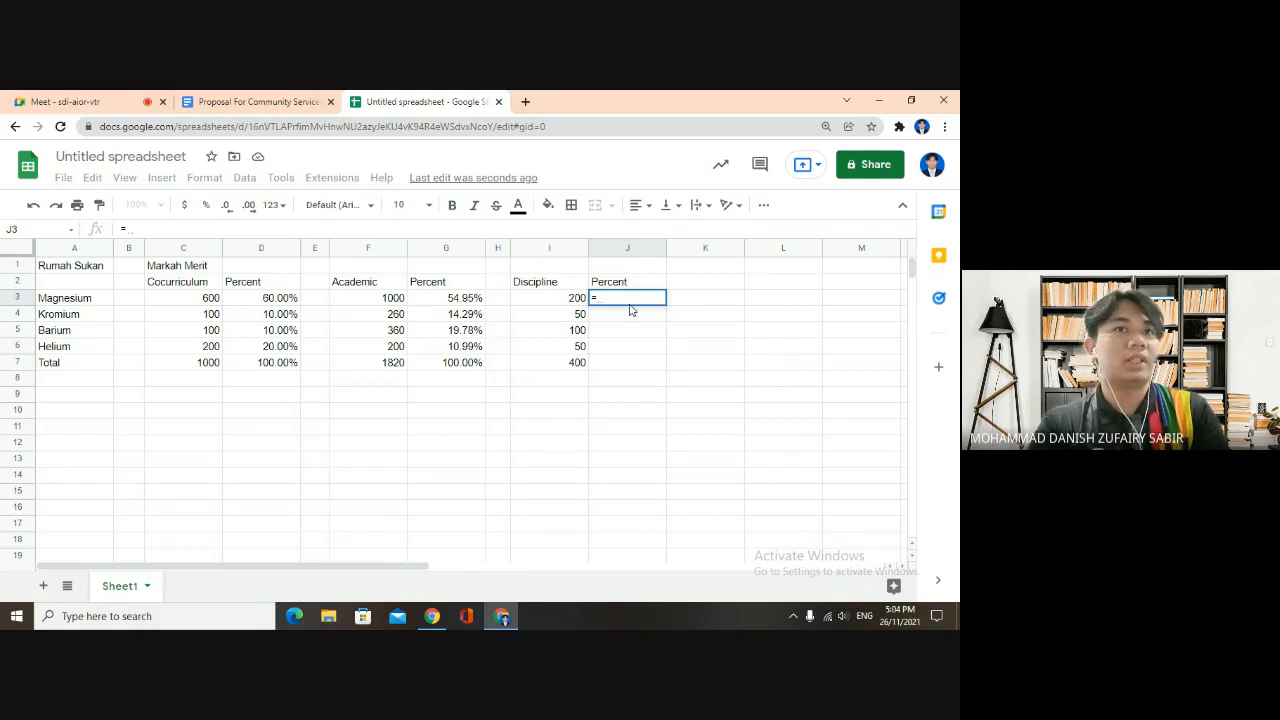
type("I")
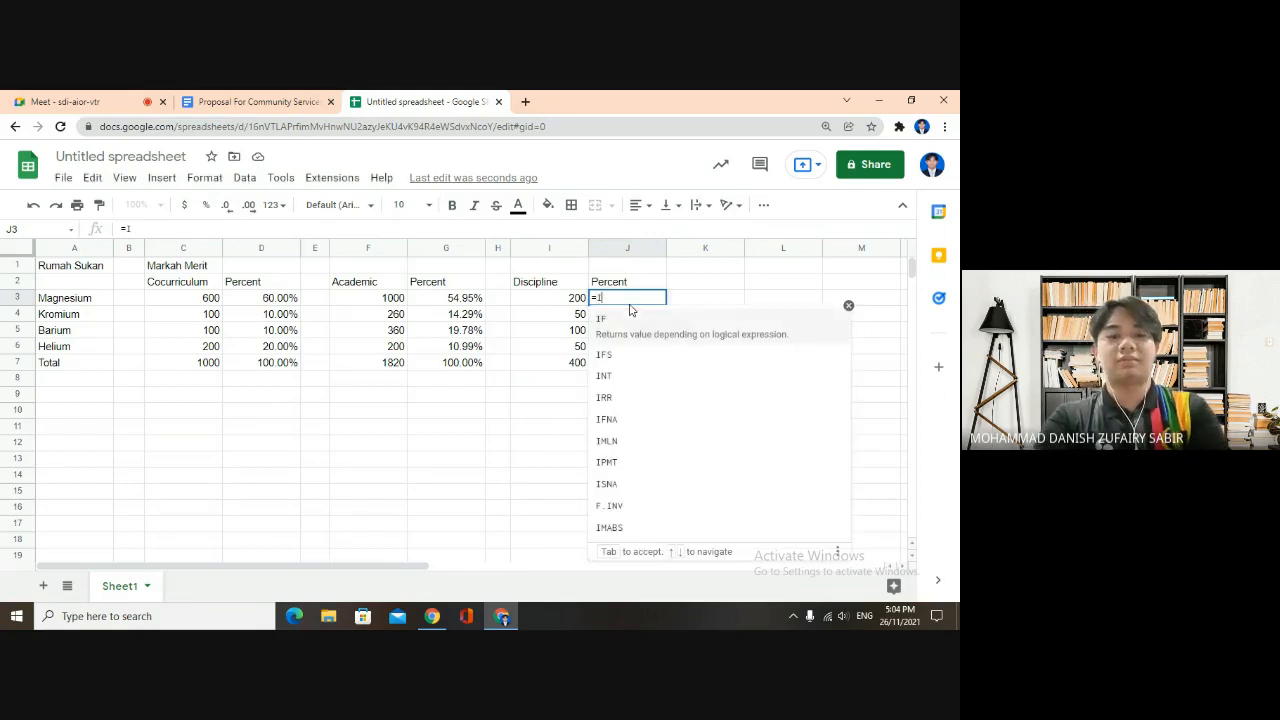
type("3")
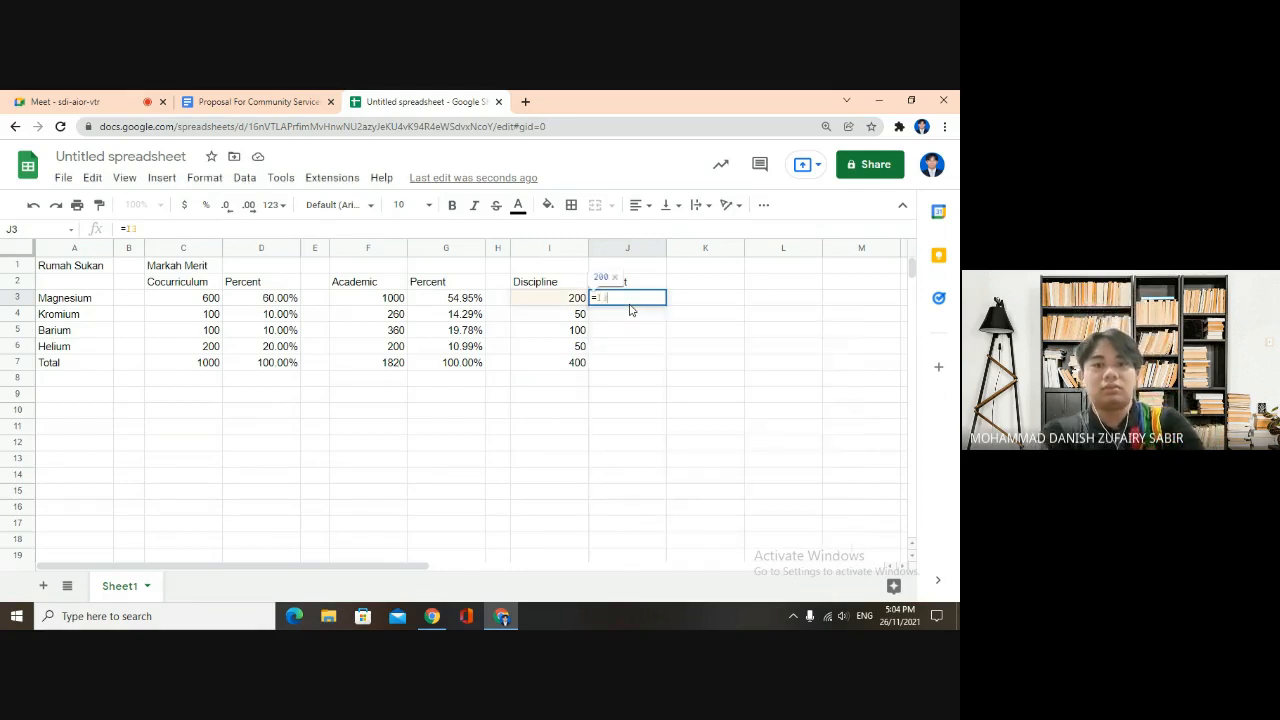
type("/")
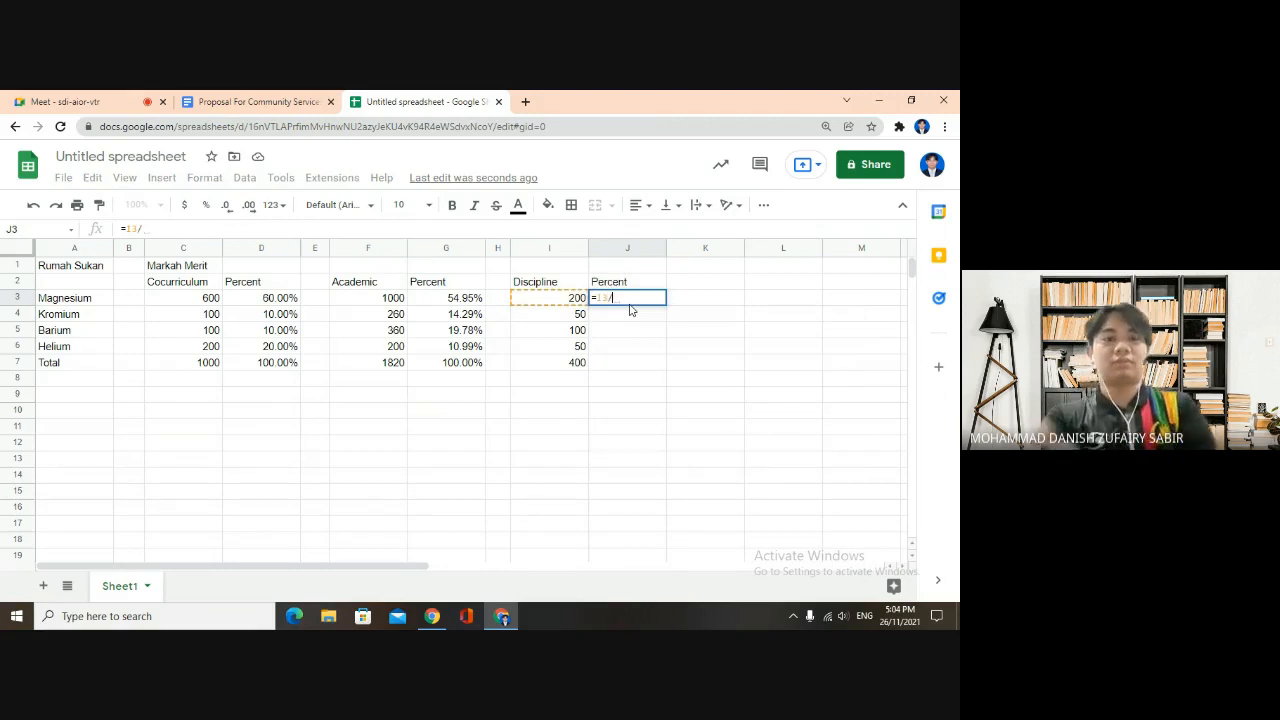
type("$")
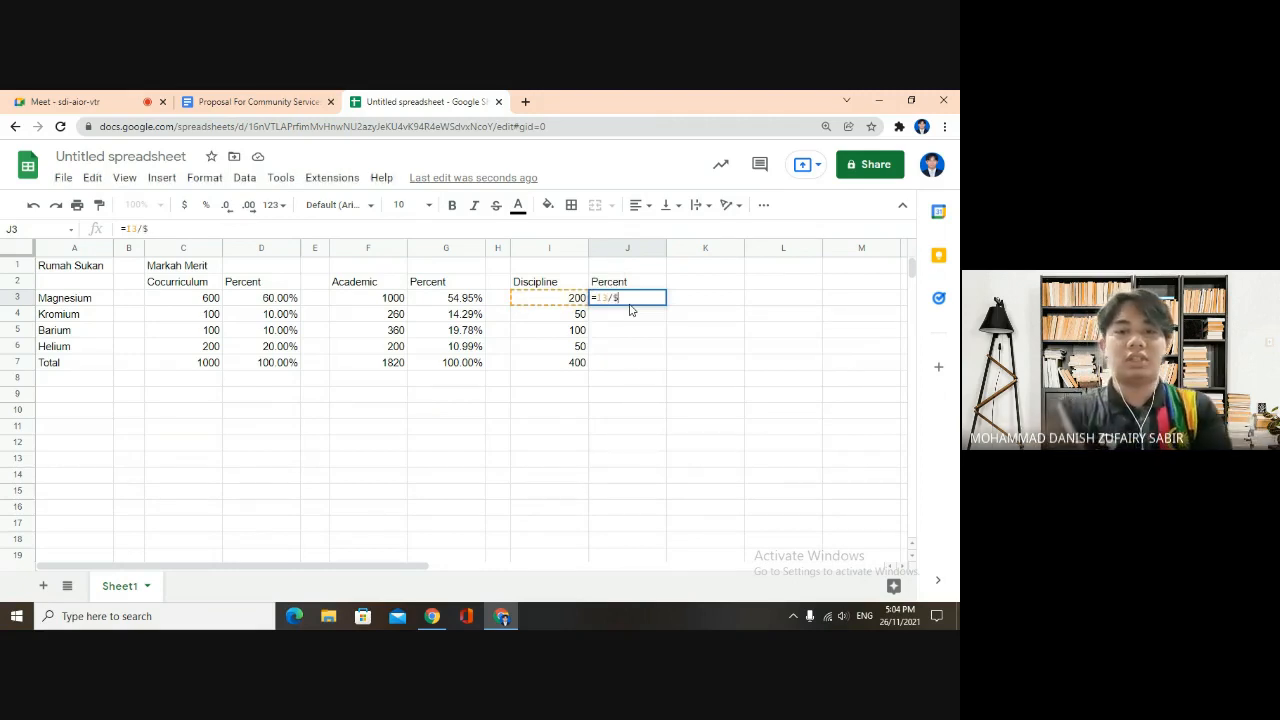
type("I$")
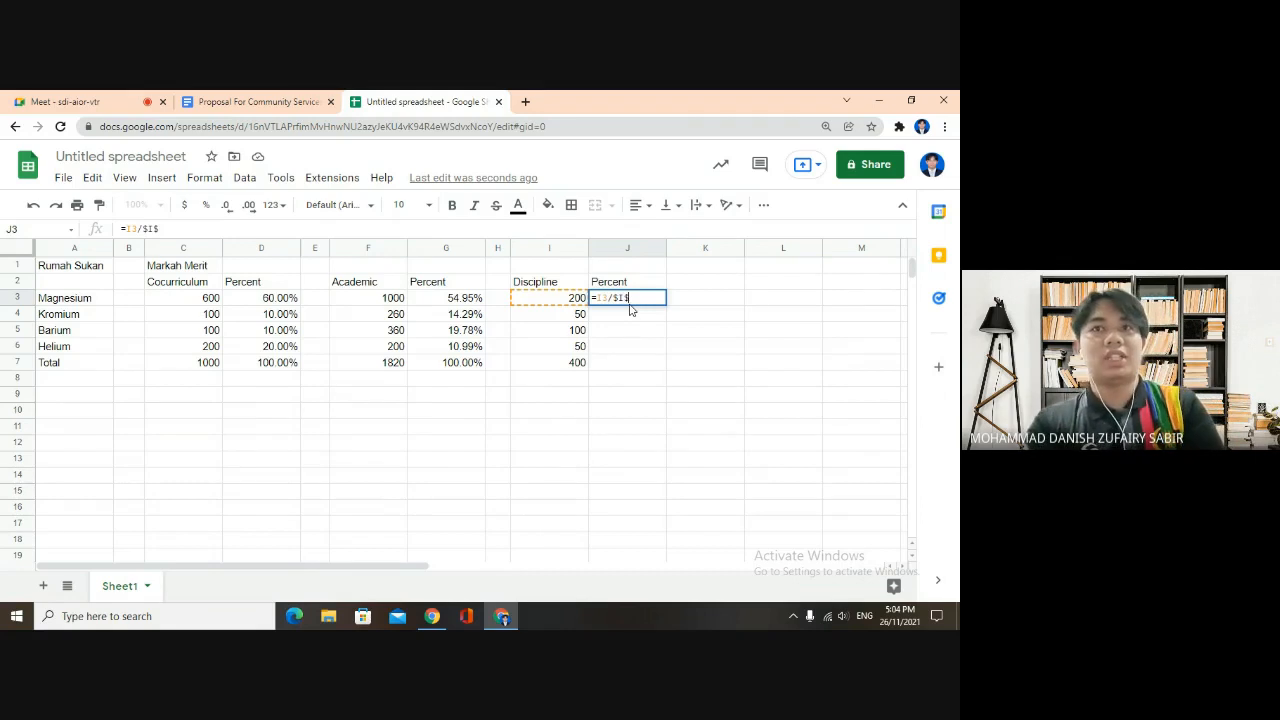
type("7")
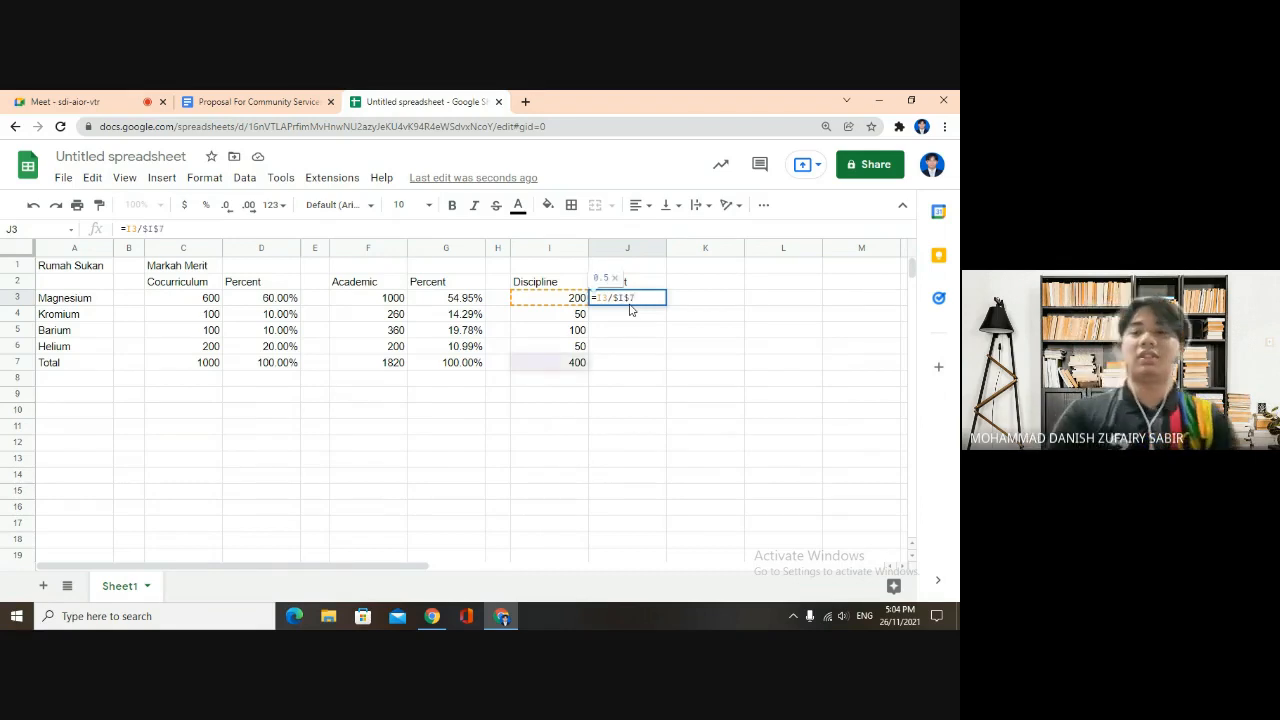
key("Return")
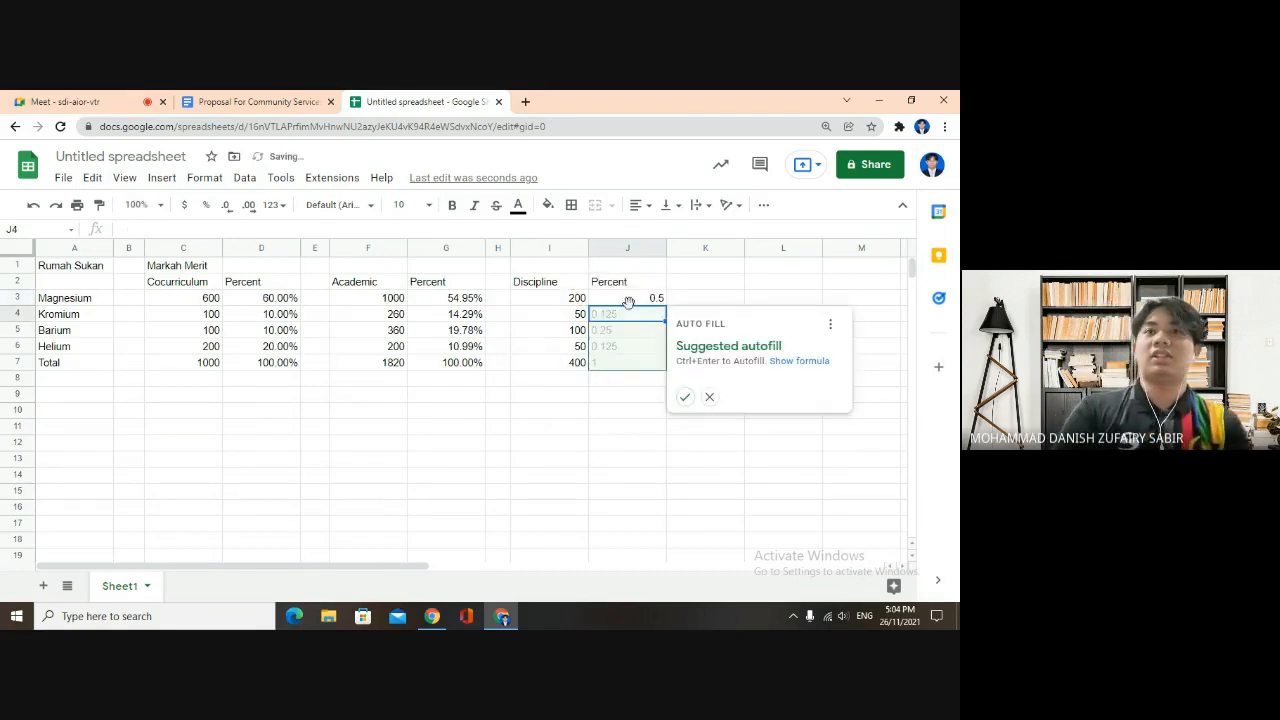
left_click(685, 398)
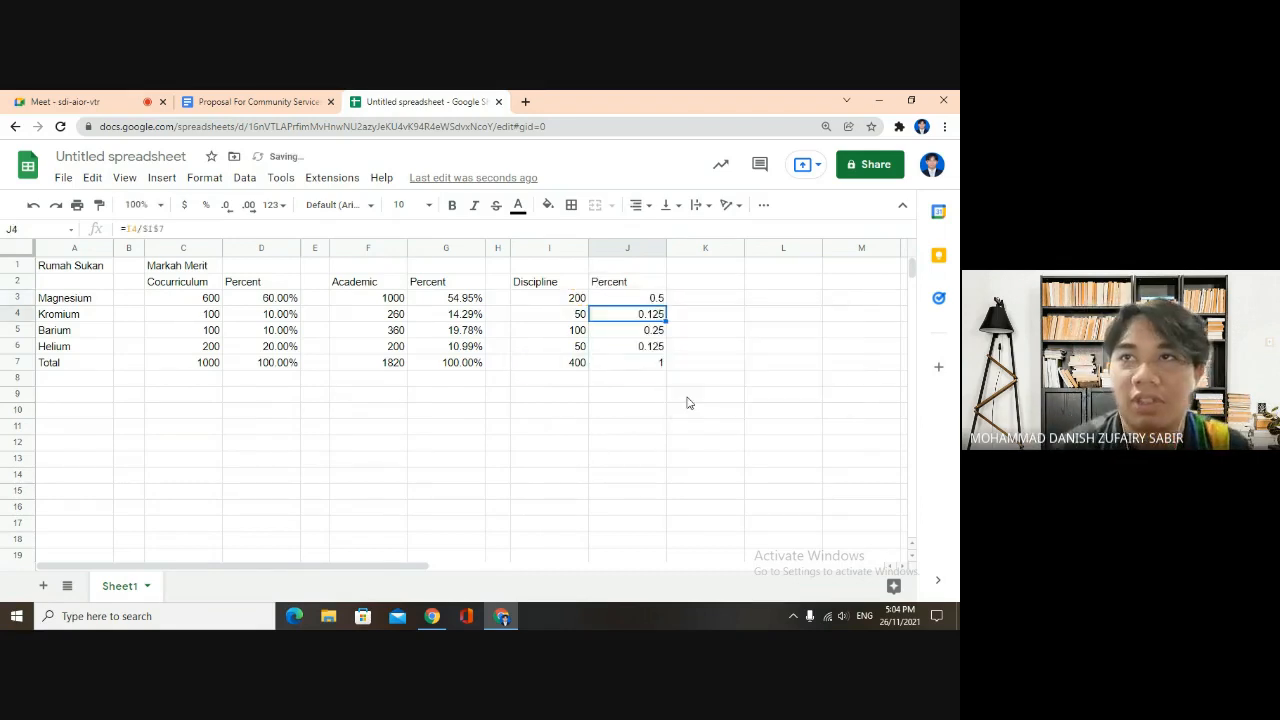
Format the discipline percentages in J3:J7 as percent
left_click(598, 299)
left_click_drag(598, 299, 625, 367)
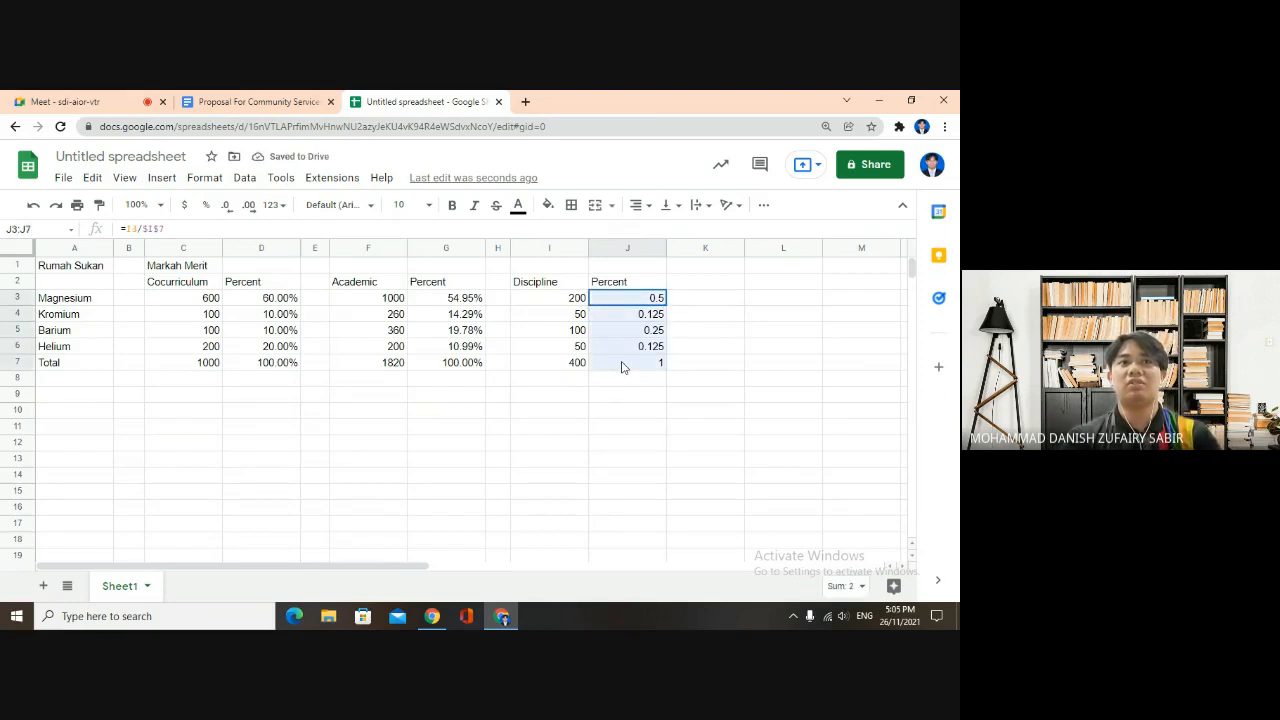
left_click(205, 206)
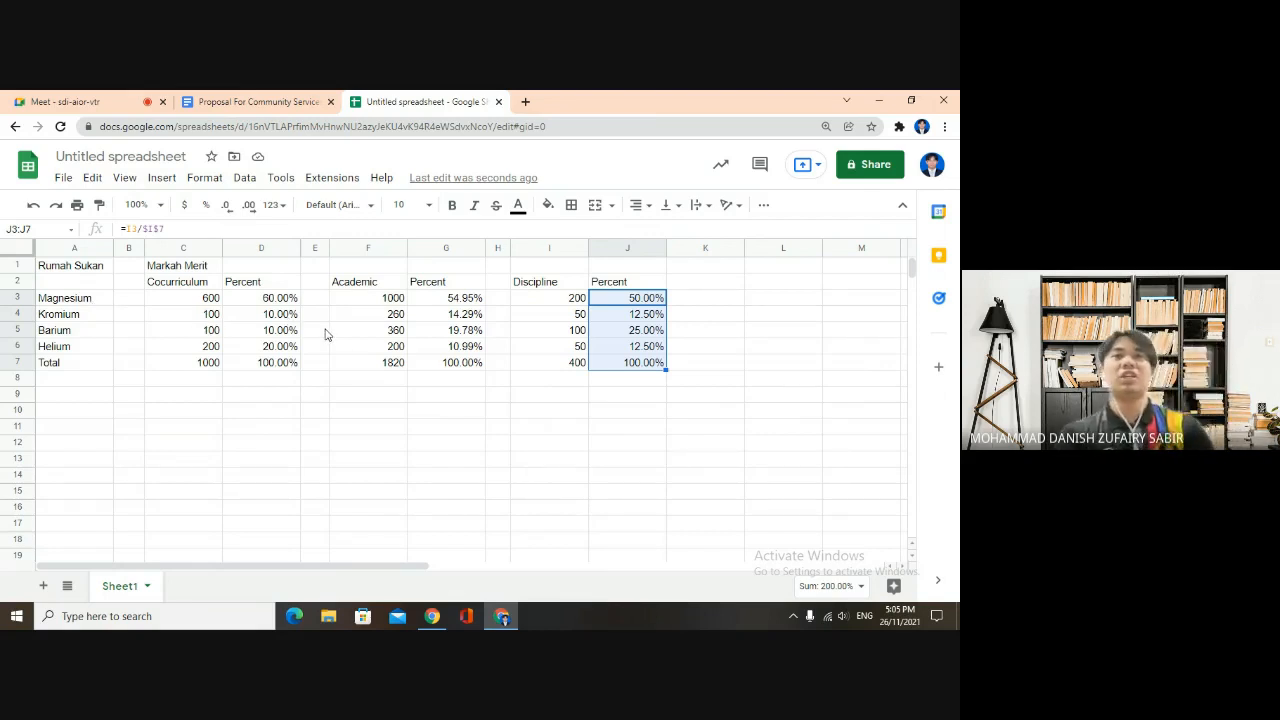
Colour the text of the house name Magnesium in A3 red and Kromium in A4 bright yellow
left_click(67, 302)
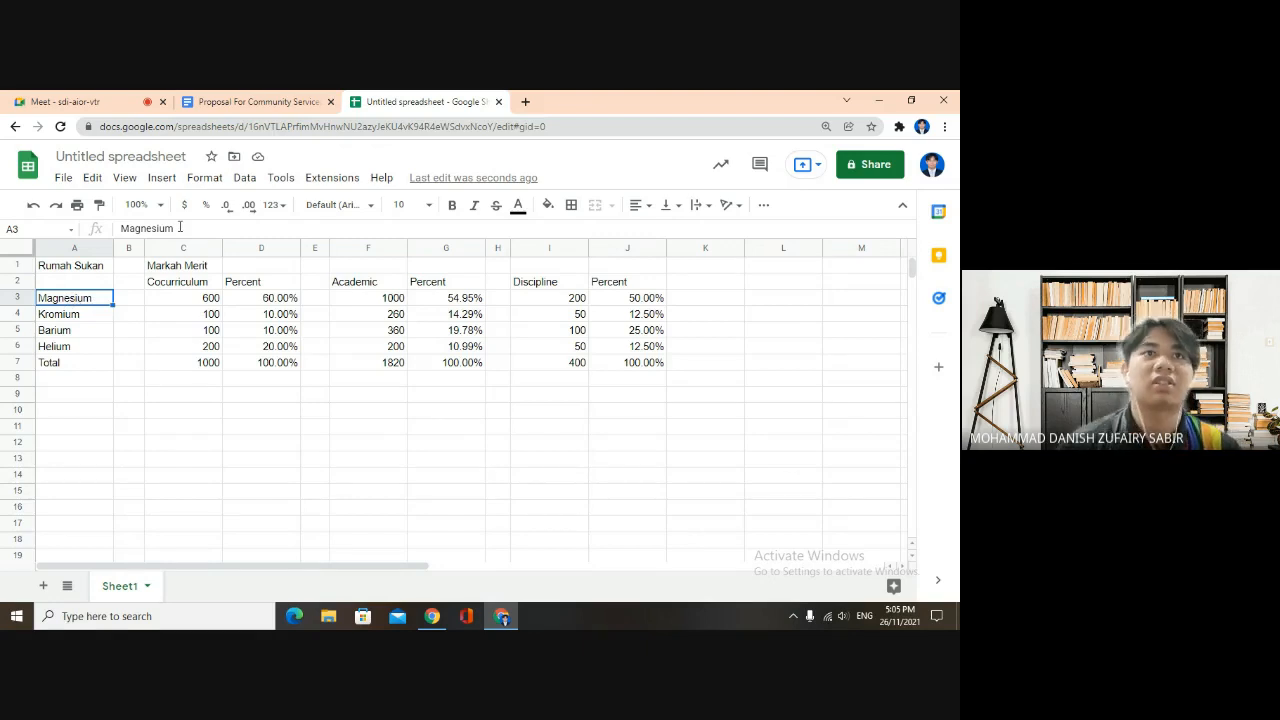
left_click_drag(179, 228, 118, 237)
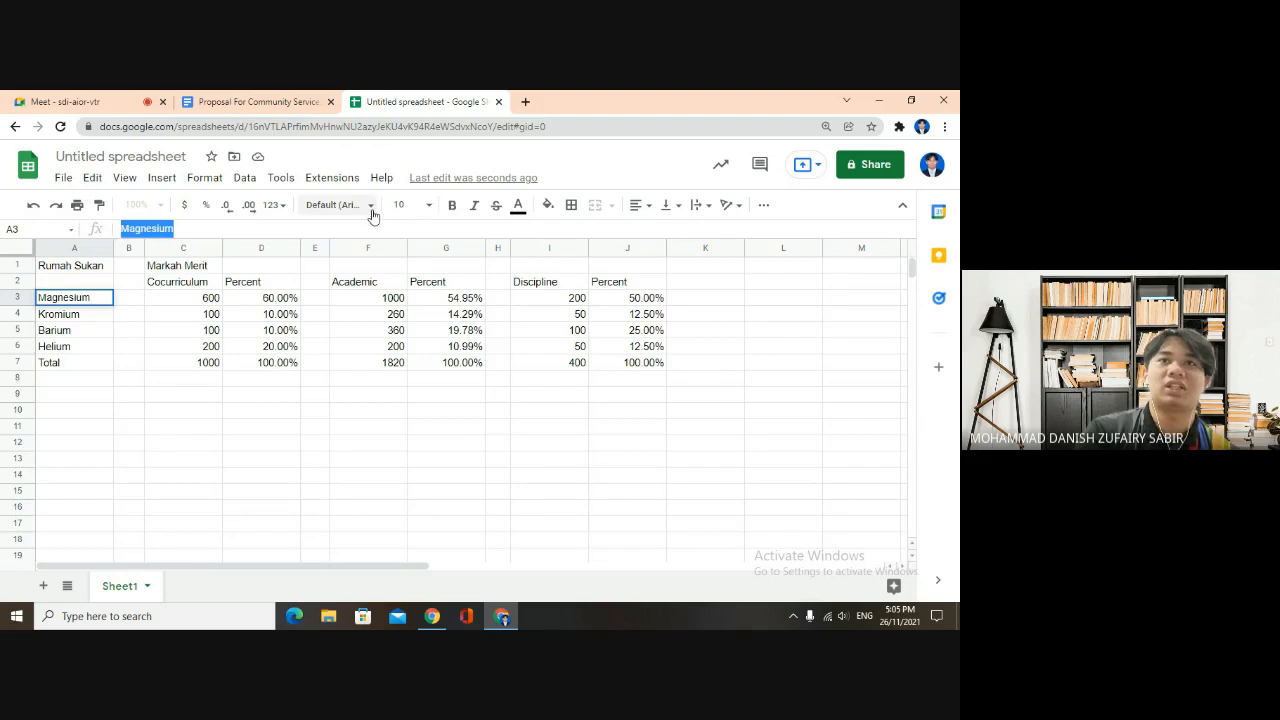
left_click(518, 207)
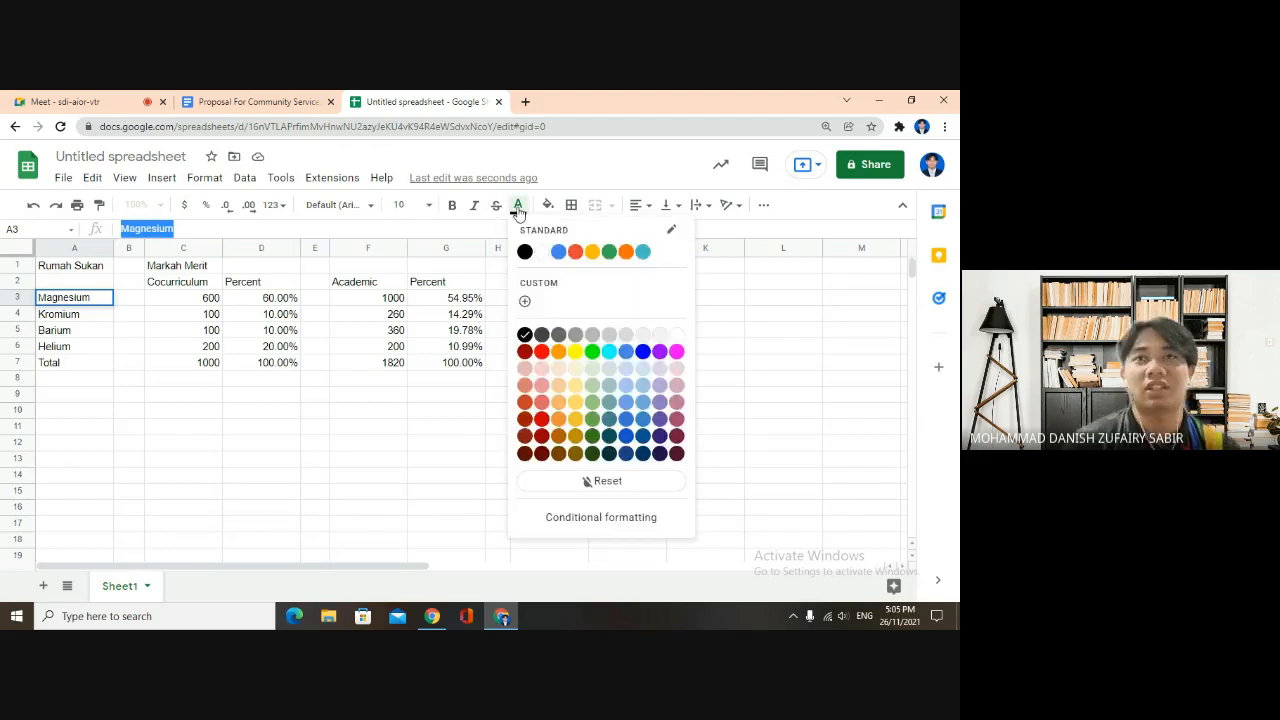
left_click(576, 256)
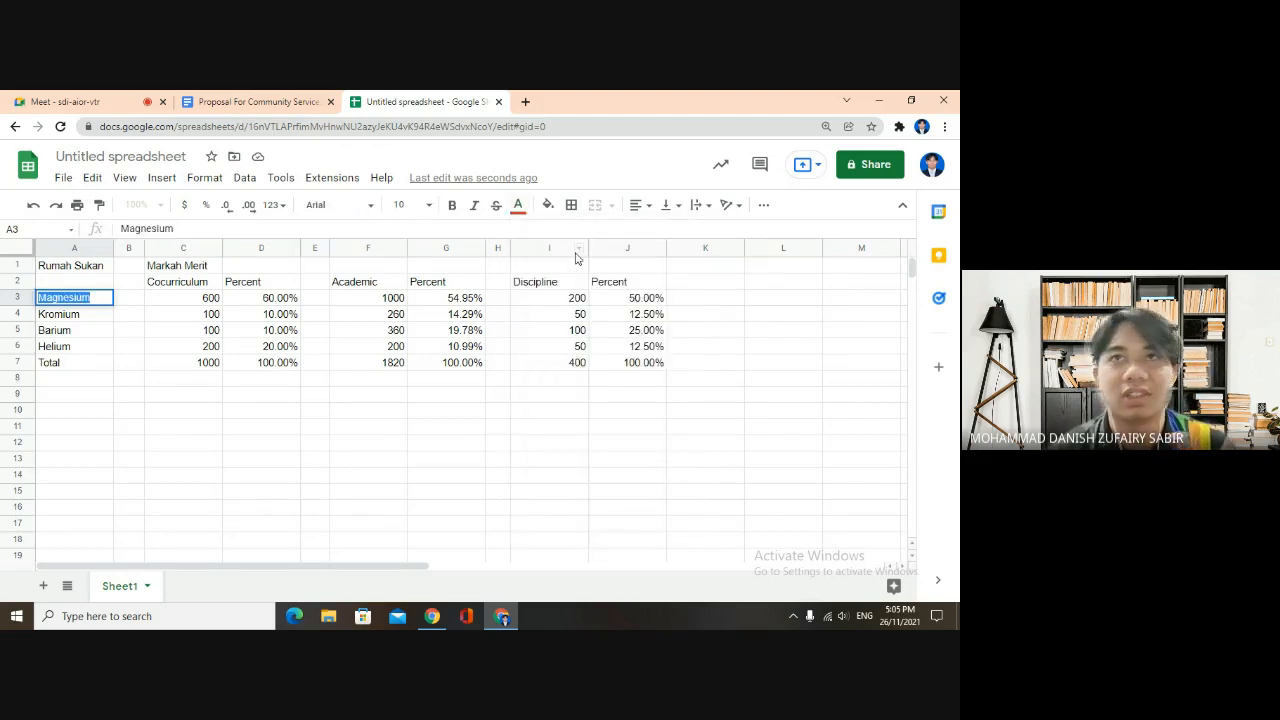
left_click(96, 317)
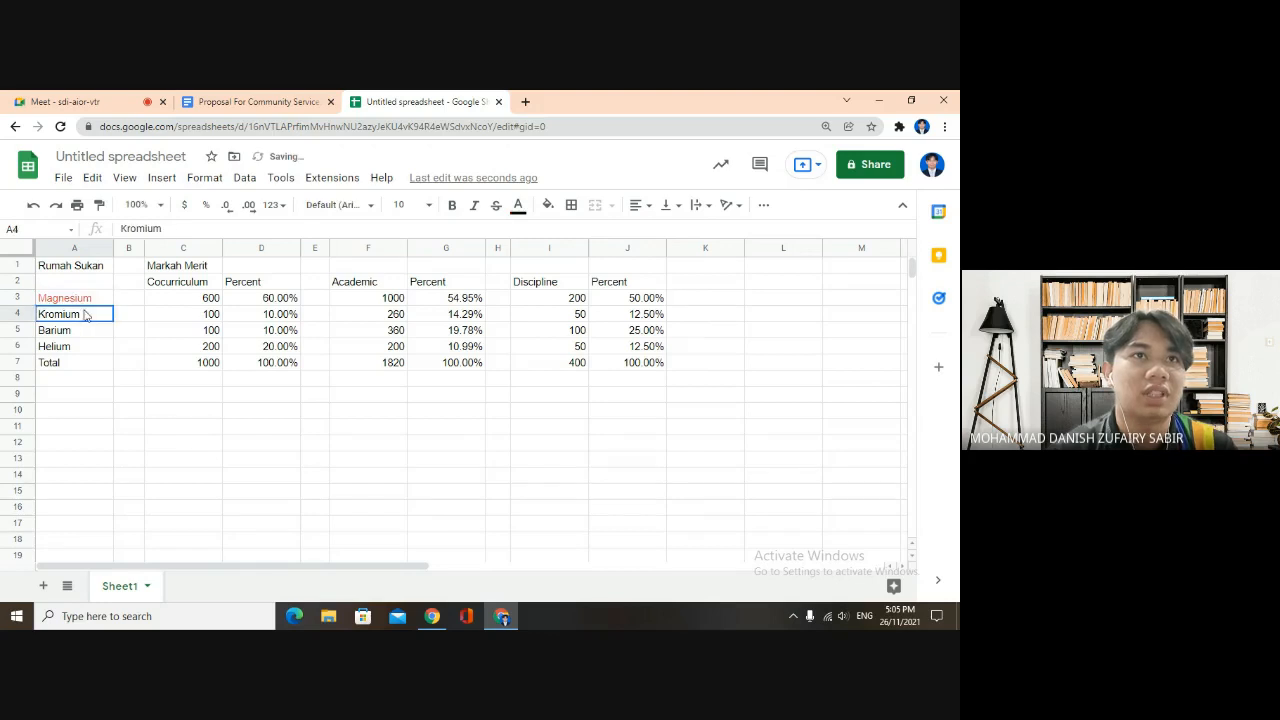
left_click_drag(165, 228, 116, 232)
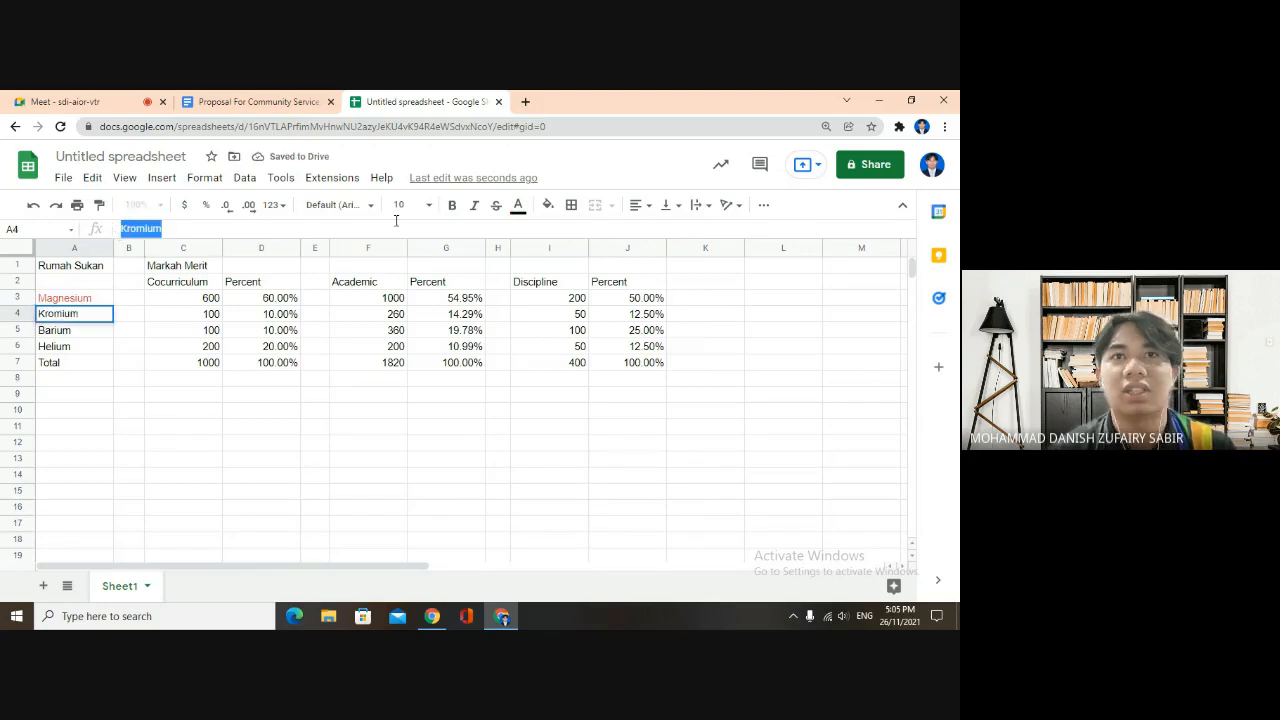
left_click(519, 210)
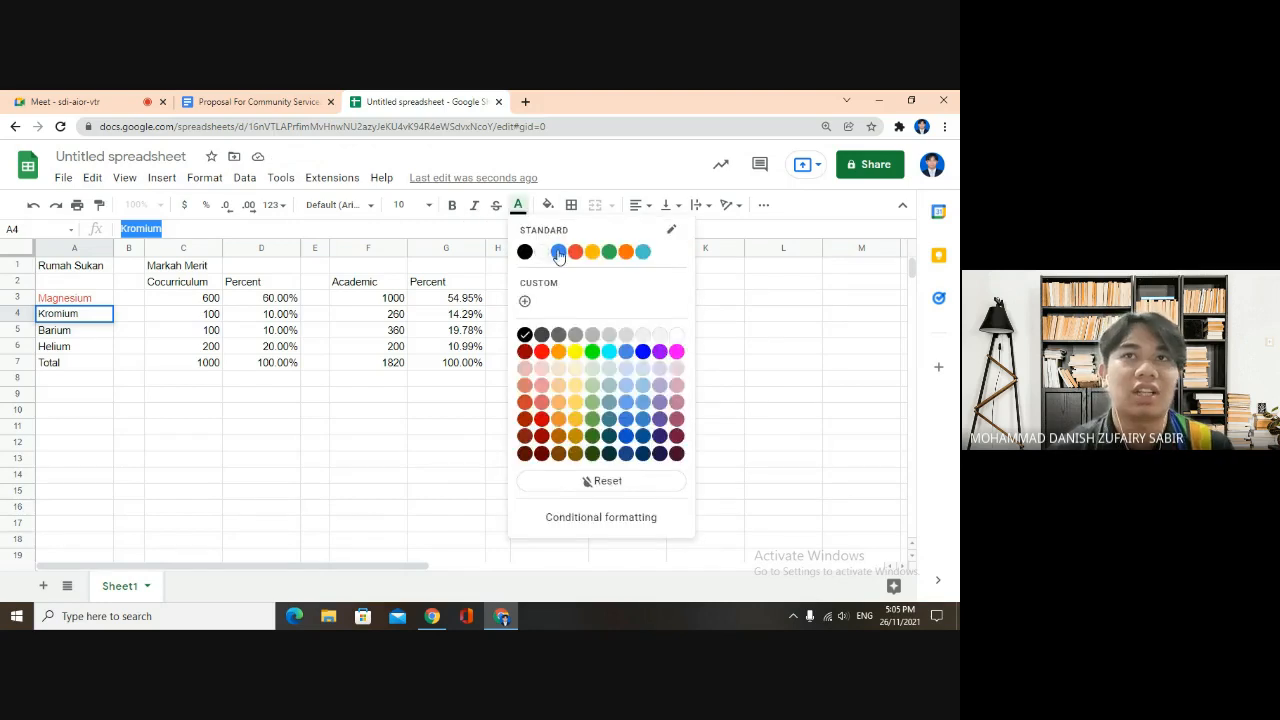
left_click(575, 351)
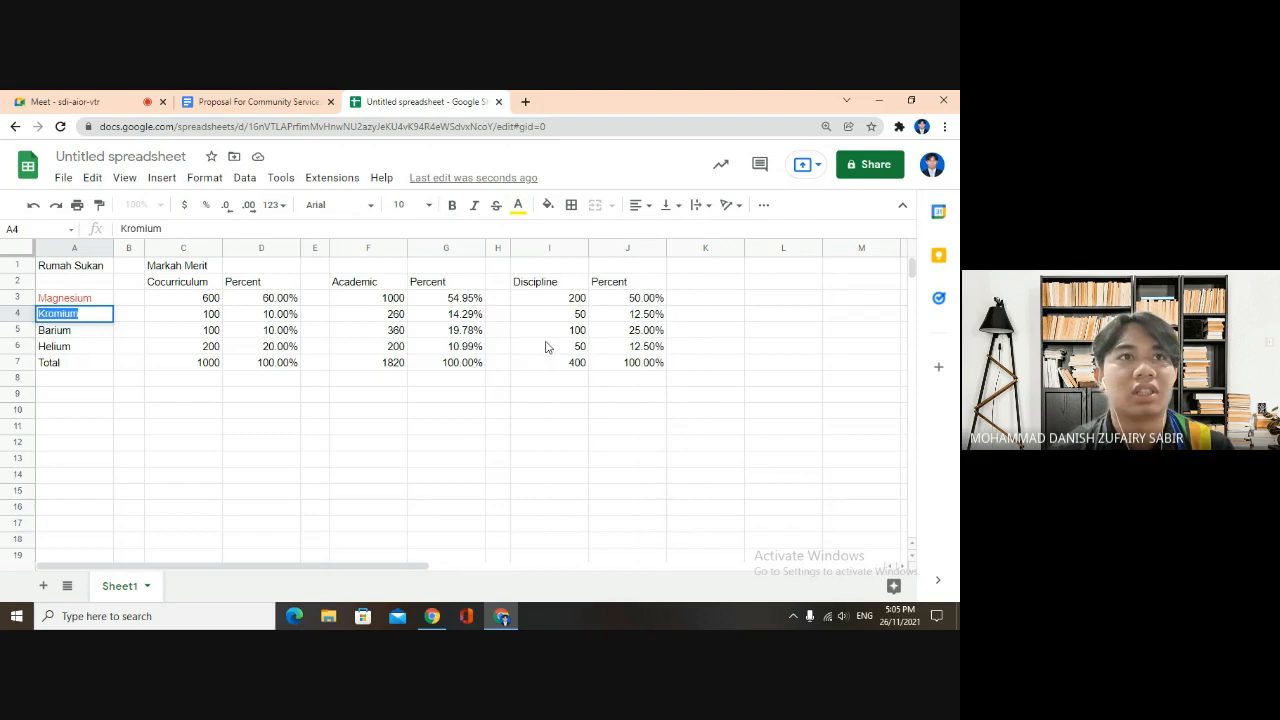
Colour the text of the house name Barium in A5 blue and Helium in A6 green
left_click(90, 334)
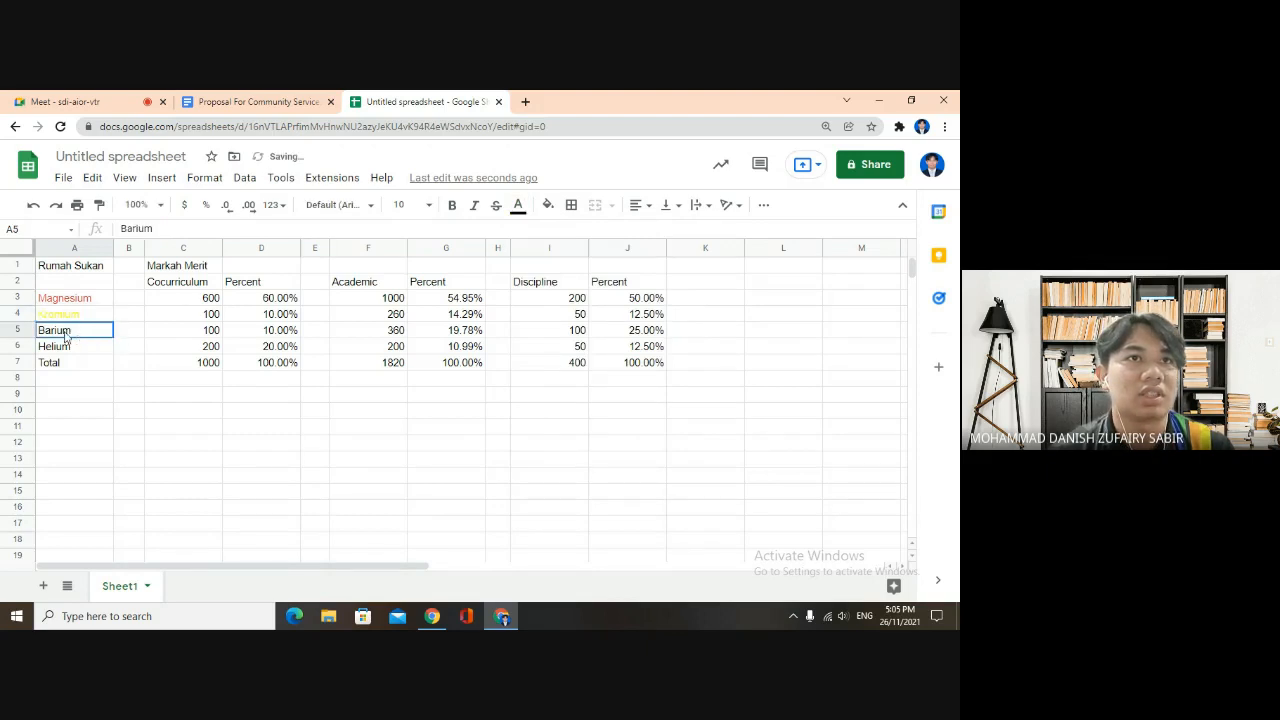
left_click(140, 228)
double_click(138, 228)
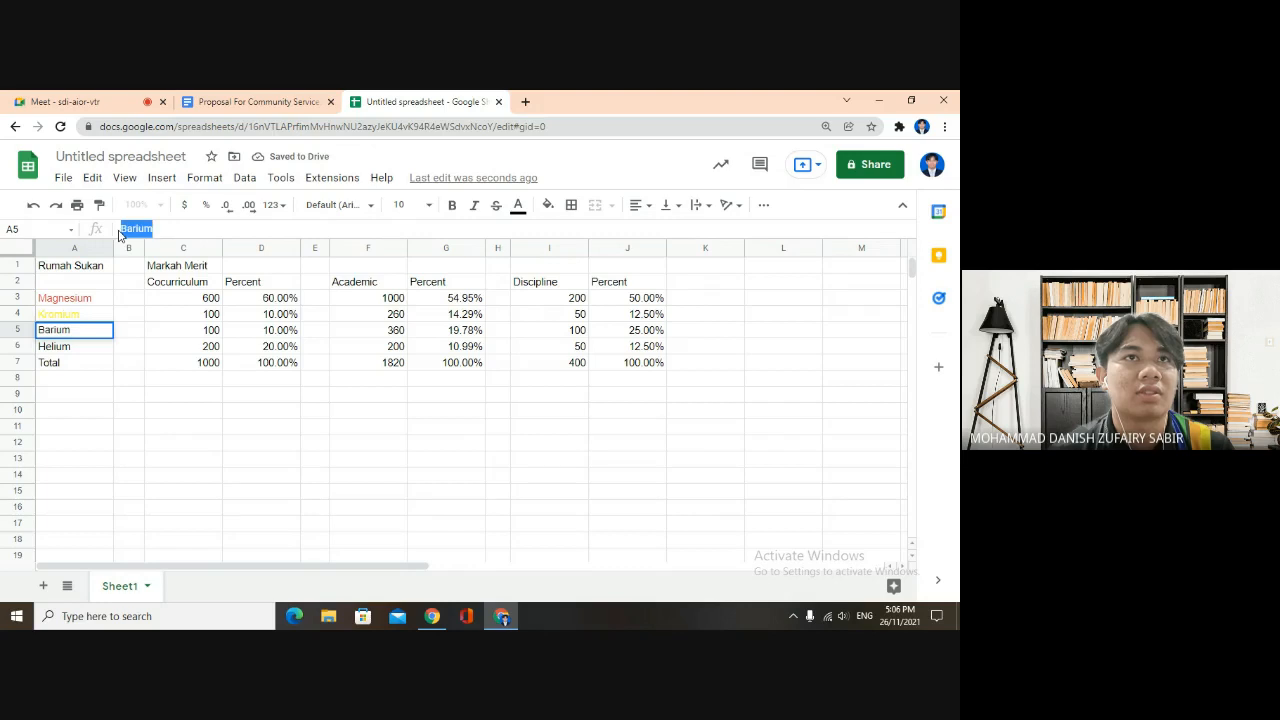
left_click(520, 210)
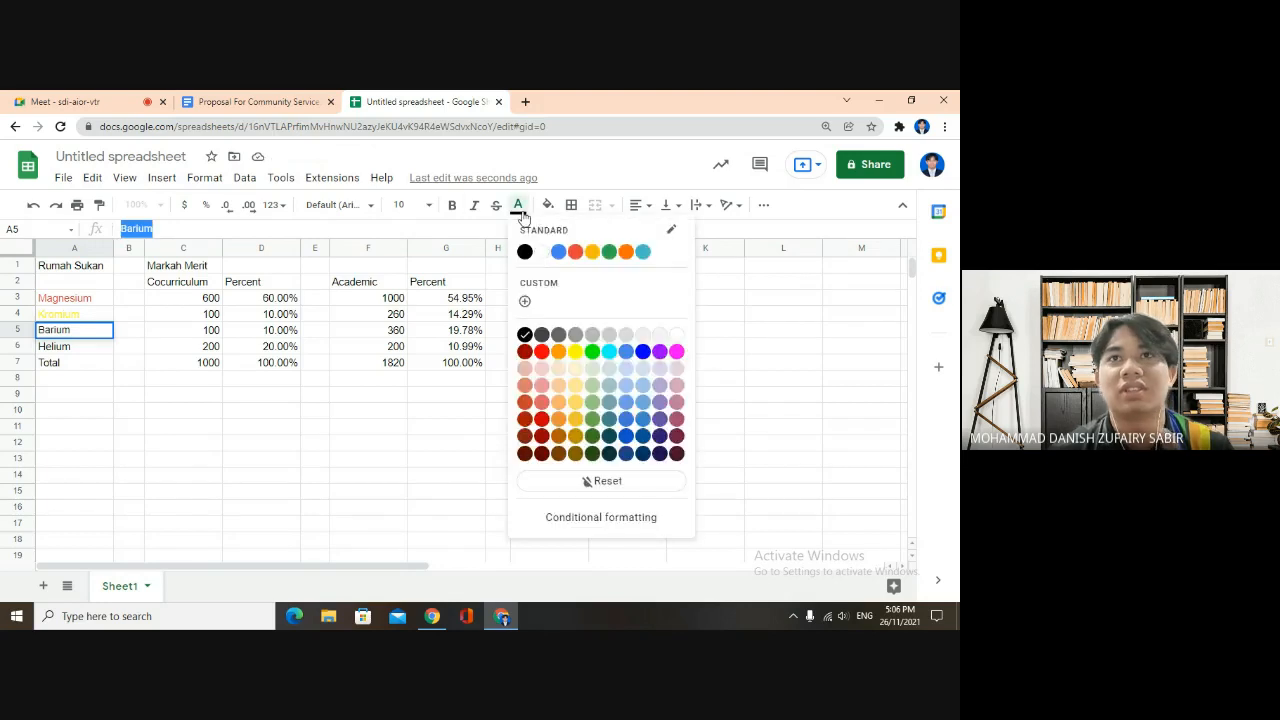
left_click(558, 253)
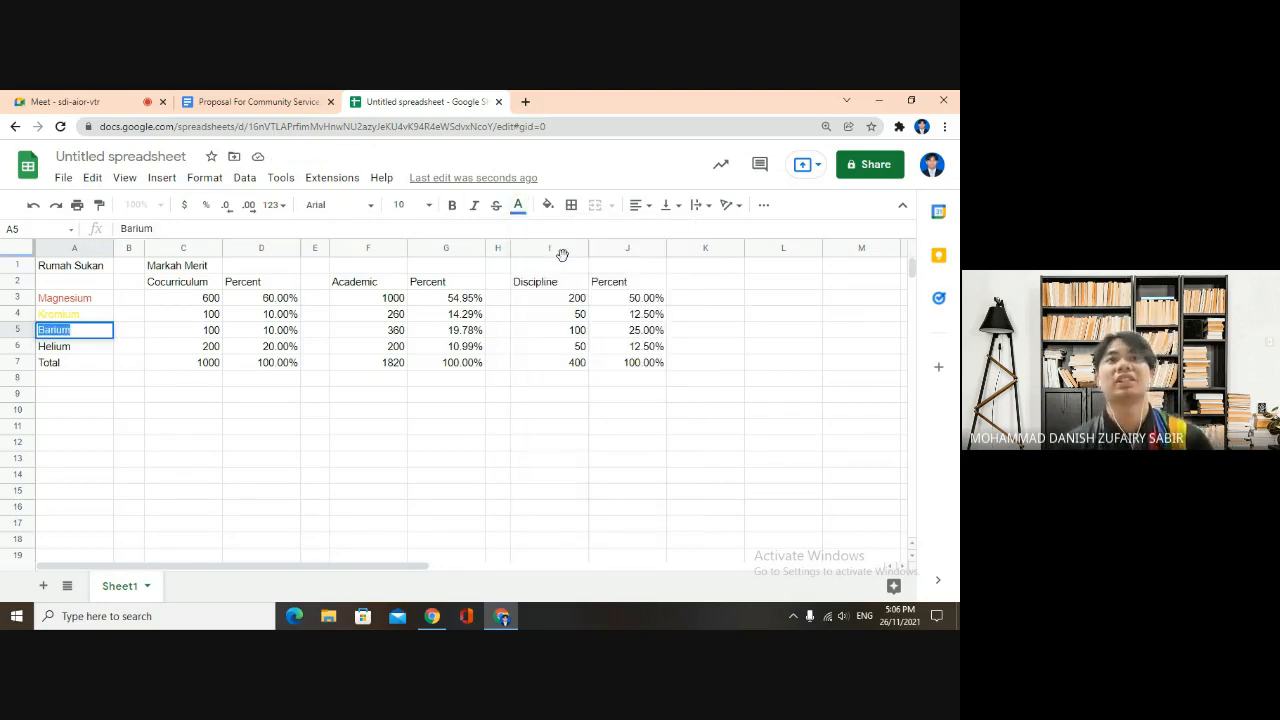
left_click(66, 355)
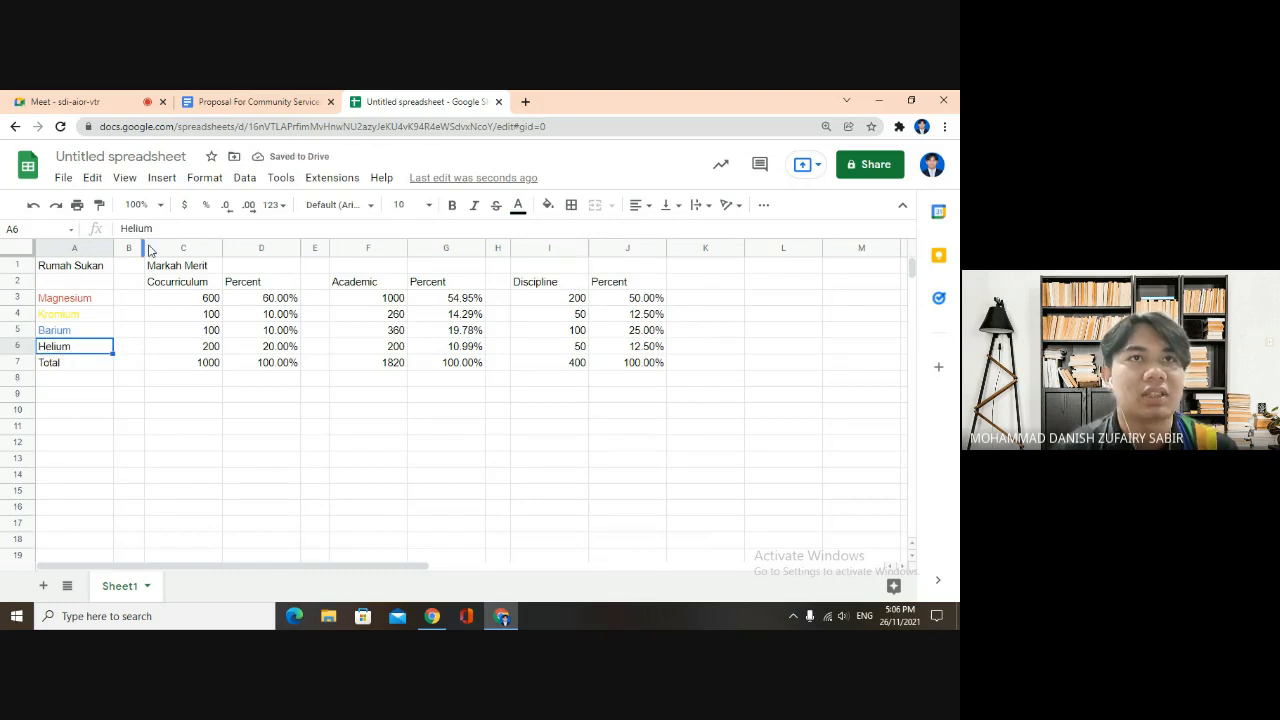
left_click_drag(167, 228, 120, 233)
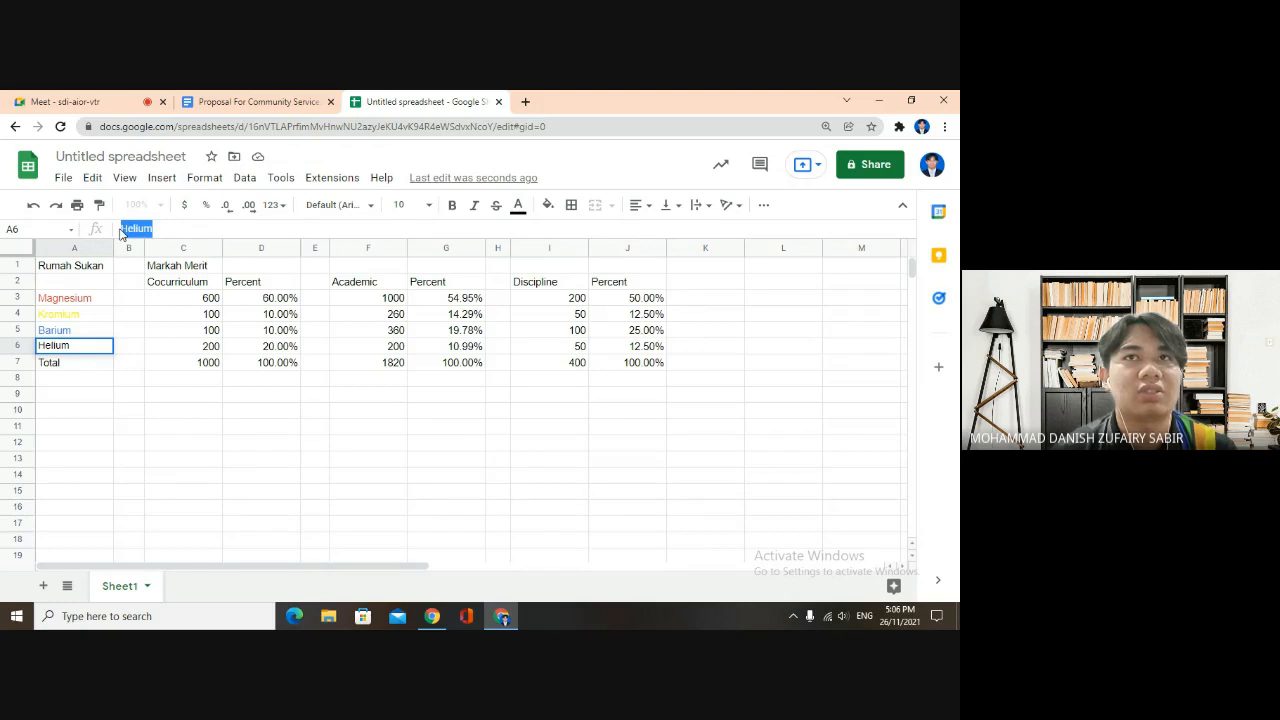
left_click(518, 205)
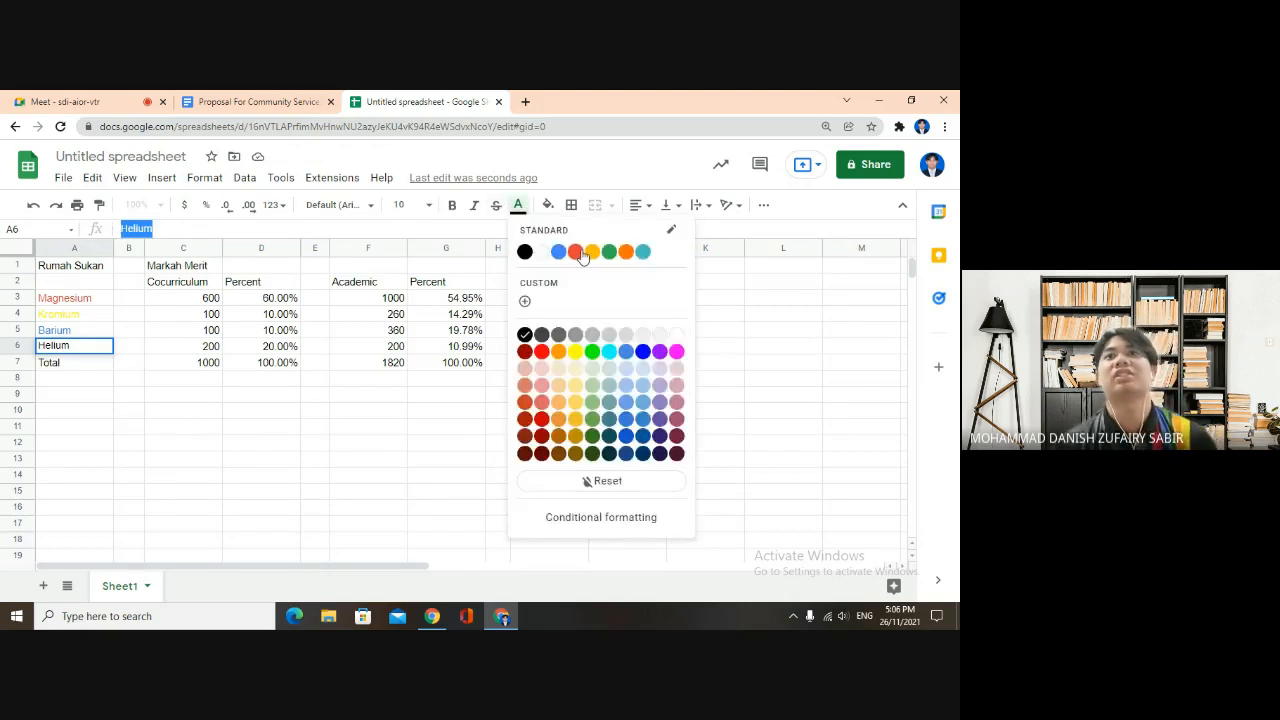
left_click(620, 254)
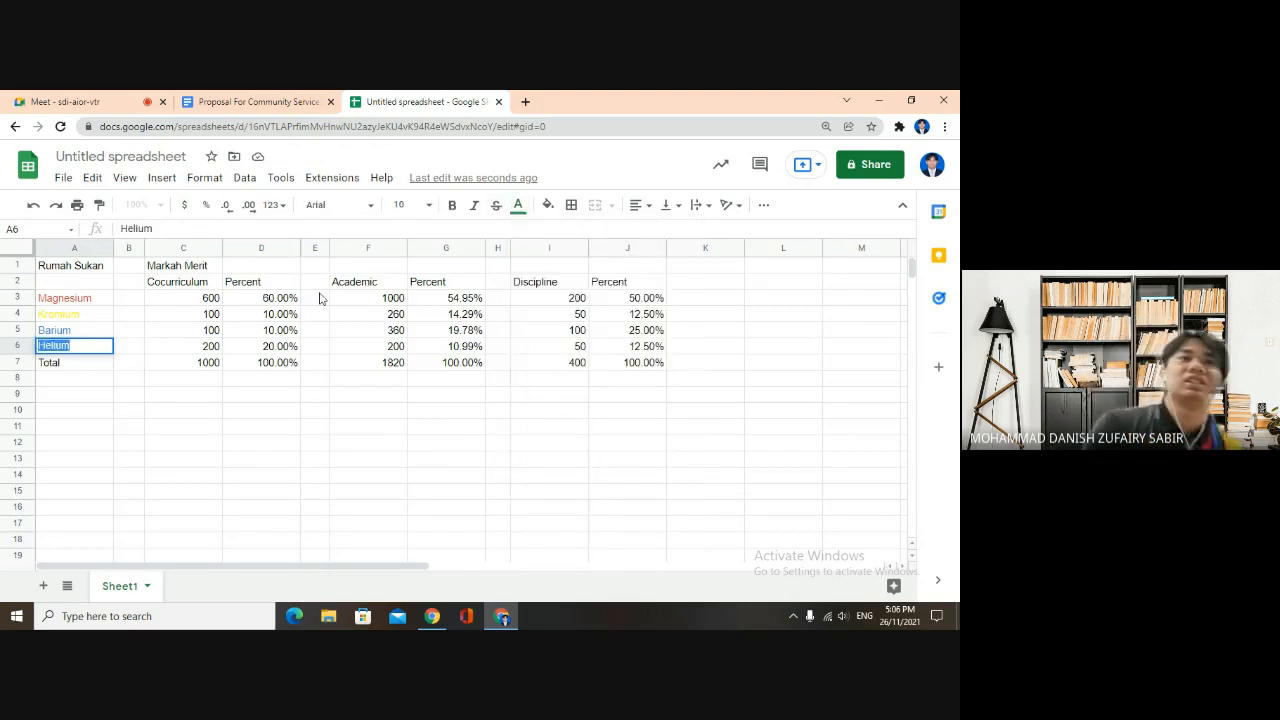
left_click(125, 377)
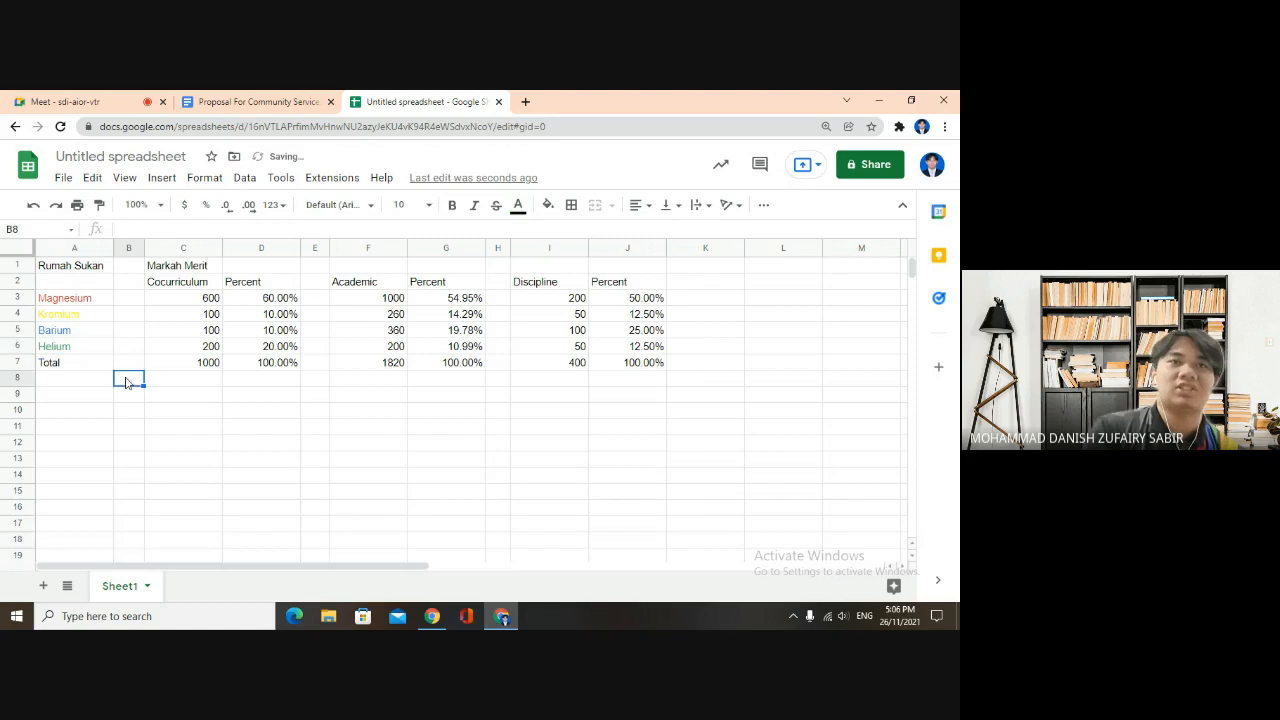
Merge C1:J1 horizontally and centre the Markah Merit heading across the merged cells
left_click(135, 268)
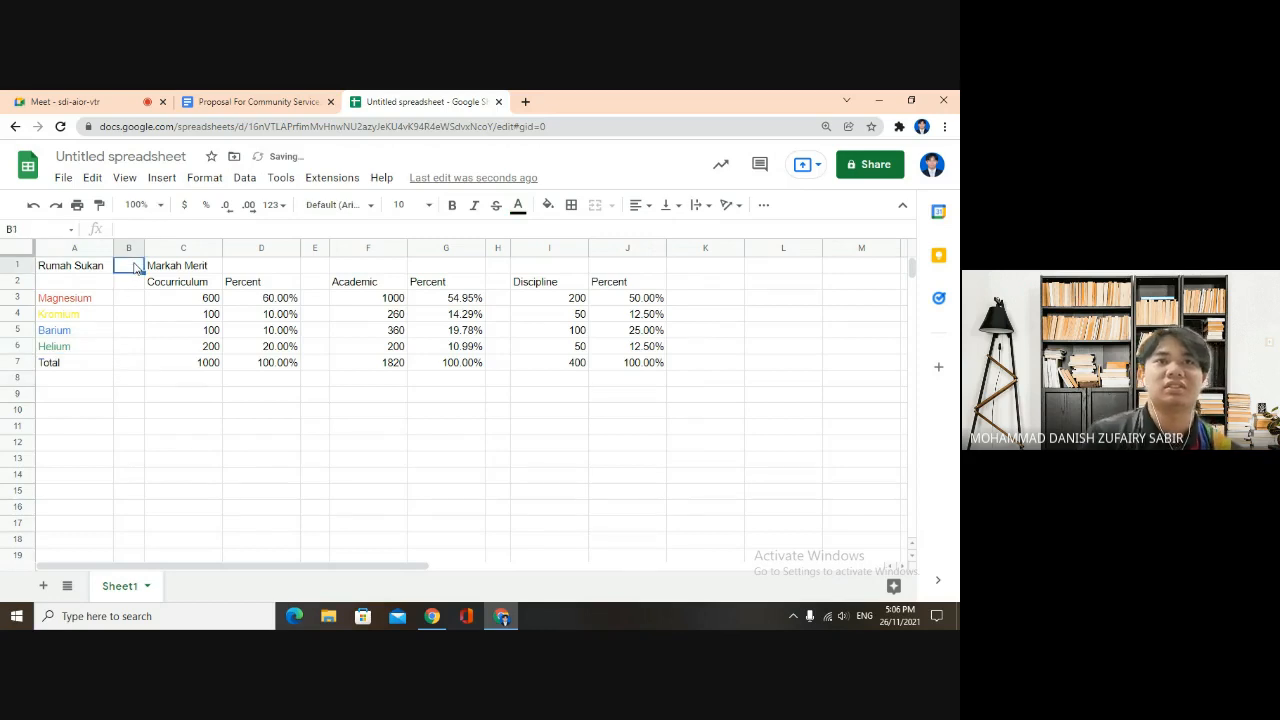
left_click(212, 272)
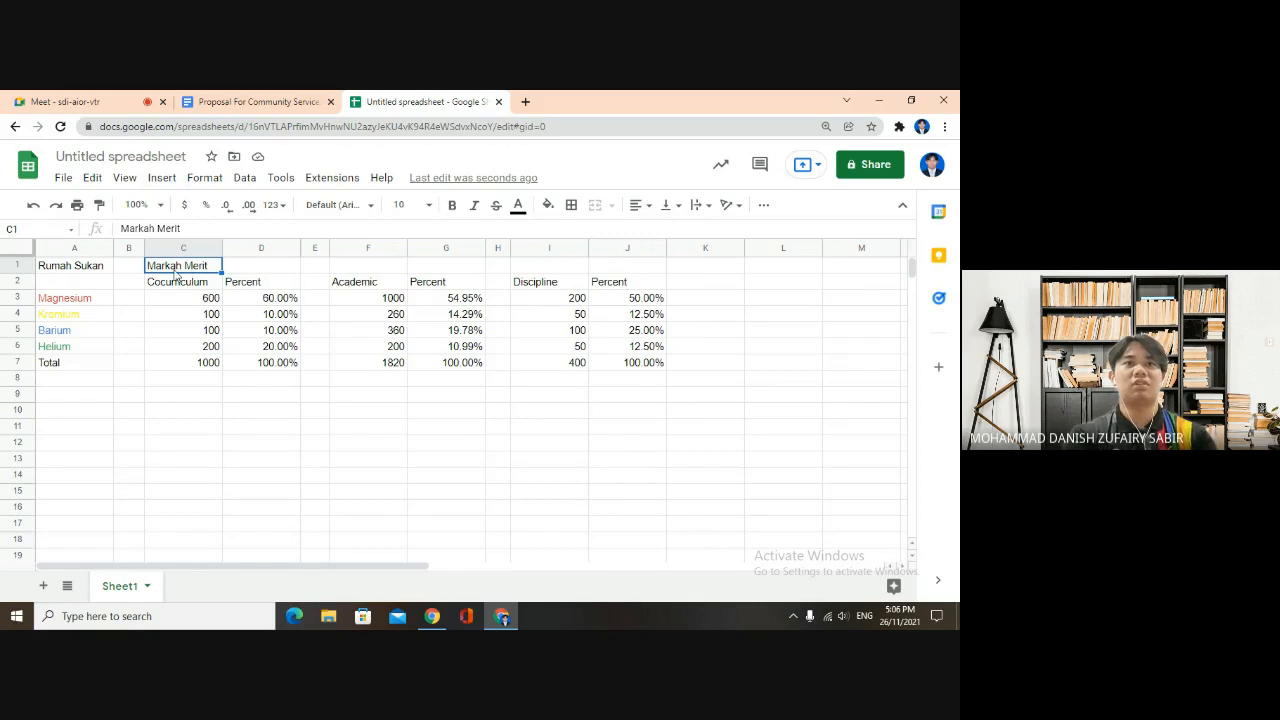
left_click_drag(173, 270, 620, 270)
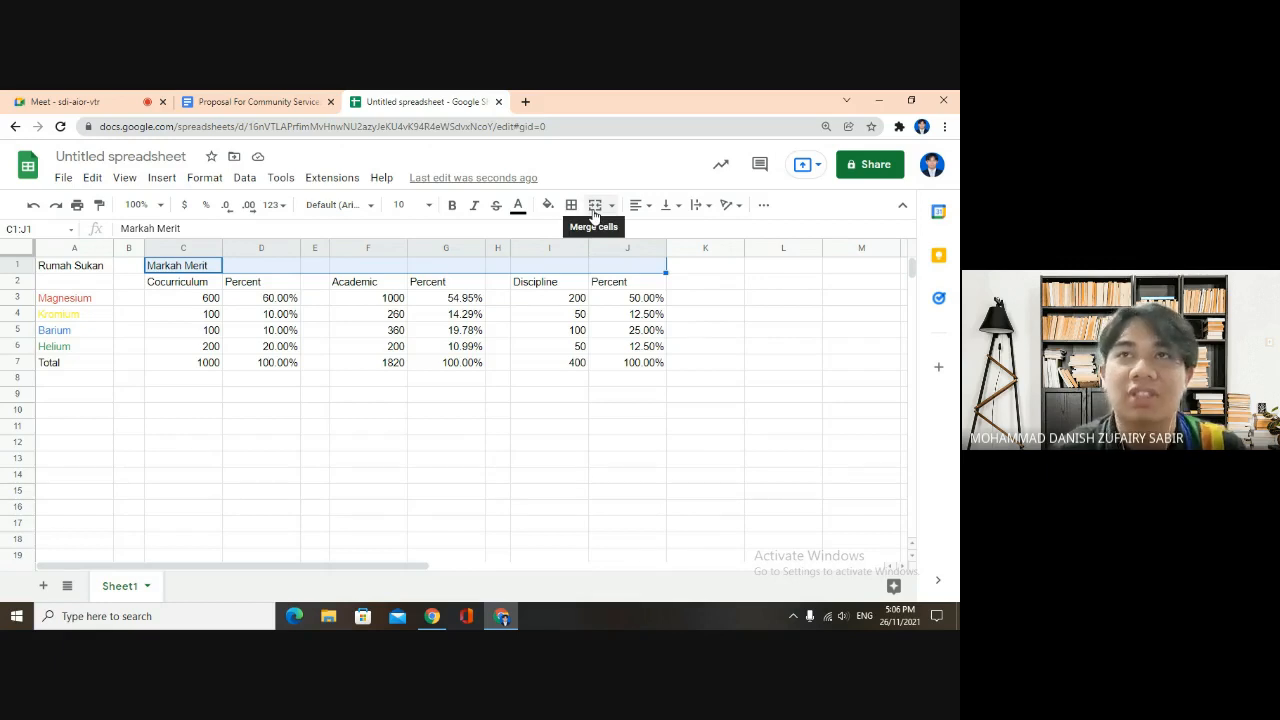
left_click(595, 213)
left_click(611, 205)
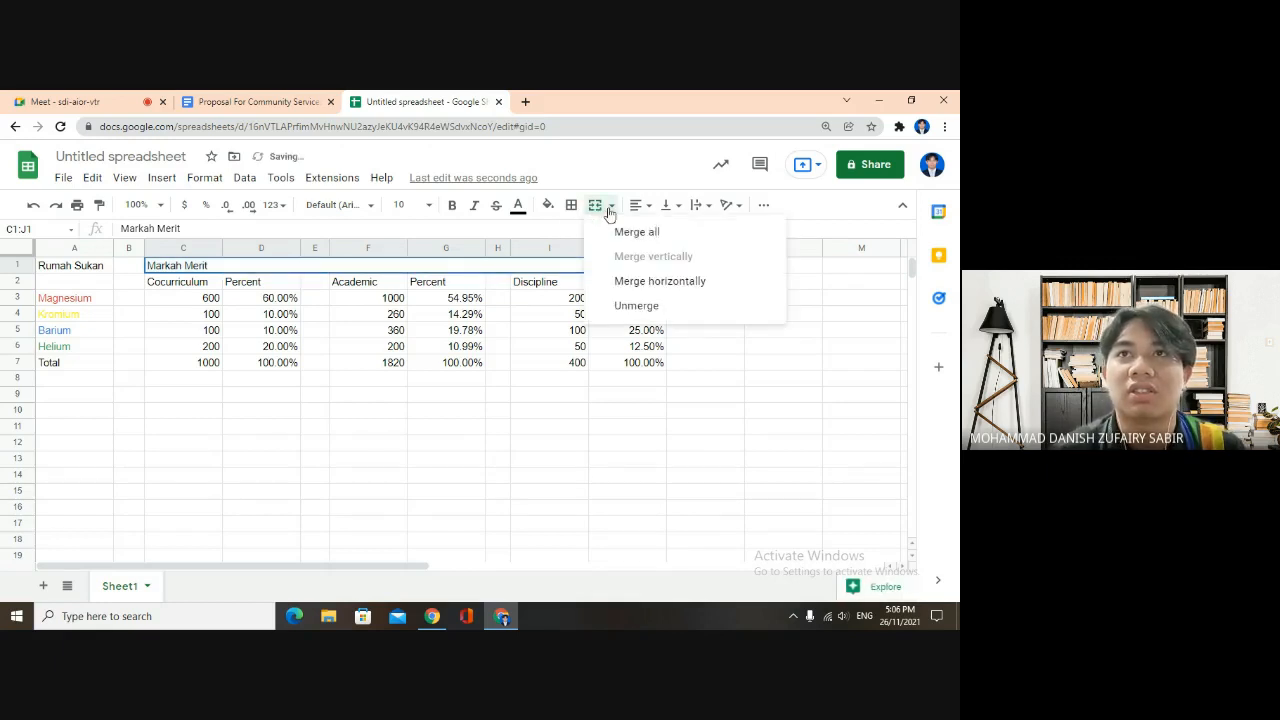
left_click(648, 281)
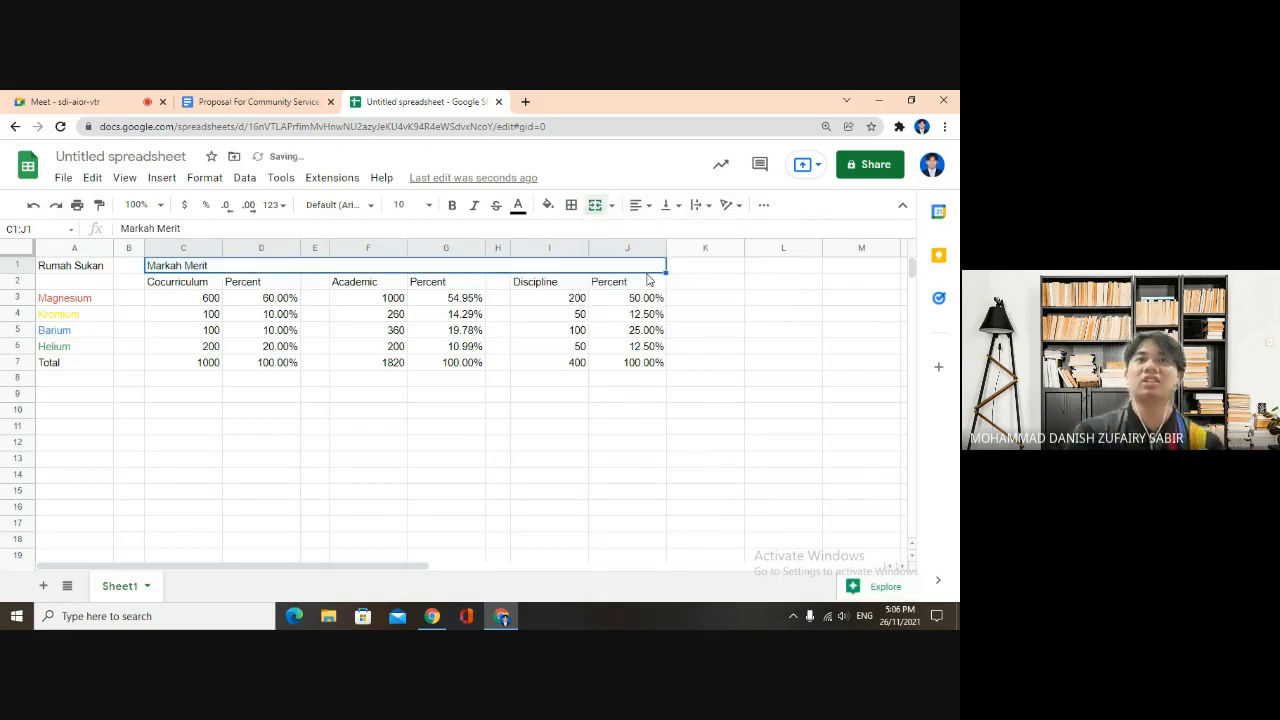
left_click(641, 205)
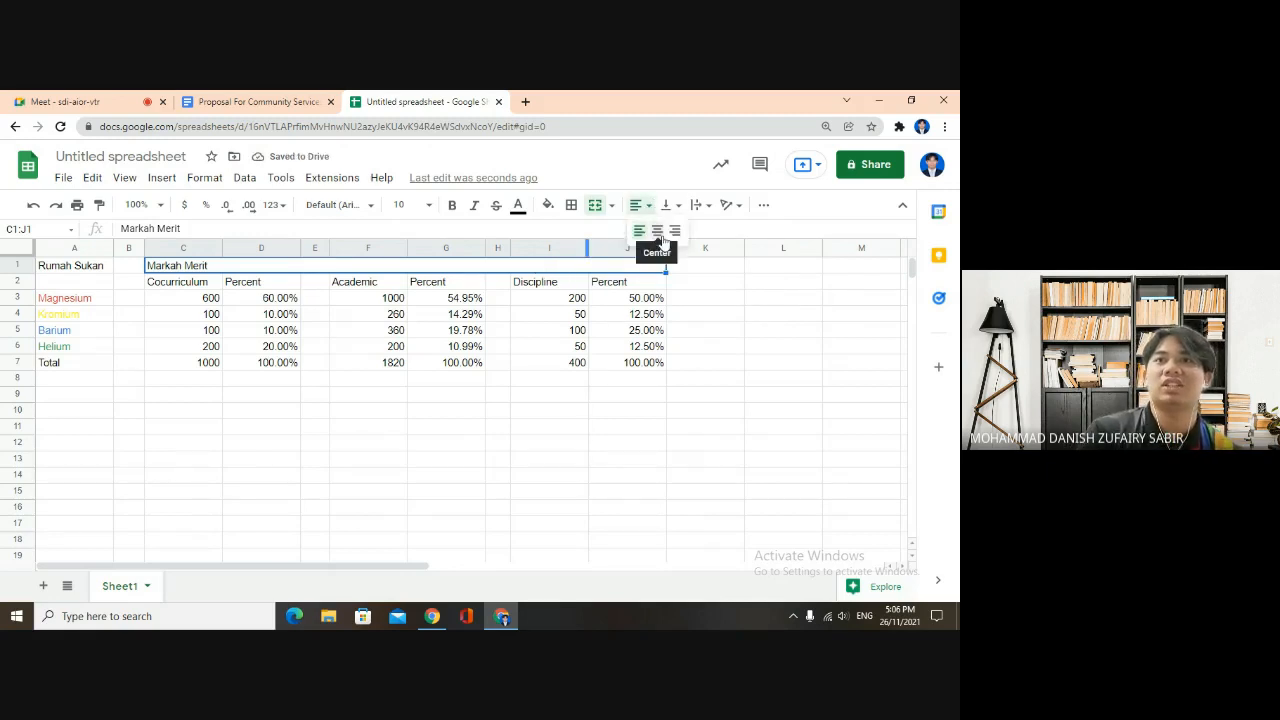
left_click(658, 232)
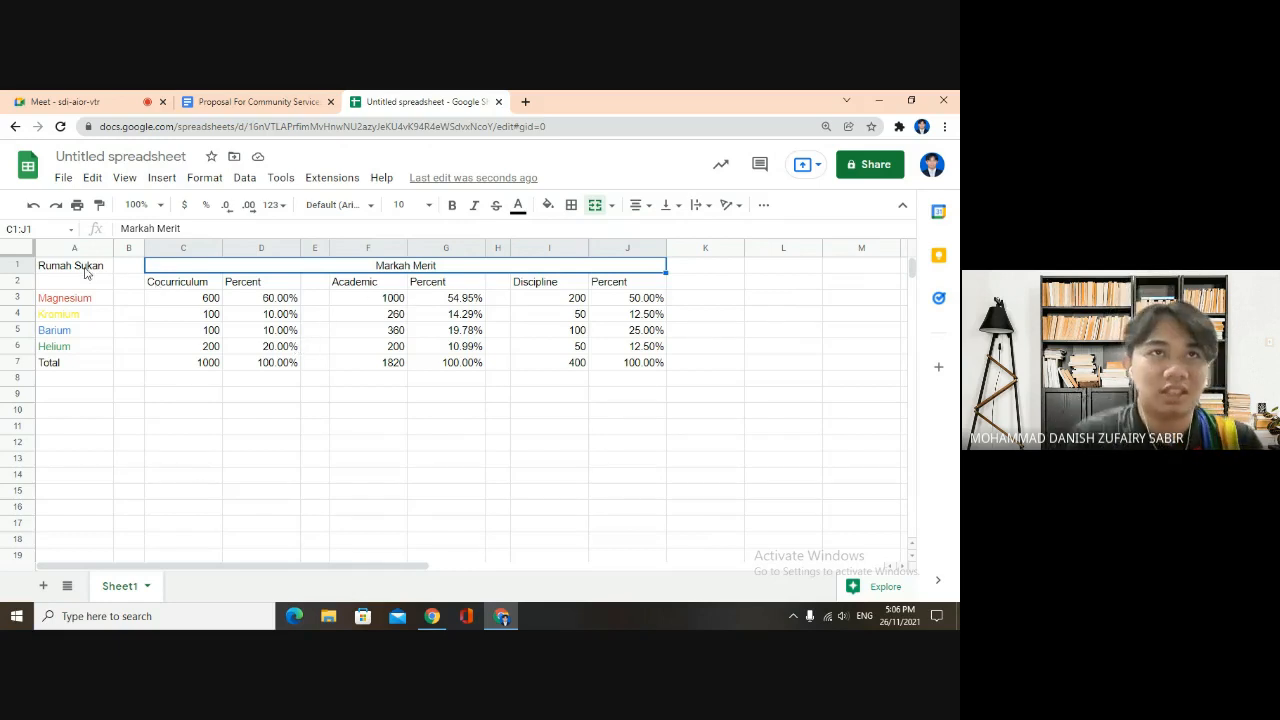
Fill the header rows A1:J2 with gray
left_click_drag(86, 272, 645, 290)
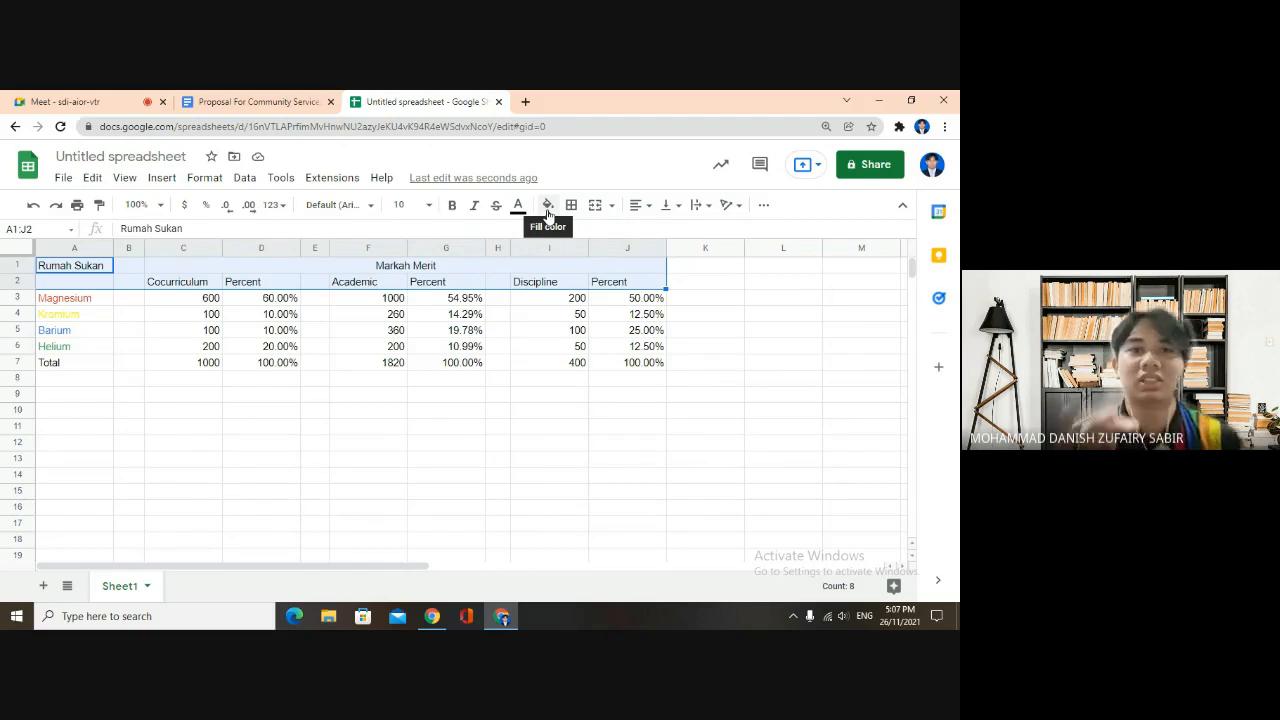
left_click(548, 206)
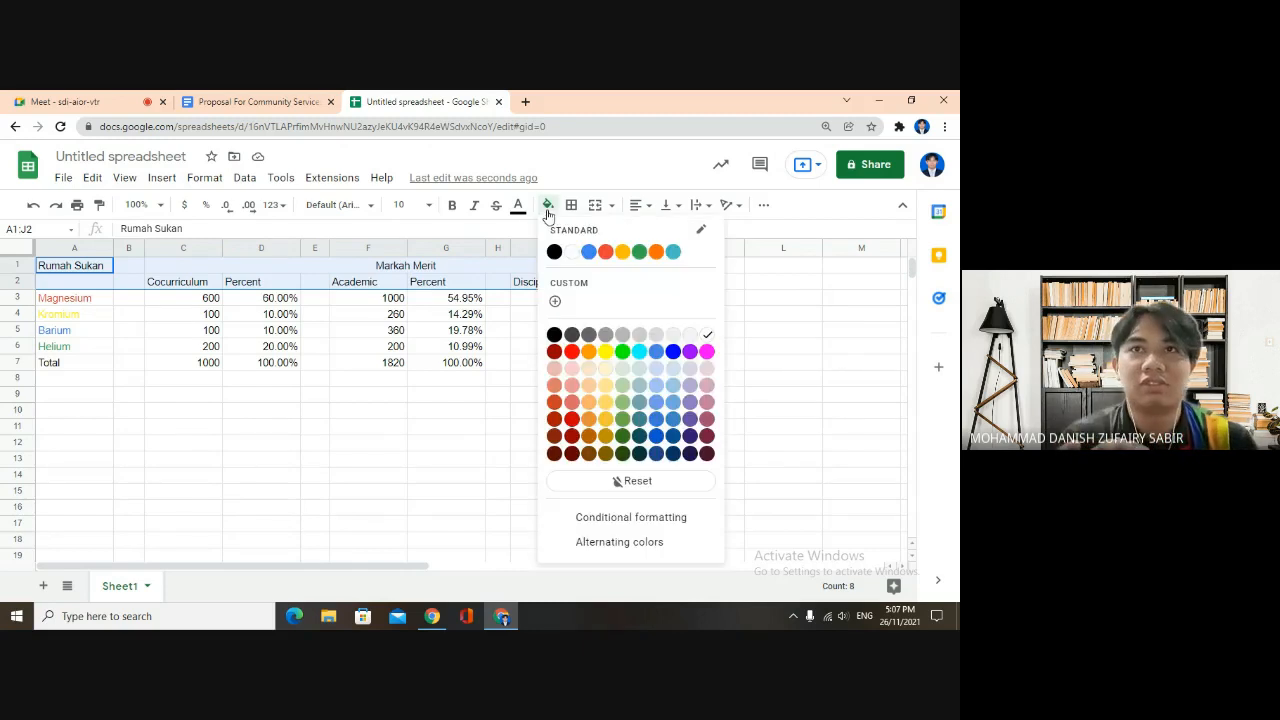
left_click(624, 336)
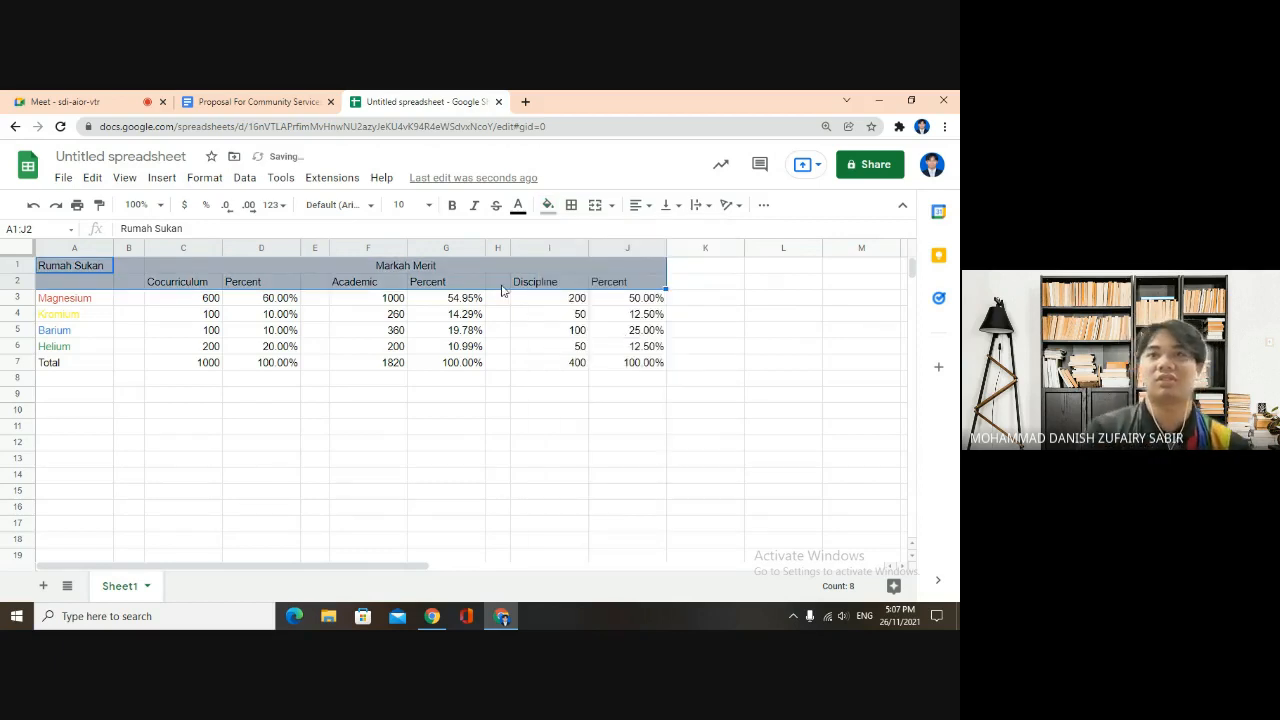
Fill the empty separator cells H2:H7 and E2:E7 with the same gray as the header rows
left_click_drag(503, 288, 500, 364)
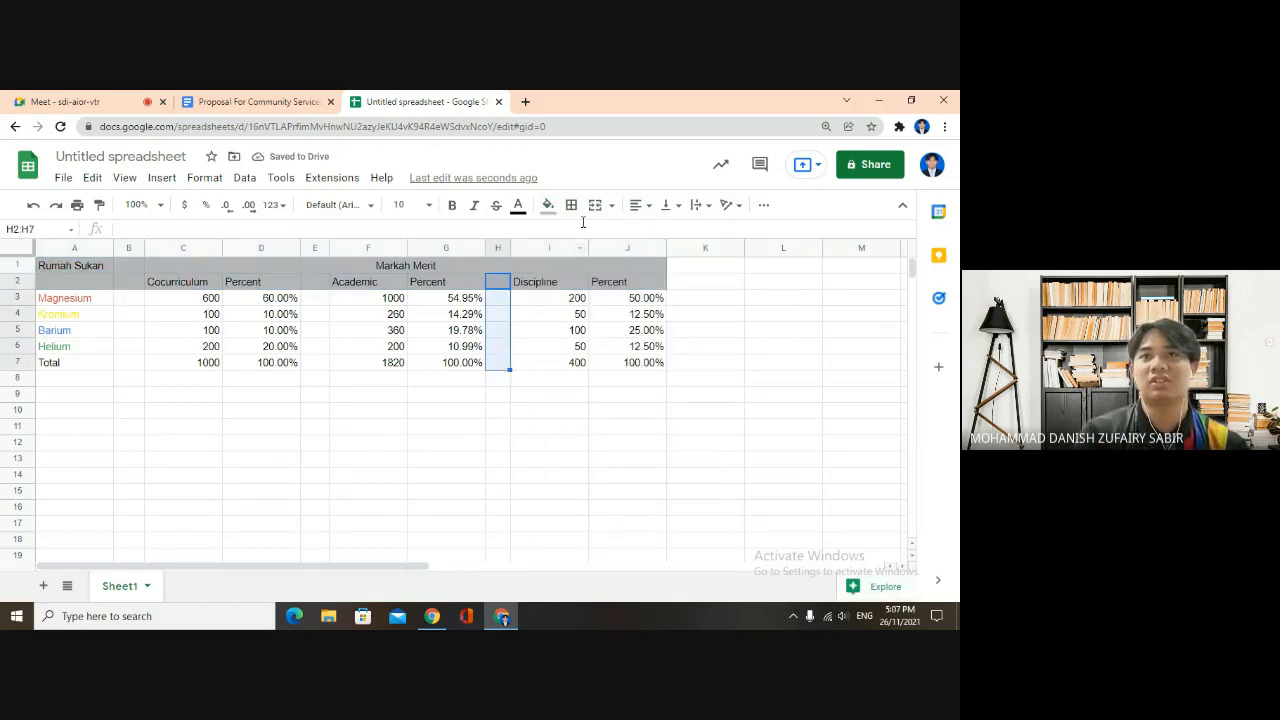
left_click(548, 205)
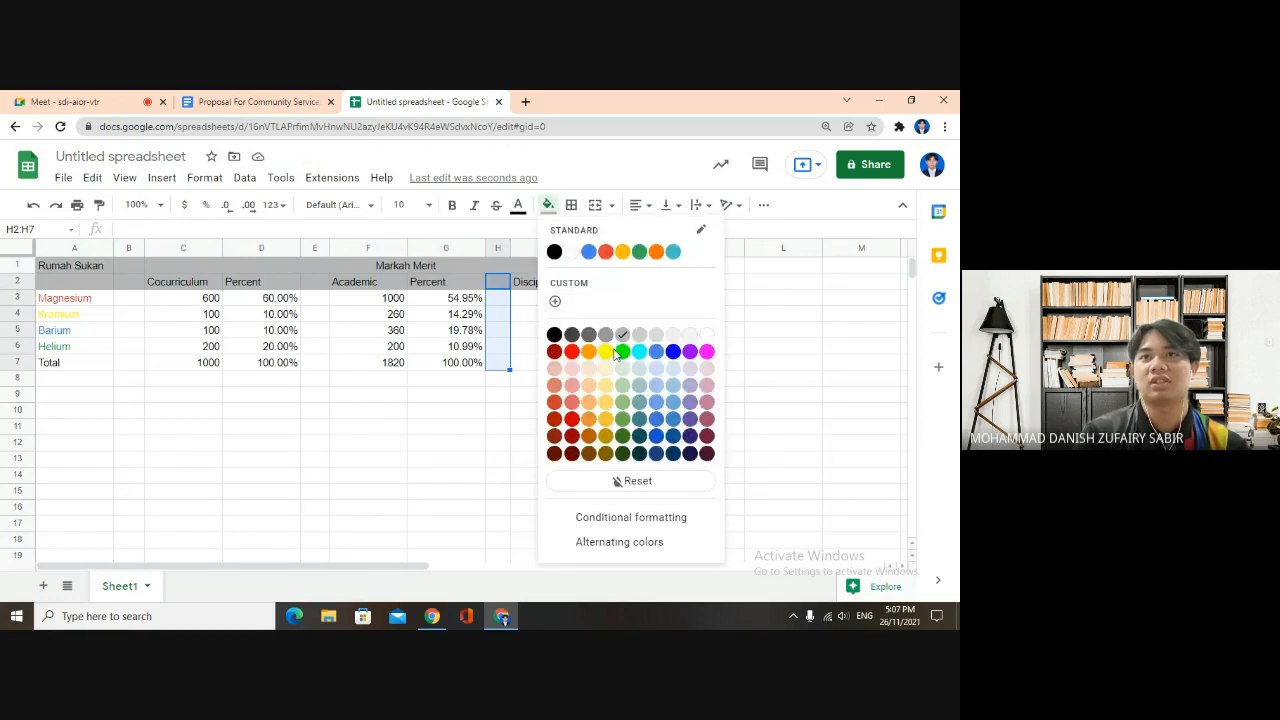
left_click(623, 337)
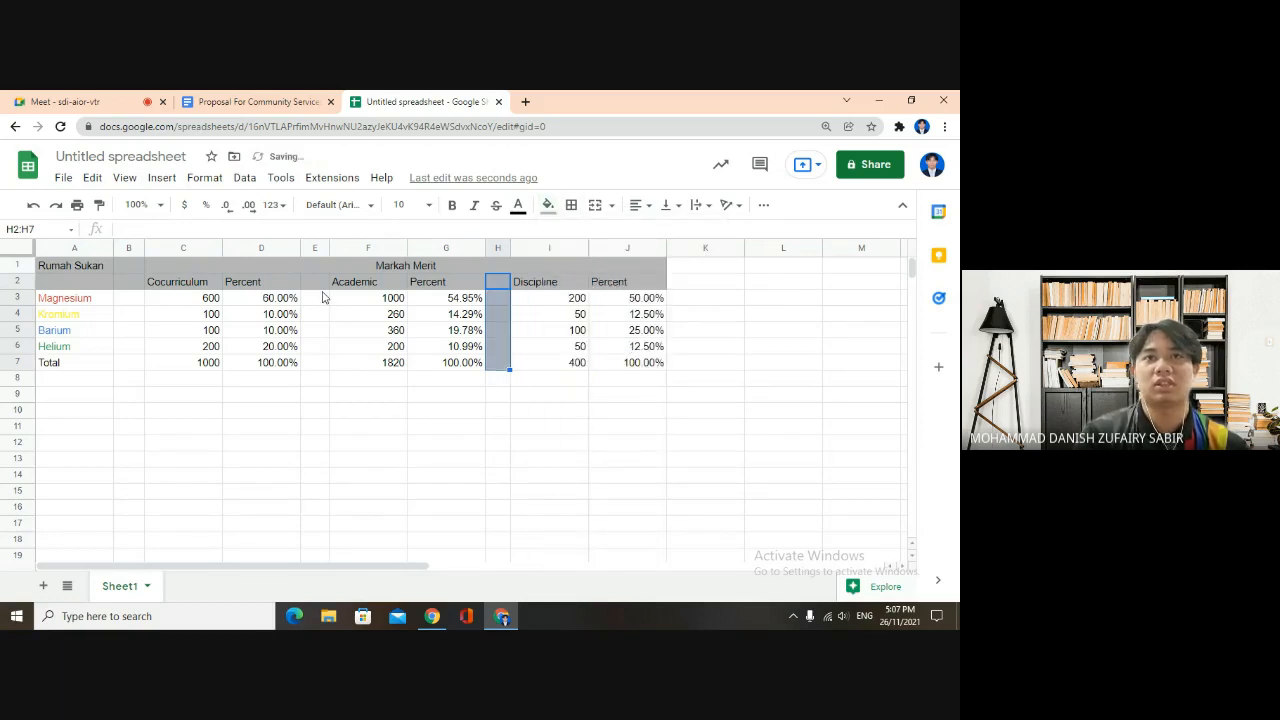
left_click_drag(322, 282, 323, 364)
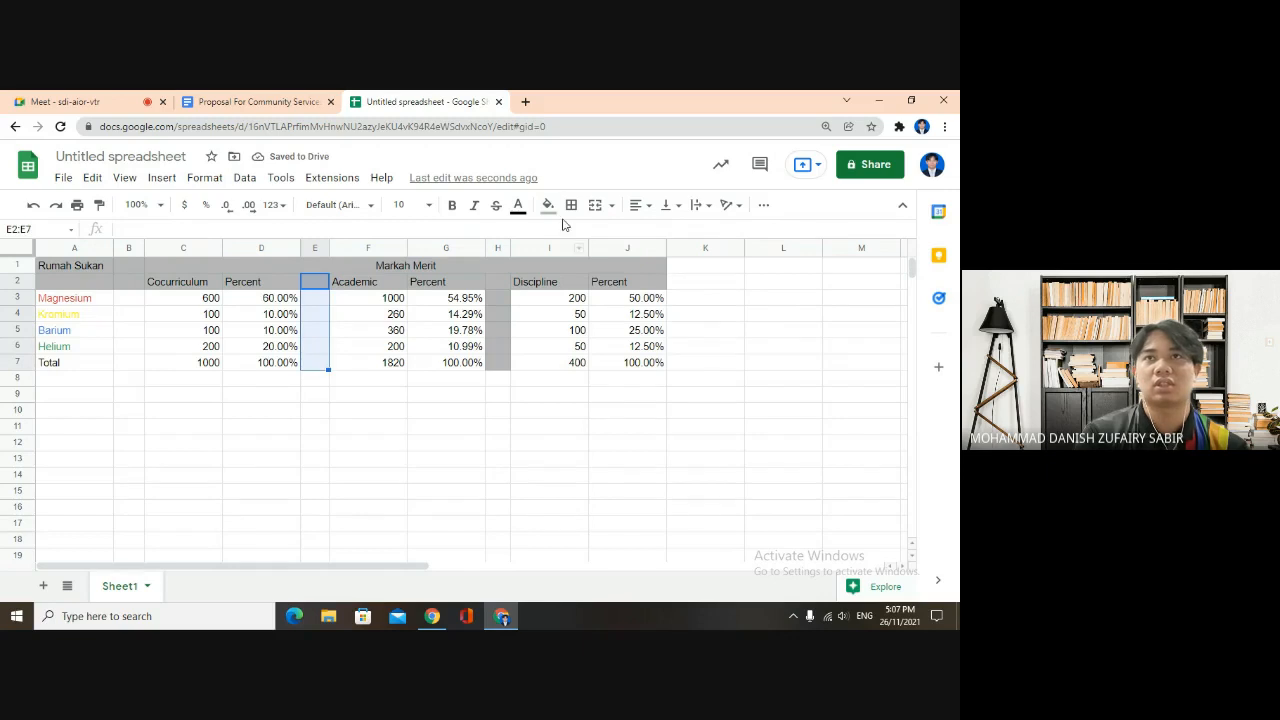
left_click(548, 205)
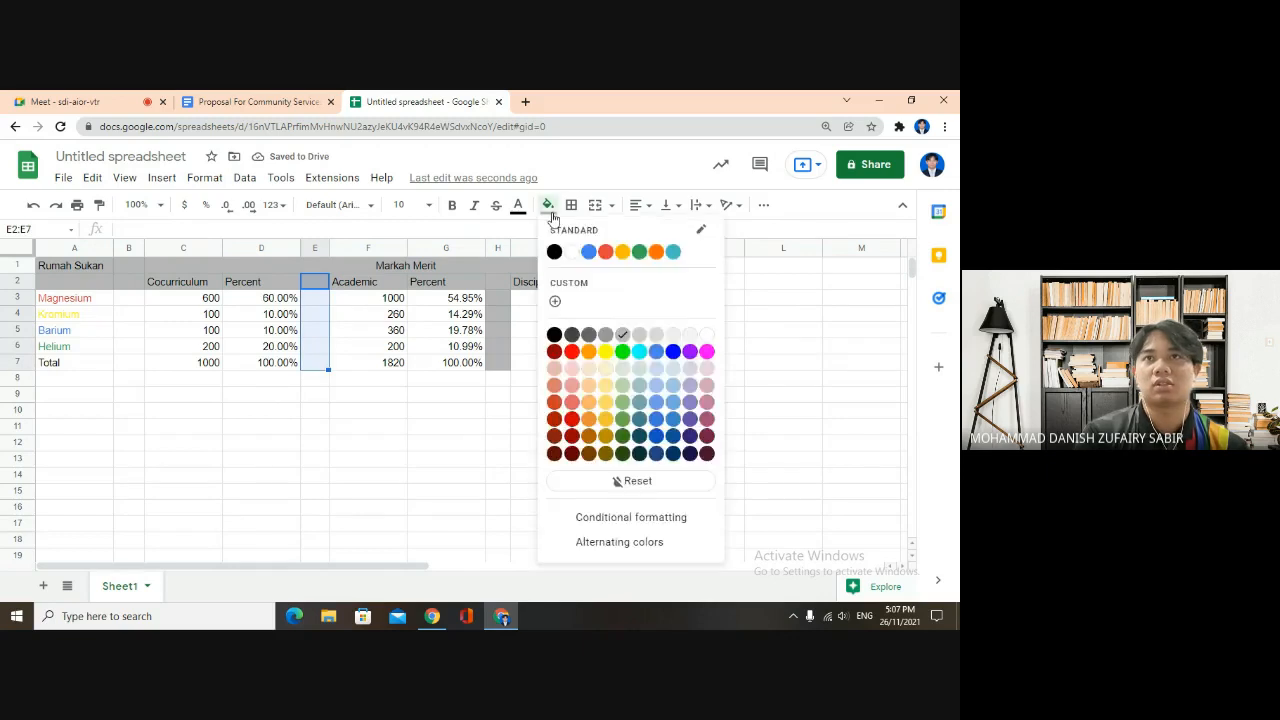
left_click(627, 341)
Fill the empty separator cells B2:B7 with the same gray as the other separators
left_click_drag(125, 282, 127, 364)
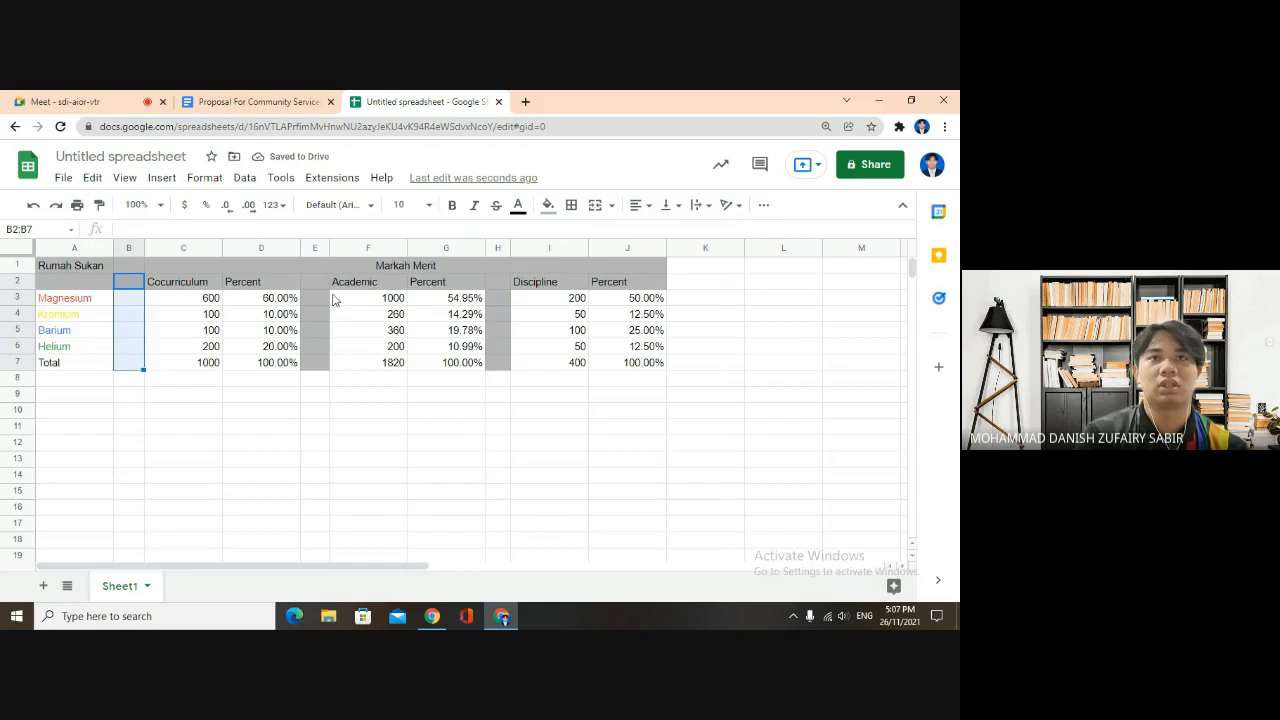
left_click(548, 205)
left_click(621, 340)
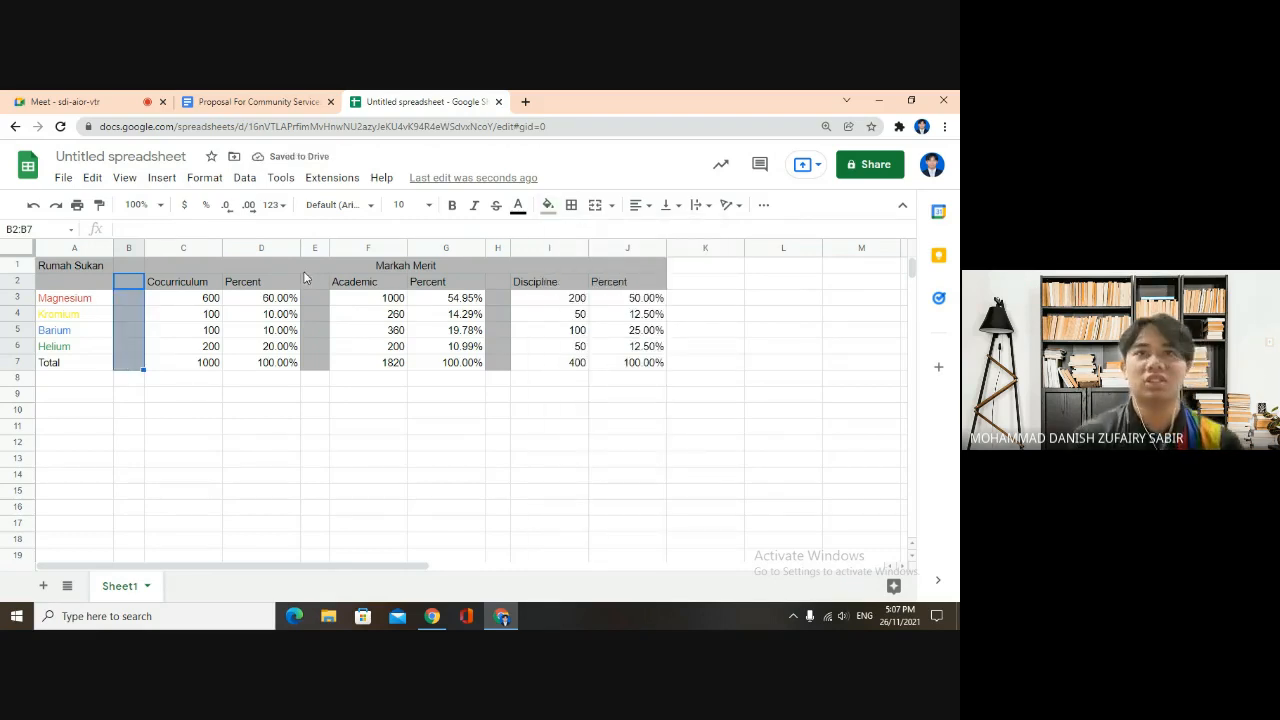
Apply all borders to the whole merit table A1:J7
left_click_drag(26, 252, 417, 362)
left_click(42, 265)
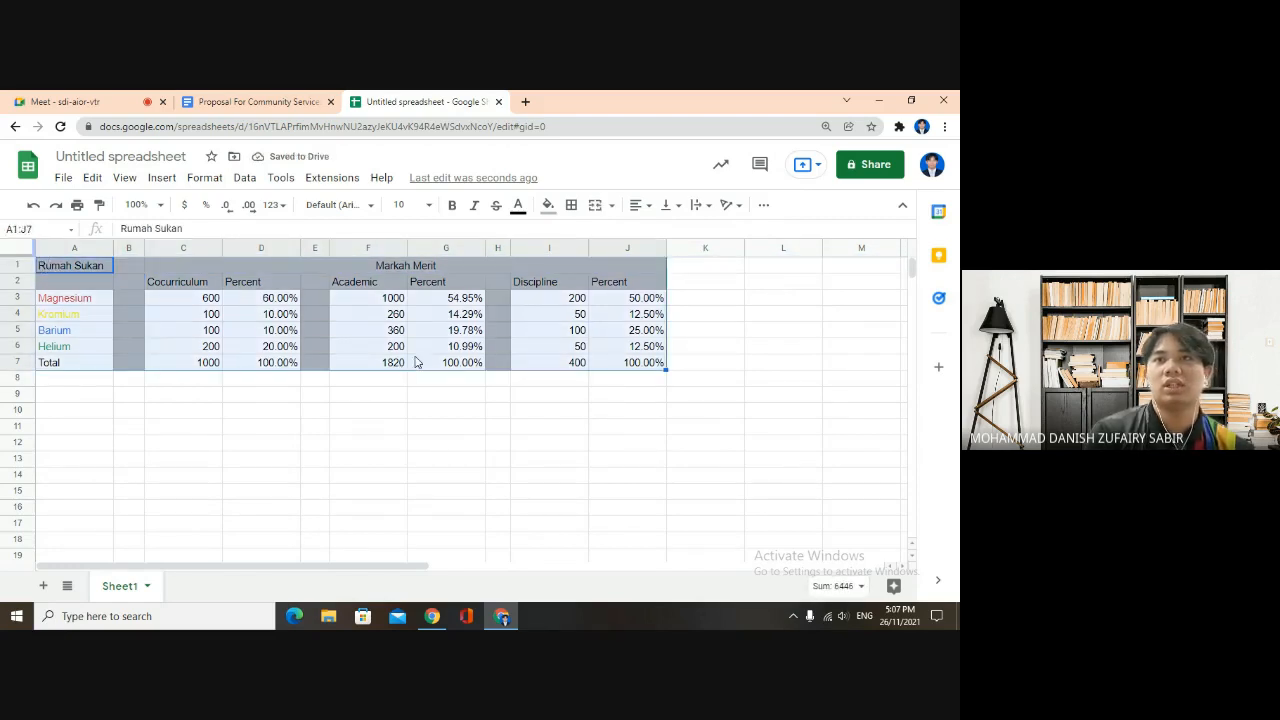
left_click(573, 206)
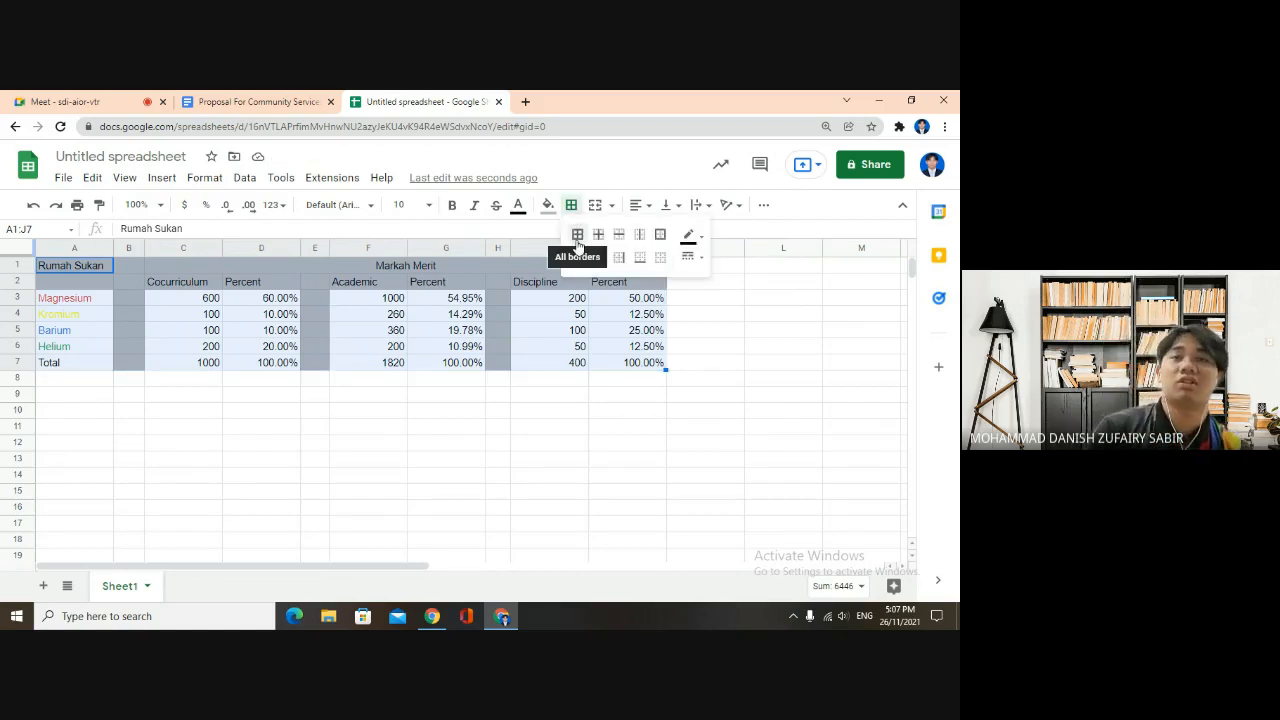
left_click(578, 240)
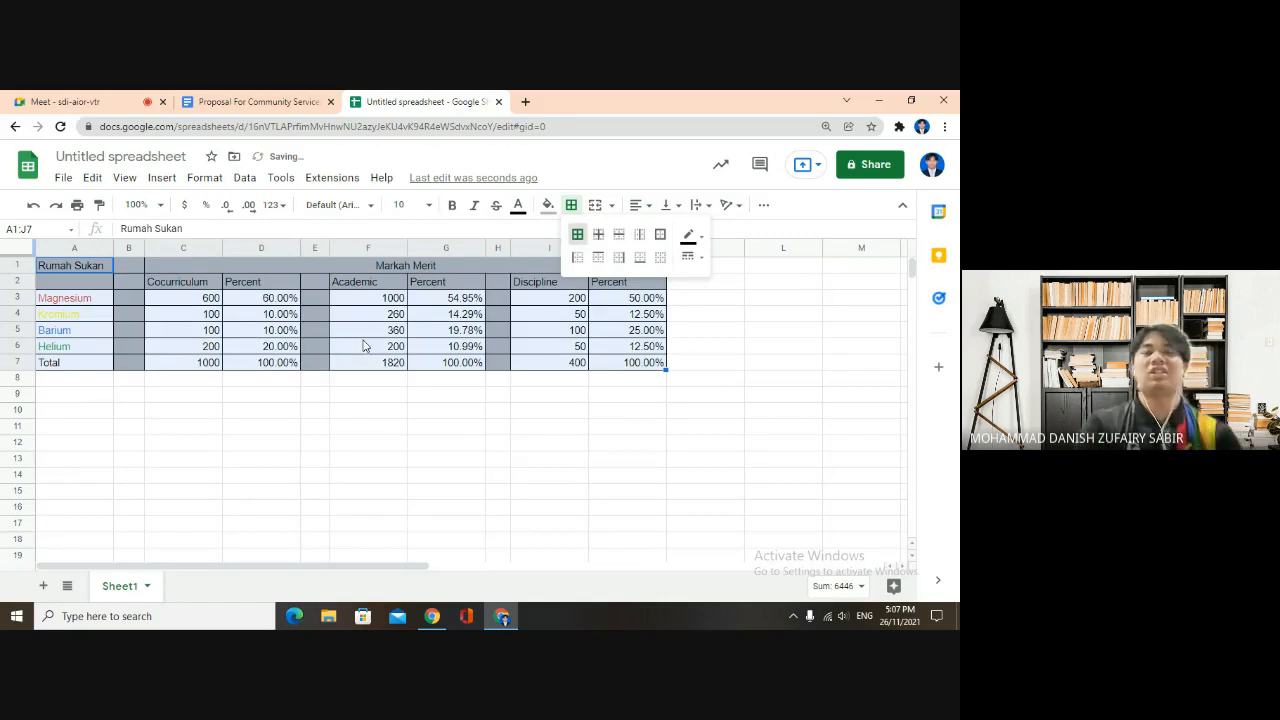
left_click(620, 432)
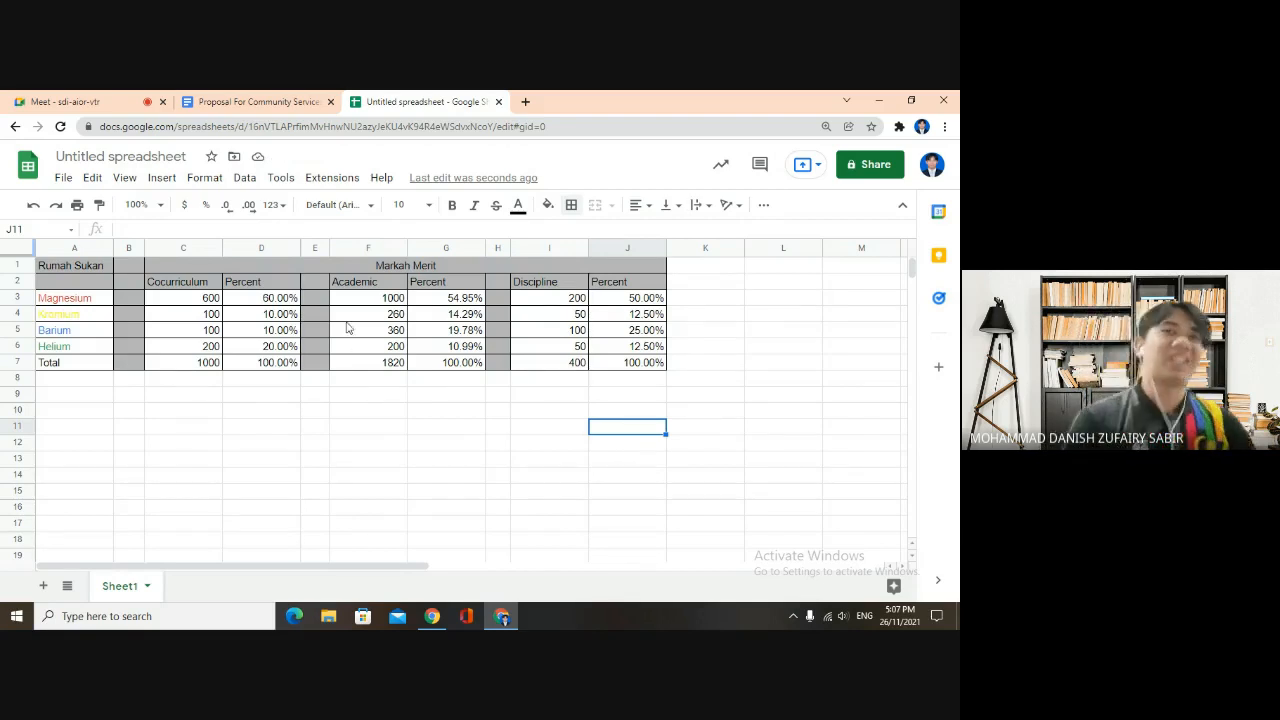
Insert a chart of the Cocurriculum marks in C3:C6 and change it to a pie chart
left_click(190, 300)
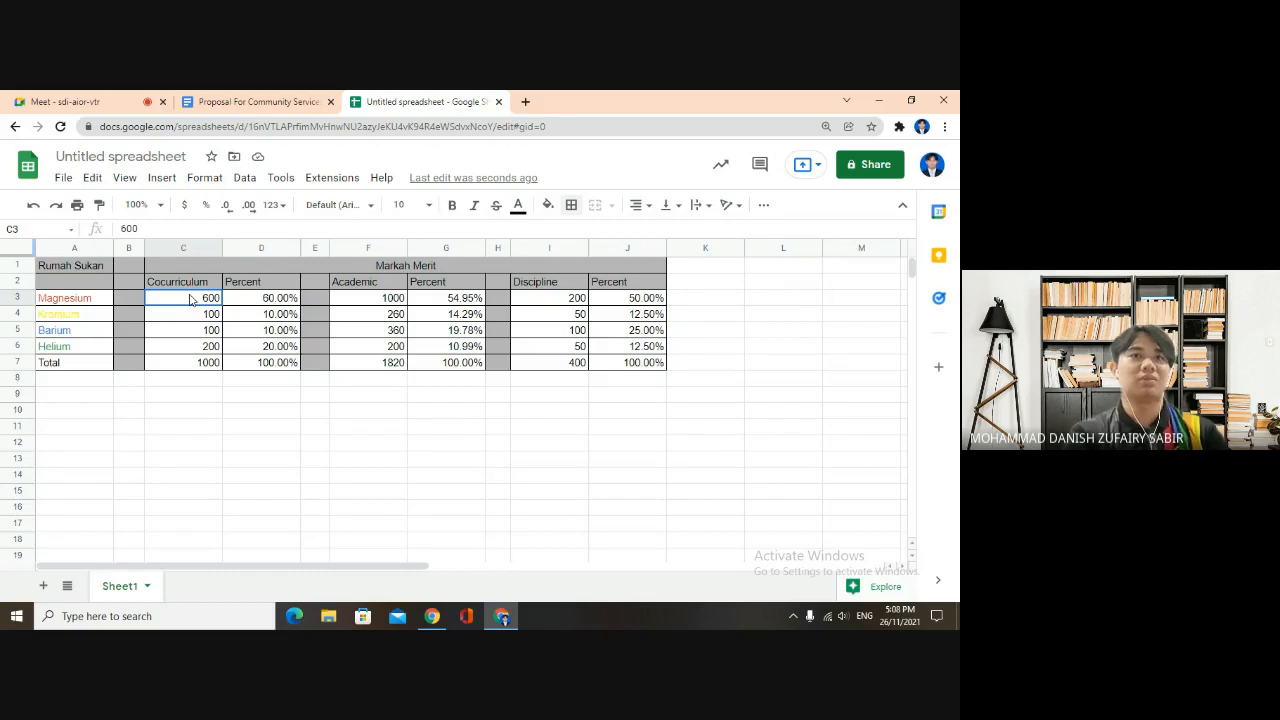
left_click_drag(190, 300, 211, 352)
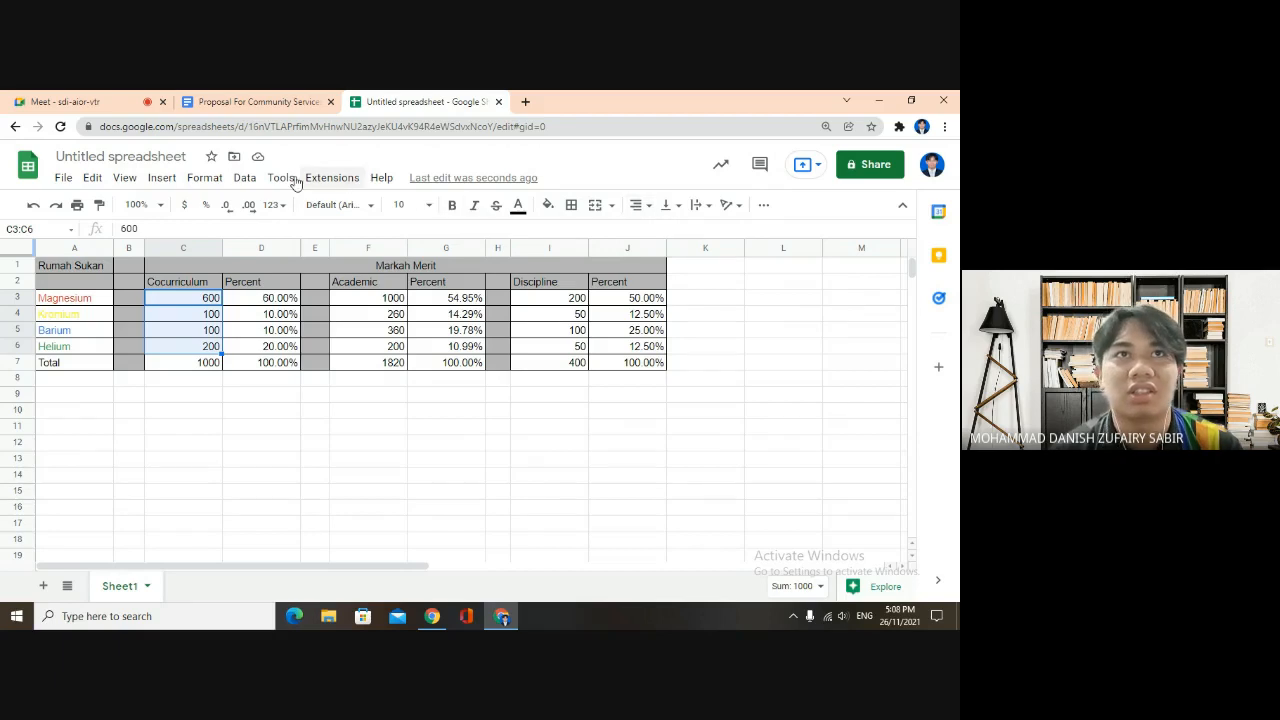
left_click(162, 177)
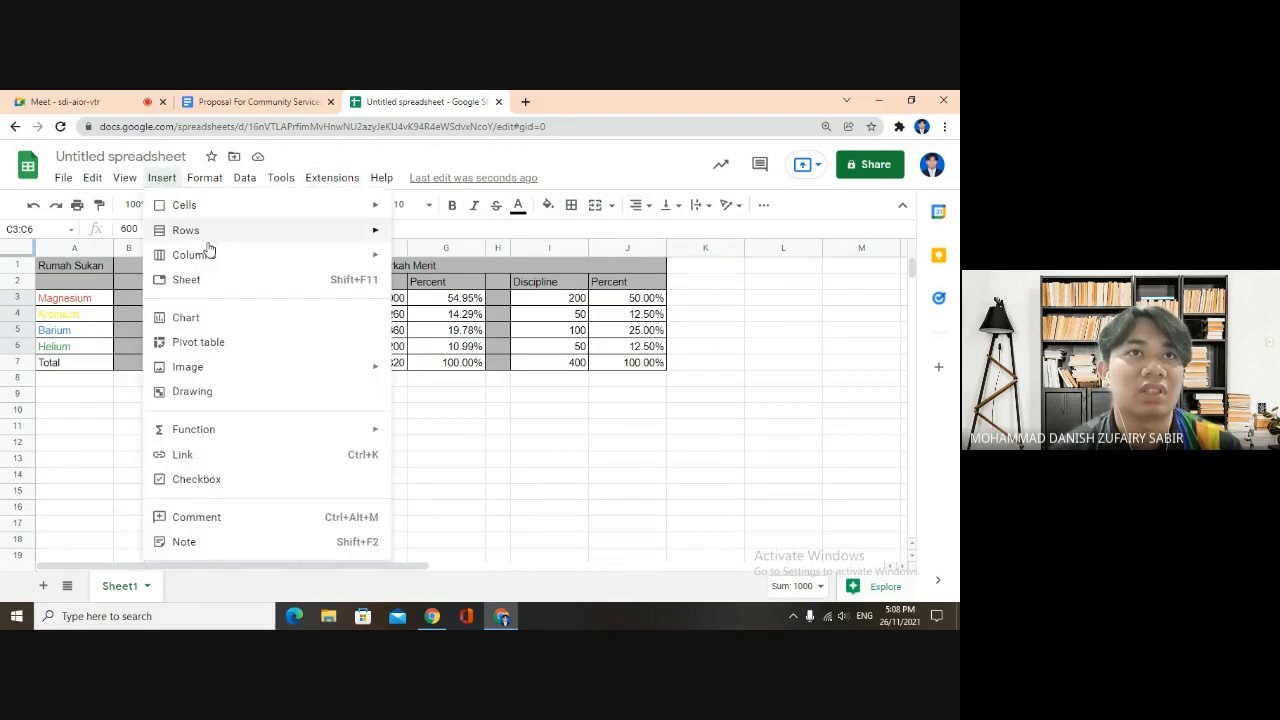
left_click(219, 316)
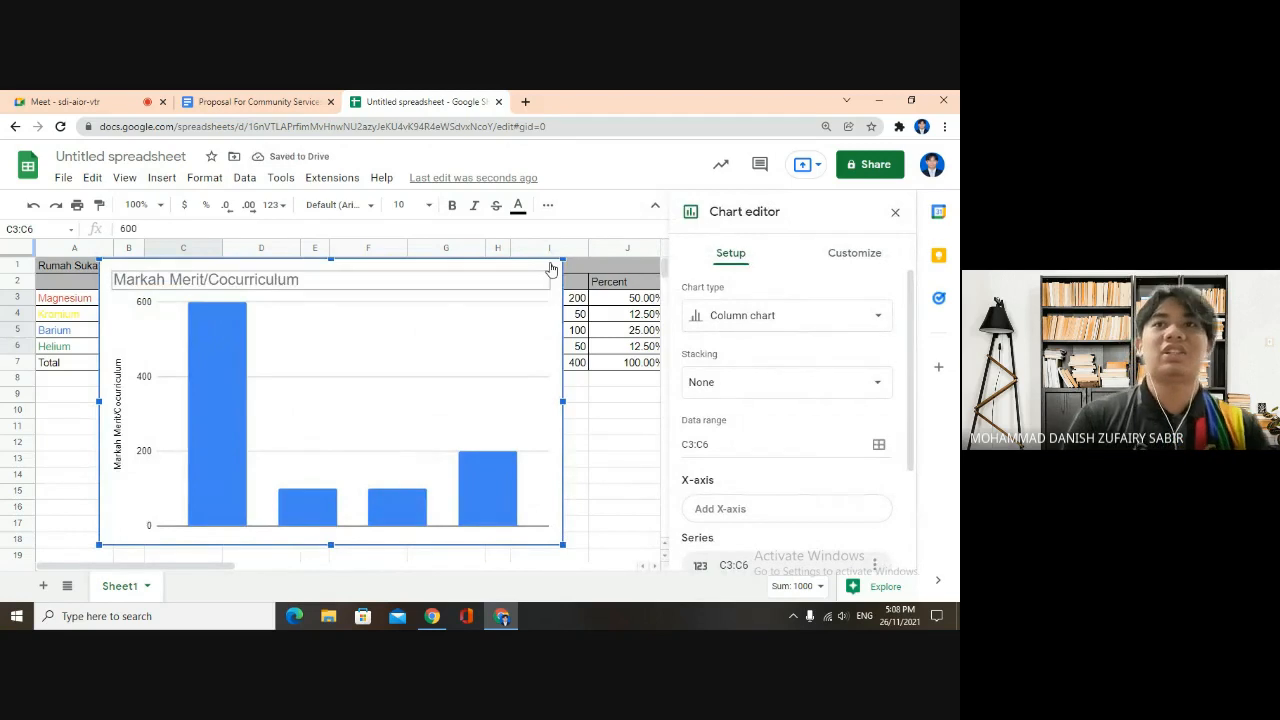
left_click(768, 320)
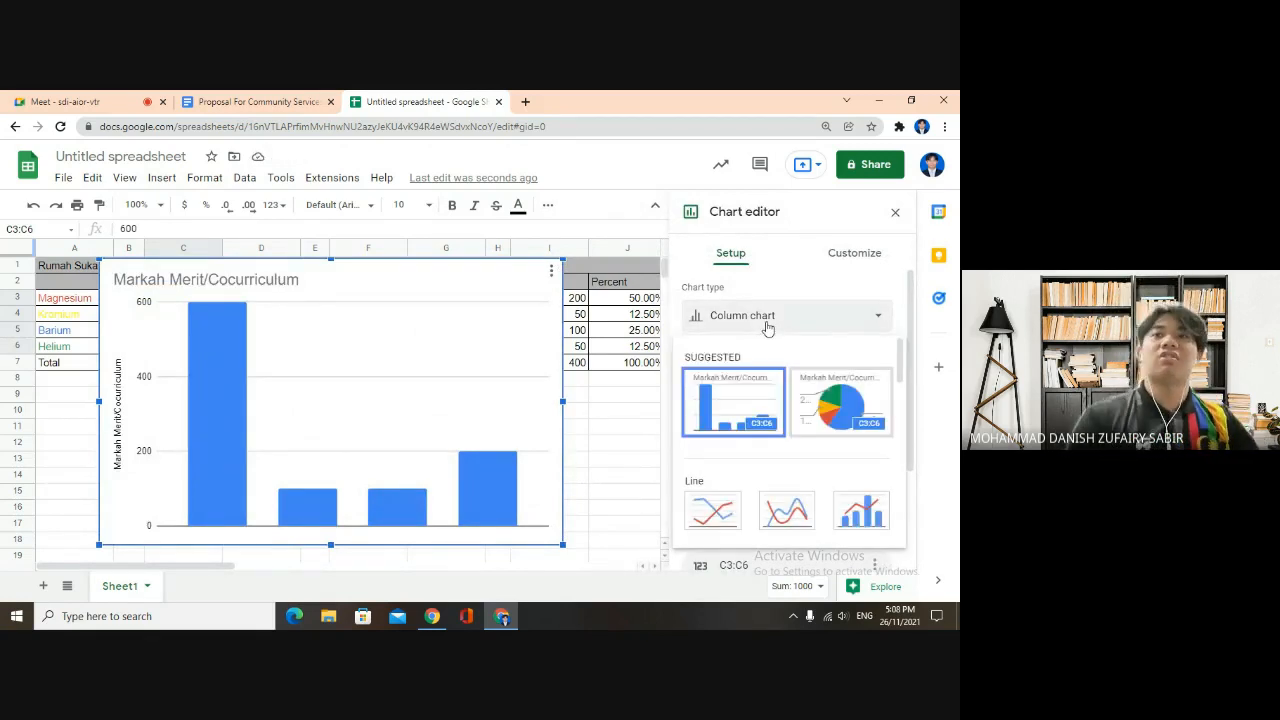
left_click(840, 412)
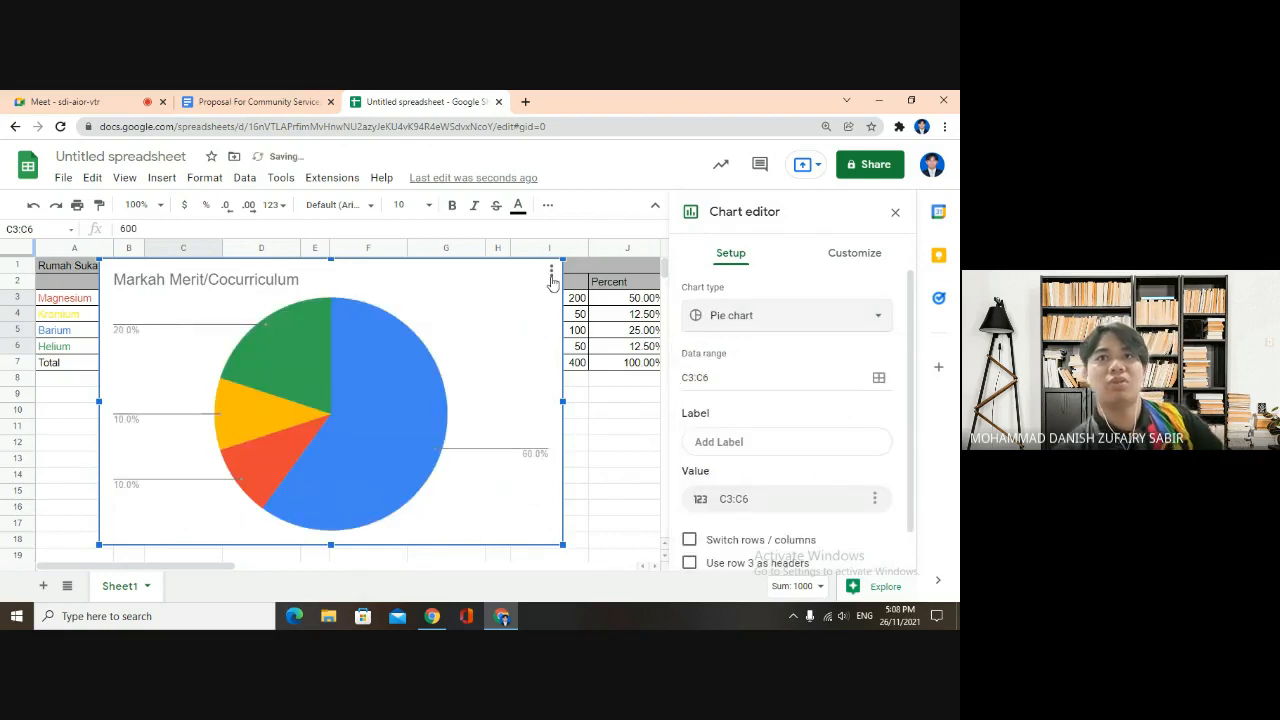
Move the pie chart below the merit table so that it no longer covers the data
left_click_drag(531, 334, 573, 453)
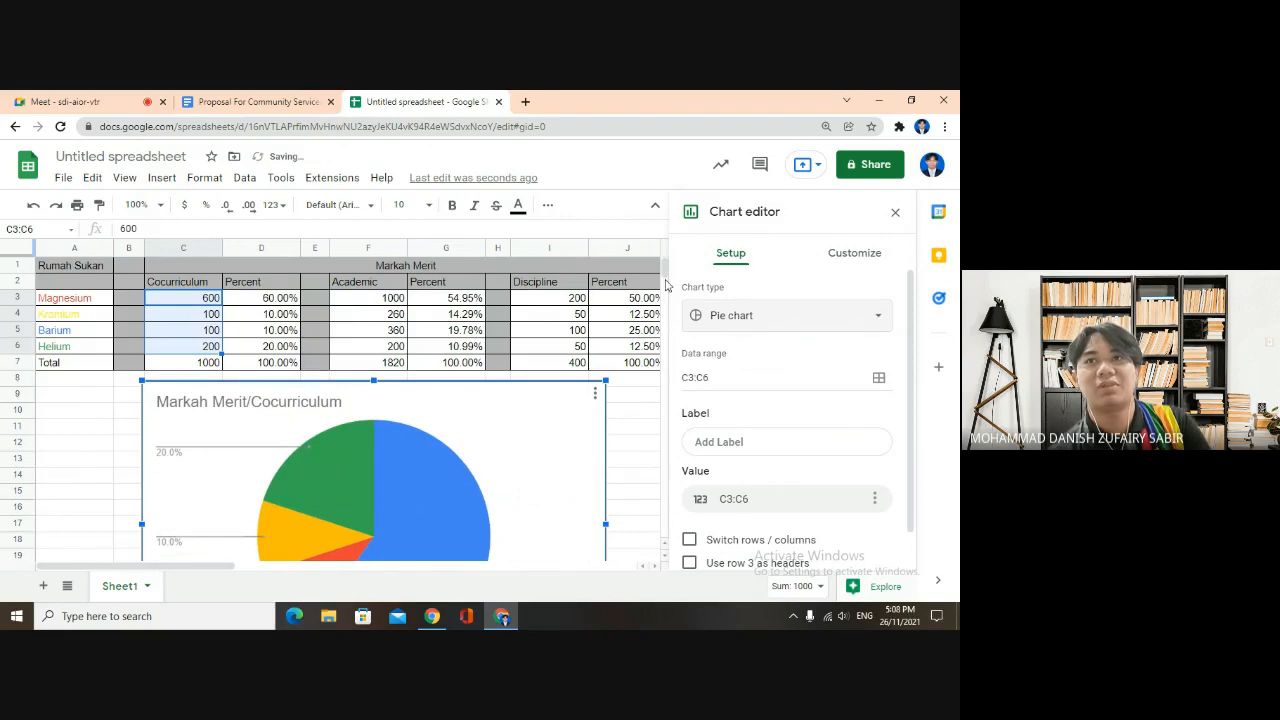
mouse_move(665, 268)
left_mouse_down()
mouse_move(667, 292)
mouse_move(668, 279)
left_mouse_up()
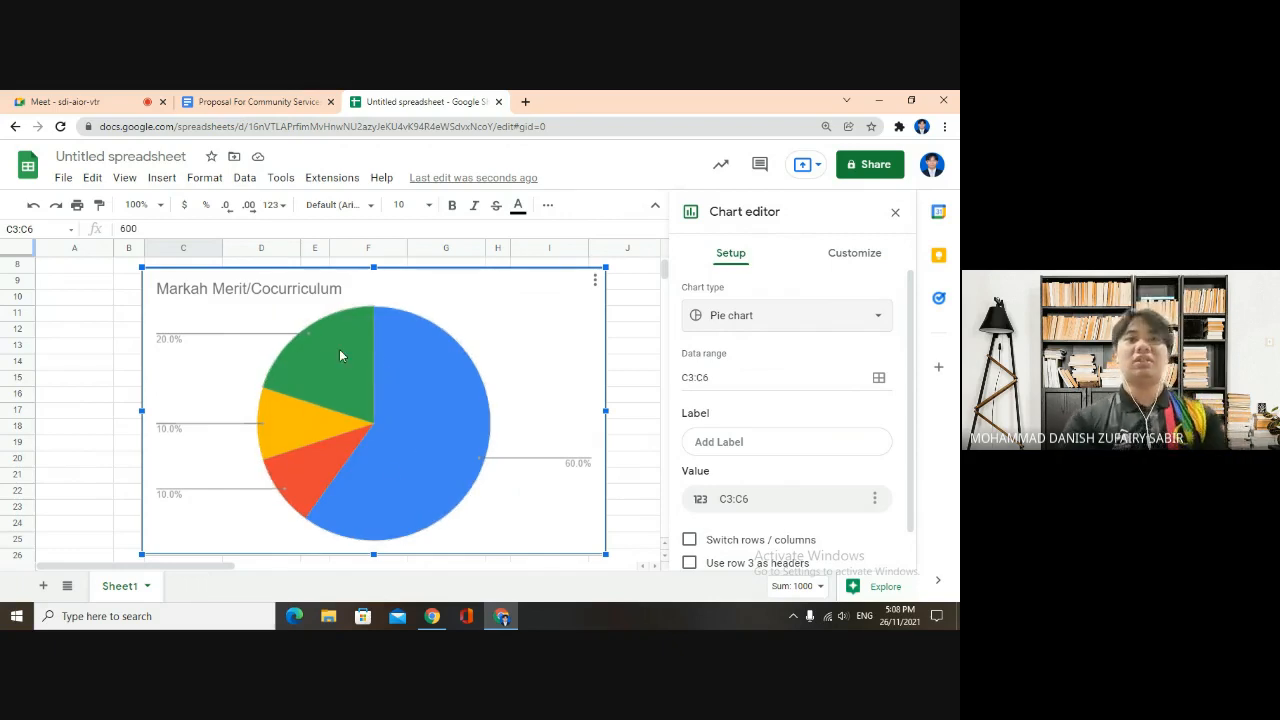
left_click_drag(354, 292, 366, 293)
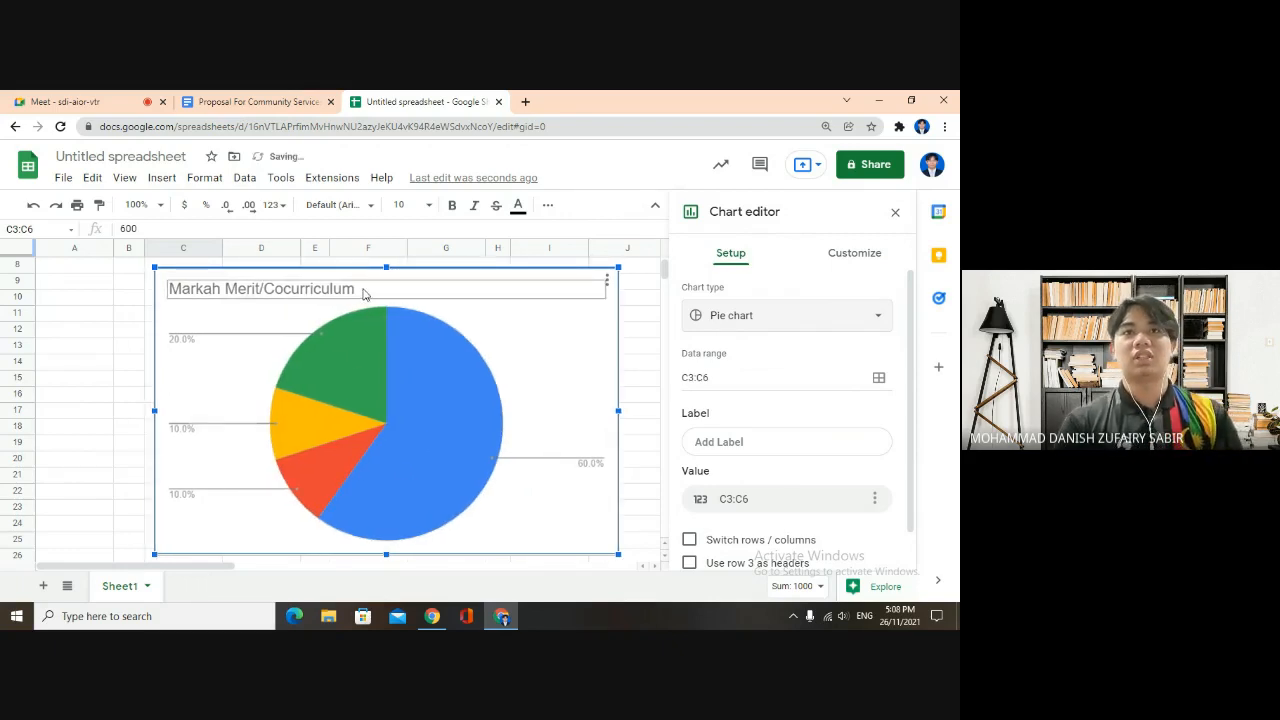
Change the pie chart's title to "Merit Mark for Academic" and close the chart editor
left_click(367, 293)
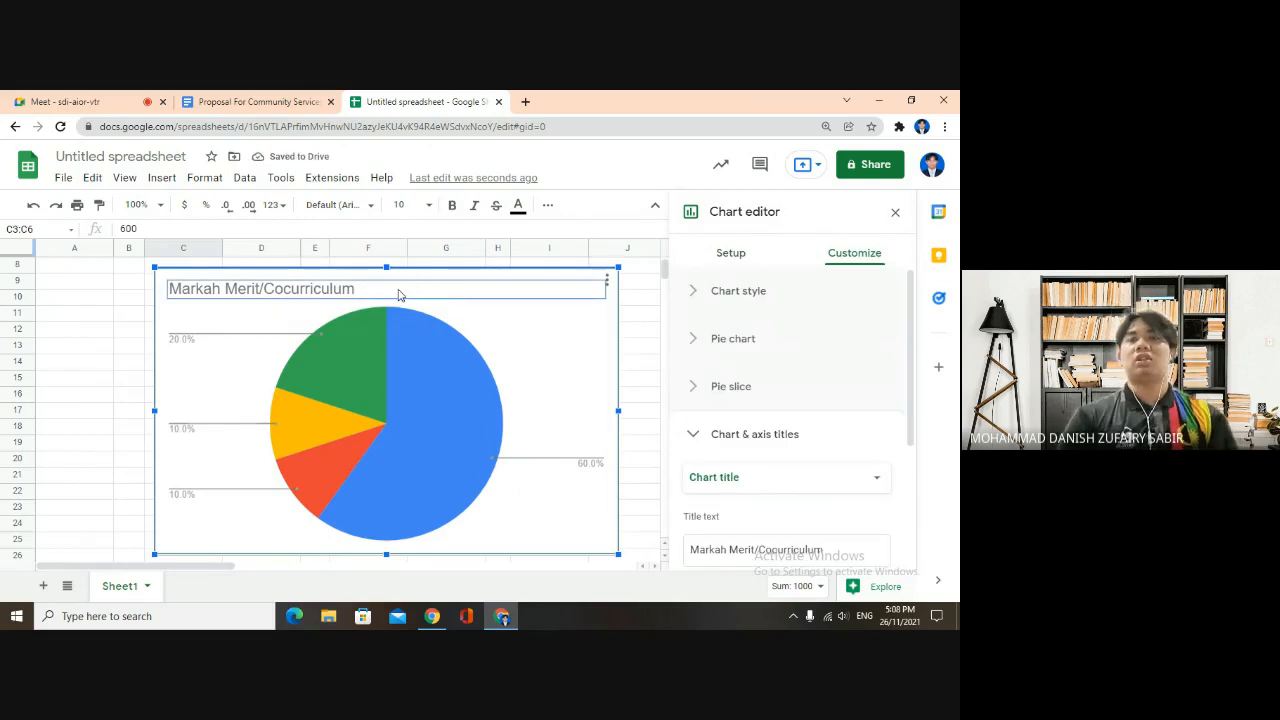
left_click(381, 291)
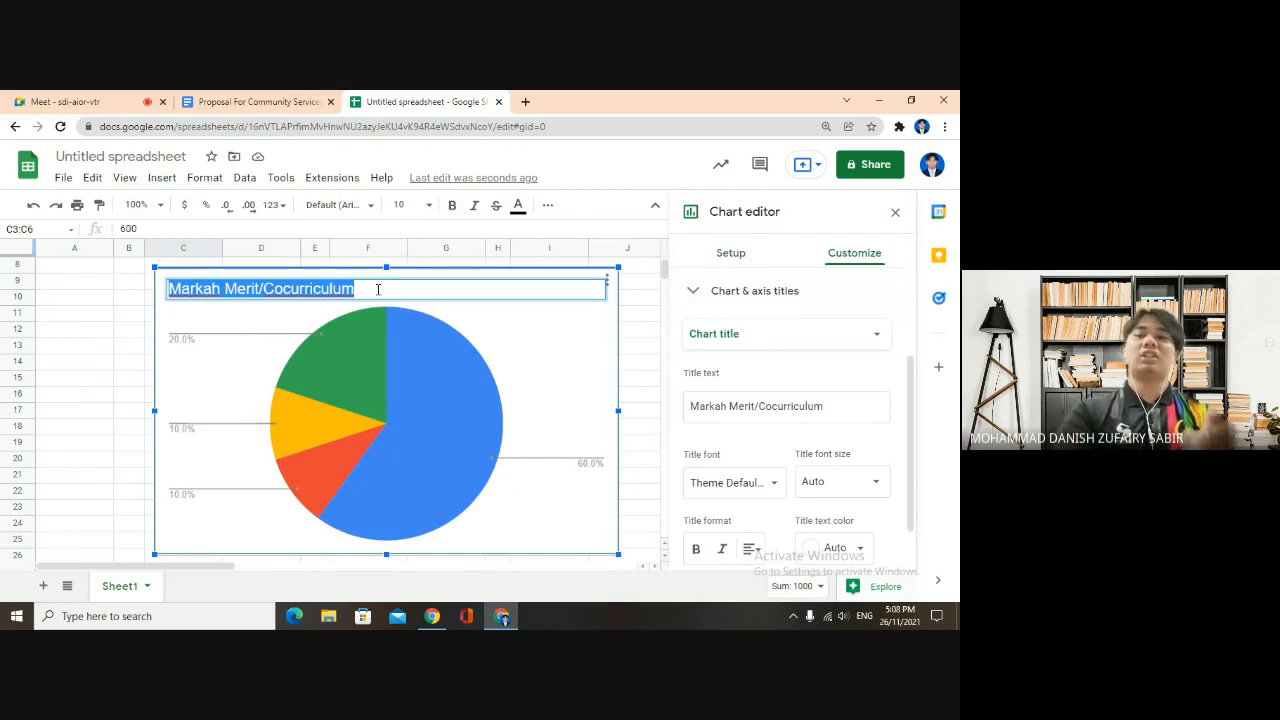
key("BackSpace")
type("M")
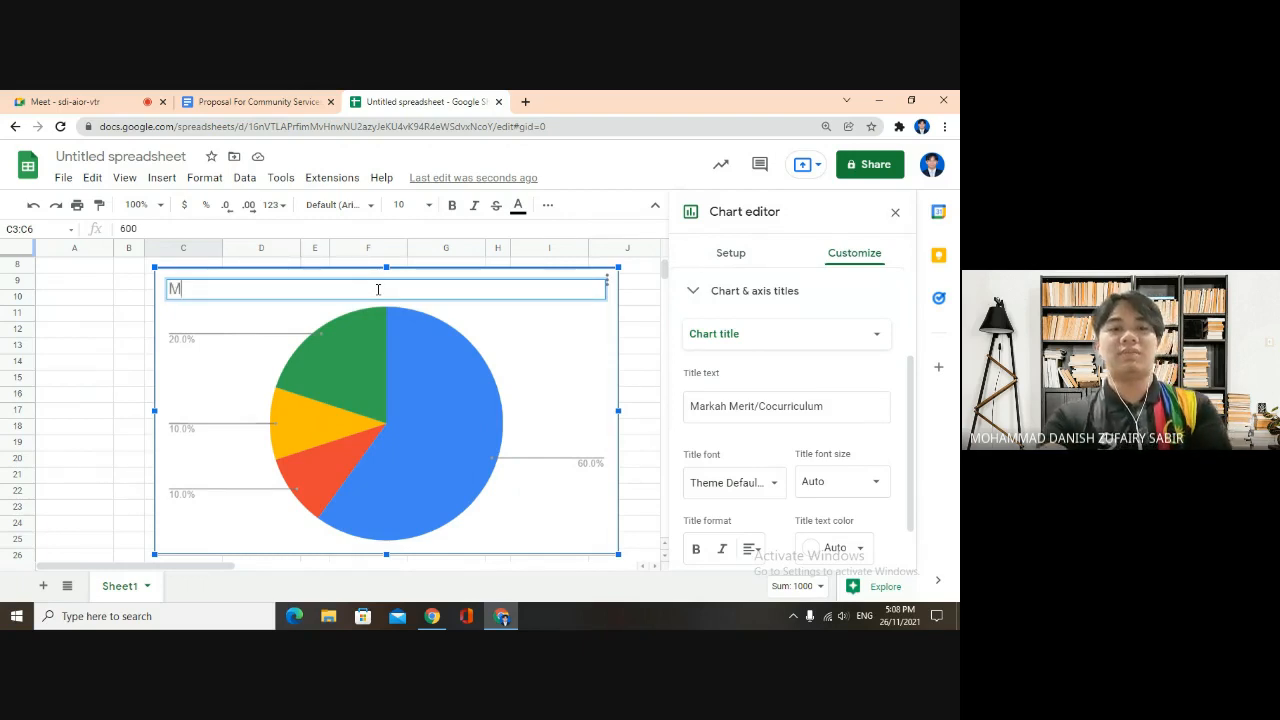
type("eri")
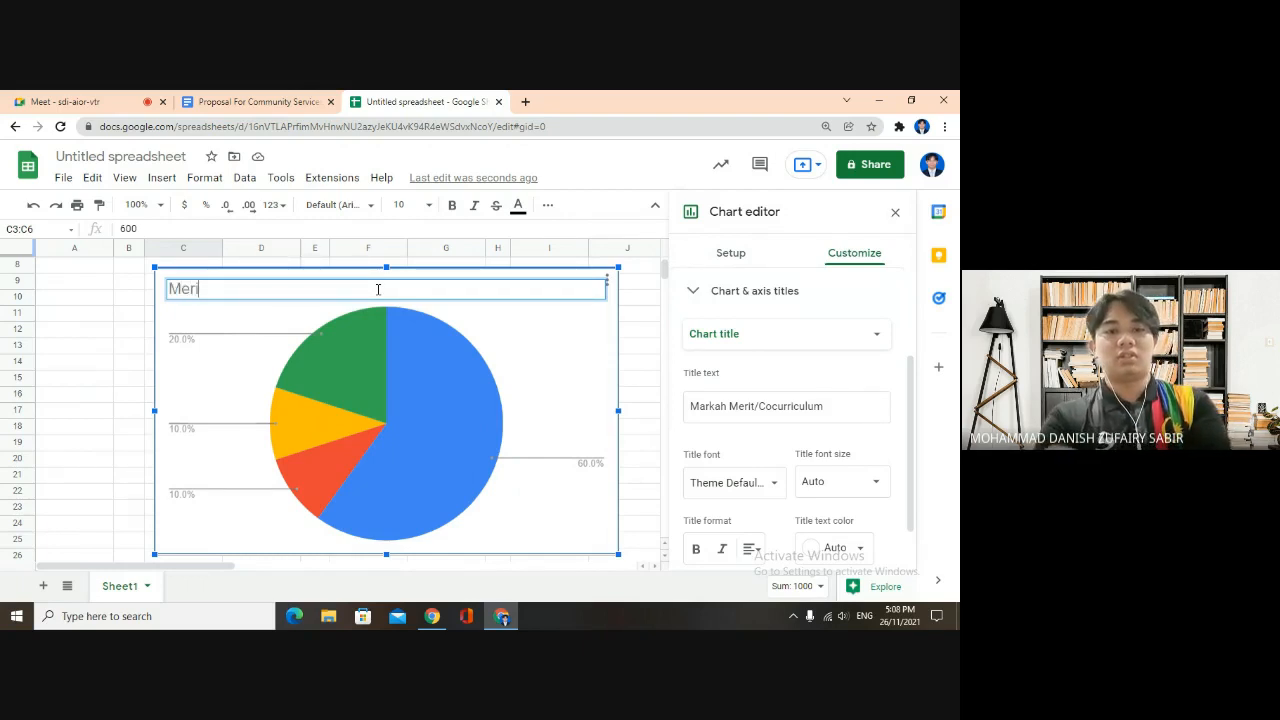
type("t Ma")
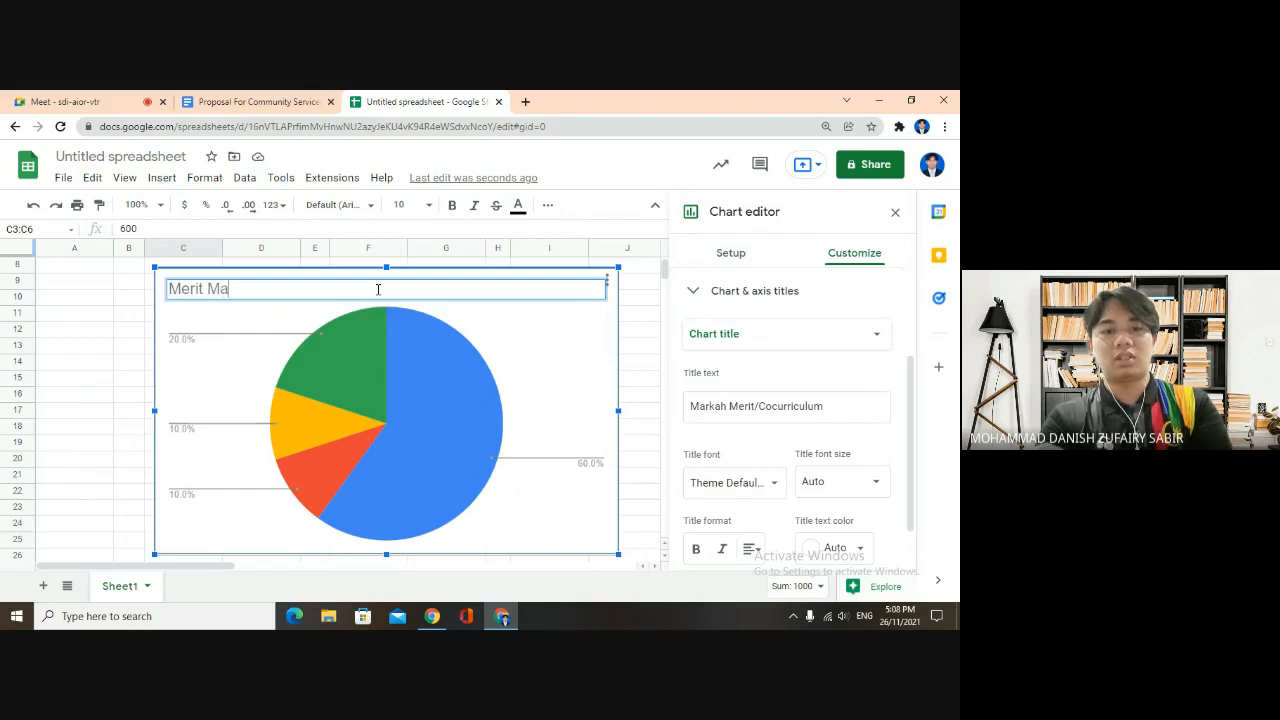
type("rk for ")
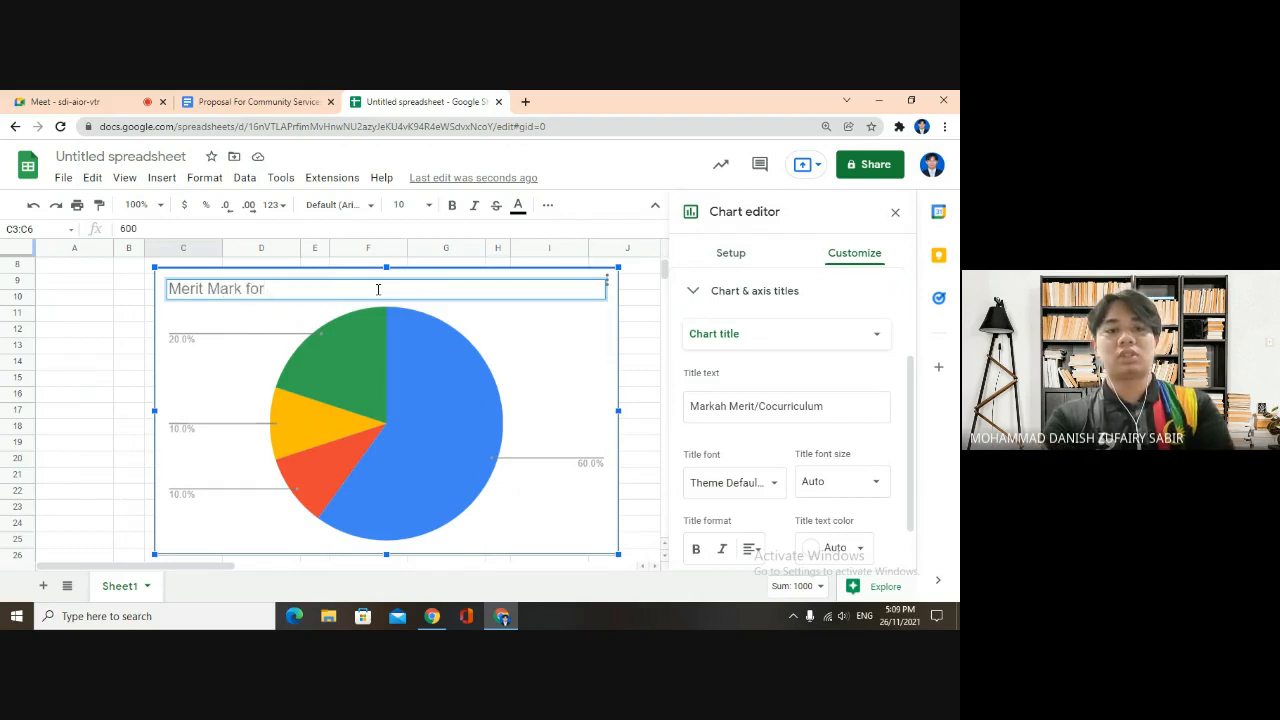
type("Aca")
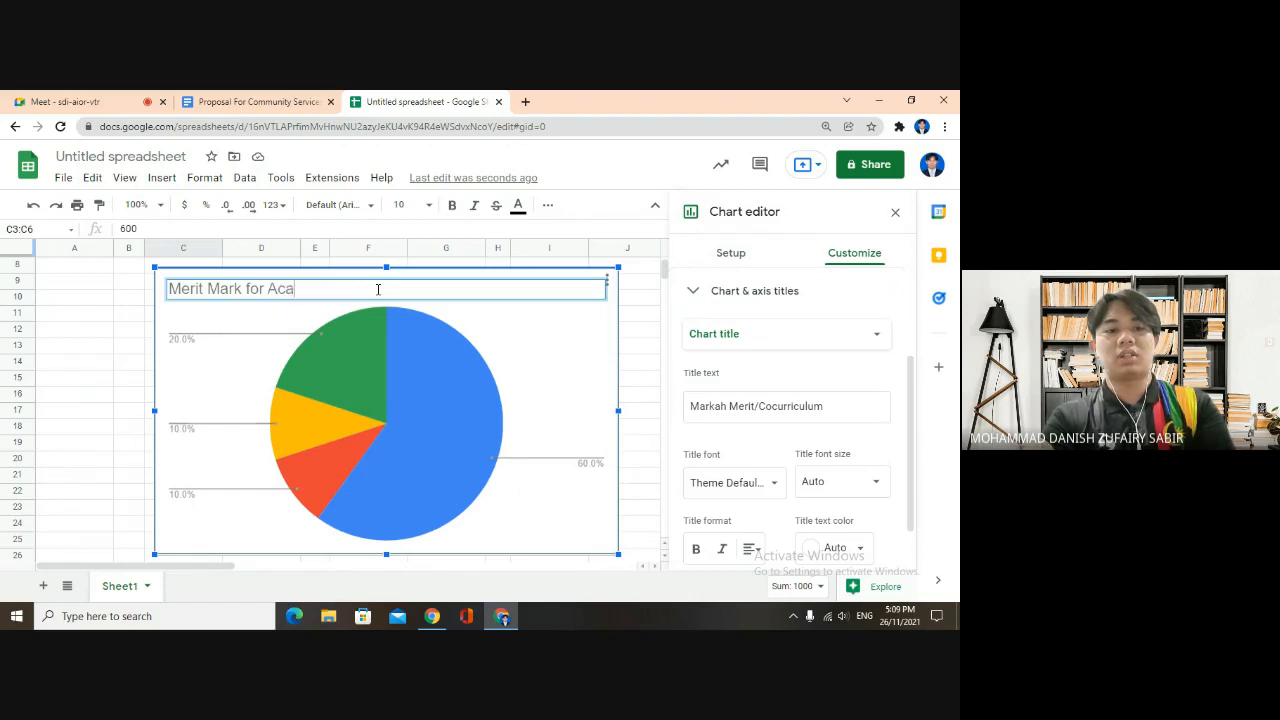
type("demic")
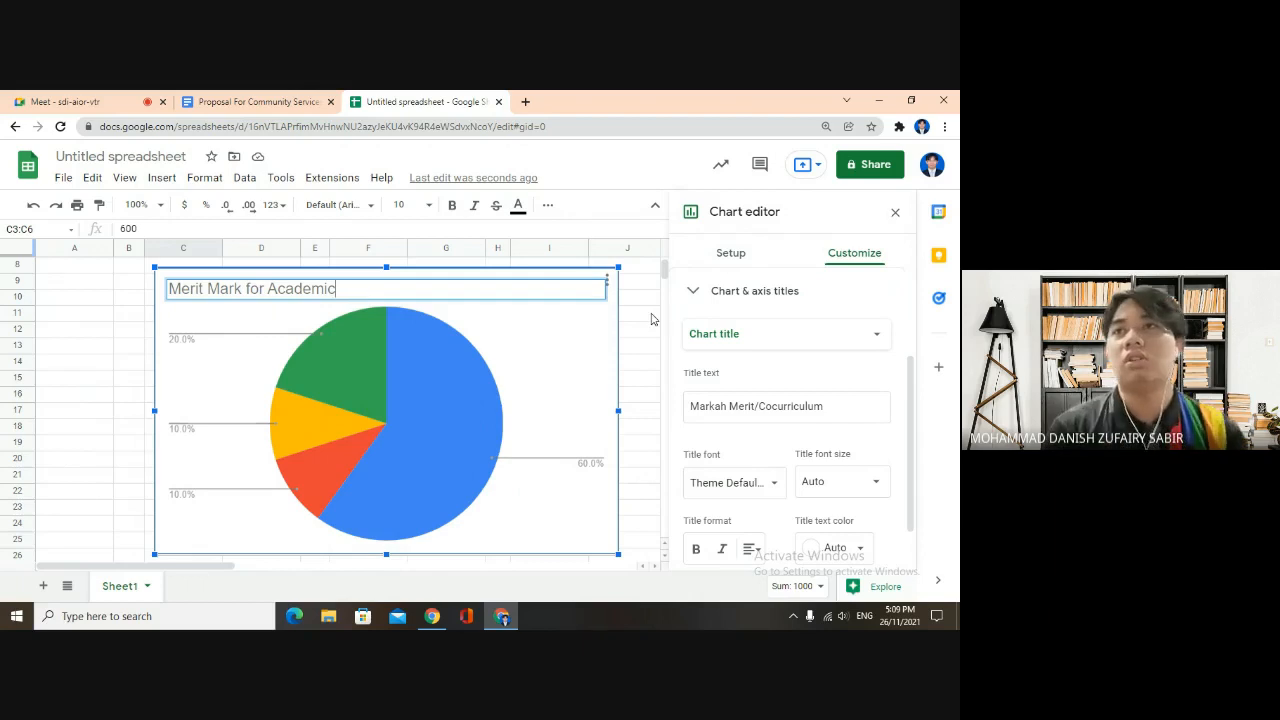
left_click(892, 215)
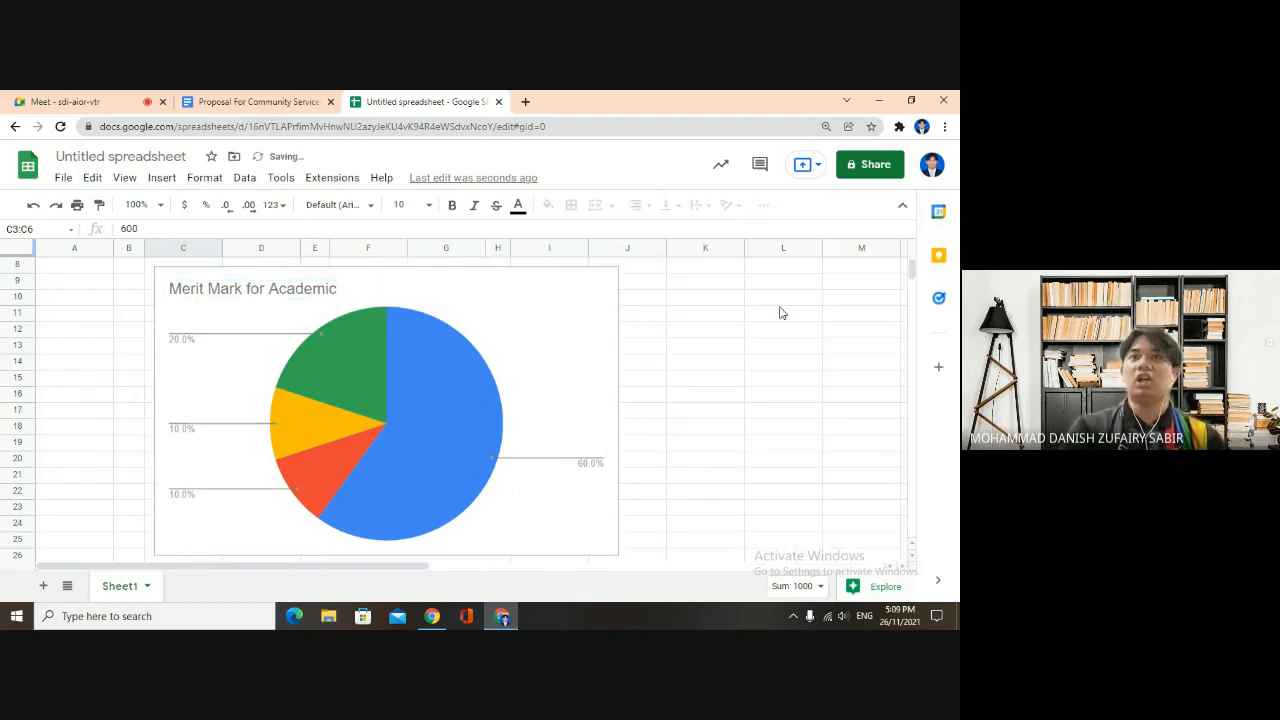
scroll(911, 278, "up", 3)
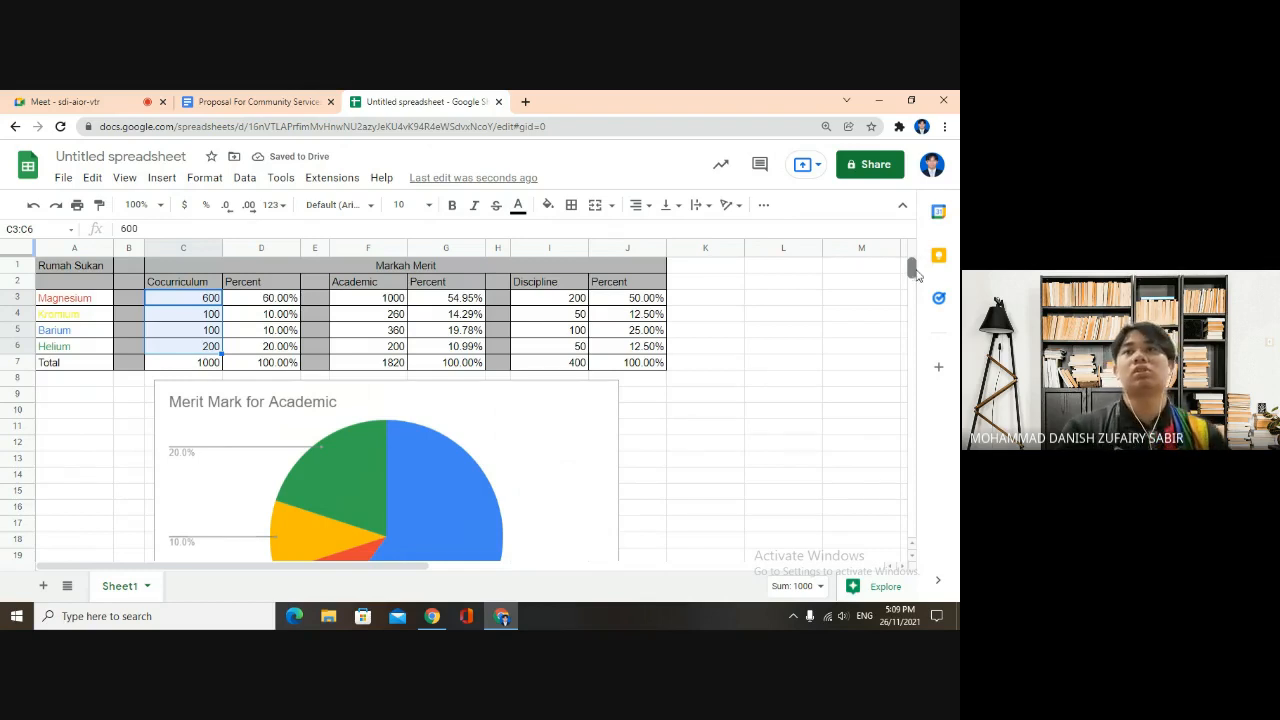
left_click_drag(918, 276, 917, 274)
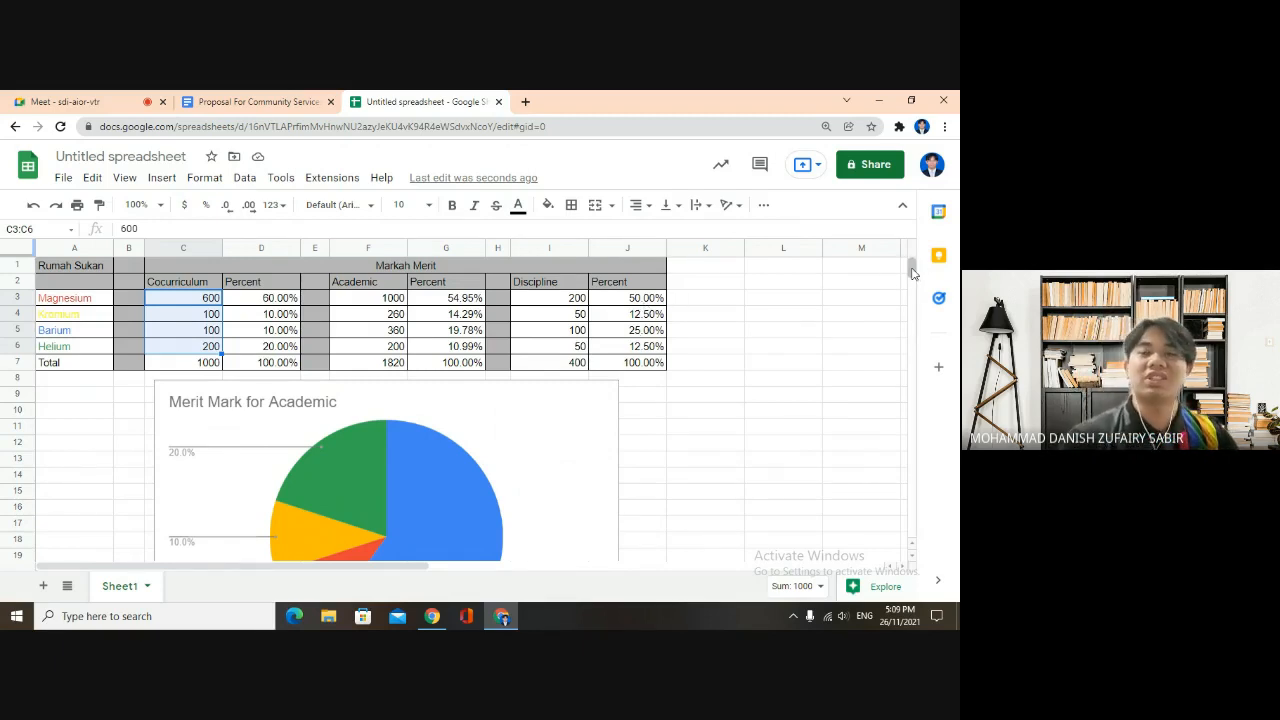
mouse_move(912, 272)
left_mouse_down()
mouse_move(912, 292)
mouse_move(912, 268)
left_mouse_up()
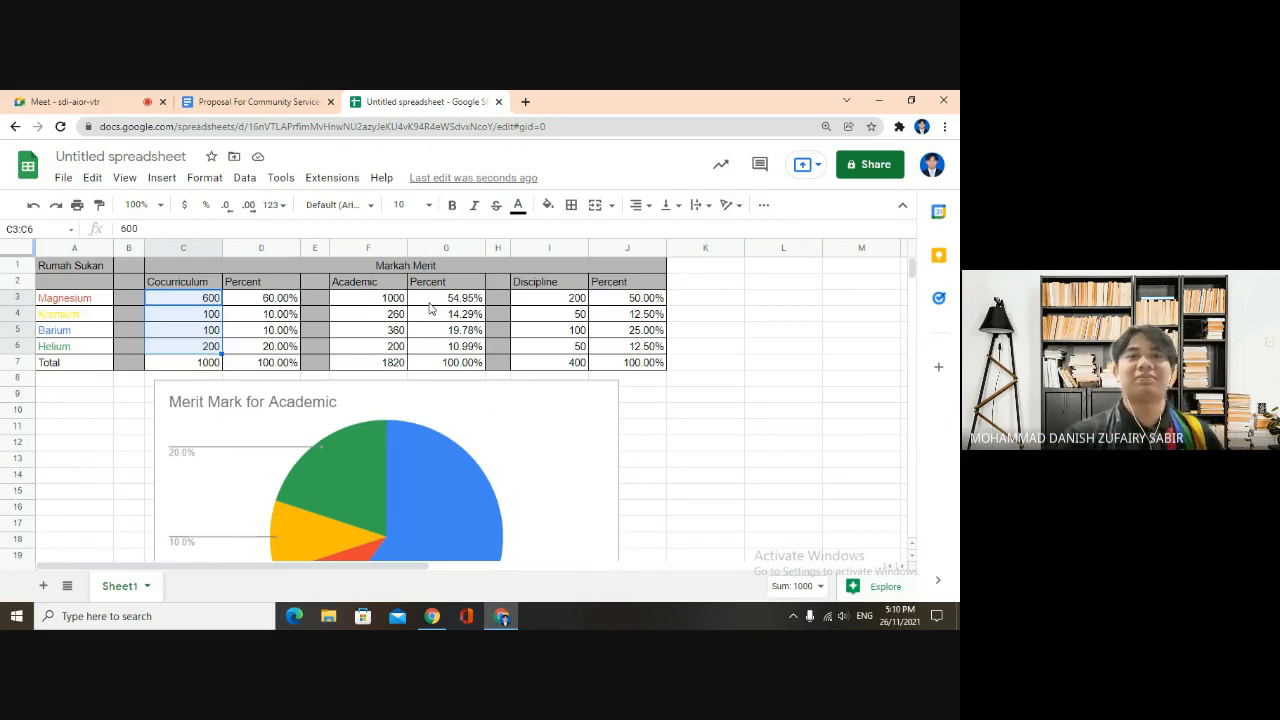
Switch to the Google Meet call and stop the meeting recording
left_click(98, 96)
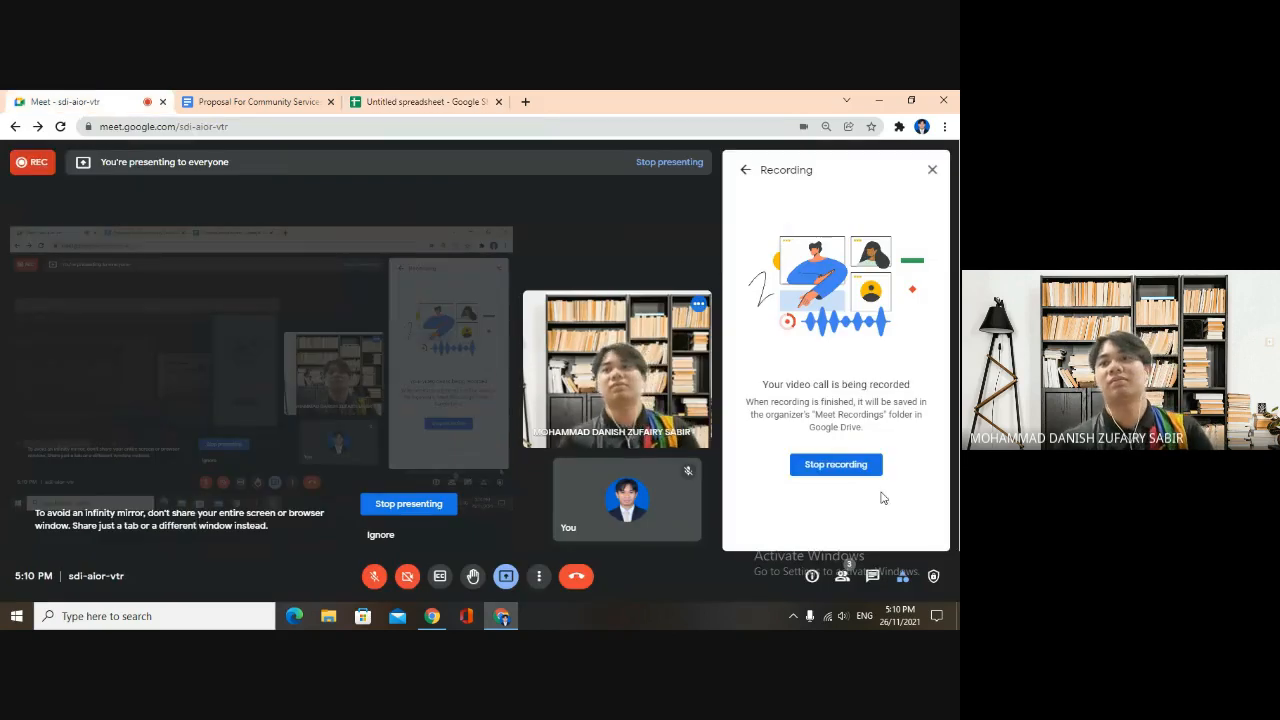
left_click(840, 464)
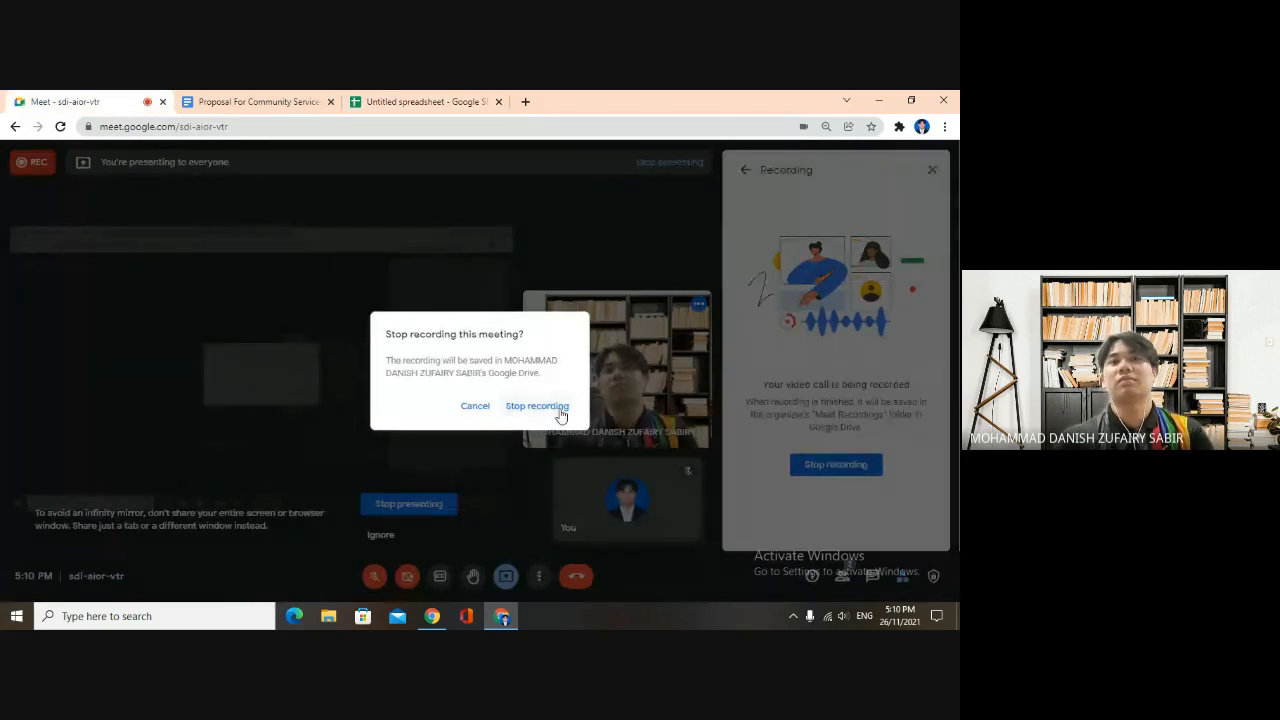